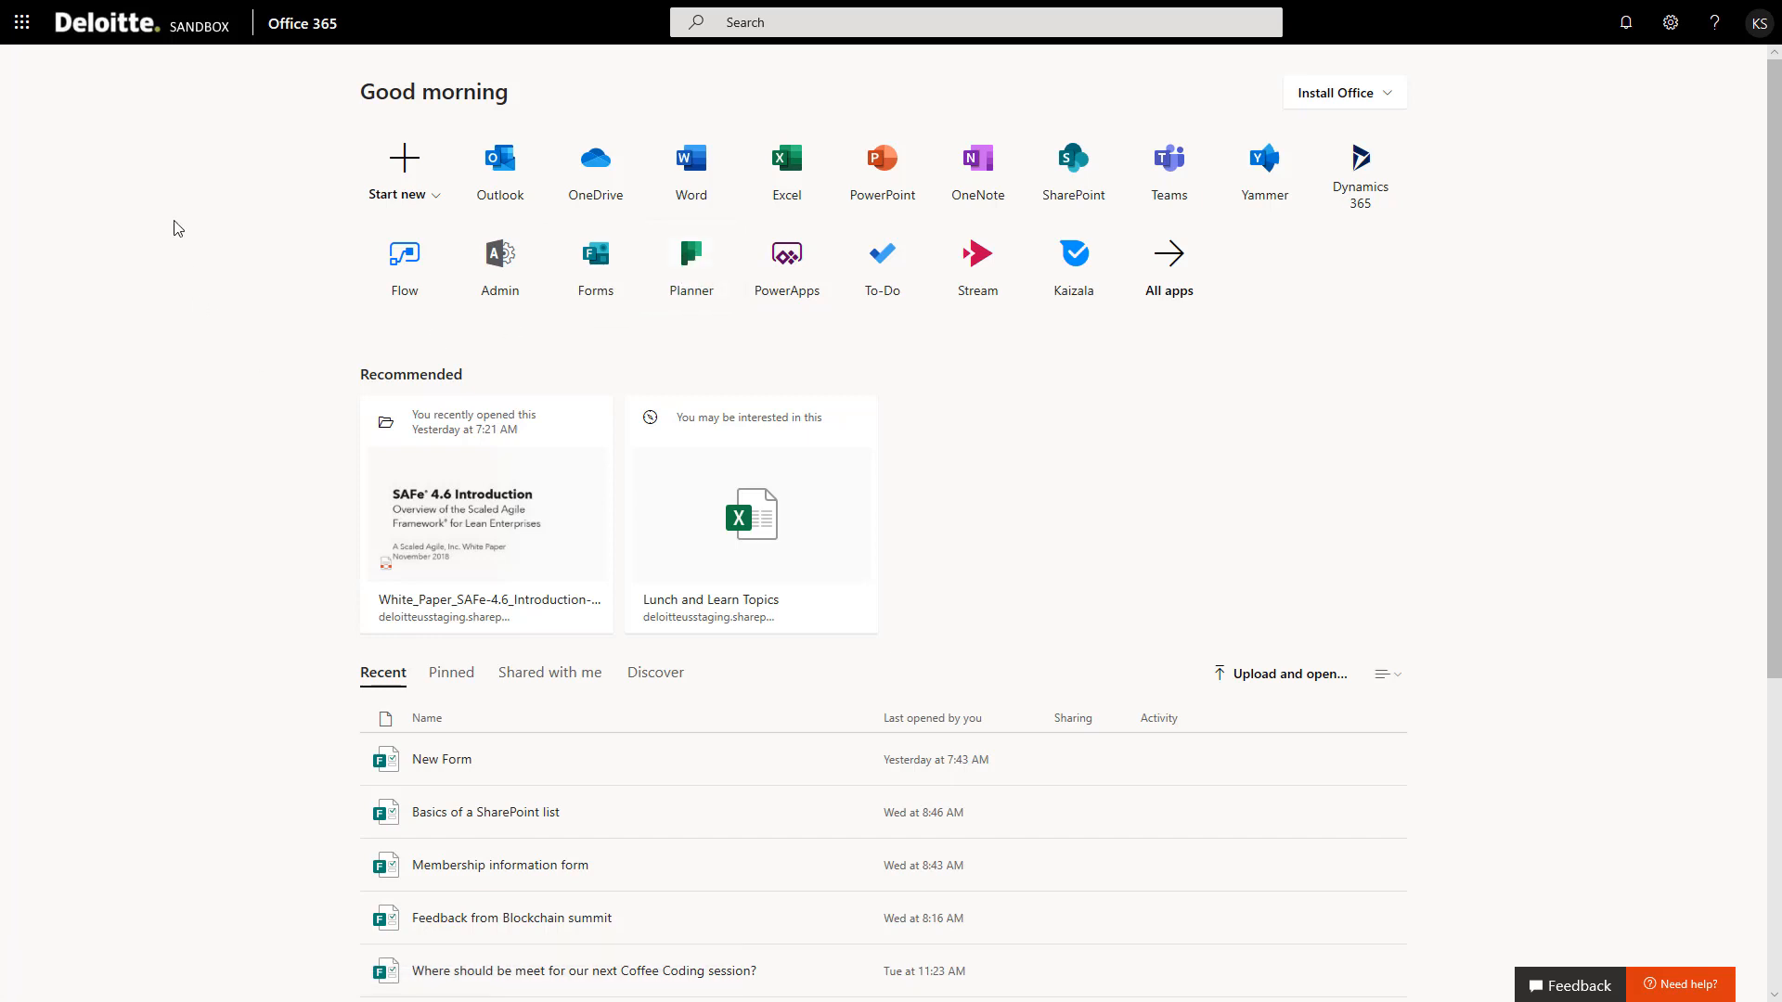
- Open Planner from the full list of Office 365 apps
{"action": "left_click", "coordinate": [27, 25]}
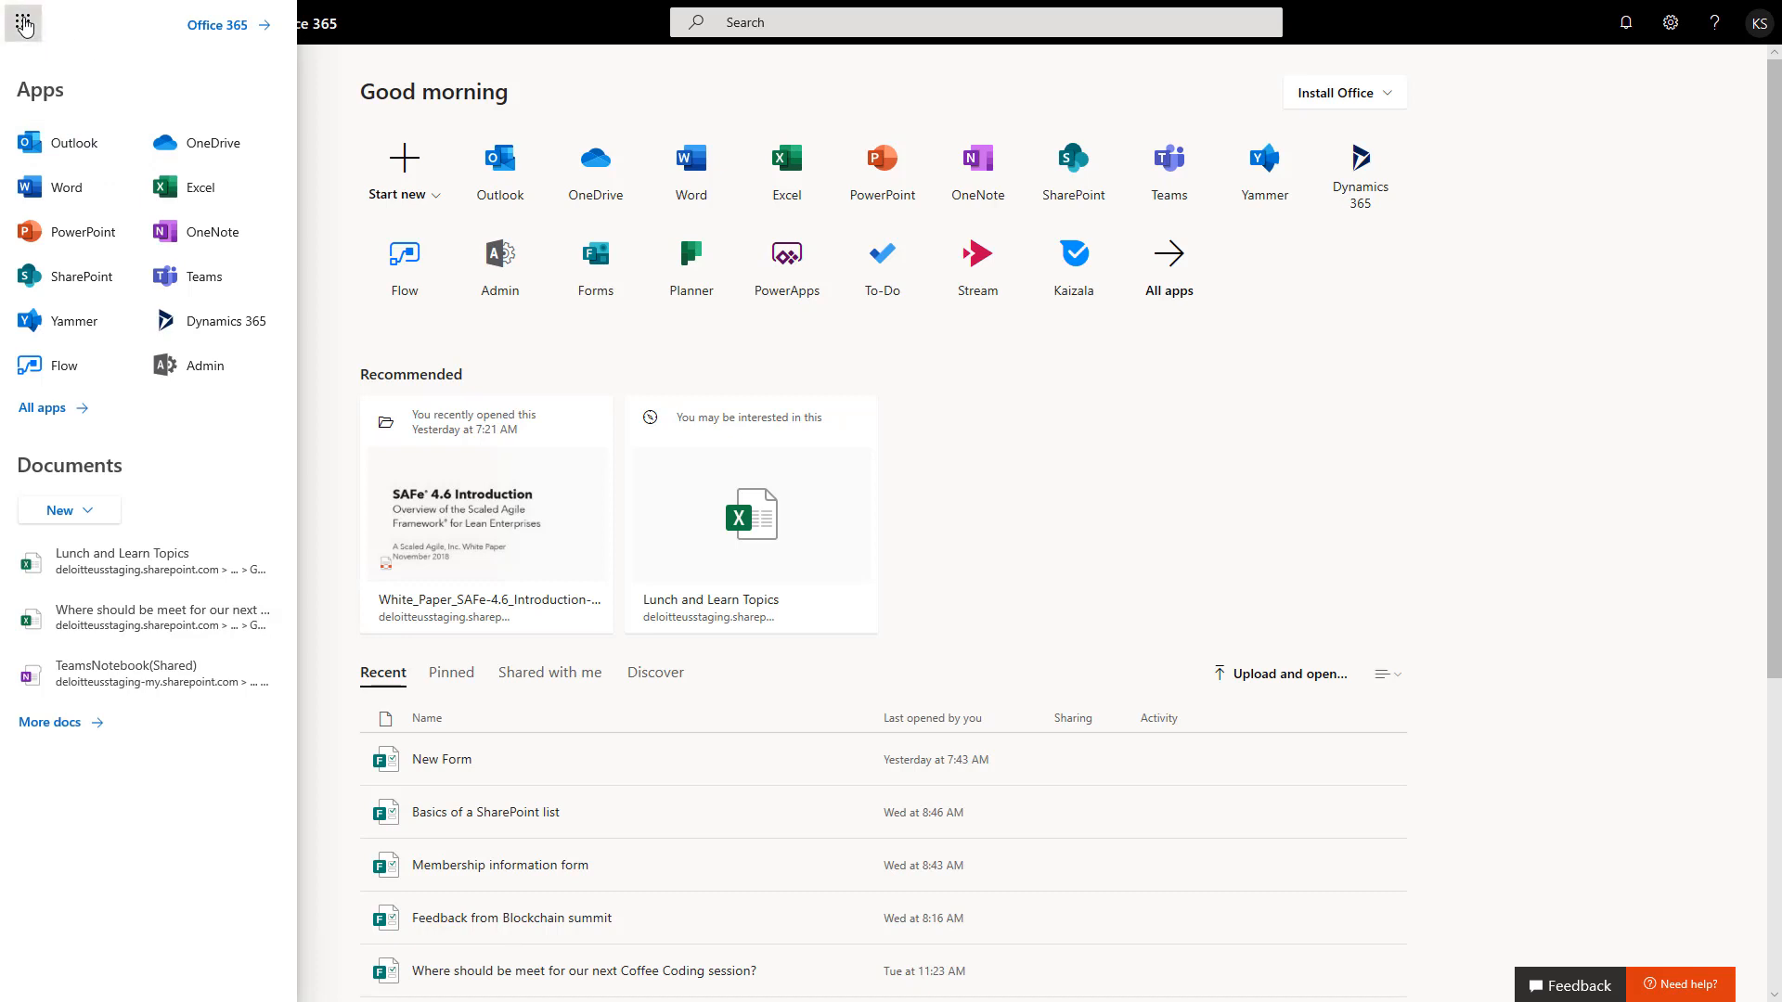
{"action": "left_click", "coordinate": [41, 408]}
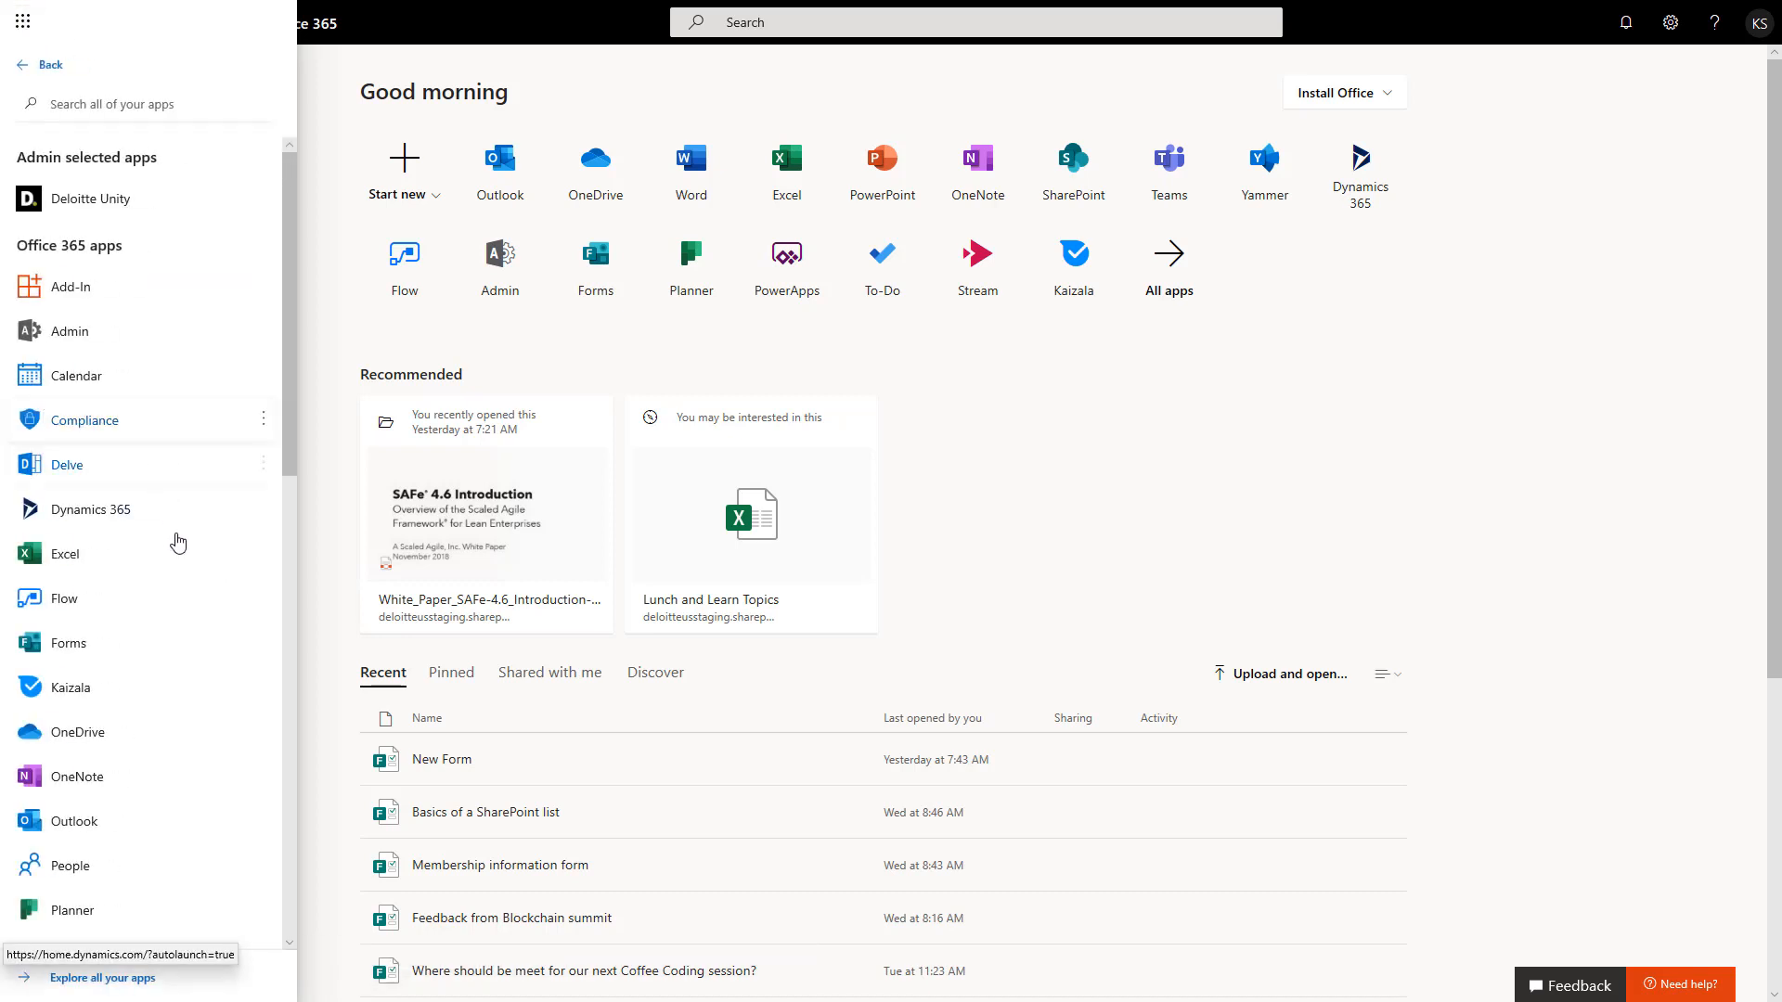
{"action": "scroll", "coordinate": [193, 582], "scroll_direction": "down", "scroll_amount": 3}
{"action": "scroll", "coordinate": [193, 583], "scroll_direction": "down", "scroll_amount": 3}
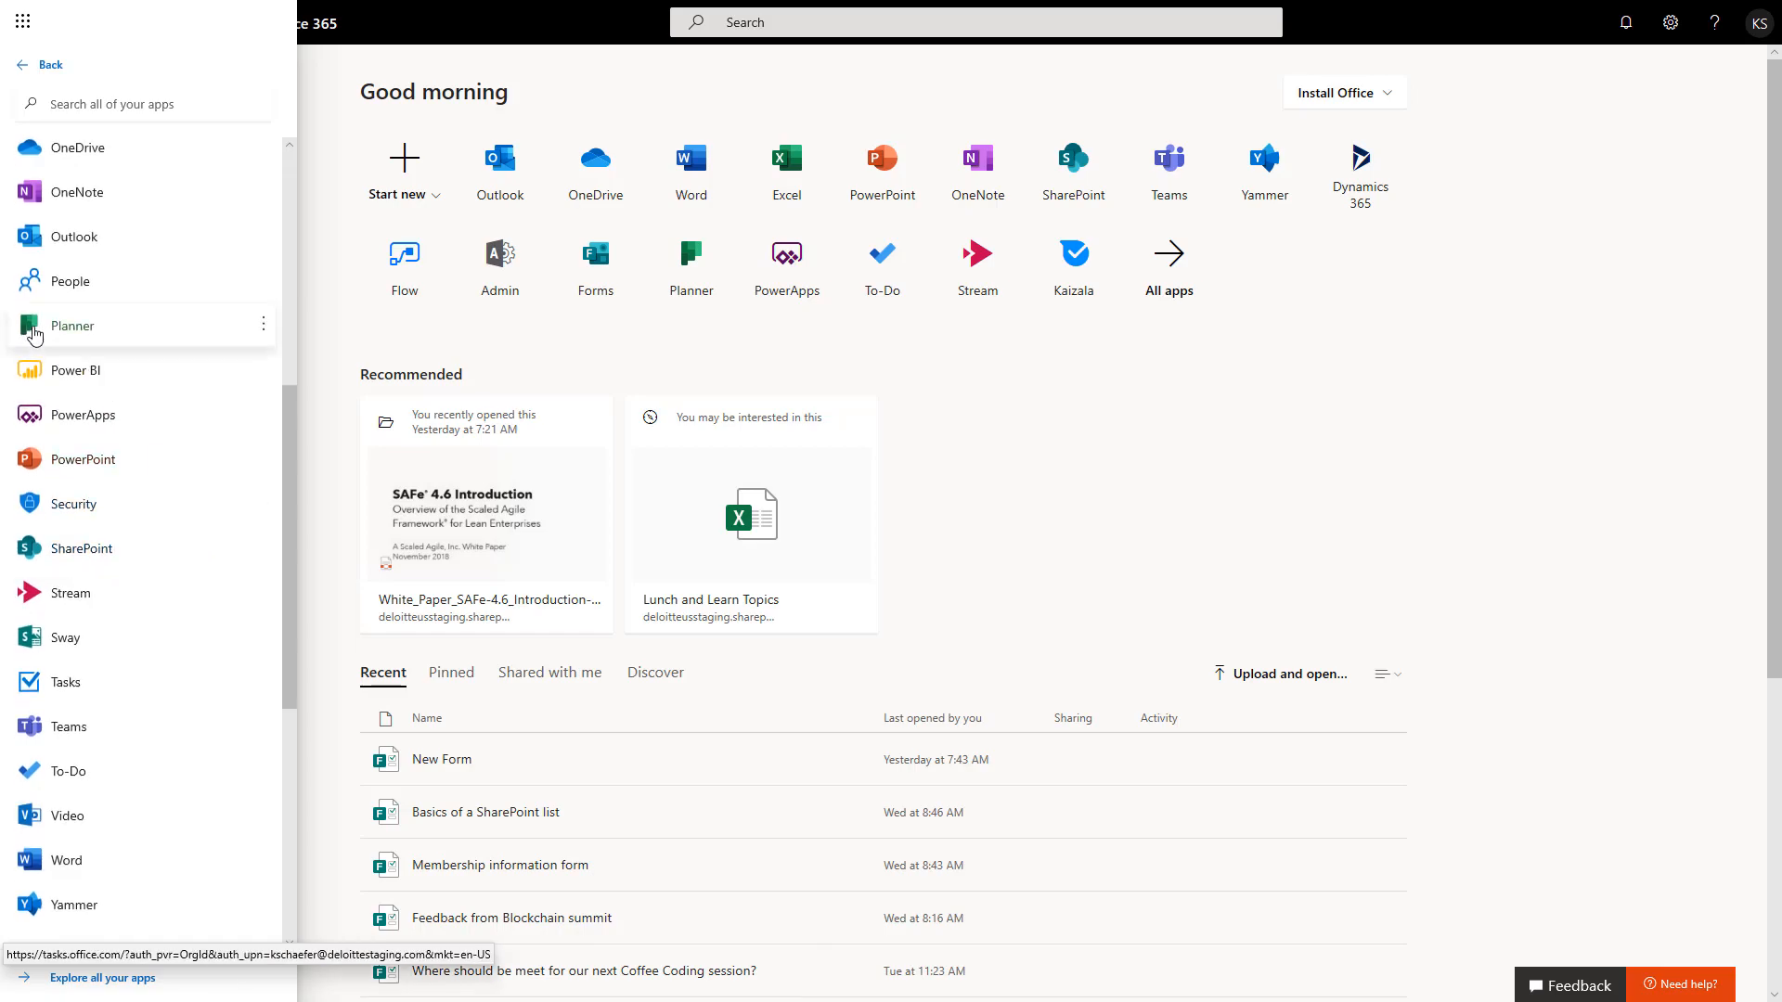
{"action": "left_click", "coordinate": [34, 332]}
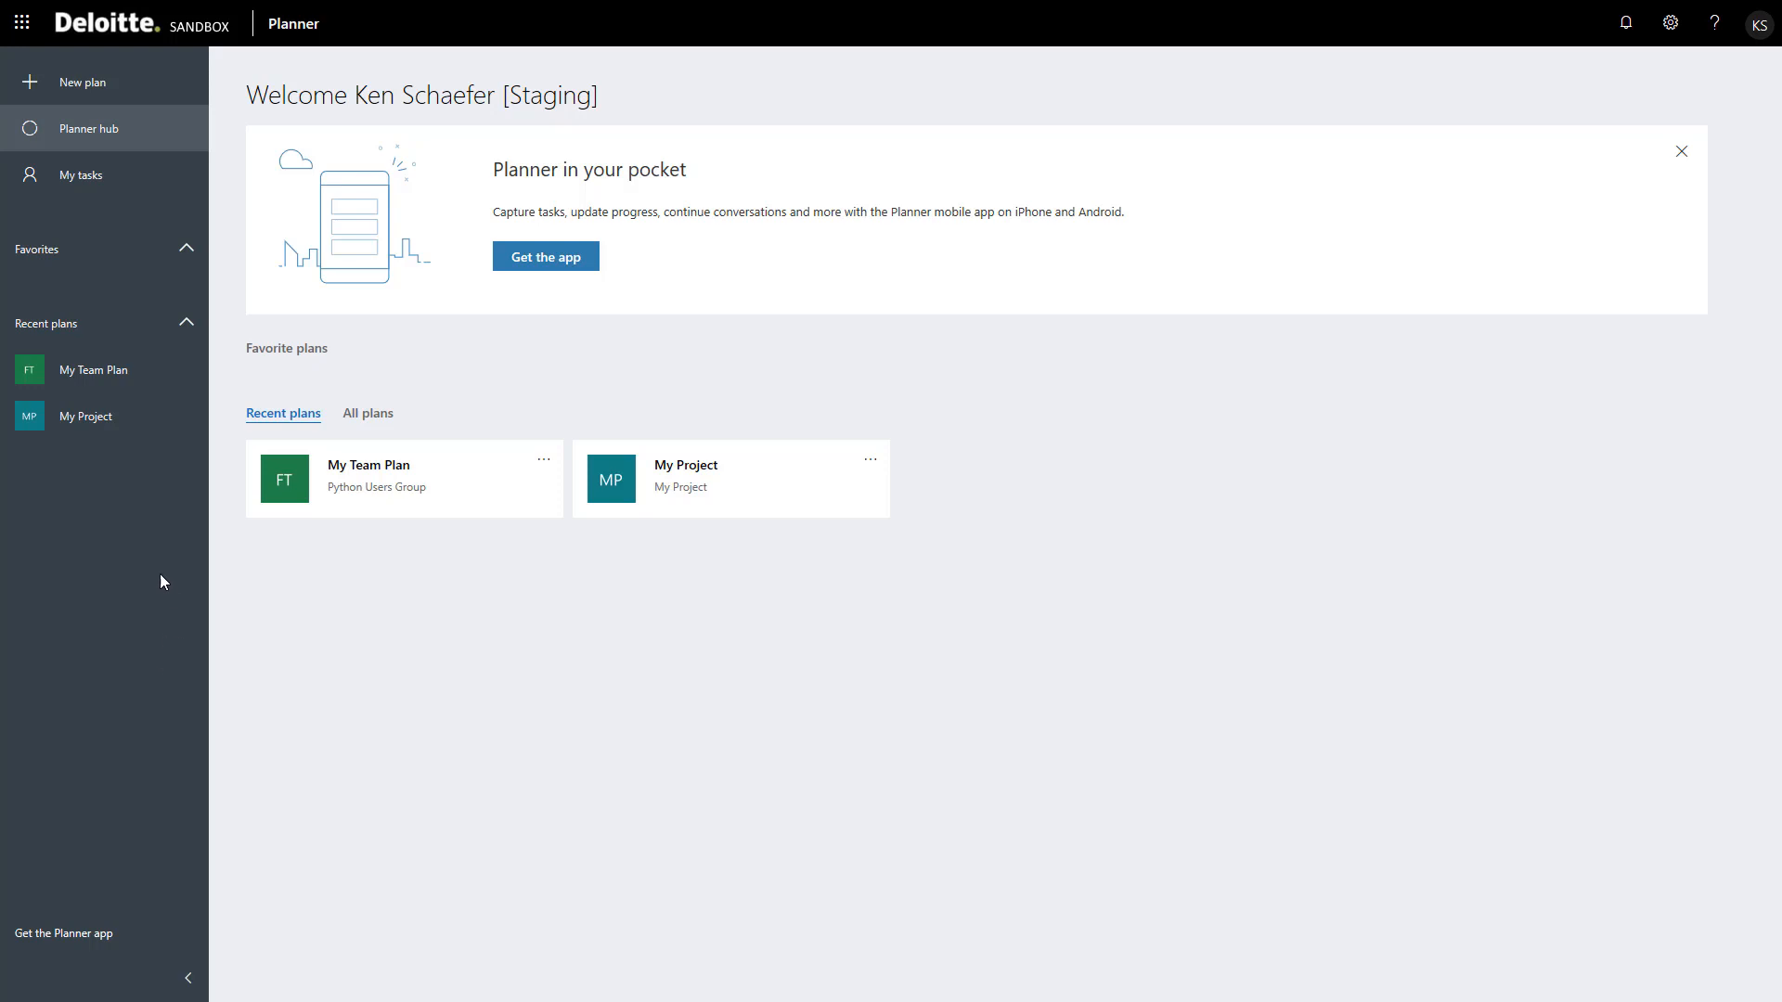
- Start a new plan named "MicroSummit 12/19" with its privacy set to Public
{"action": "left_click", "coordinate": [30, 92]}
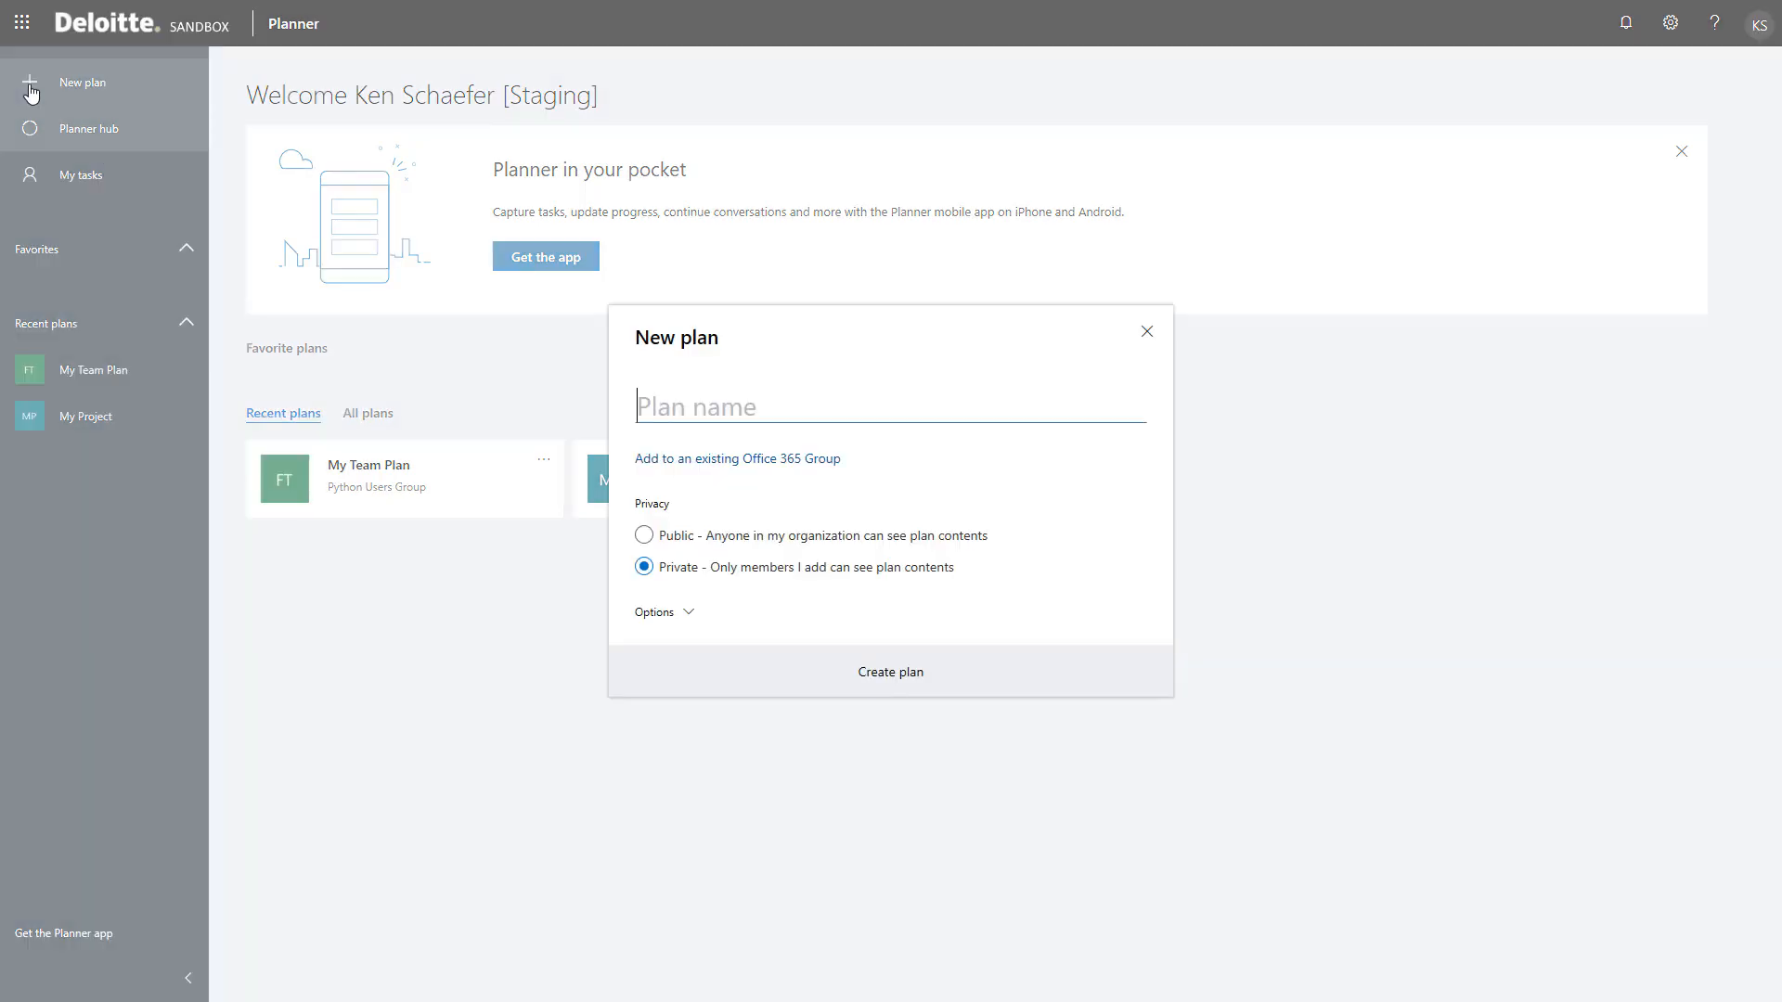
{"action": "left_click", "coordinate": [691, 612]}
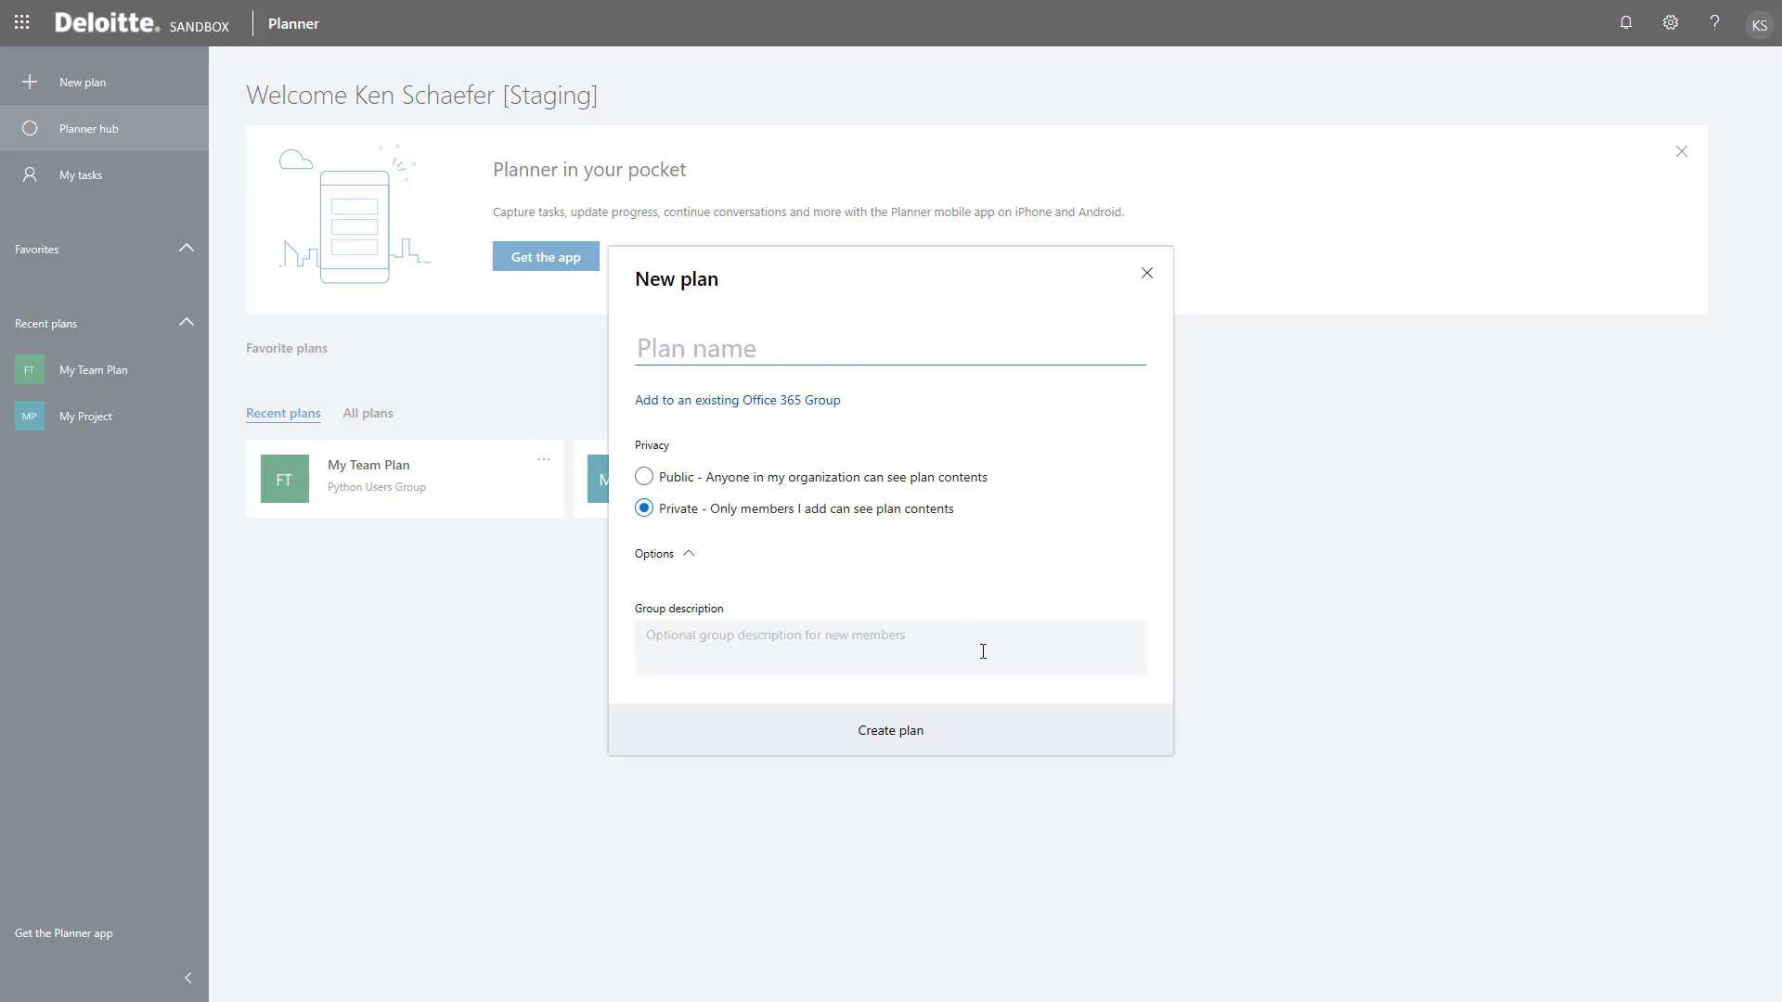
{"action": "left_click", "coordinate": [754, 356]}
{"action": "left_click", "coordinate": [644, 477]}
{"action": "left_click", "coordinate": [651, 509]}
{"action": "left_click", "coordinate": [645, 481]}
{"action": "type", "text": "MicroS"}
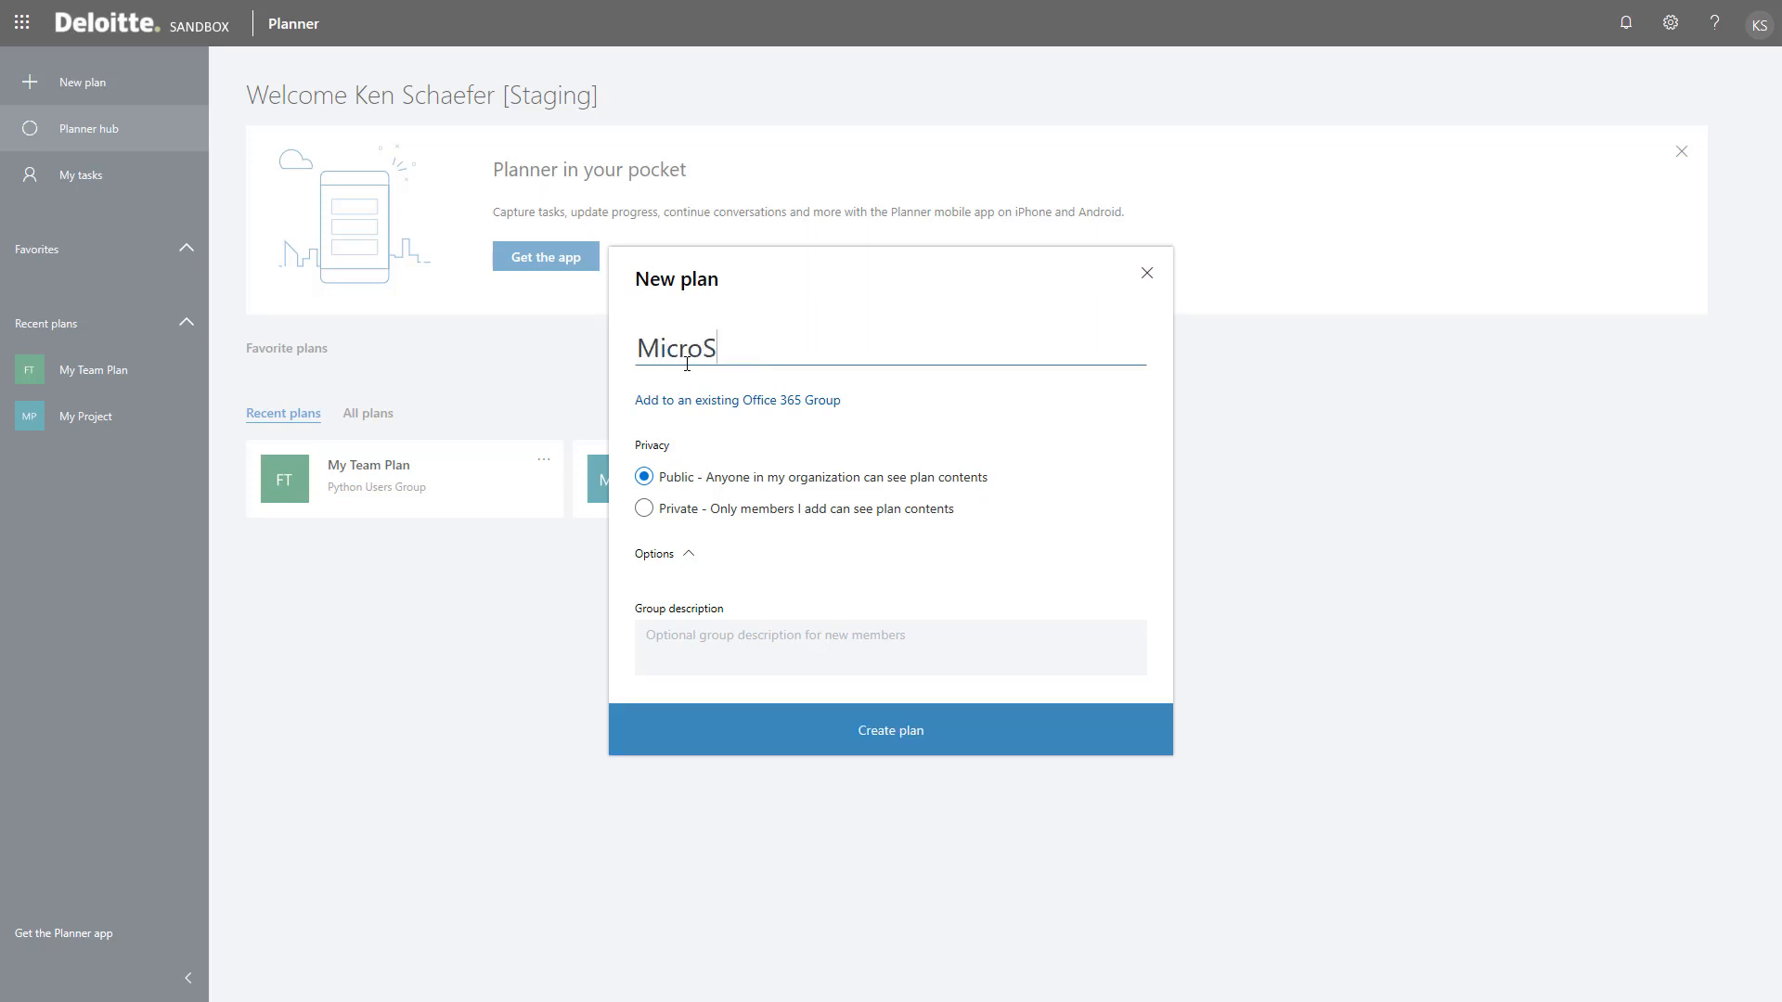
{"action": "type", "text": "ummit 12/19"}
- Add the plan to the existing "Office 365 User's Group" and create it
{"action": "left_click", "coordinate": [666, 401]}
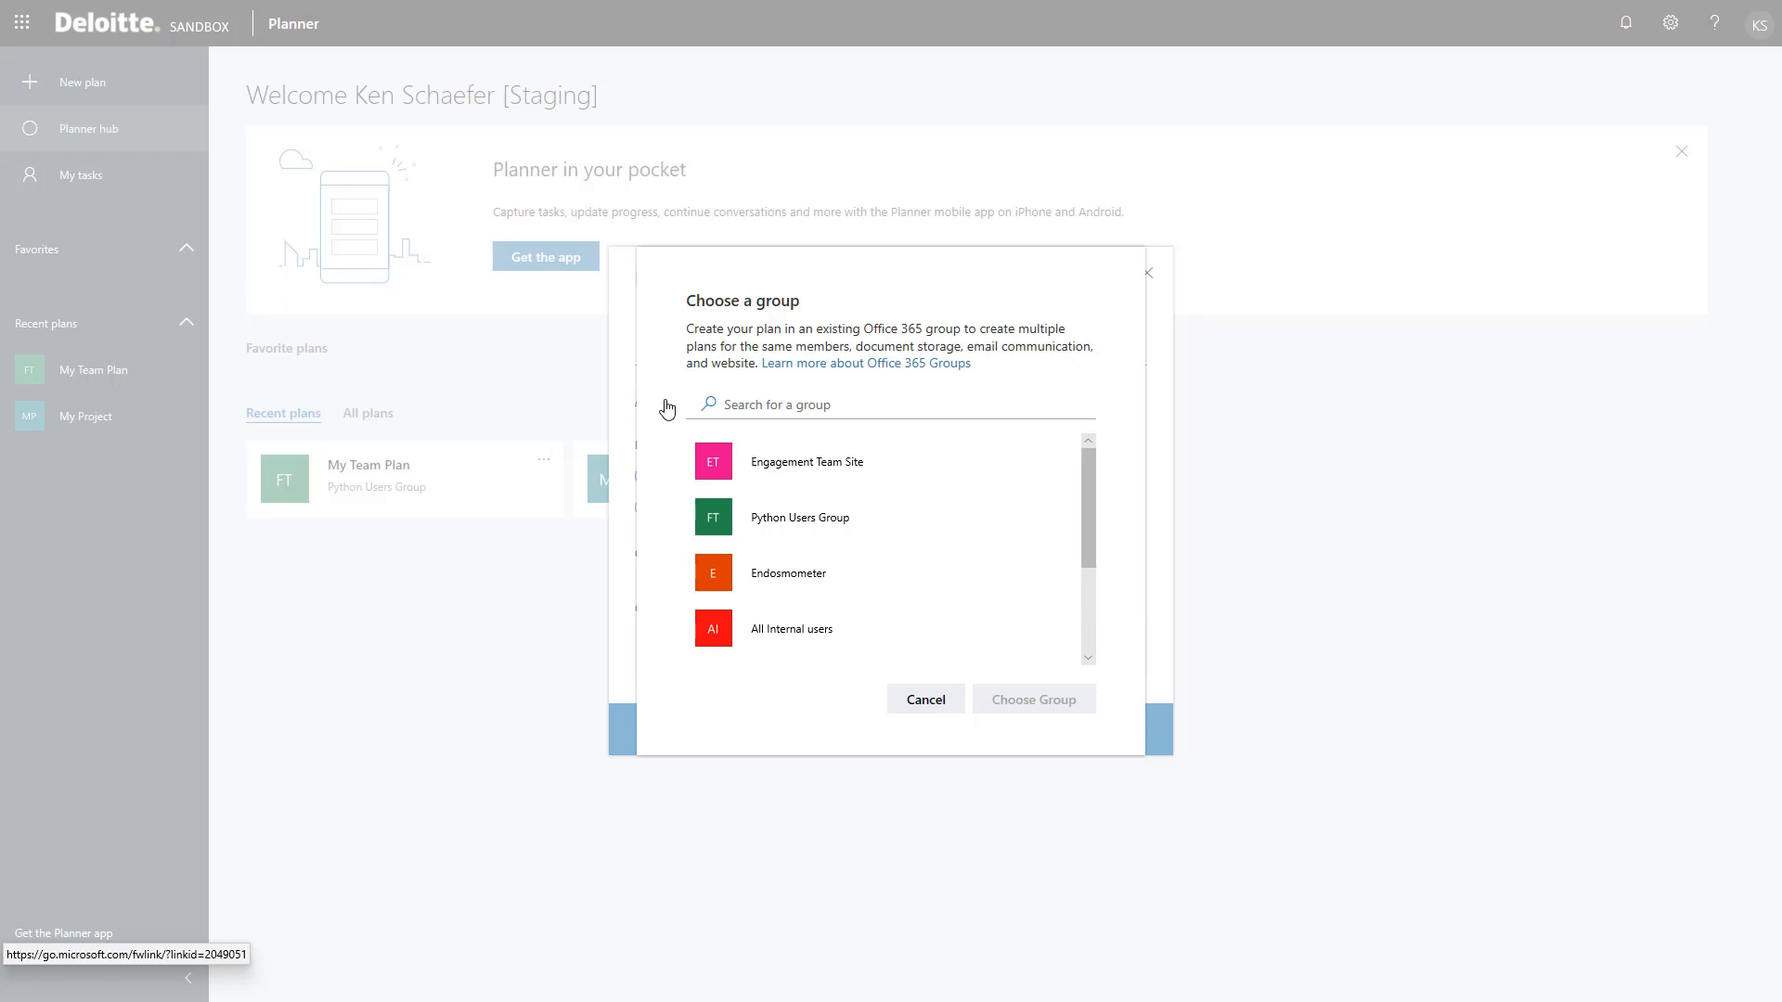
{"action": "left_click_drag", "start_coordinate": [1089, 503], "coordinate": [1093, 599]}
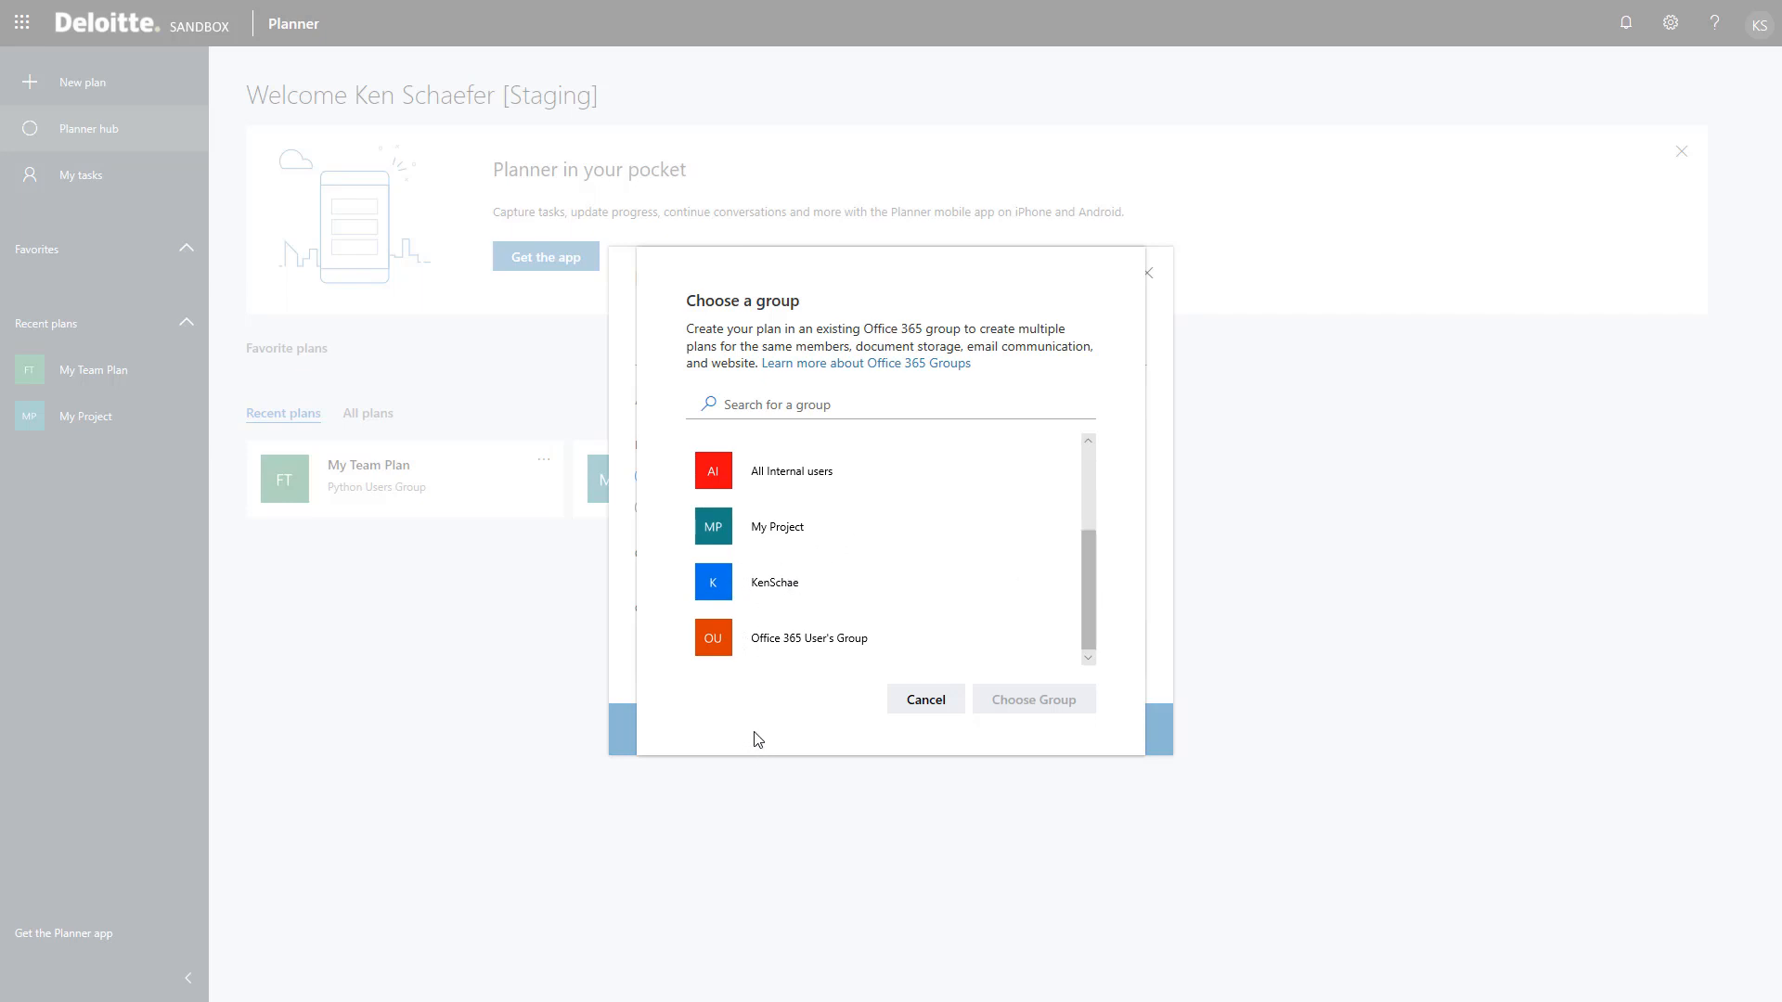
{"action": "left_click", "coordinate": [714, 650]}
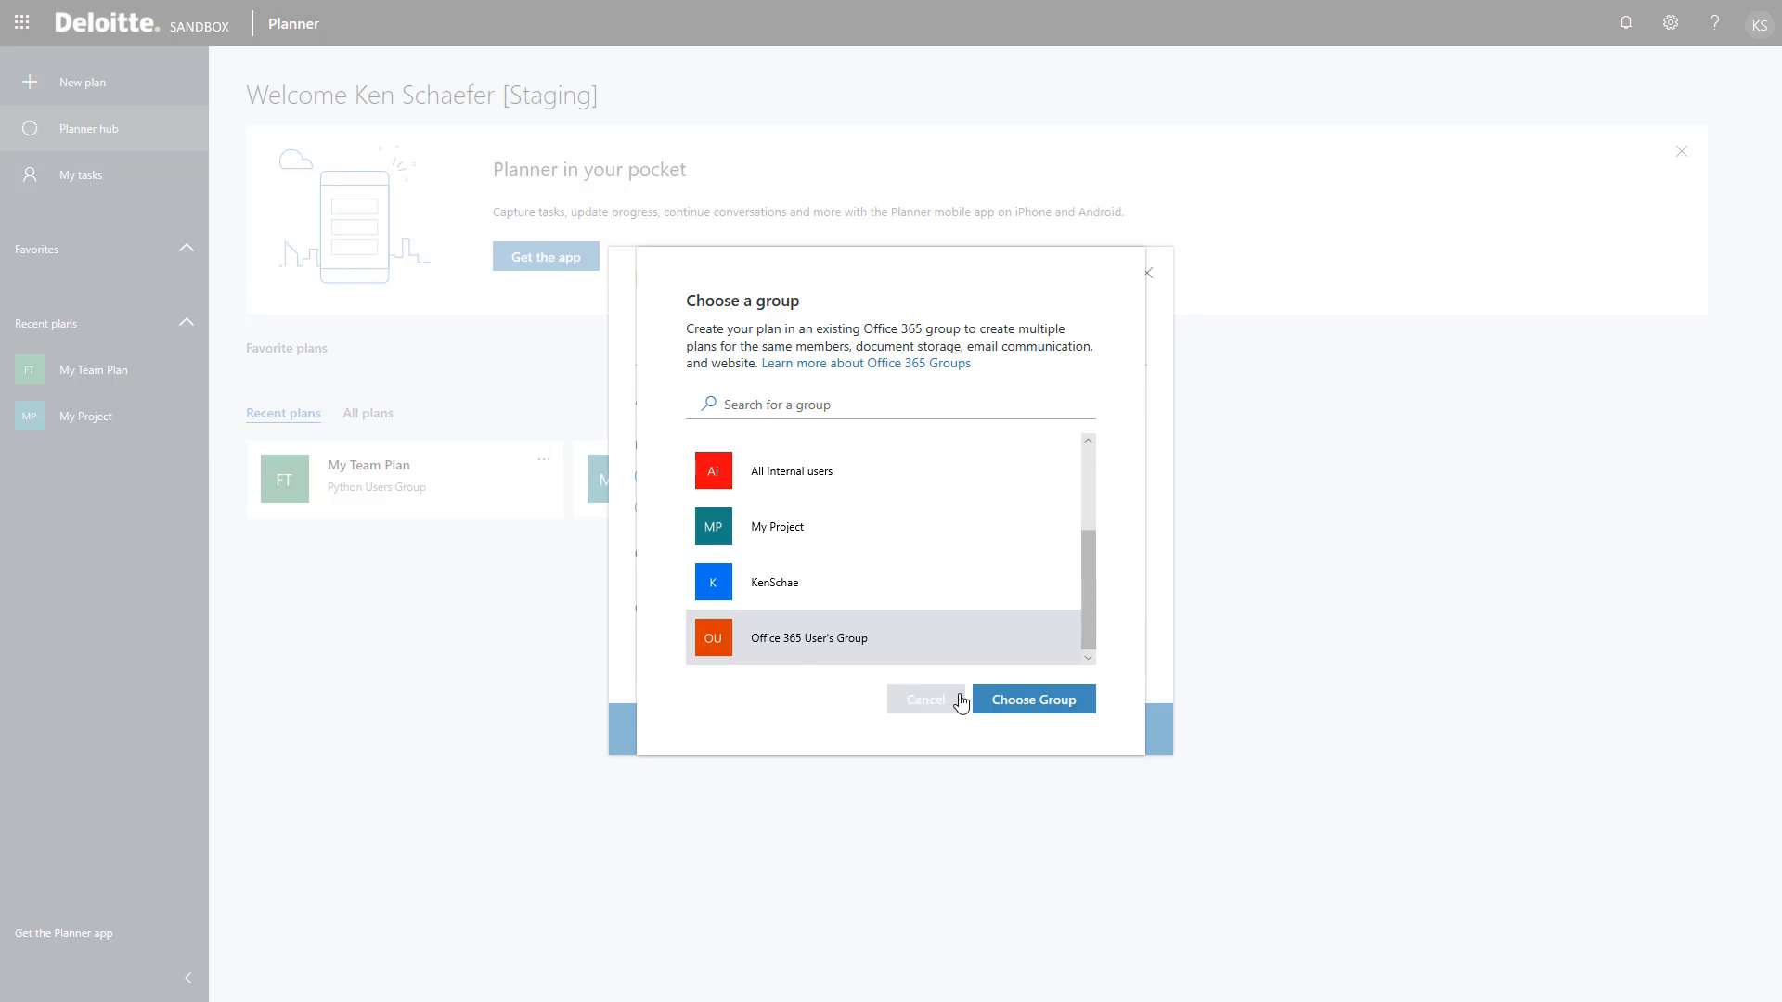
{"action": "left_click", "coordinate": [991, 702]}
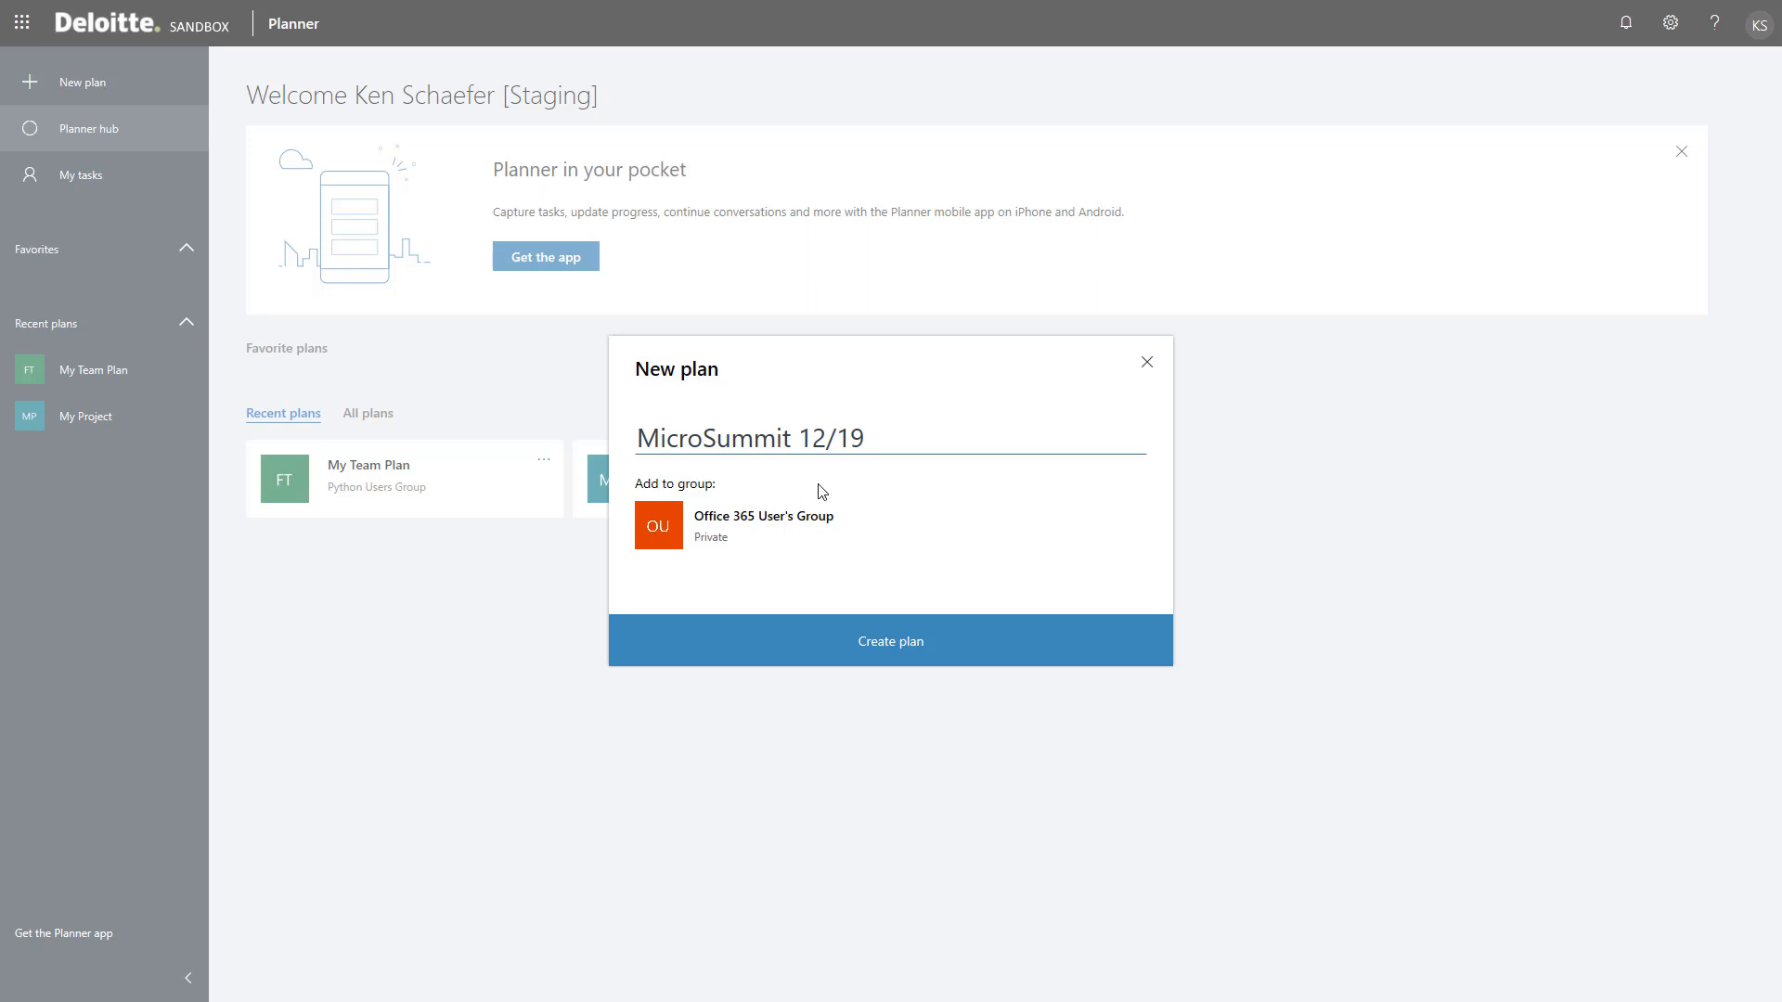
{"action": "left_click", "coordinate": [881, 648]}
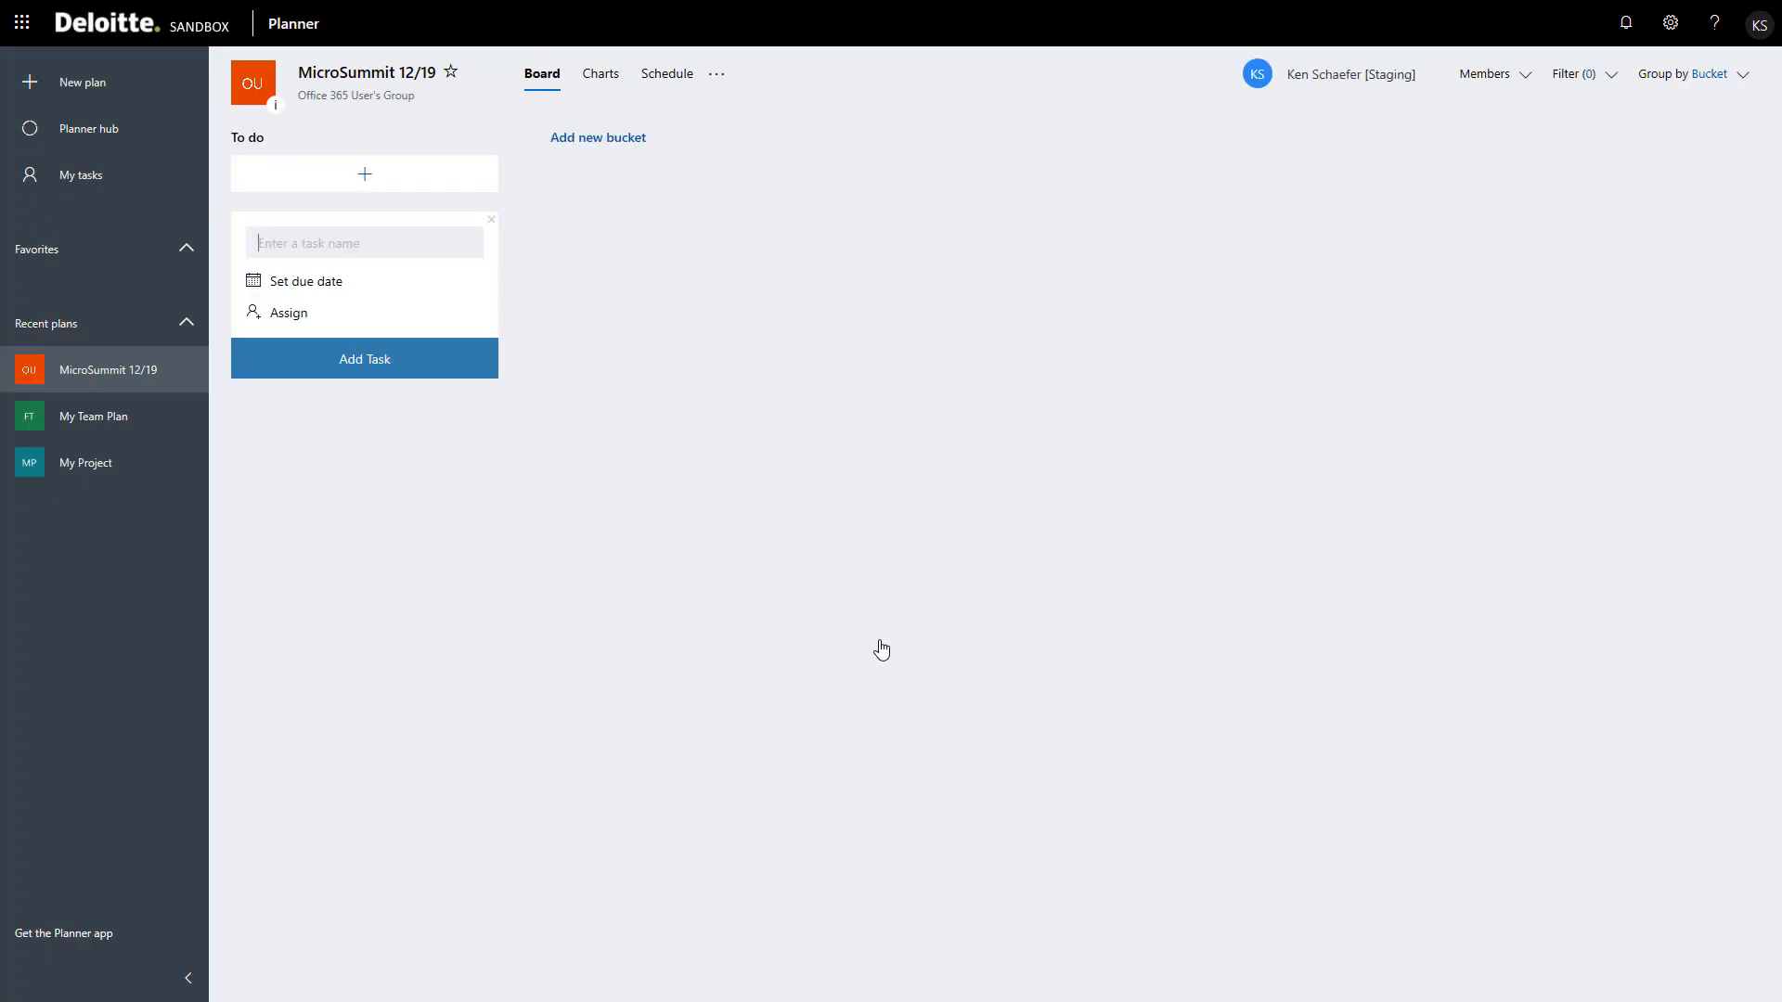
{"action": "left_click", "coordinate": [32, 85]}
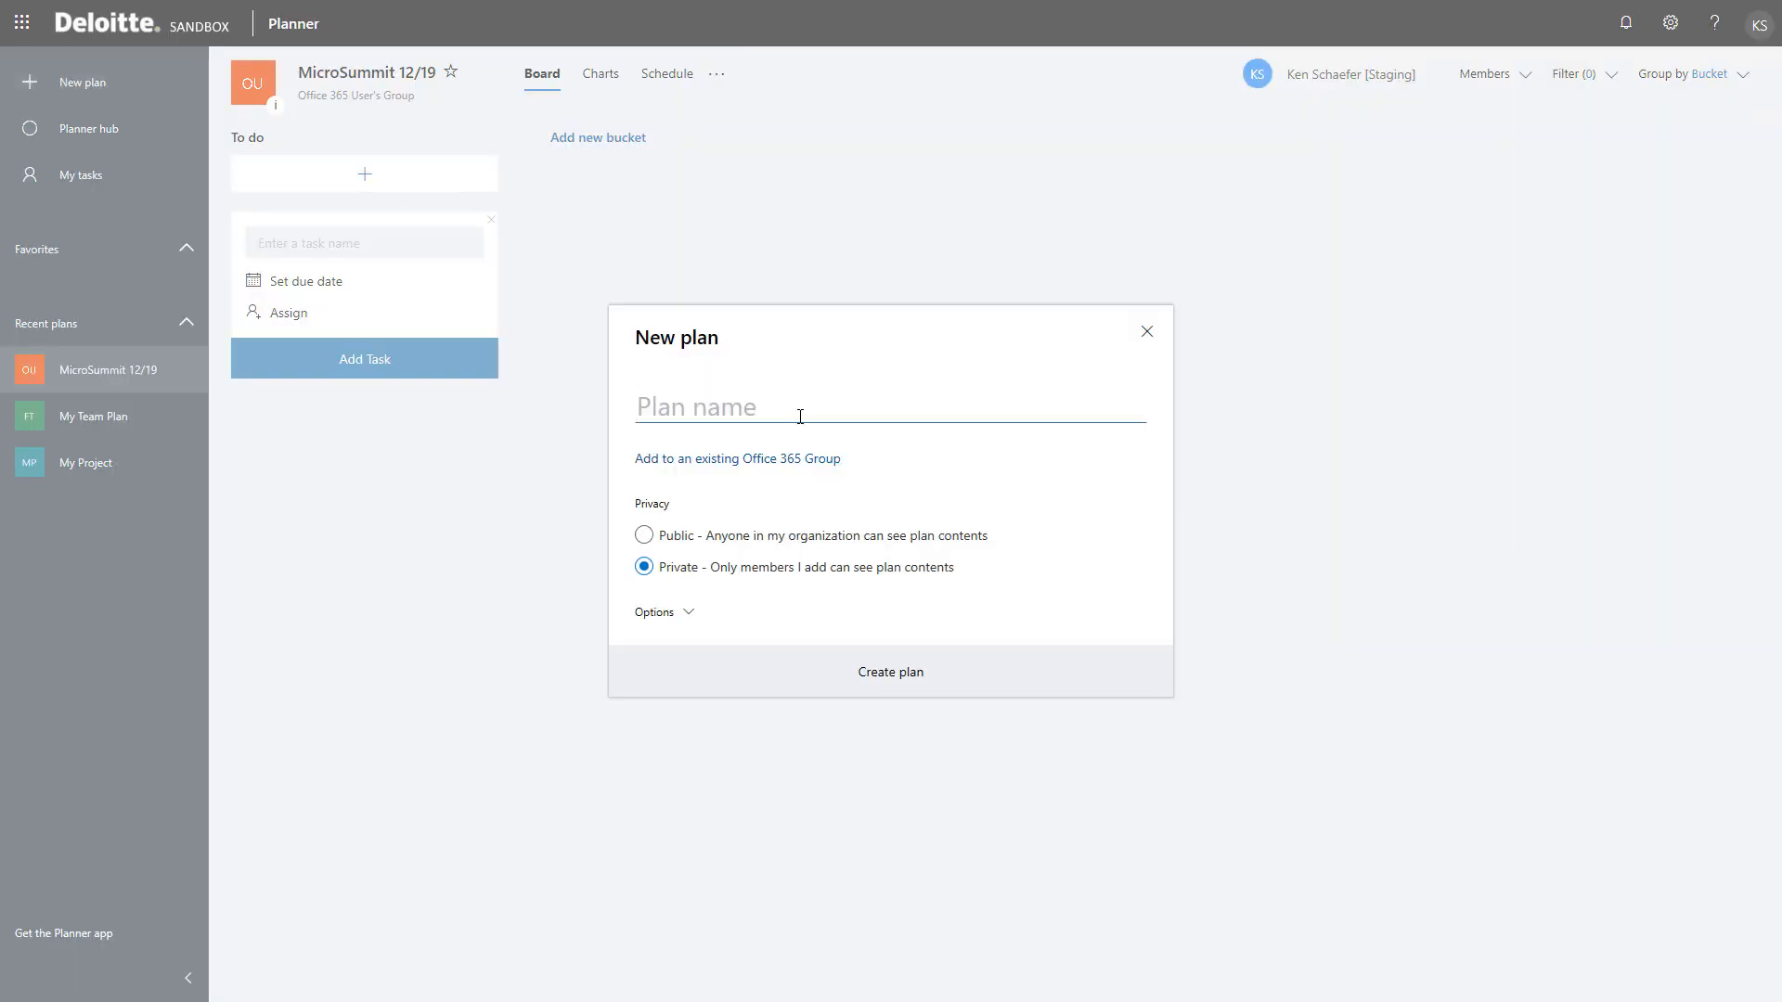
{"action": "left_click", "coordinate": [685, 615]}
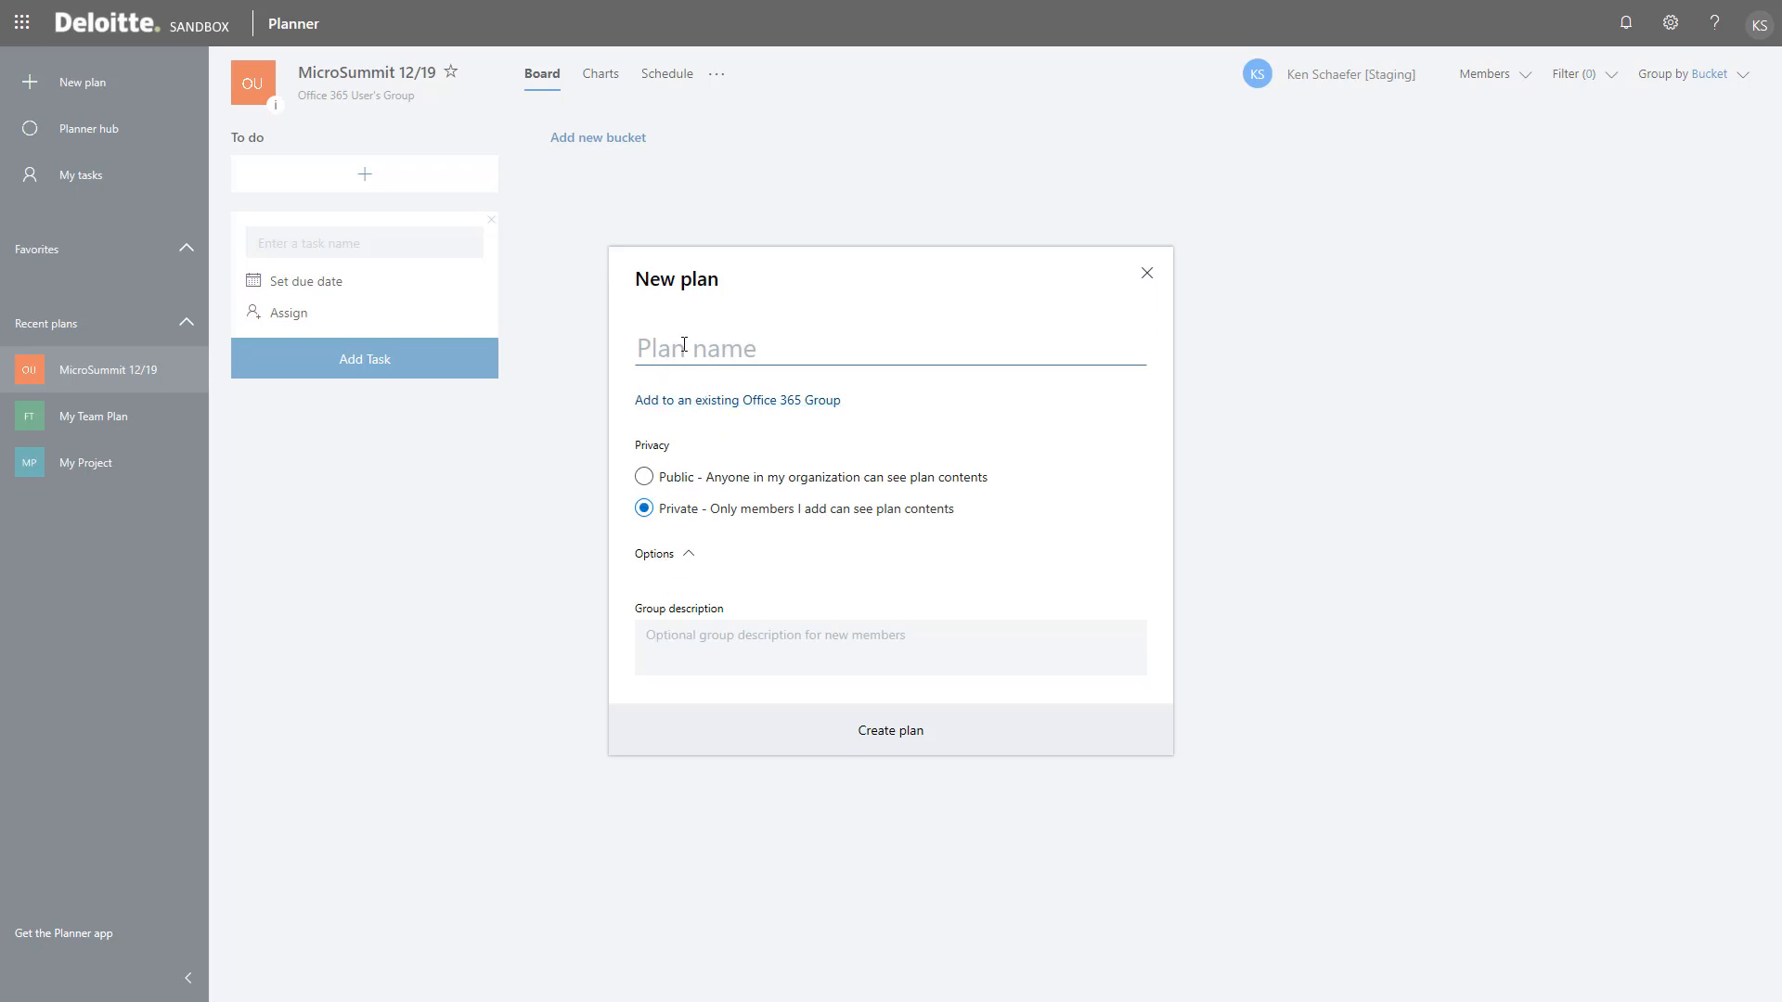
{"action": "left_click", "coordinate": [1146, 276]}
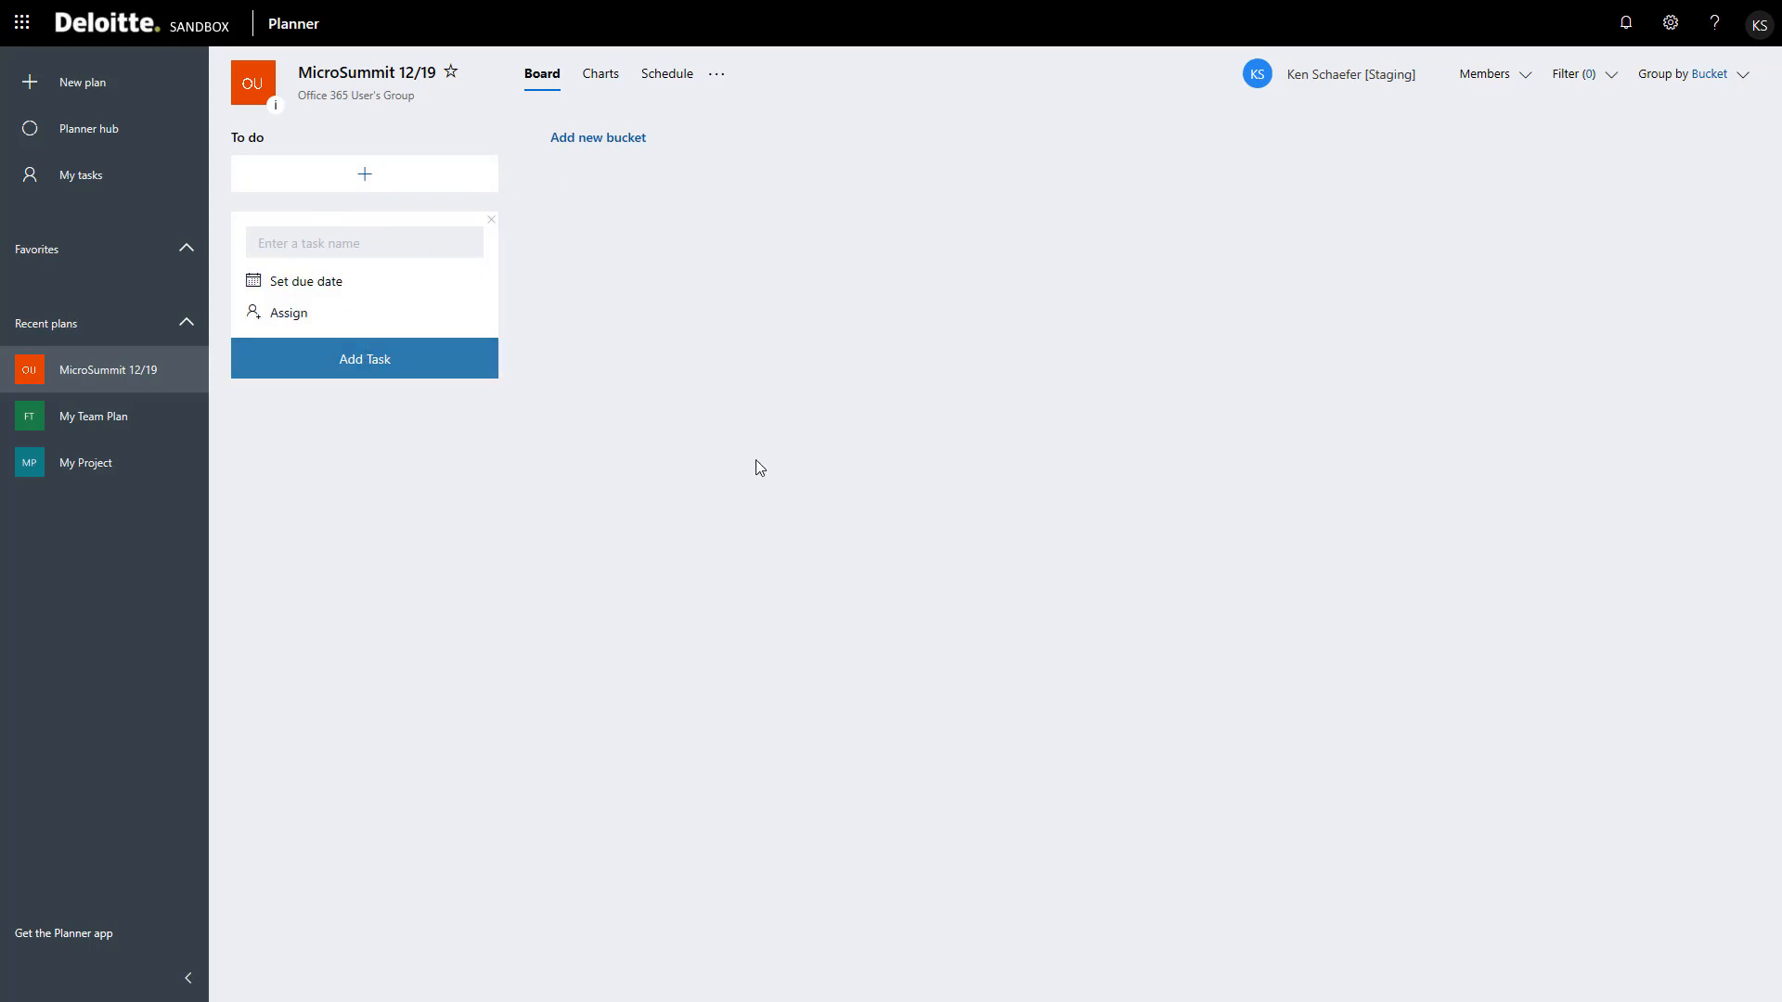
- Add two buckets named "In progress" and "Completed" to the plan board
{"action": "left_click", "coordinate": [588, 149]}
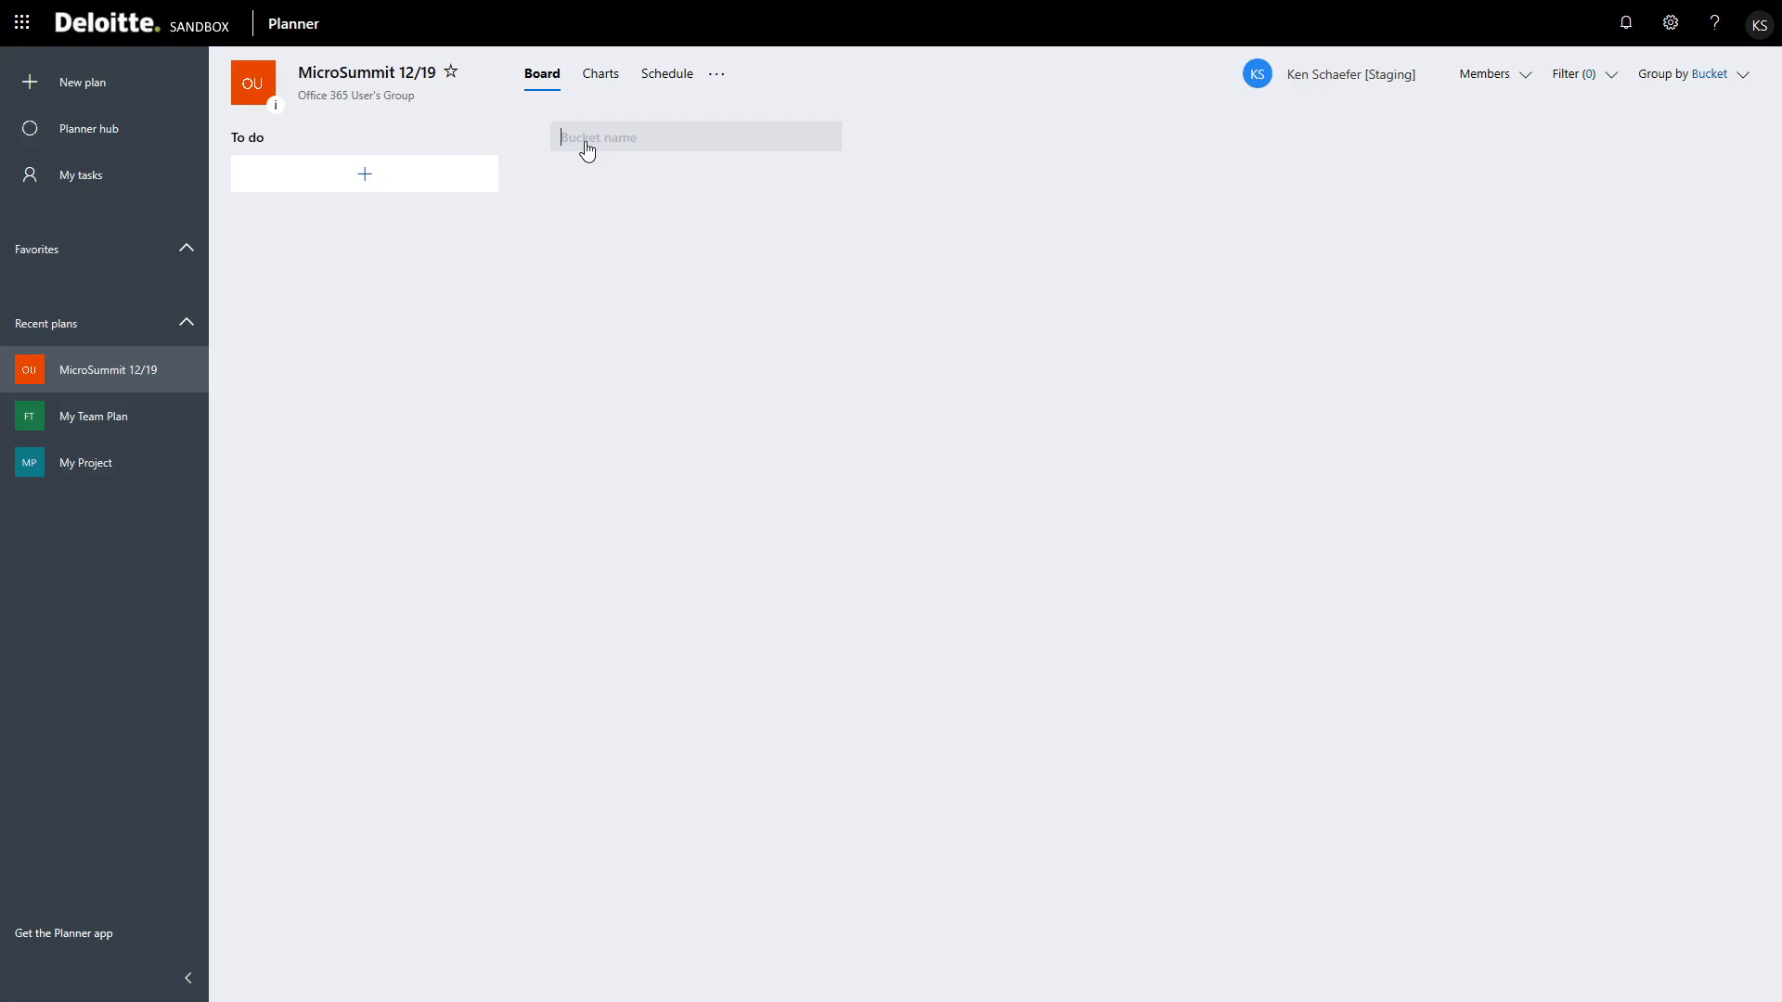
{"action": "type", "text": "In progress"}
{"action": "key", "text": "Return"}
{"action": "left_click", "coordinate": [928, 137]}
{"action": "type", "text": "Completed"}
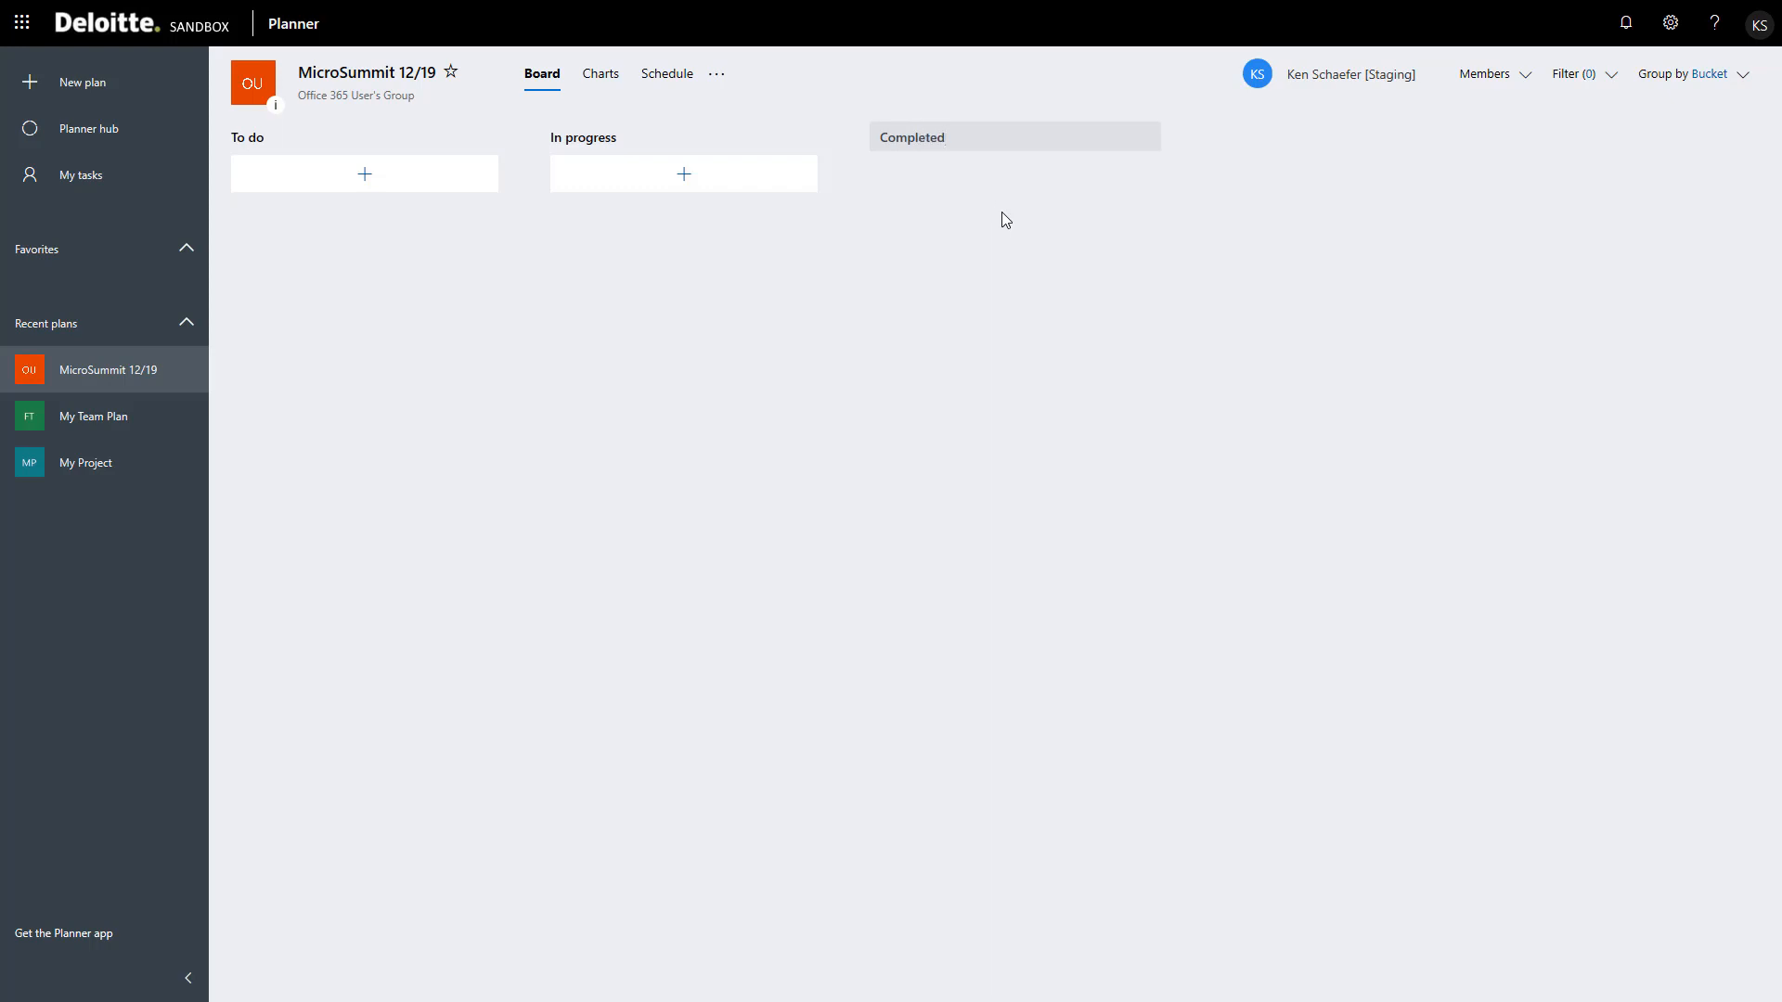
{"action": "key", "text": "Return"}
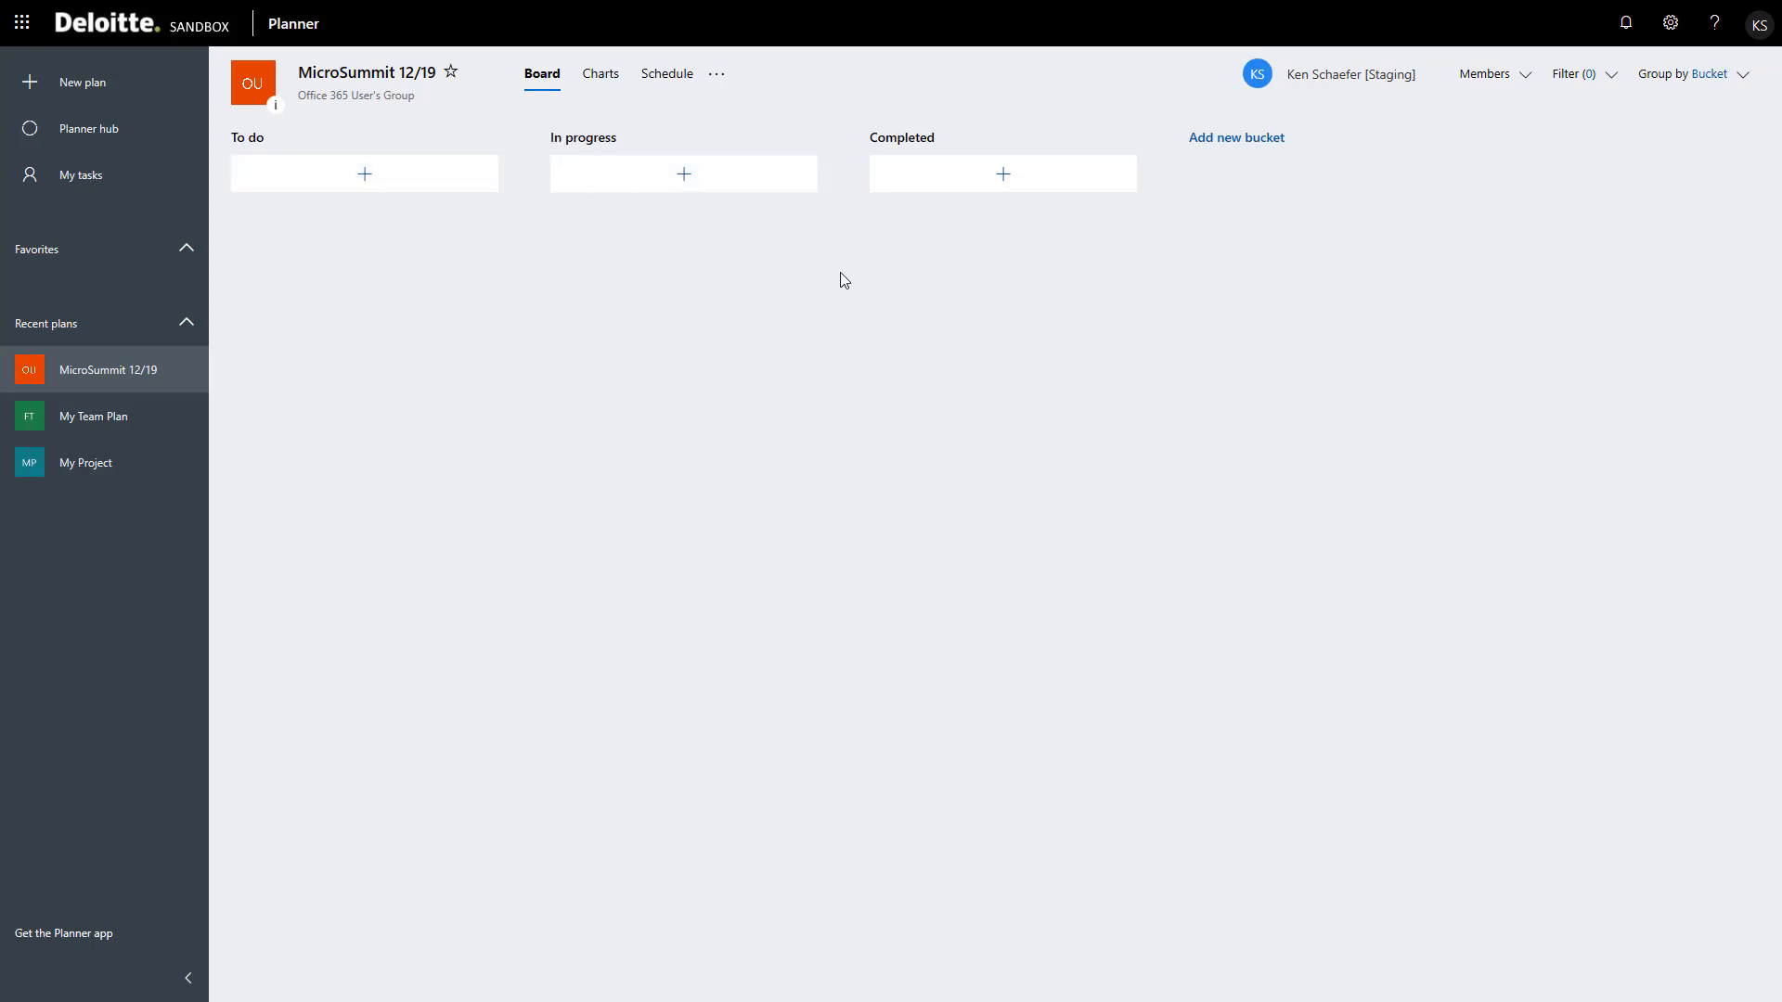
{"action": "left_click", "coordinate": [1614, 83]}
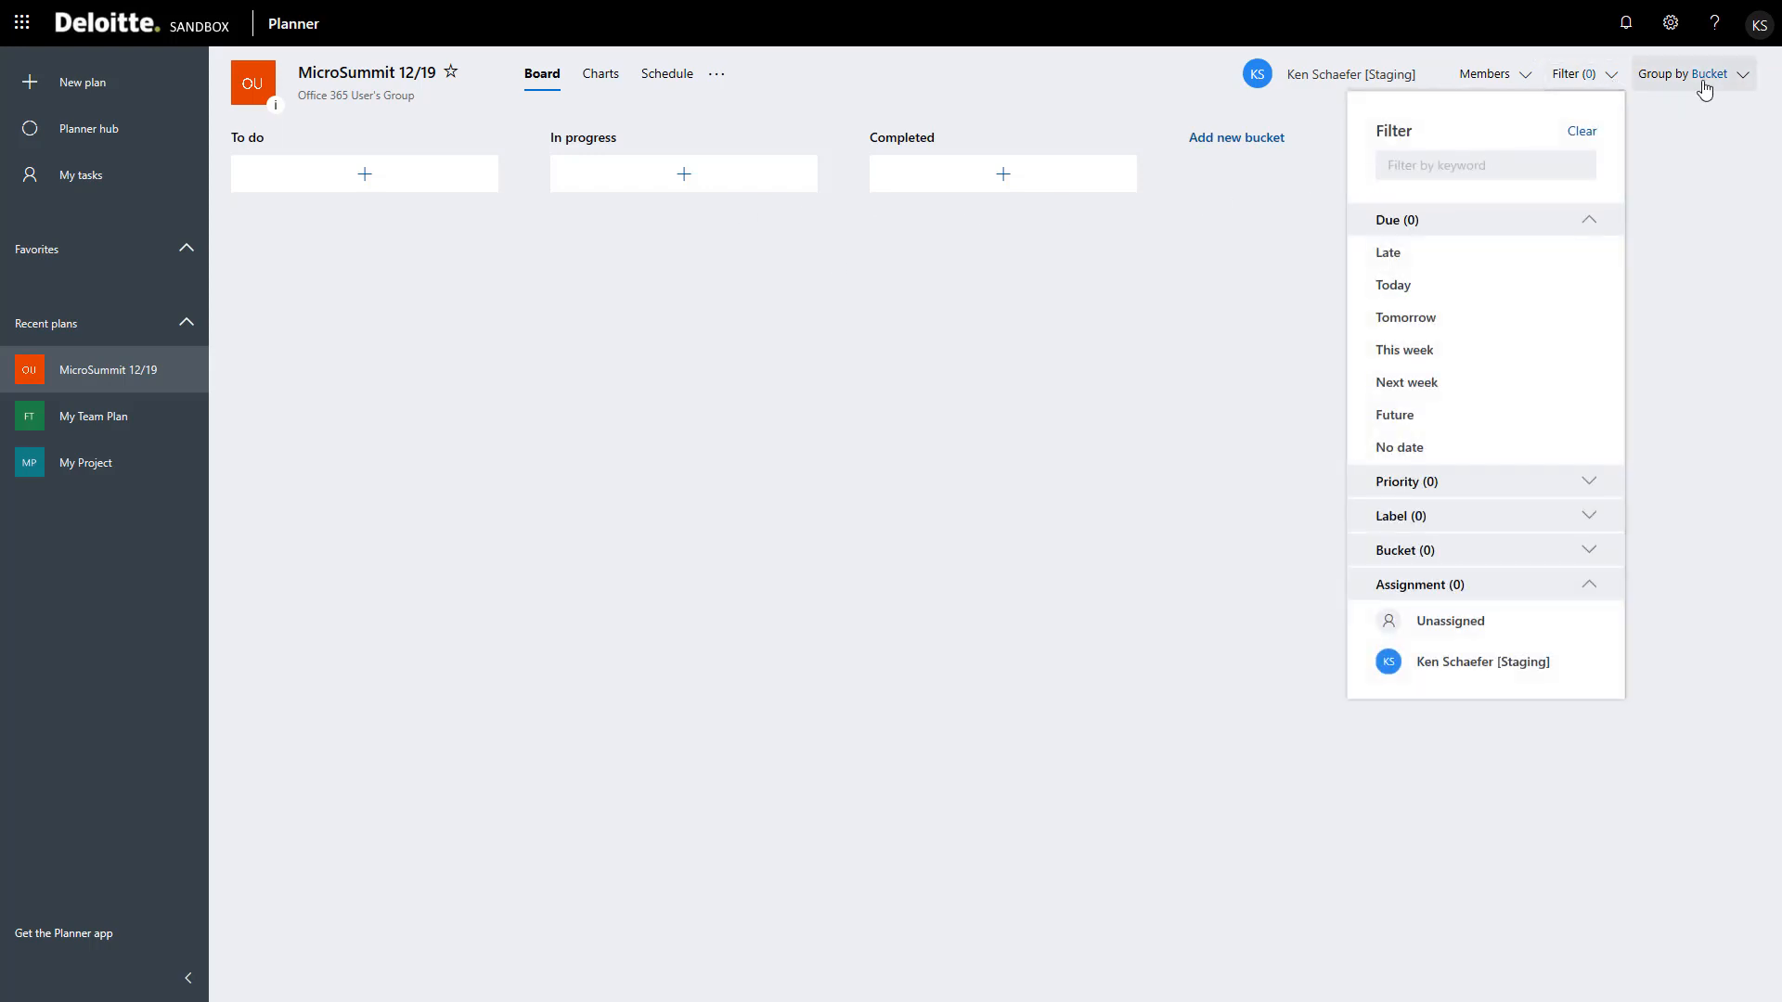
{"action": "left_click", "coordinate": [1739, 77]}
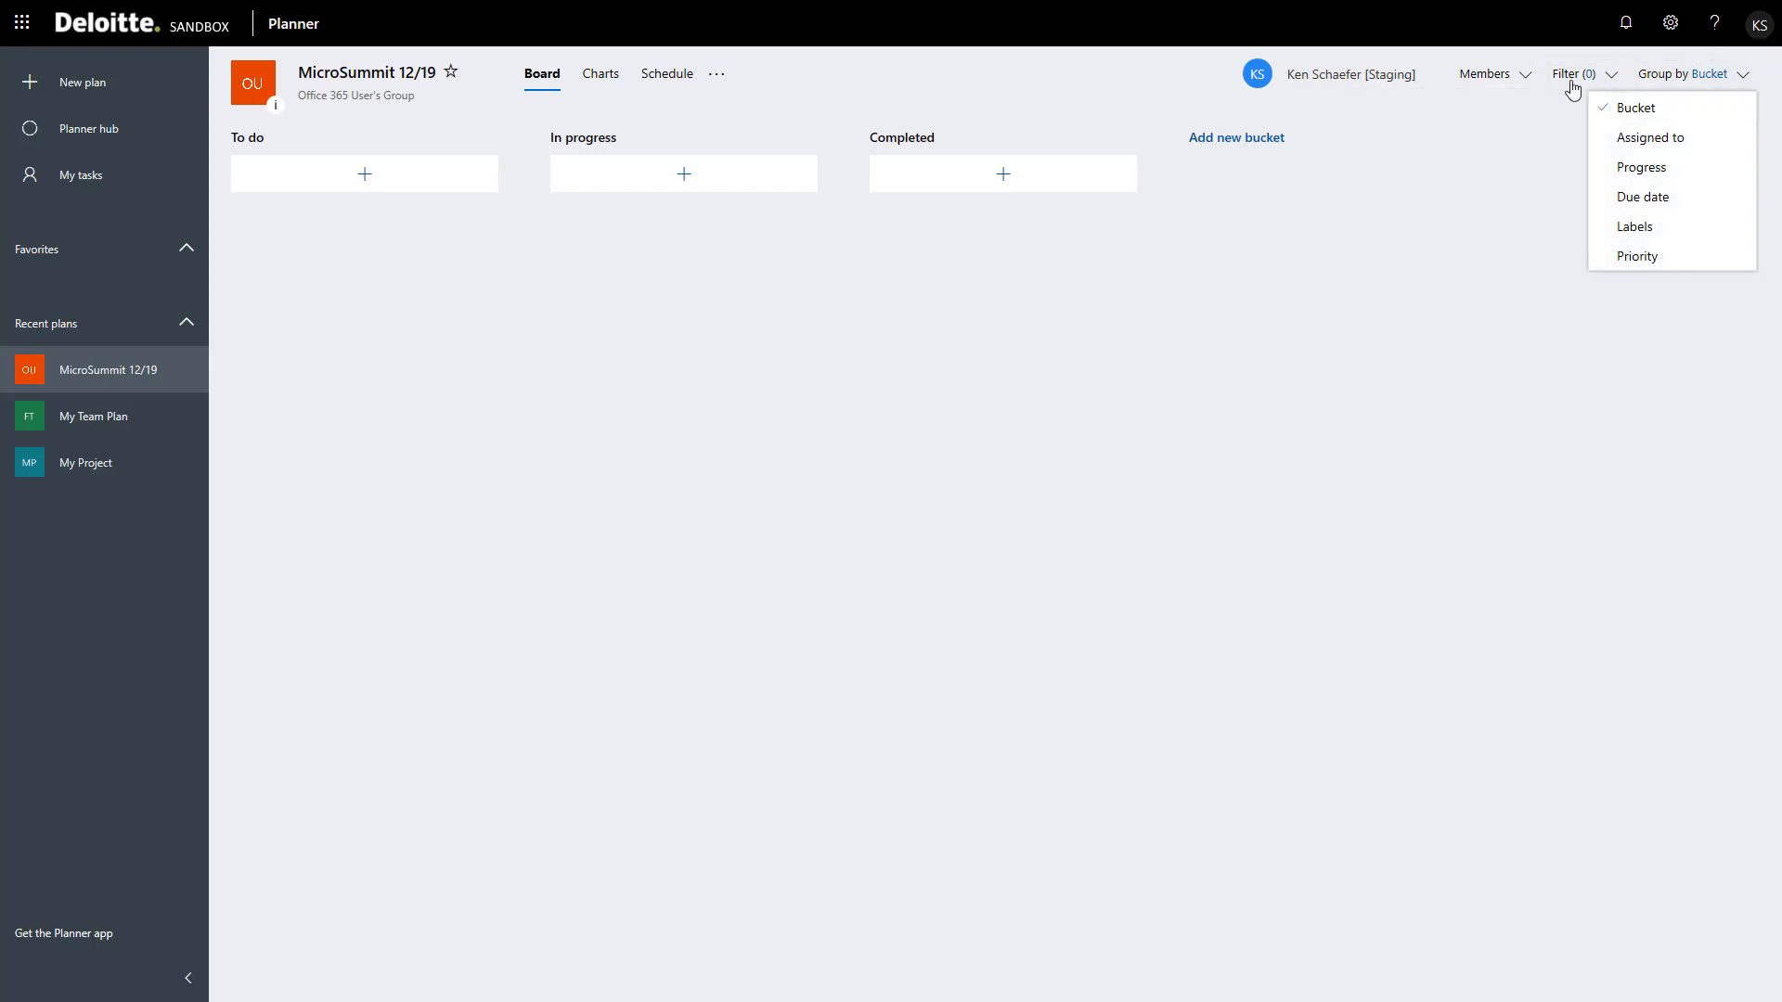
{"action": "left_click", "coordinate": [901, 433]}
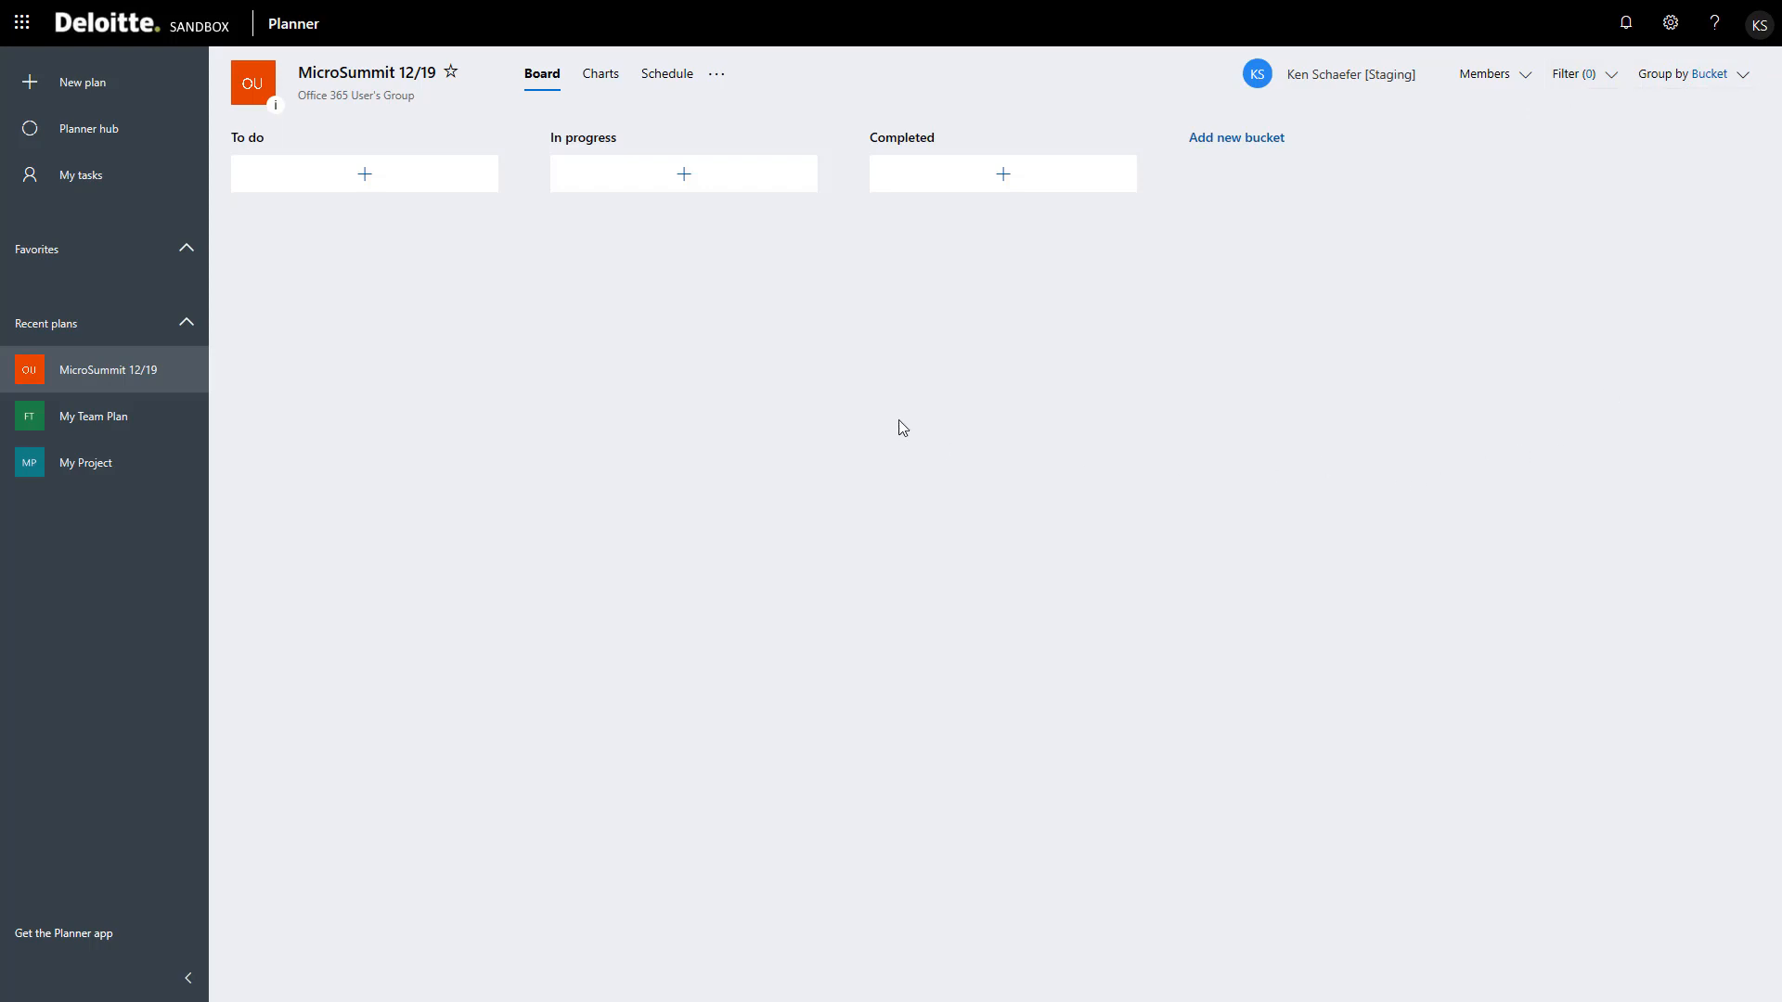
- Delete the "Completed" bucket from the board and confirm the deletion
{"action": "left_click", "coordinate": [916, 147]}
{"action": "left_click", "coordinate": [1082, 291]}
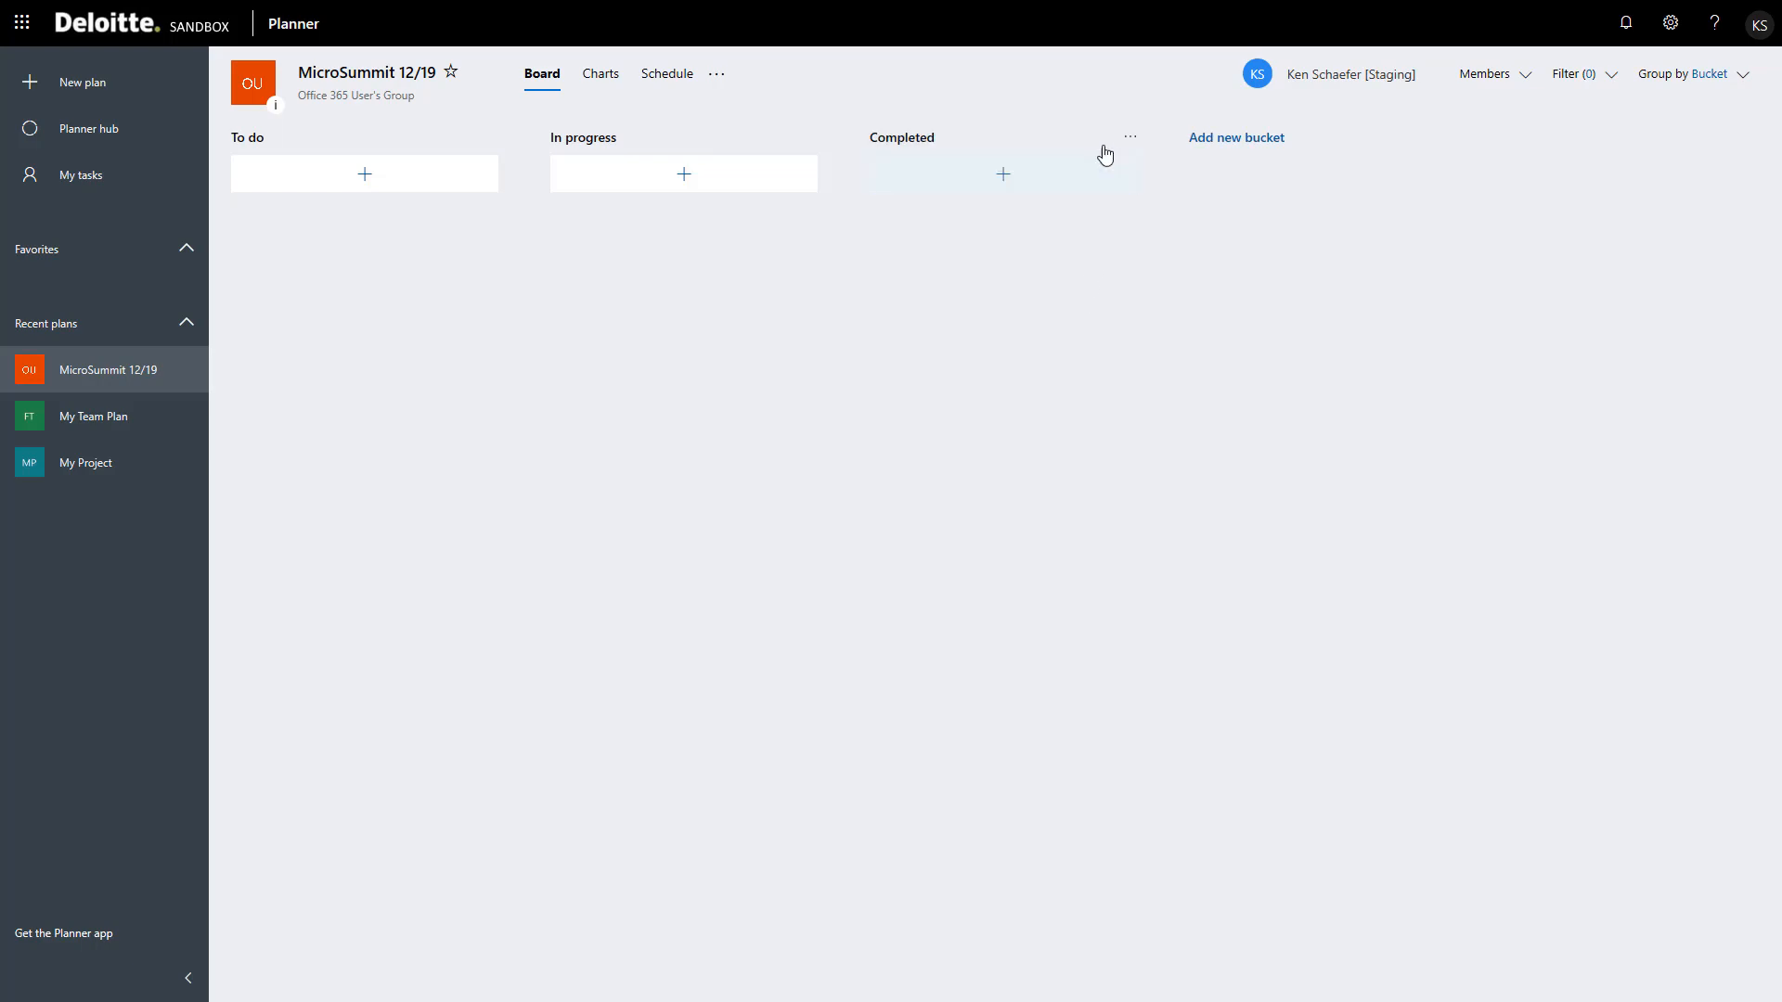
{"action": "left_click", "coordinate": [1130, 138]}
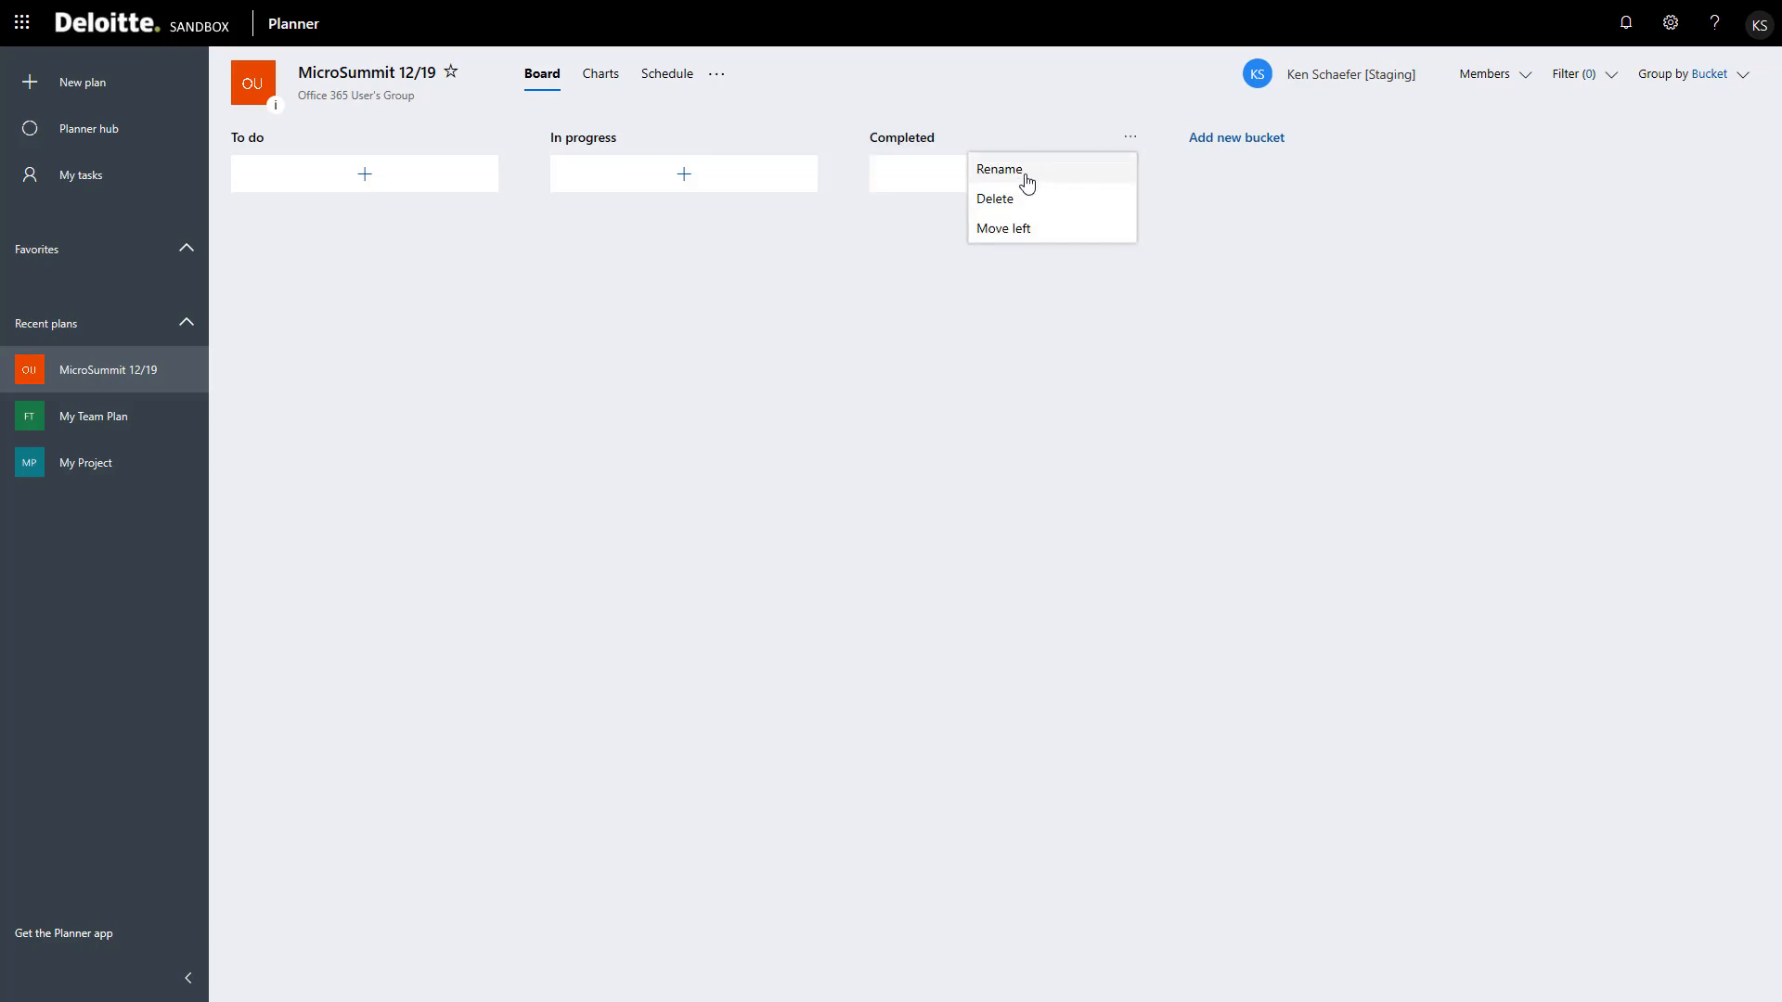
{"action": "left_click", "coordinate": [1002, 199]}
{"action": "left_click", "coordinate": [871, 545]}
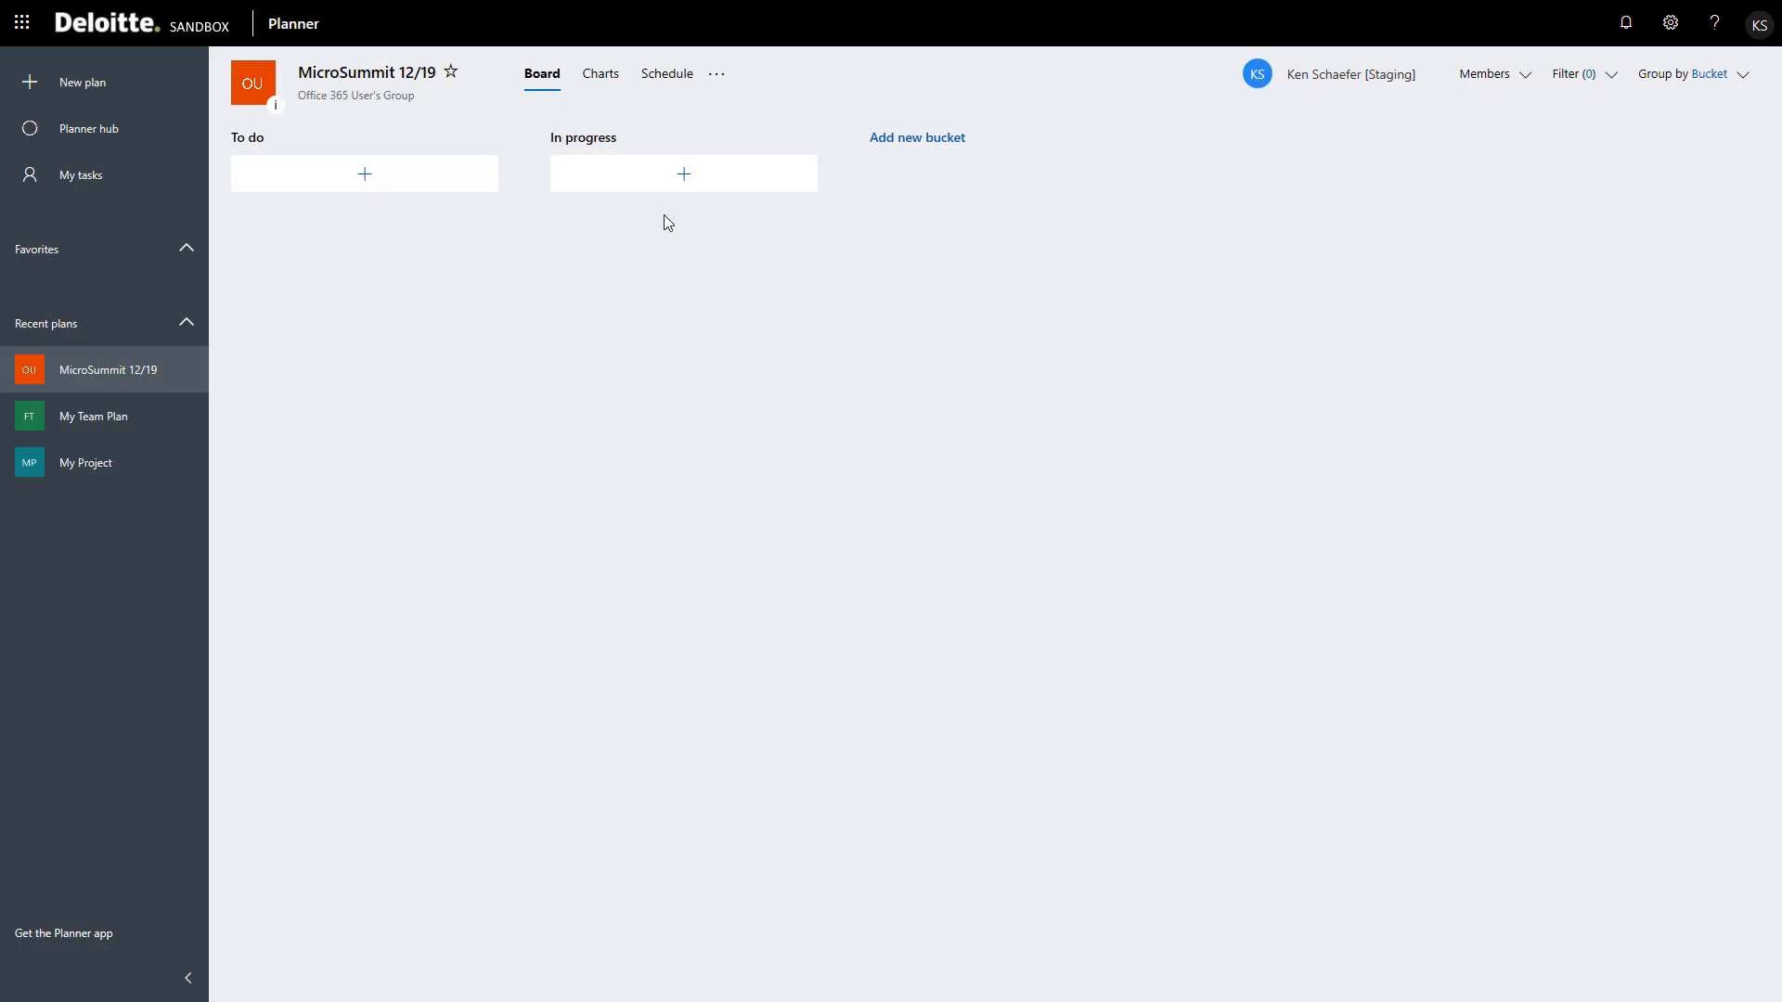
{"action": "left_click", "coordinate": [596, 144]}
{"action": "left_click", "coordinate": [828, 191]}
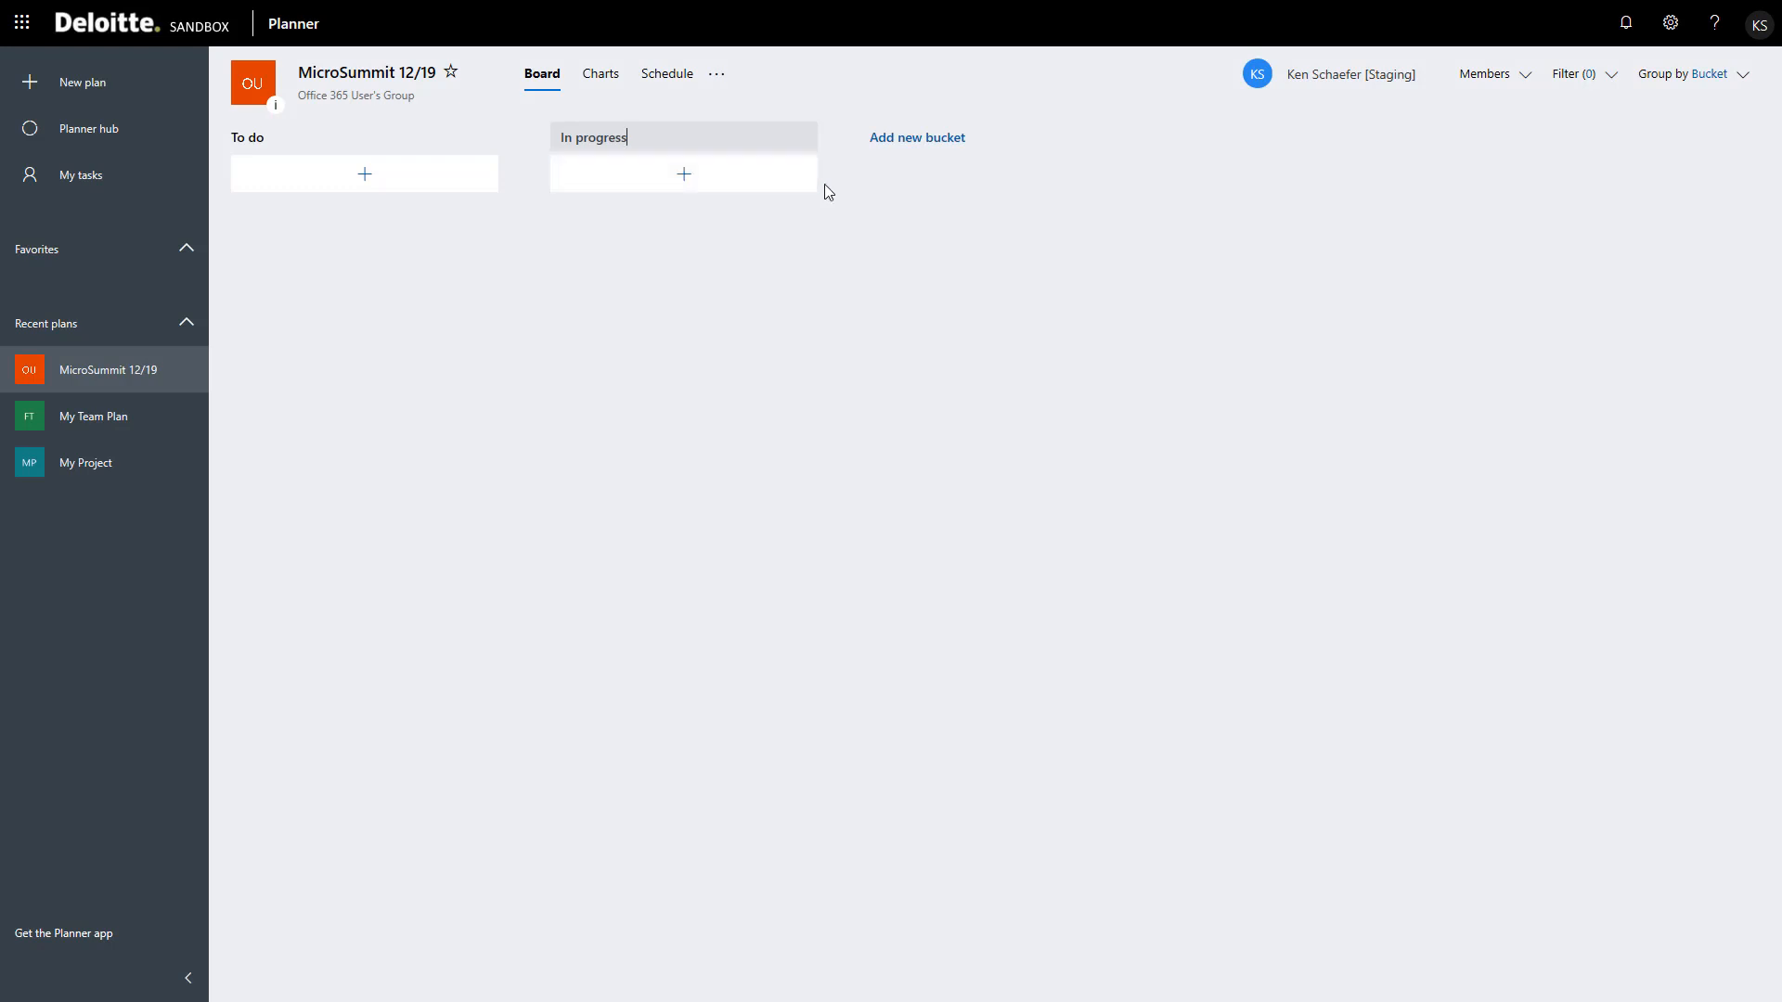
{"action": "left_click", "coordinate": [1741, 74]}
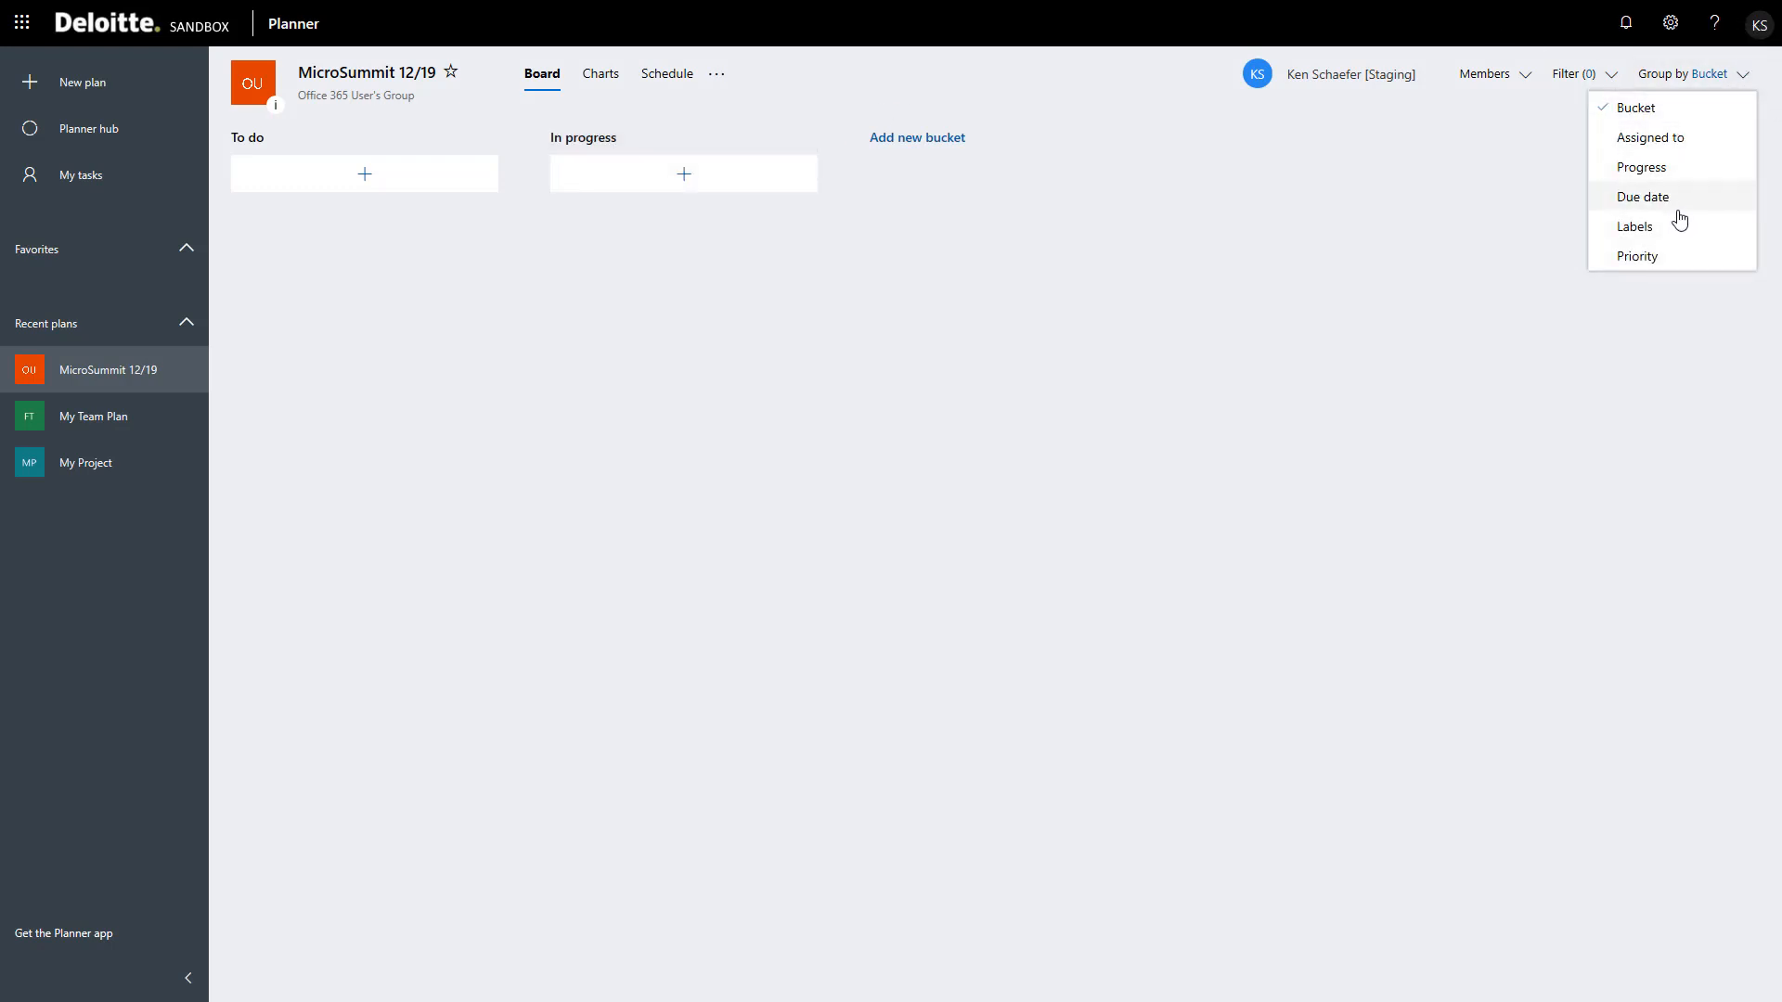
{"action": "left_click", "coordinate": [826, 304]}
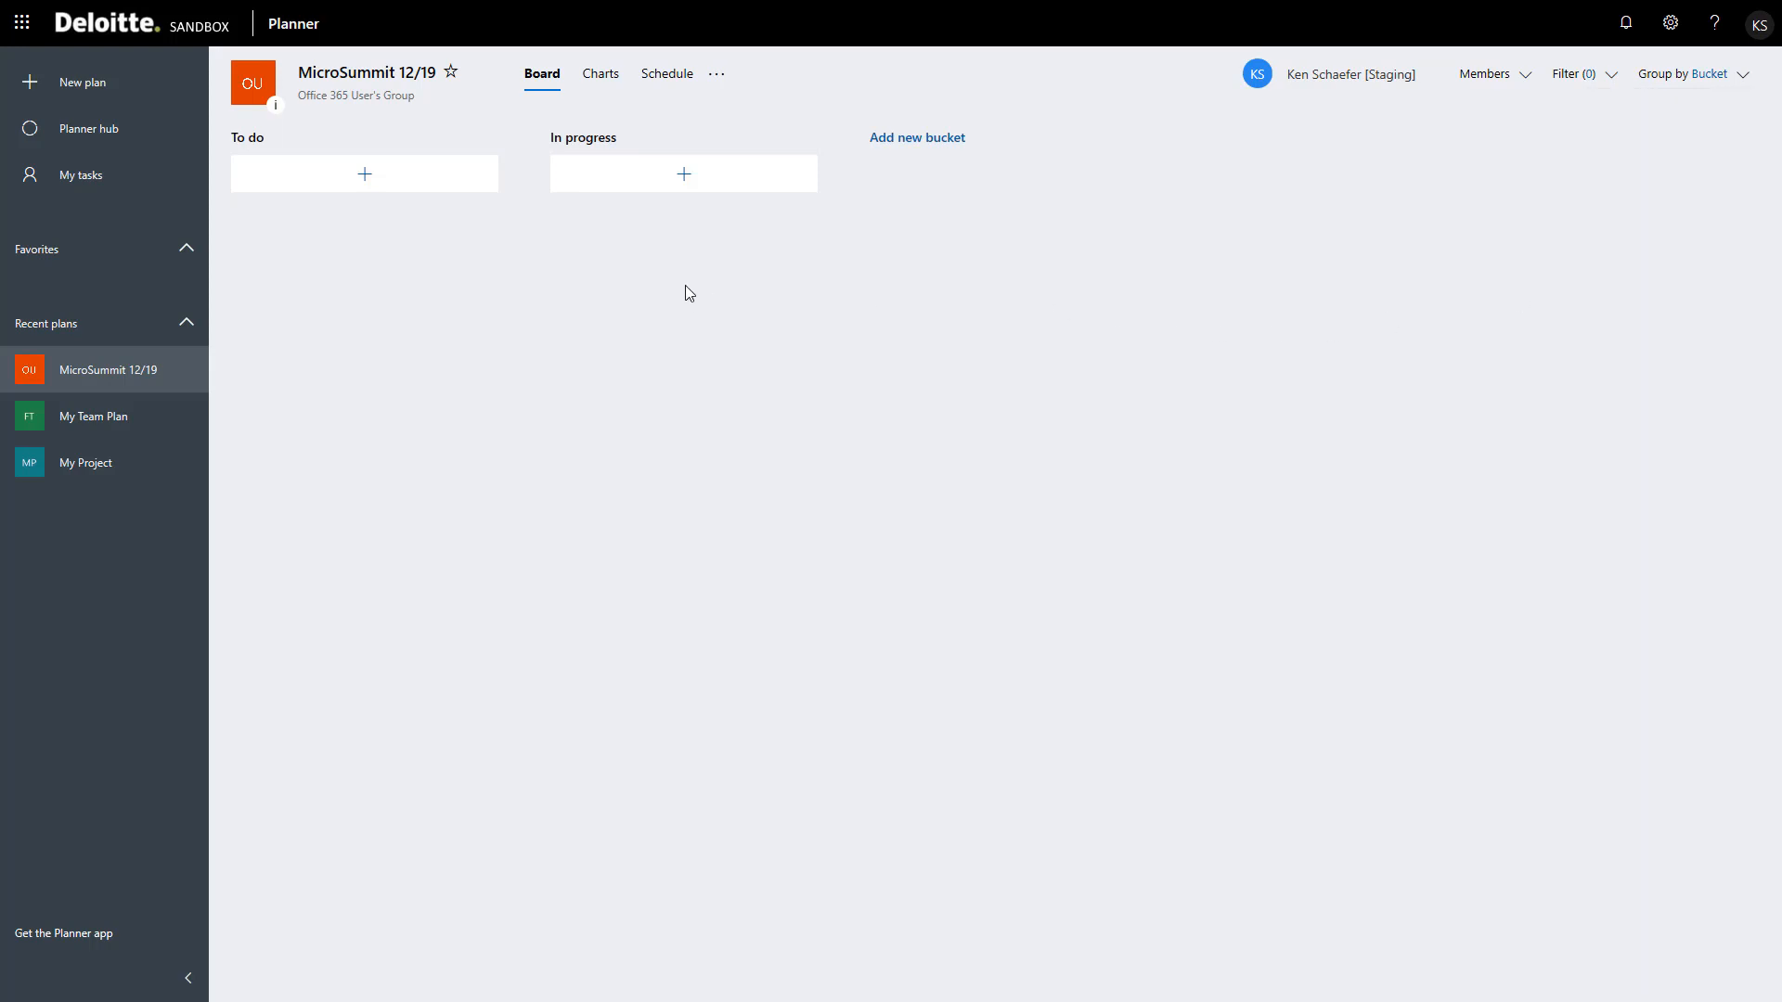
- Rename the "In progress" bucket to "Speakers"
{"action": "left_click", "coordinate": [629, 141]}
{"action": "left_click_drag", "start_coordinate": [631, 139], "coordinate": [539, 130]}
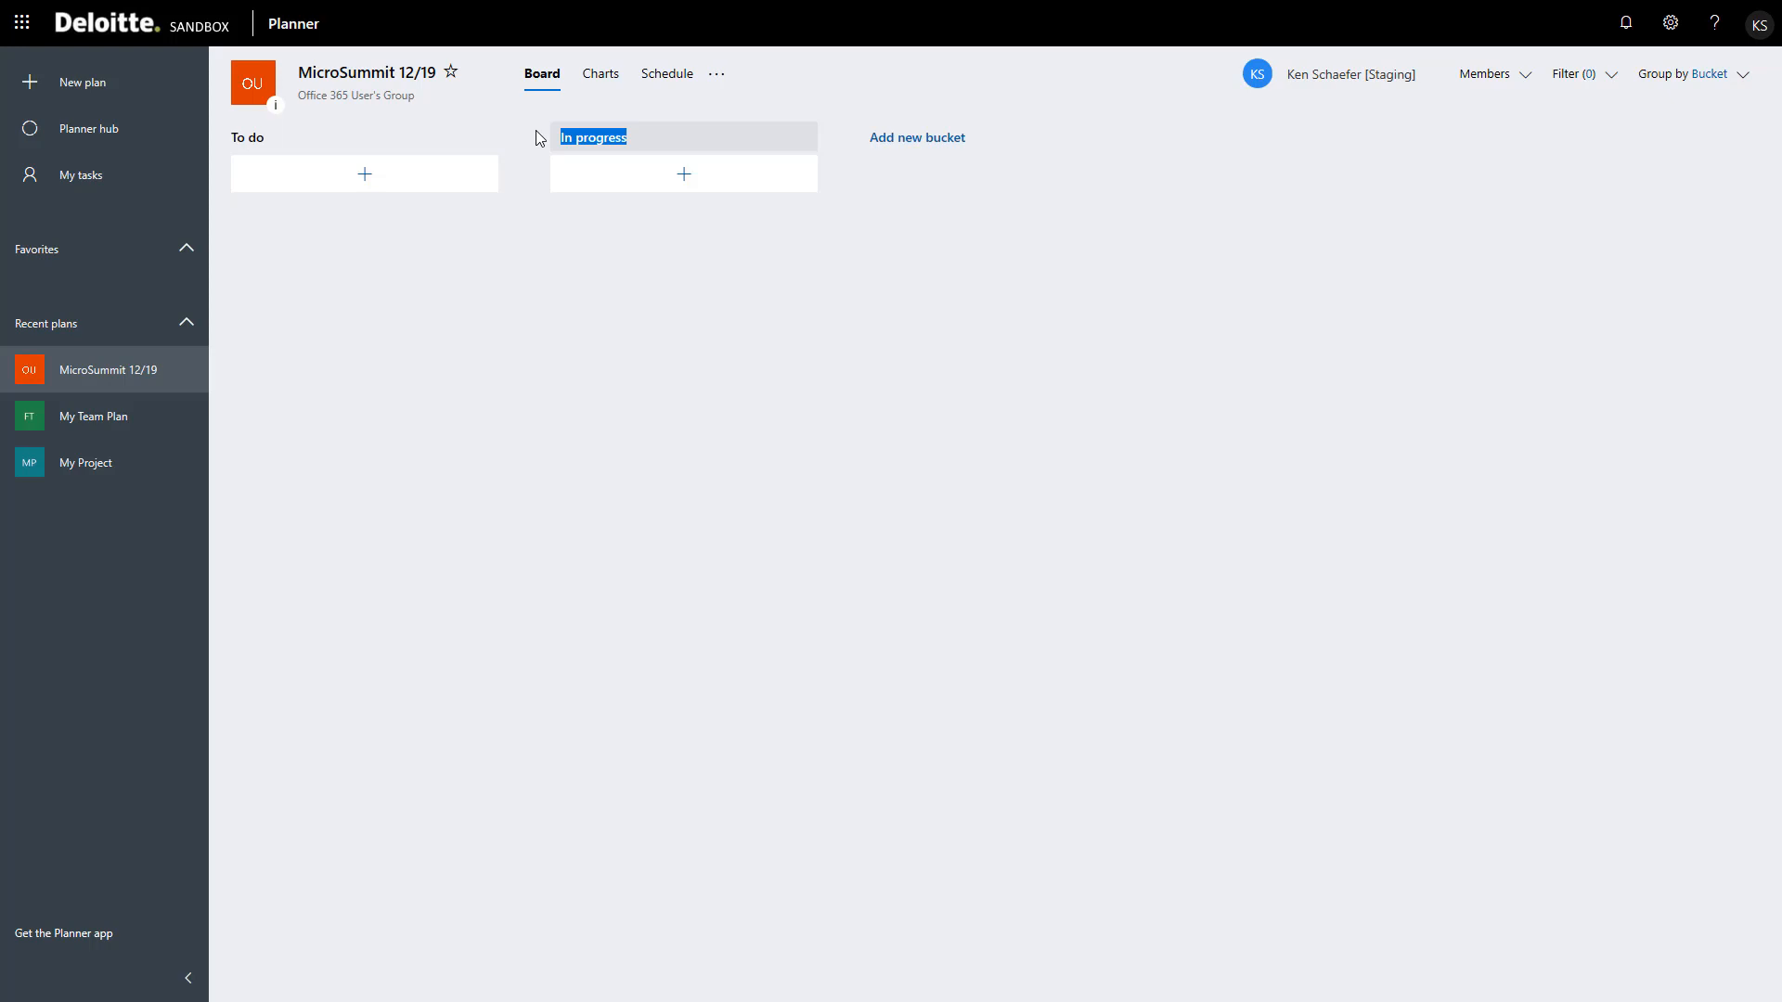
{"action": "type", "text": "kers"}
{"action": "key", "text": "Return"}
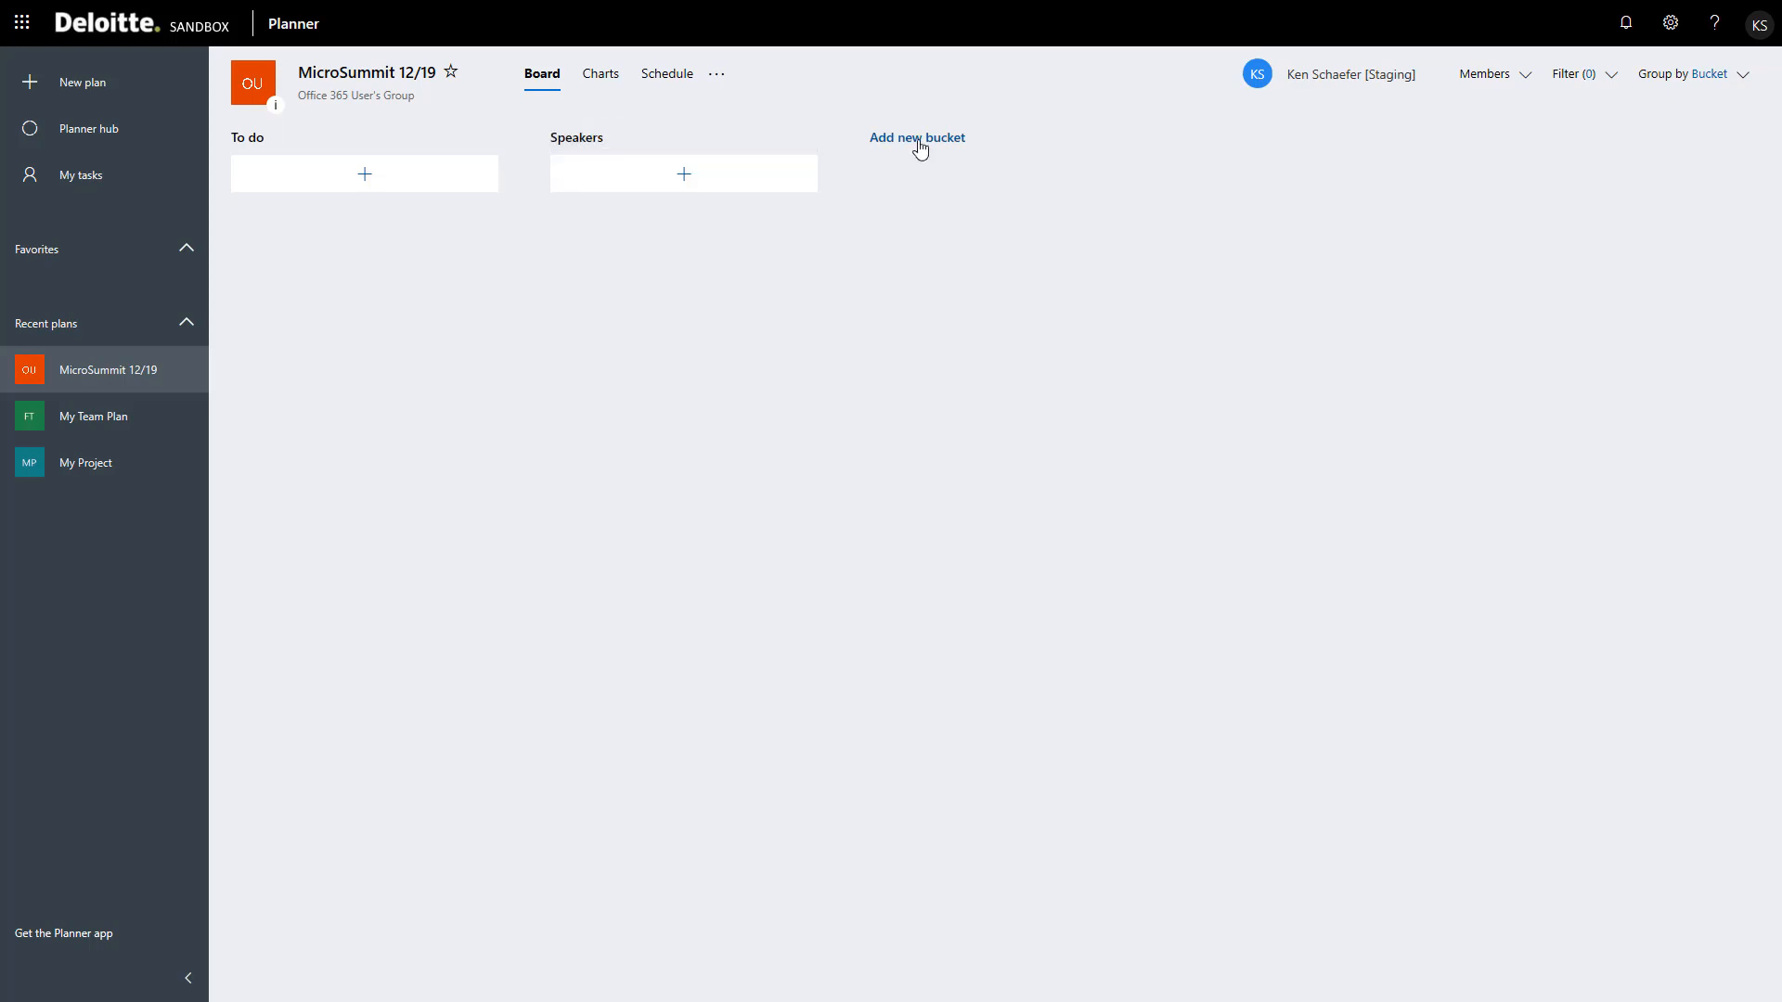
- Add a new bucket named "Hosting" after the "Speakers" bucket
{"action": "left_click", "coordinate": [917, 138]}
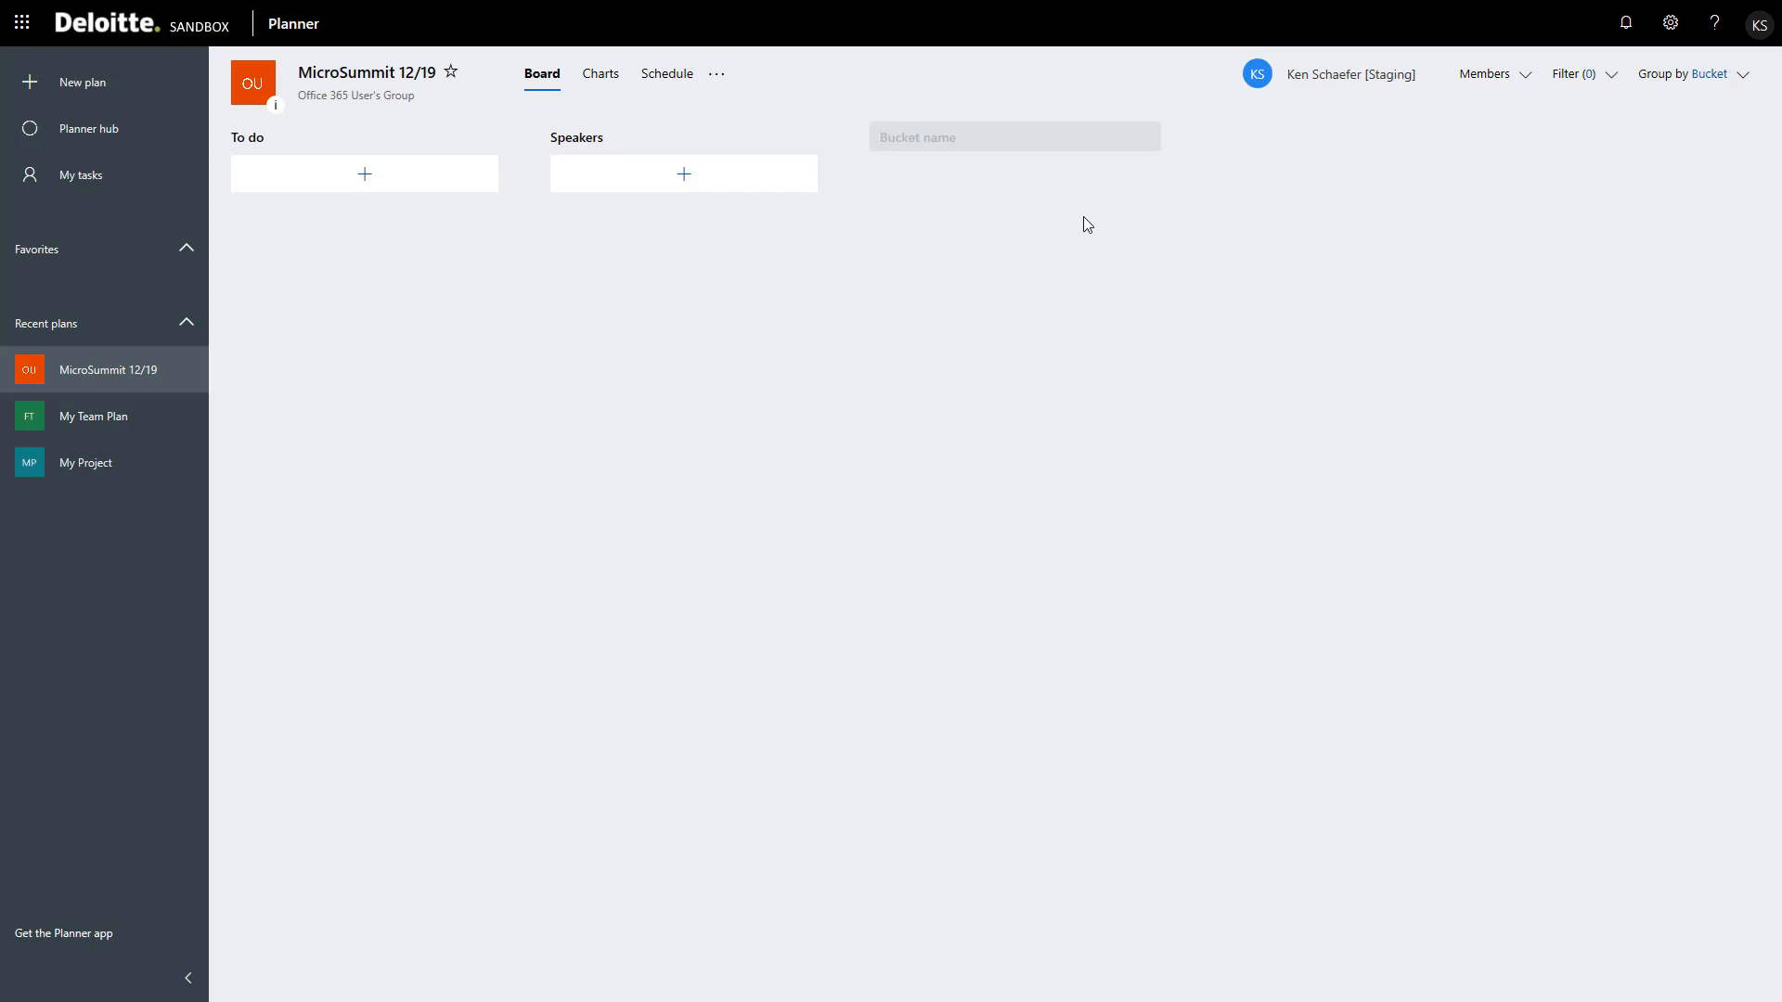
{"action": "type", "text": "Hosting"}
{"action": "key", "text": "Return"}
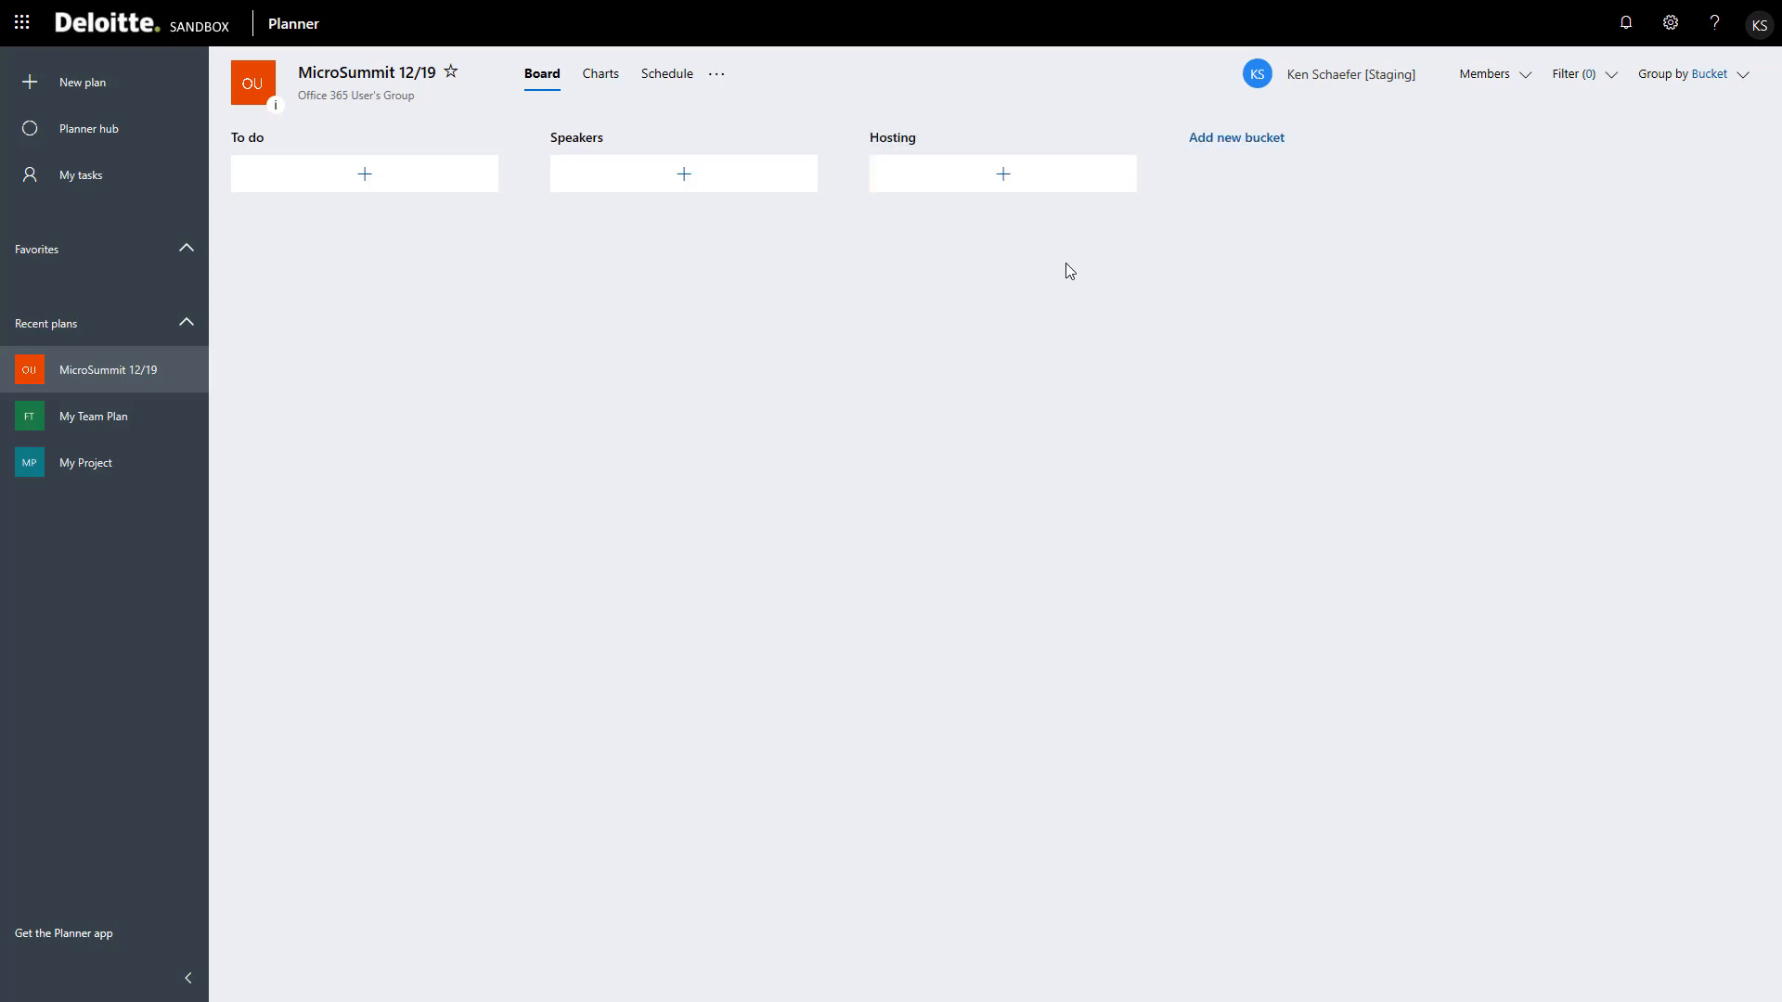
{"action": "left_click", "coordinate": [1224, 138]}
- Rename the "Speakers" bucket to "Speakers and Scheduling"
{"action": "left_click", "coordinate": [608, 138]}
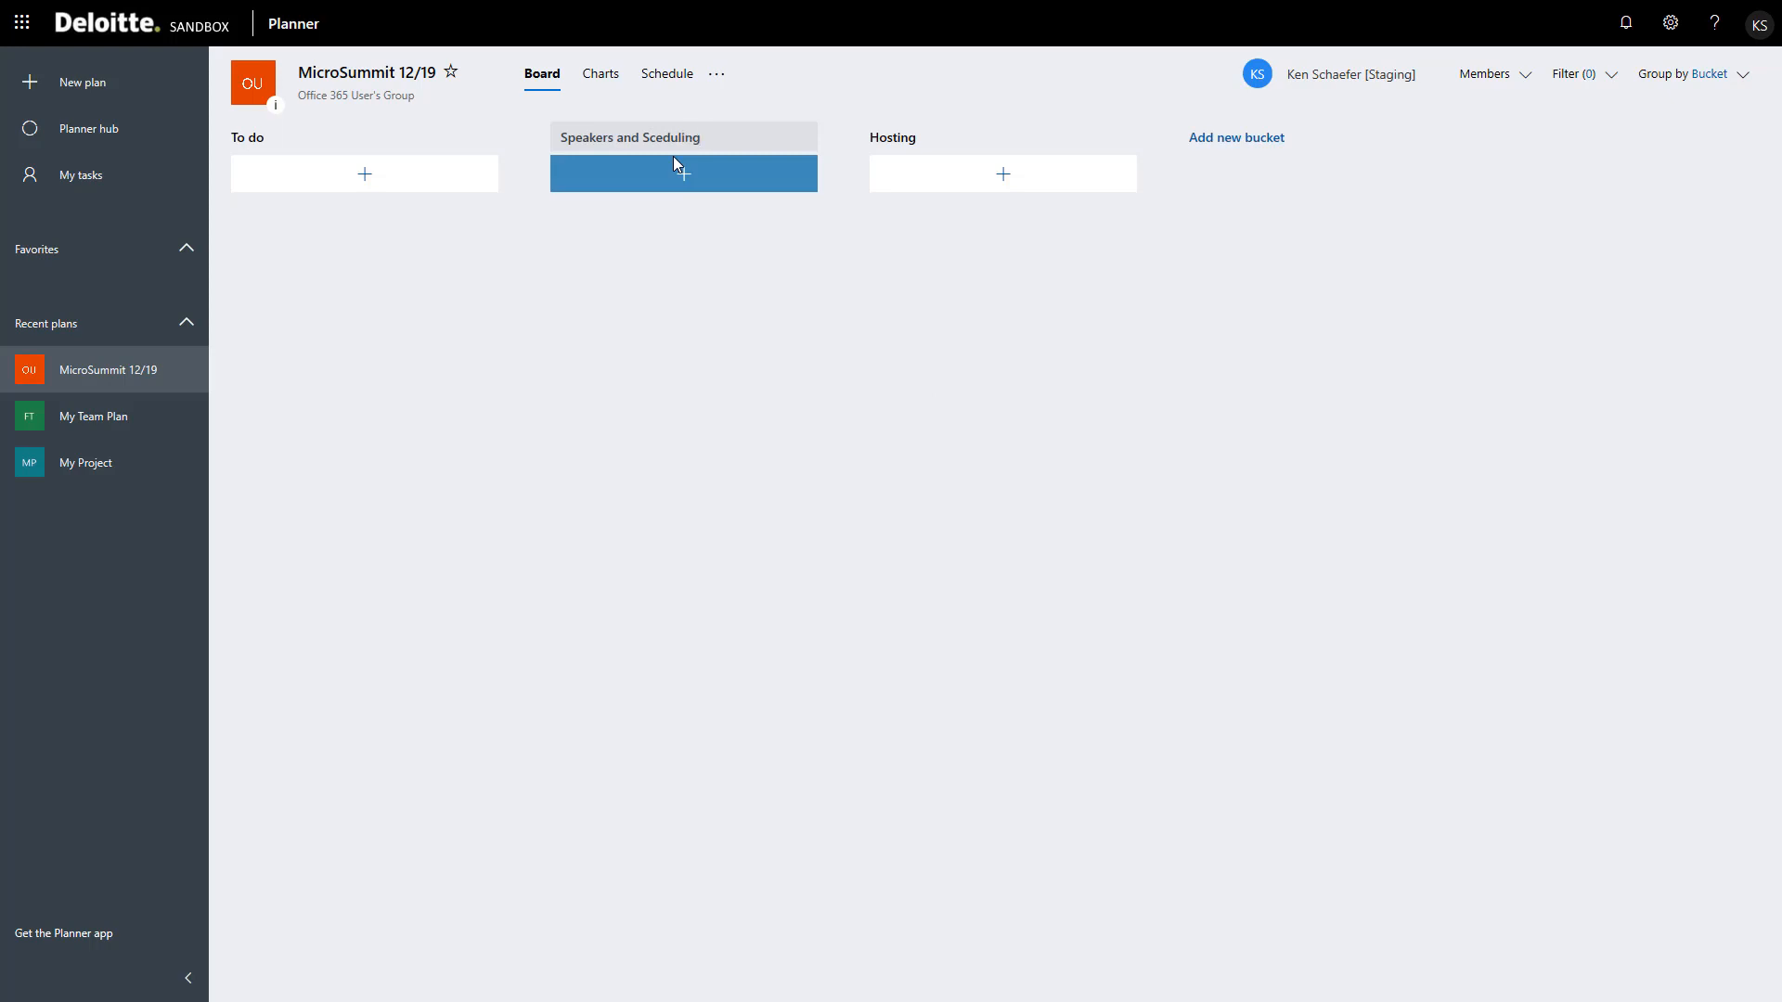
{"action": "key", "text": "Return"}
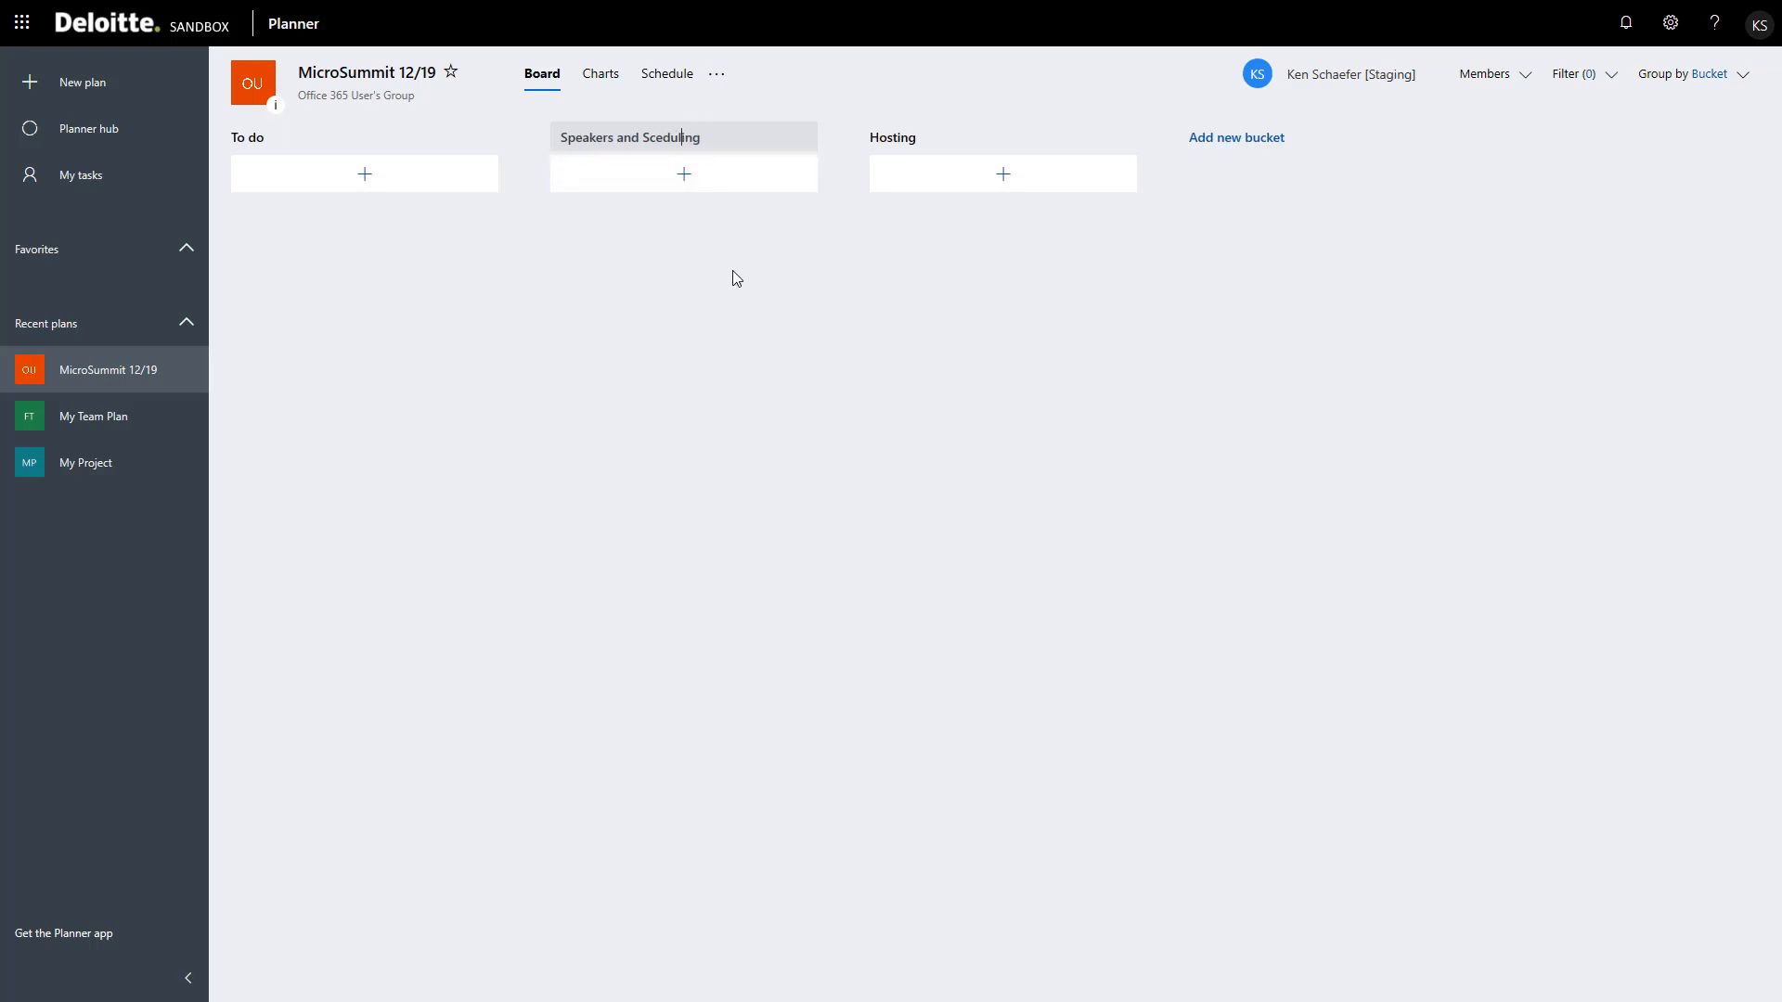
{"action": "key", "text": "Left"}
{"action": "key", "text": "Left"}
{"action": "key", "text": "Left"}
{"action": "key", "text": "Left"}
{"action": "key", "text": "Left"}
{"action": "key", "text": "Left"}
{"action": "key", "text": "Left"}
{"action": "type", "text": "h"}
{"action": "key", "text": "Return"}
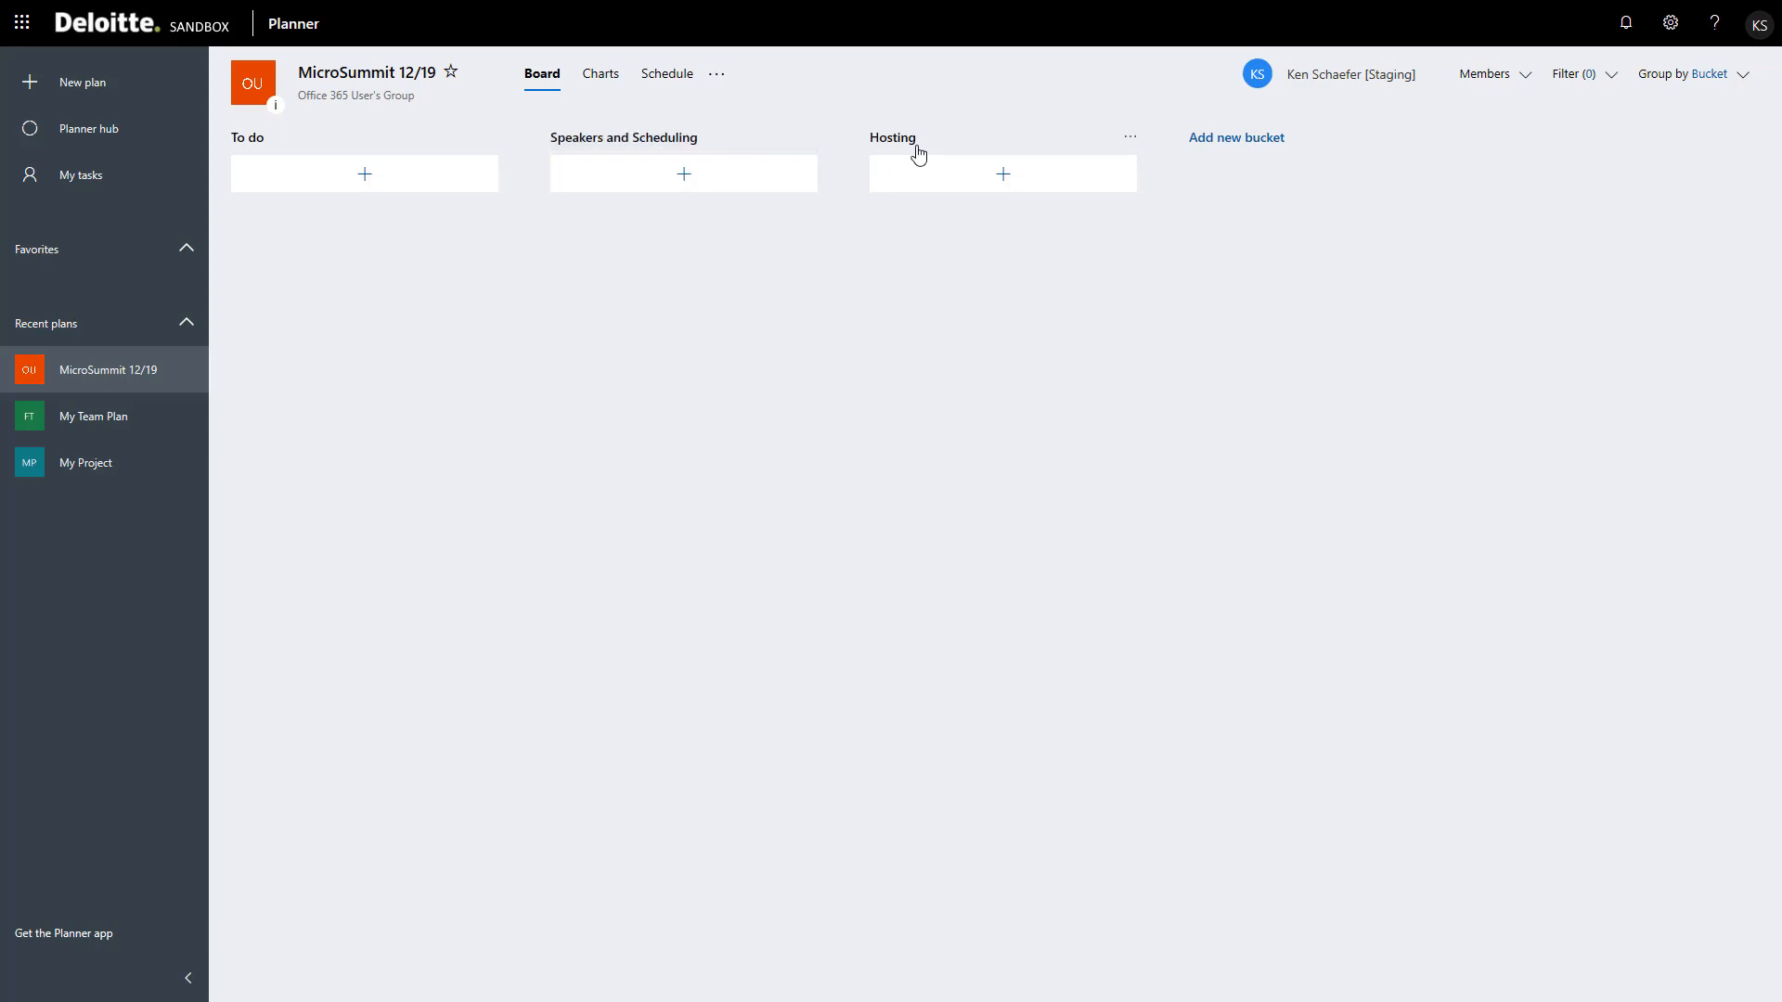
- Add a new bucket named "Marketing" after the "Hosting" bucket
{"action": "left_click", "coordinate": [1238, 146]}
{"action": "type", "text": "Marketing"}
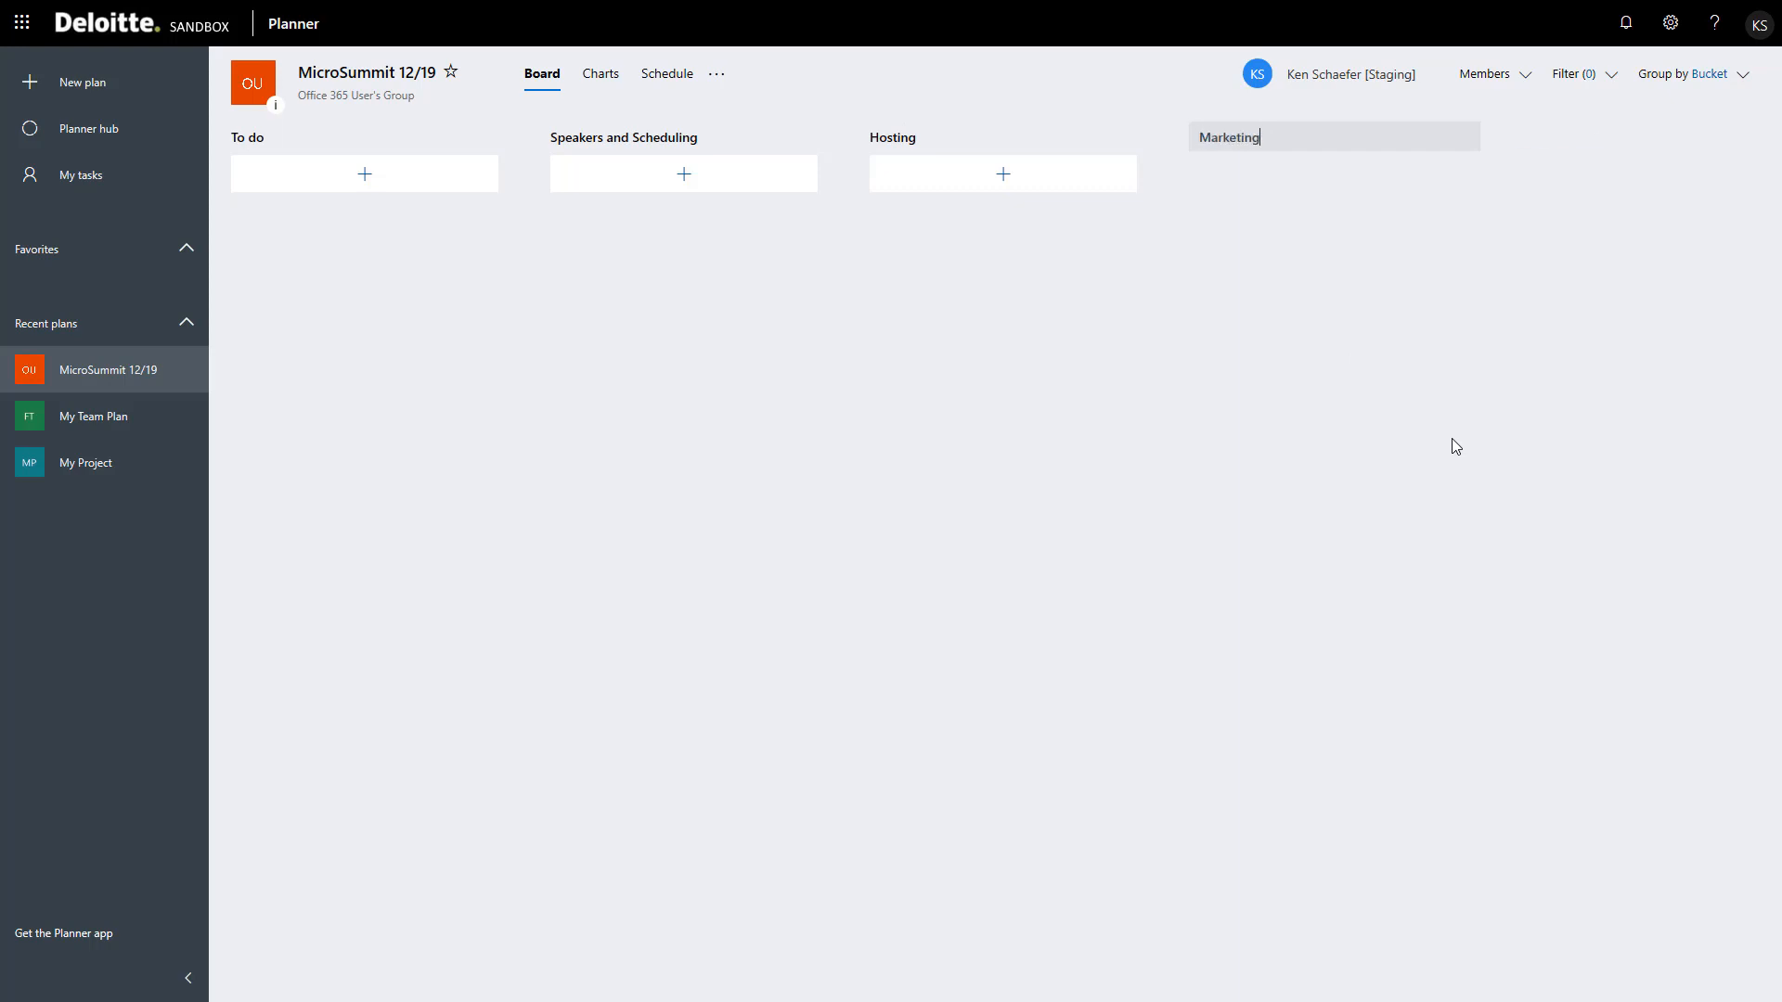
{"action": "key", "text": "Return"}
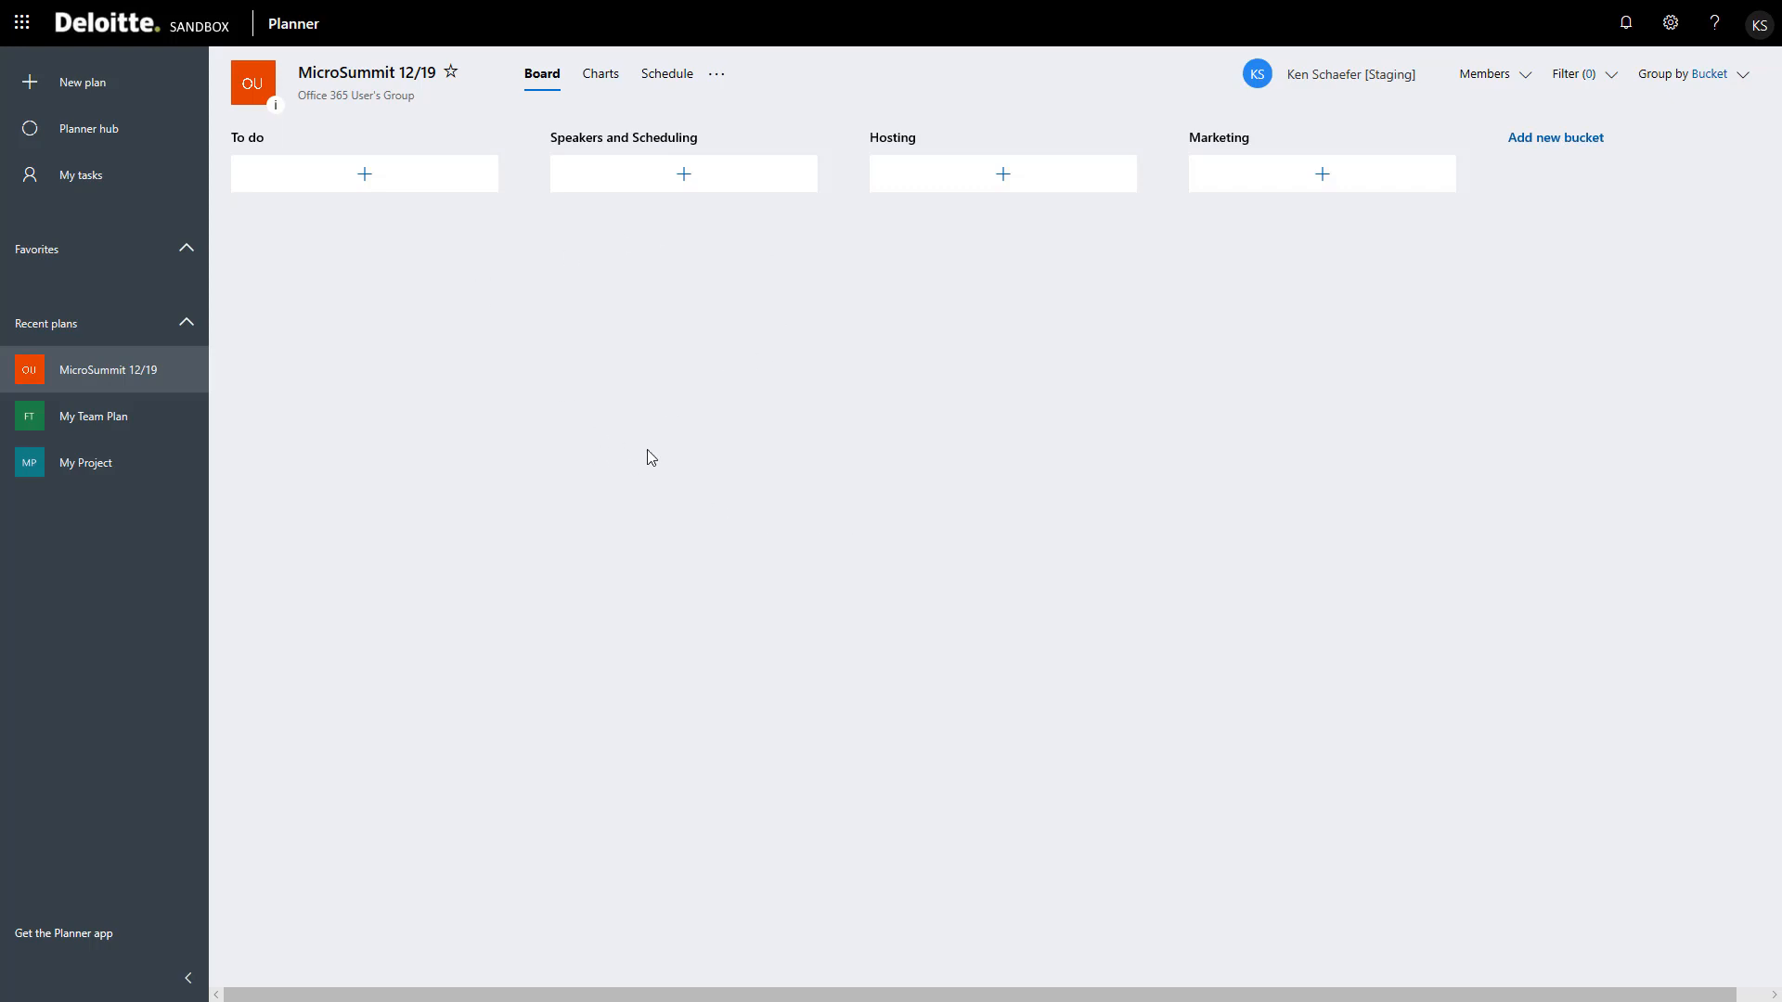
- Add a task named "Identify 5 speakers" to the "Speakers and Scheduling" bucket
{"action": "left_click", "coordinate": [618, 186]}
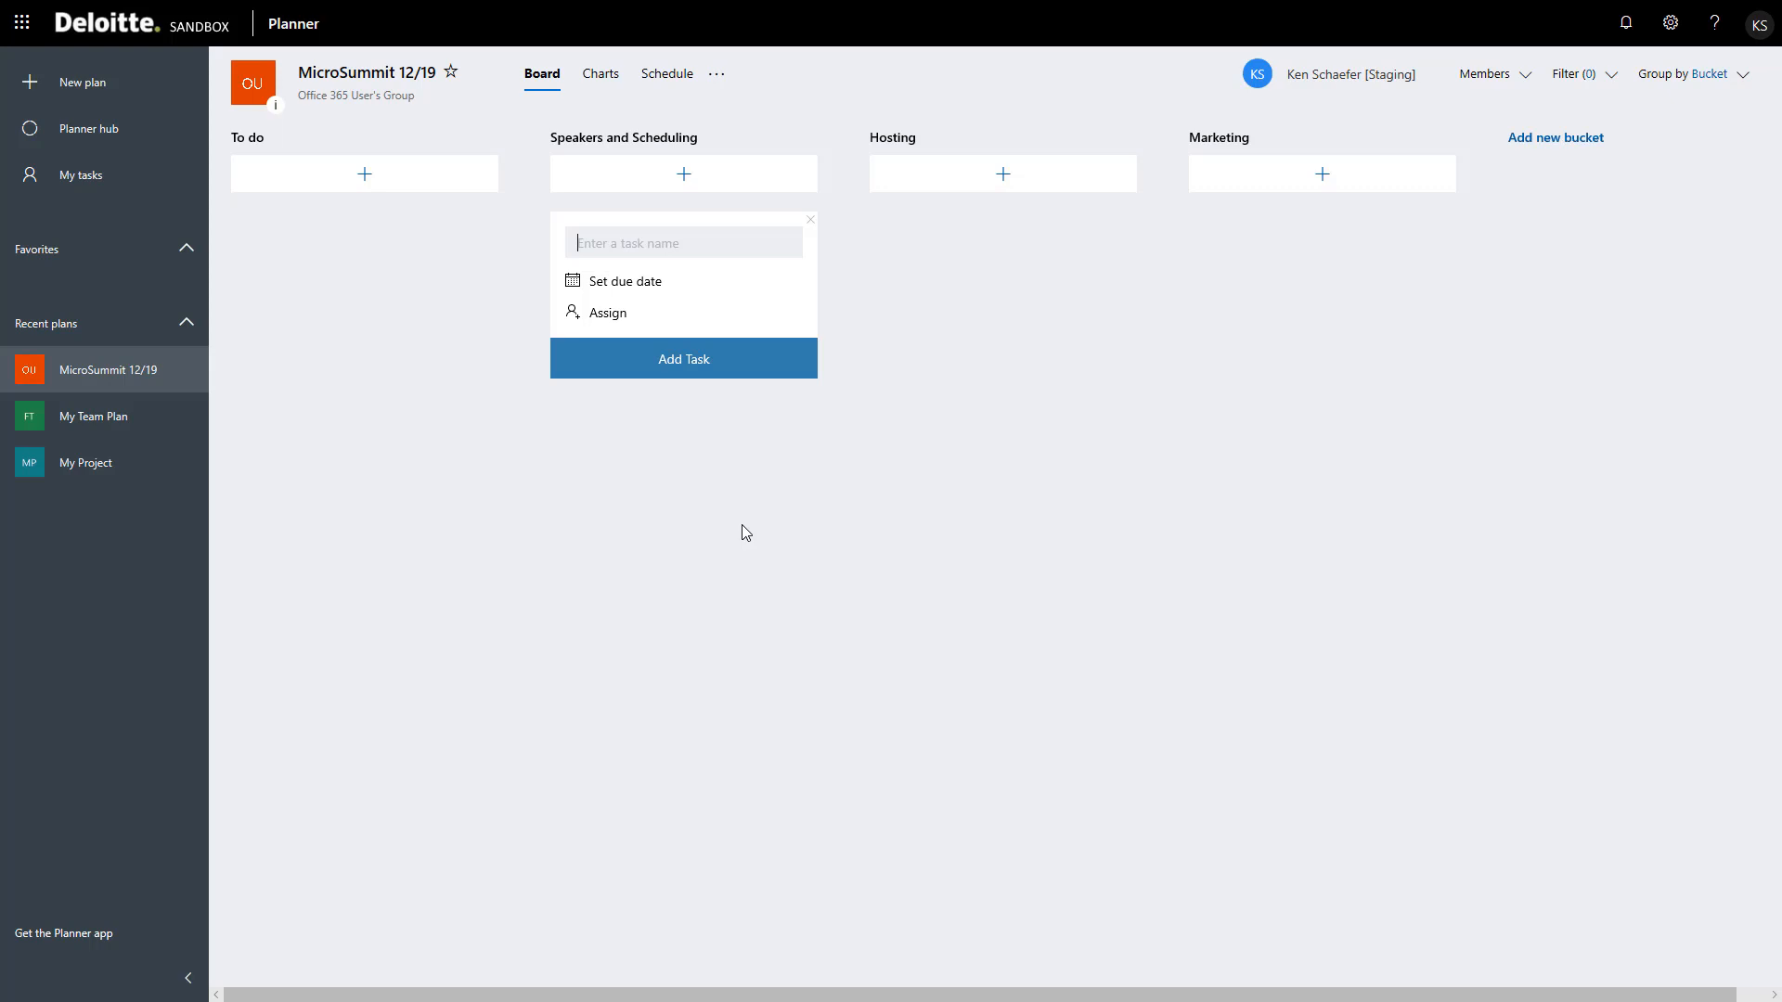
{"action": "type", "text": "Identify 5 speakers"}
{"action": "key", "text": "Return"}
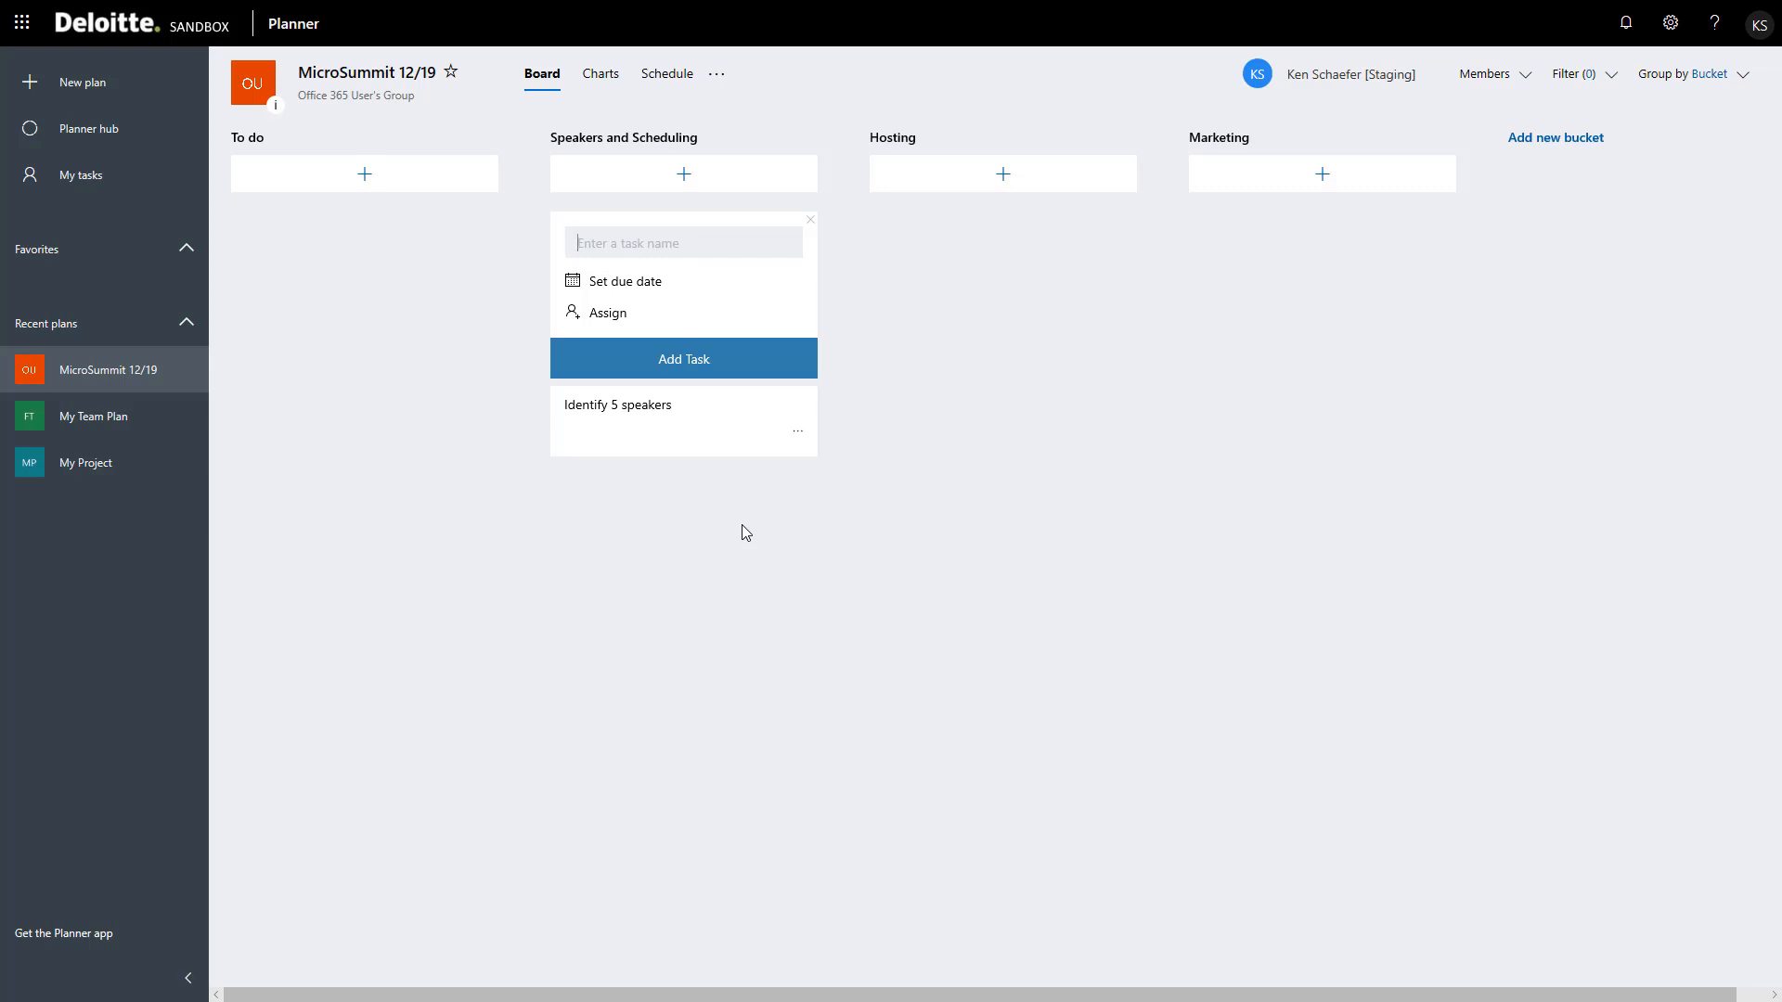
- Add a task named "Write up an email to request speaker participation" to the "Speakers and Scheduling" bucket and close the task entry form
{"action": "type", "text": "Send out"}
{"action": "key", "text": "BackSpace"}
{"action": "key", "text": "BackSpace"}
{"action": "key", "text": "BackSpace"}
{"action": "key", "text": "BackSpace"}
{"action": "key", "text": "BackSpace"}
{"action": "key", "text": "BackSpace"}
{"action": "key", "text": "BackSpace"}
{"action": "key", "text": "BackSpace"}
{"action": "type", "text": "Write up an email to the s"}
{"action": "key", "text": "BackSpace"}
{"action": "key", "text": "BackSpace"}
{"action": "key", "text": "BackSpace"}
{"action": "key", "text": "BackSpace"}
{"action": "key", "text": "BackSpace"}
{"action": "type", "text": "request speaker participation"}
{"action": "key", "text": "Return"}
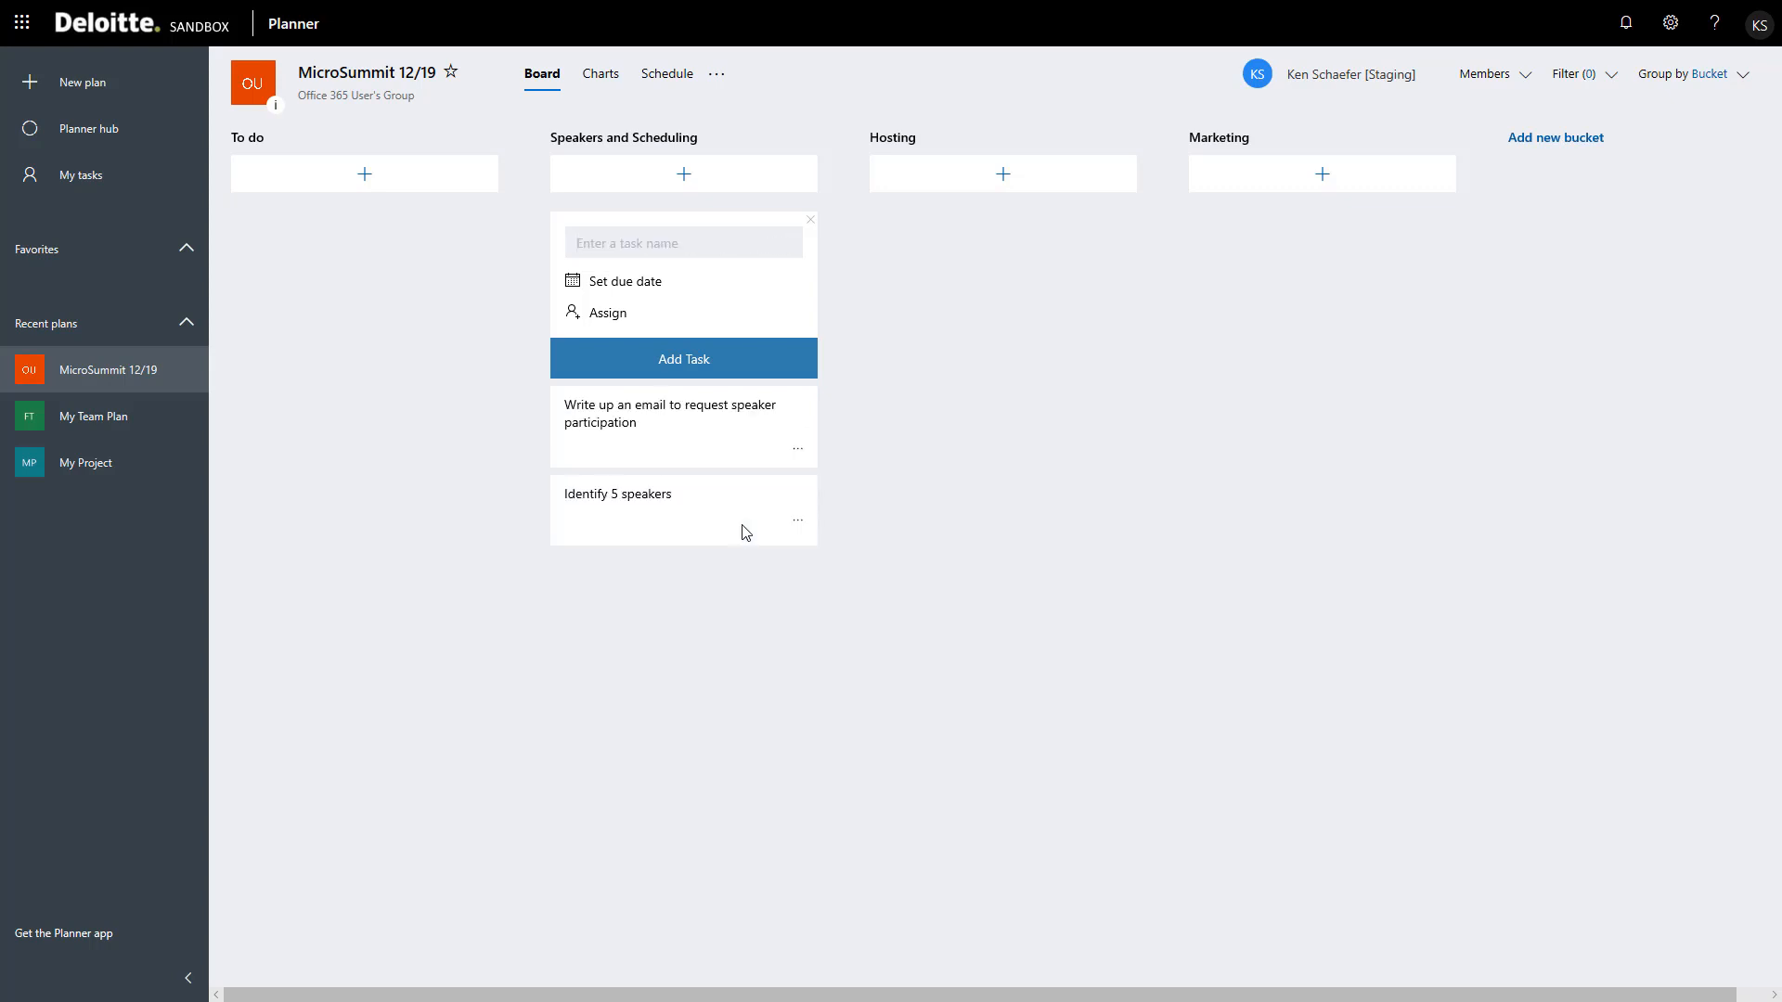
{"action": "left_click", "coordinate": [704, 576]}
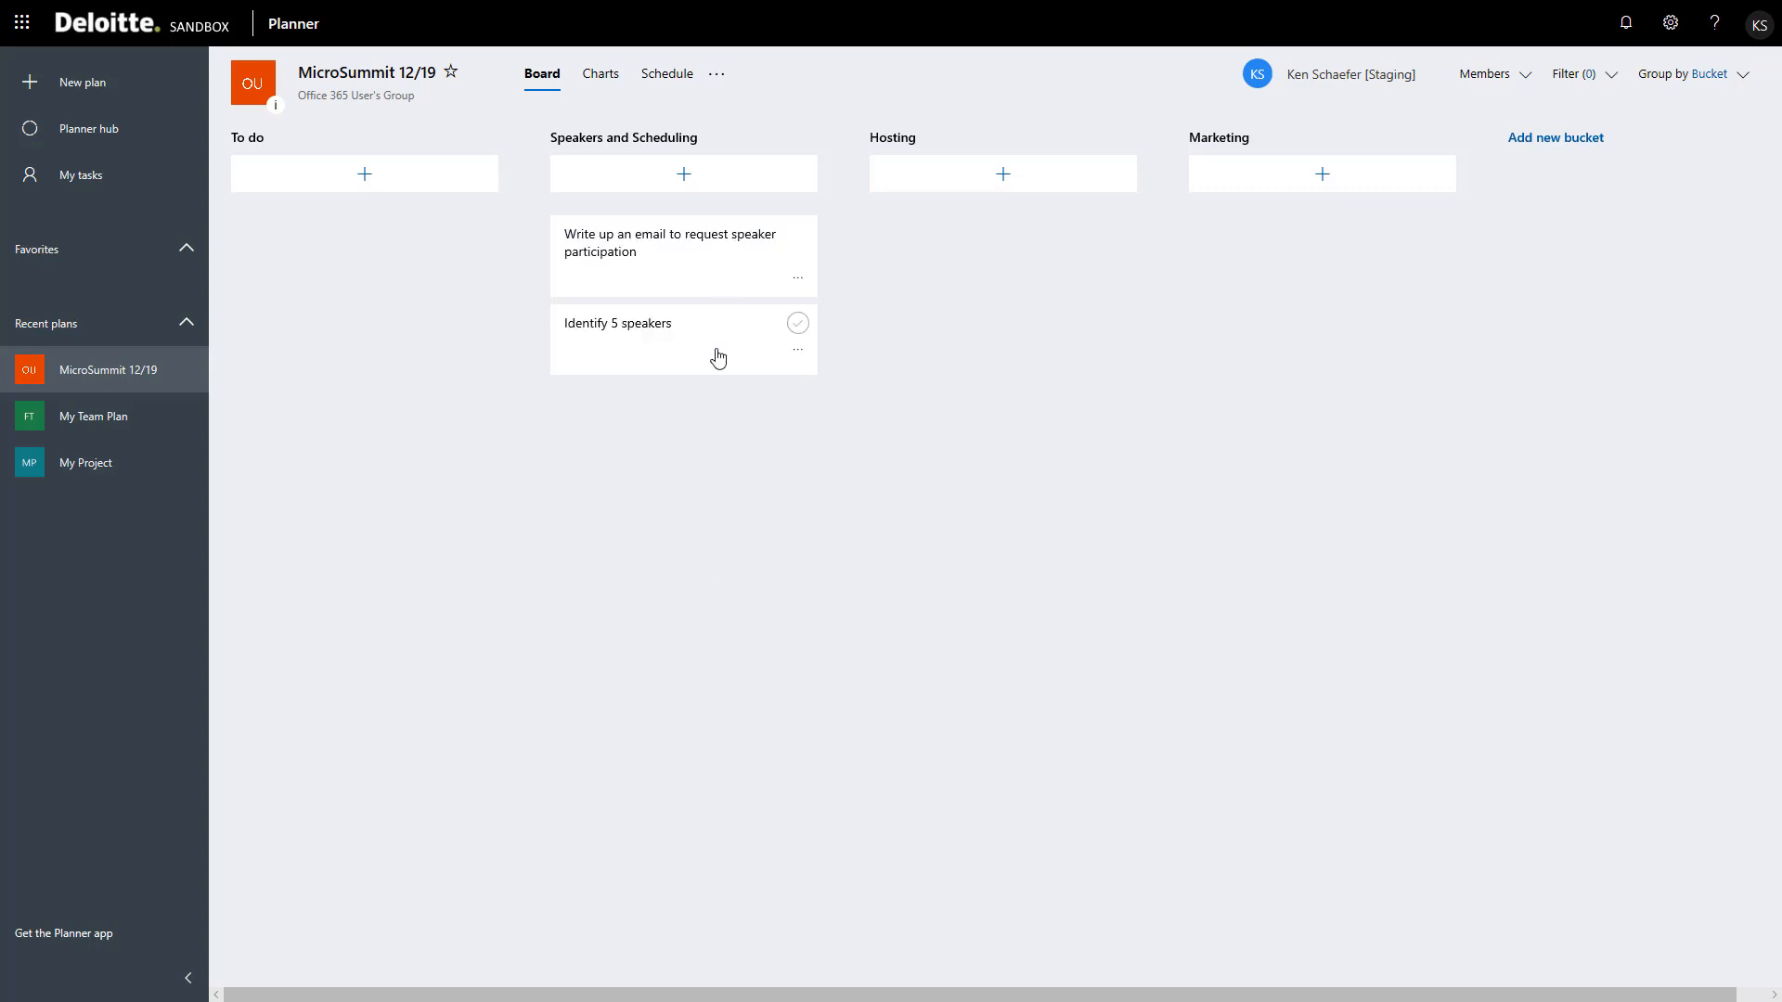
- Add a task named "Setup hosting account for summit" to the "Hosting" bucket
{"action": "left_click", "coordinate": [1010, 181]}
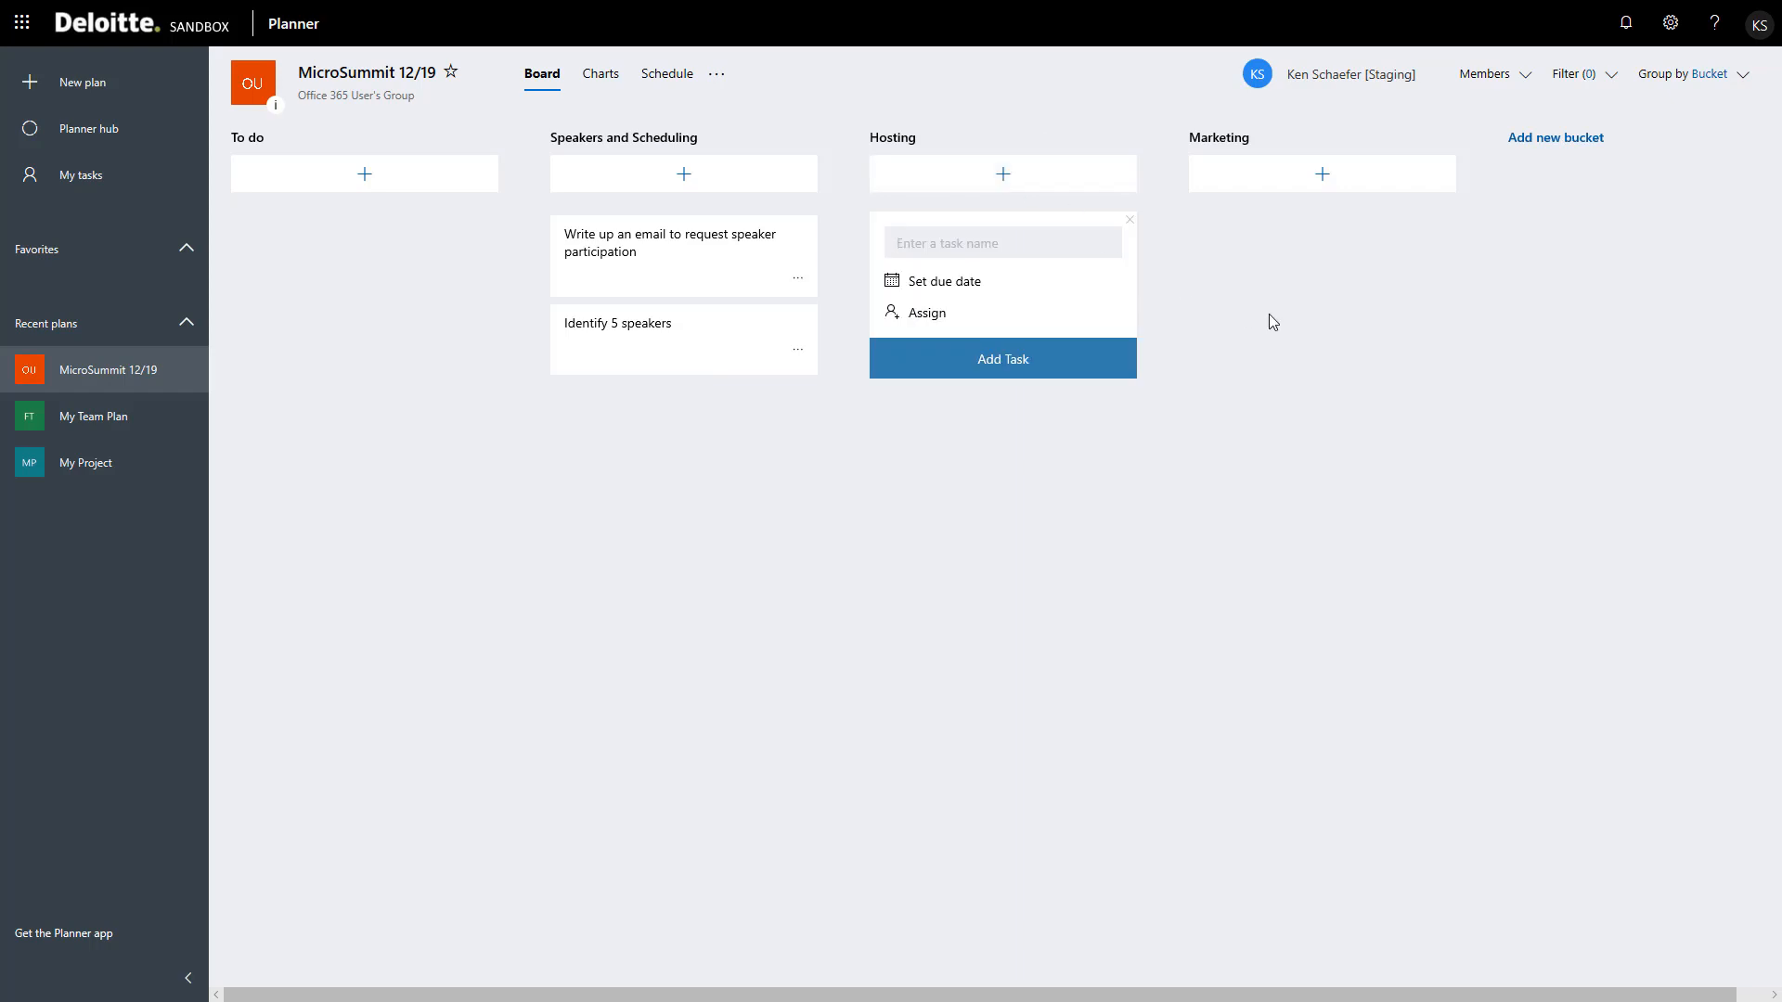
{"action": "type", "text": "Setup hos"}
{"action": "key", "text": "BackSpace"}
{"action": "key", "text": "BackSpace"}
{"action": "key", "text": "BackSpace"}
{"action": "type", "text": "hosting account for summit"}
{"action": "key", "text": "Return"}
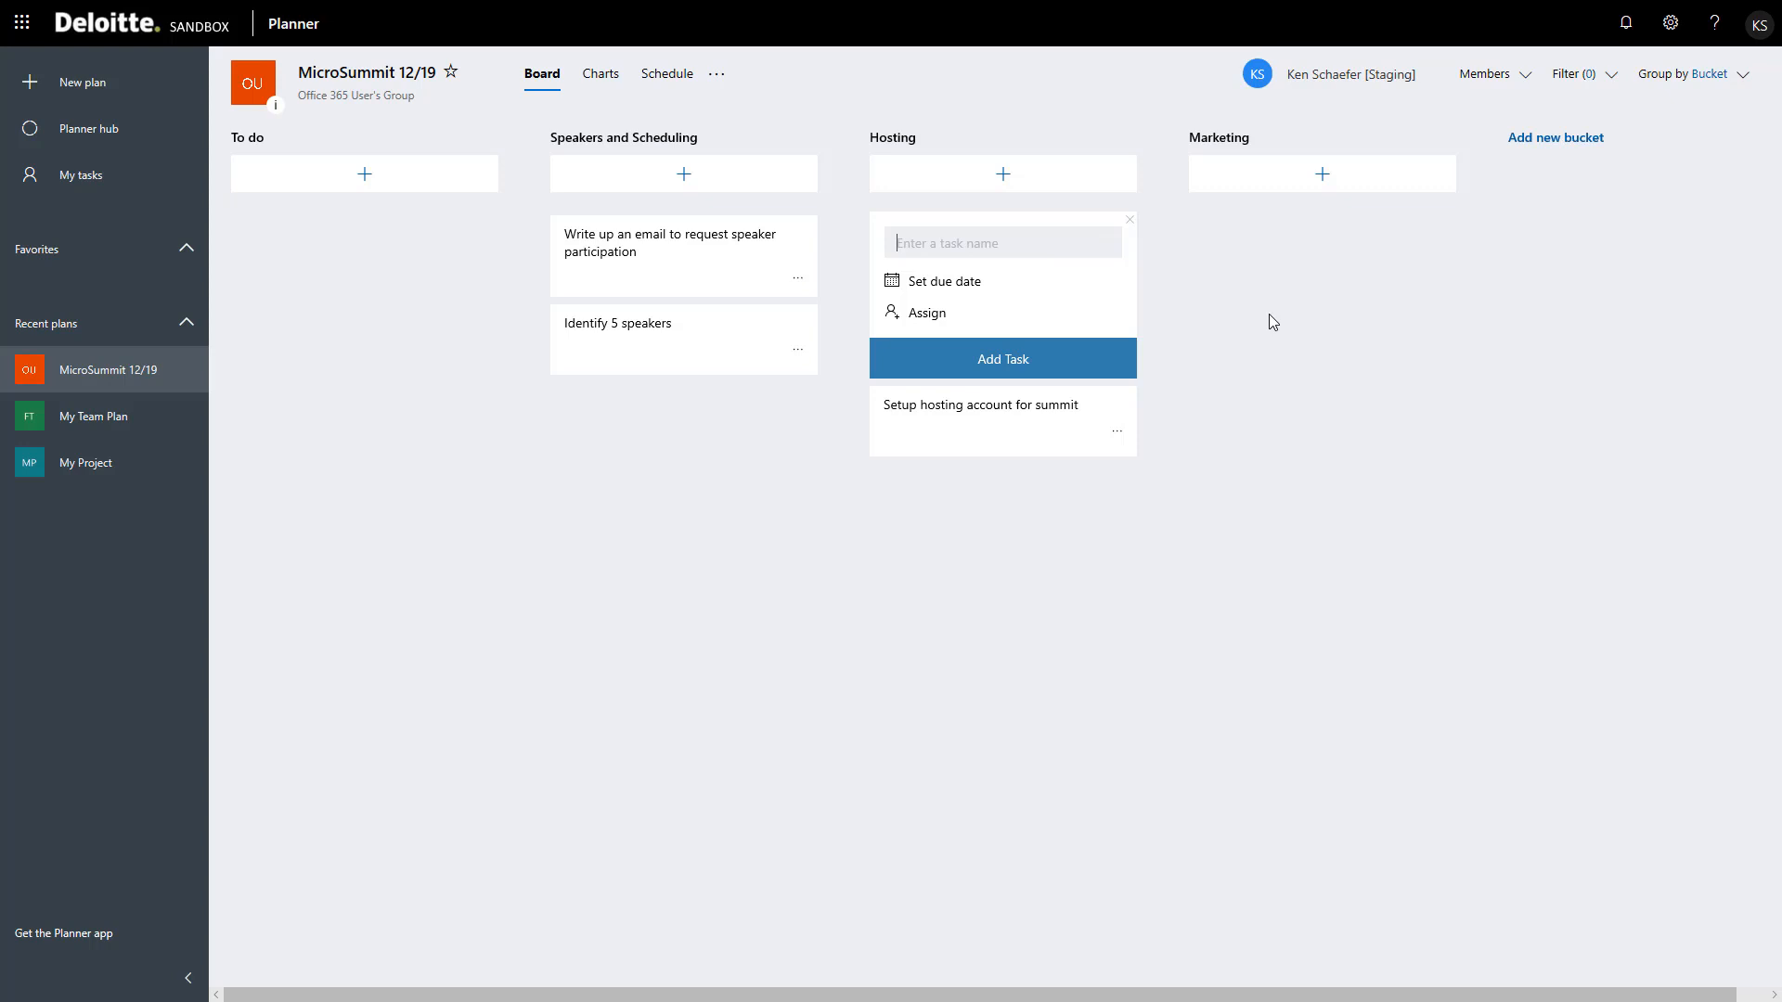
- Add a task named "Plan Twitter posts" to the "Marketing" bucket and close the task entry form
{"action": "left_click", "coordinate": [1306, 182]}
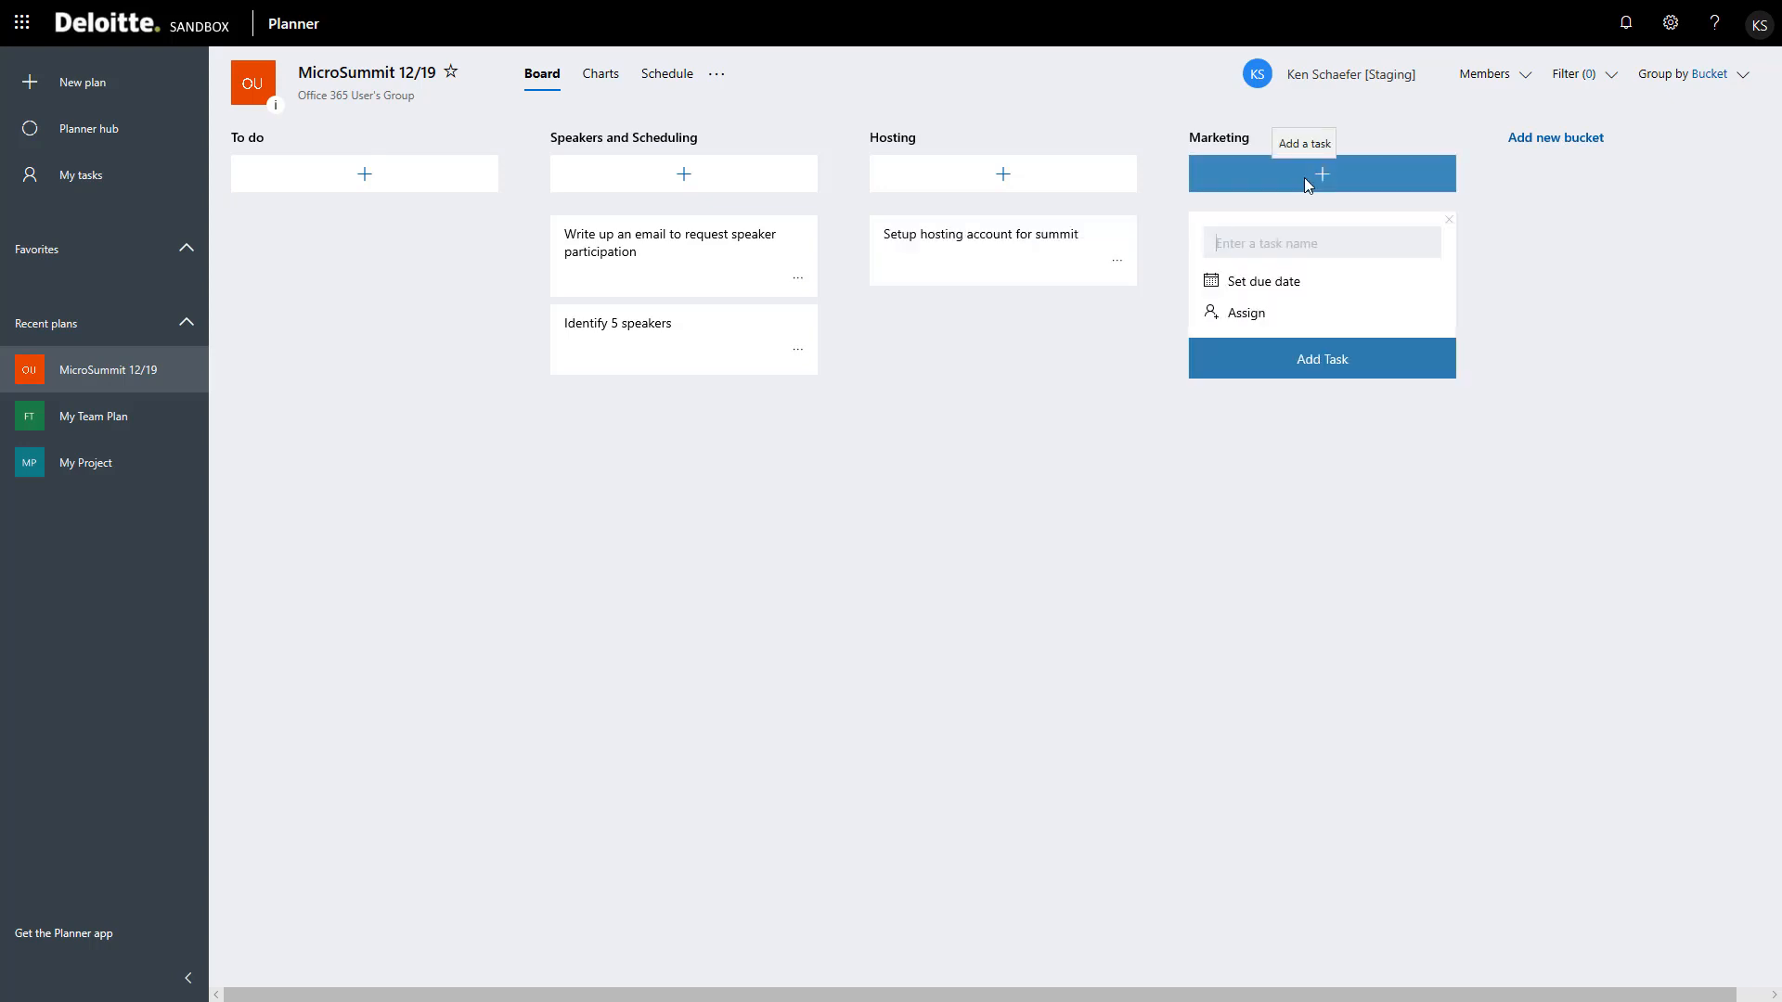
{"action": "type", "text": "Plan Twitter posts"}
{"action": "key", "text": "Return"}
{"action": "left_click", "coordinate": [1028, 471]}
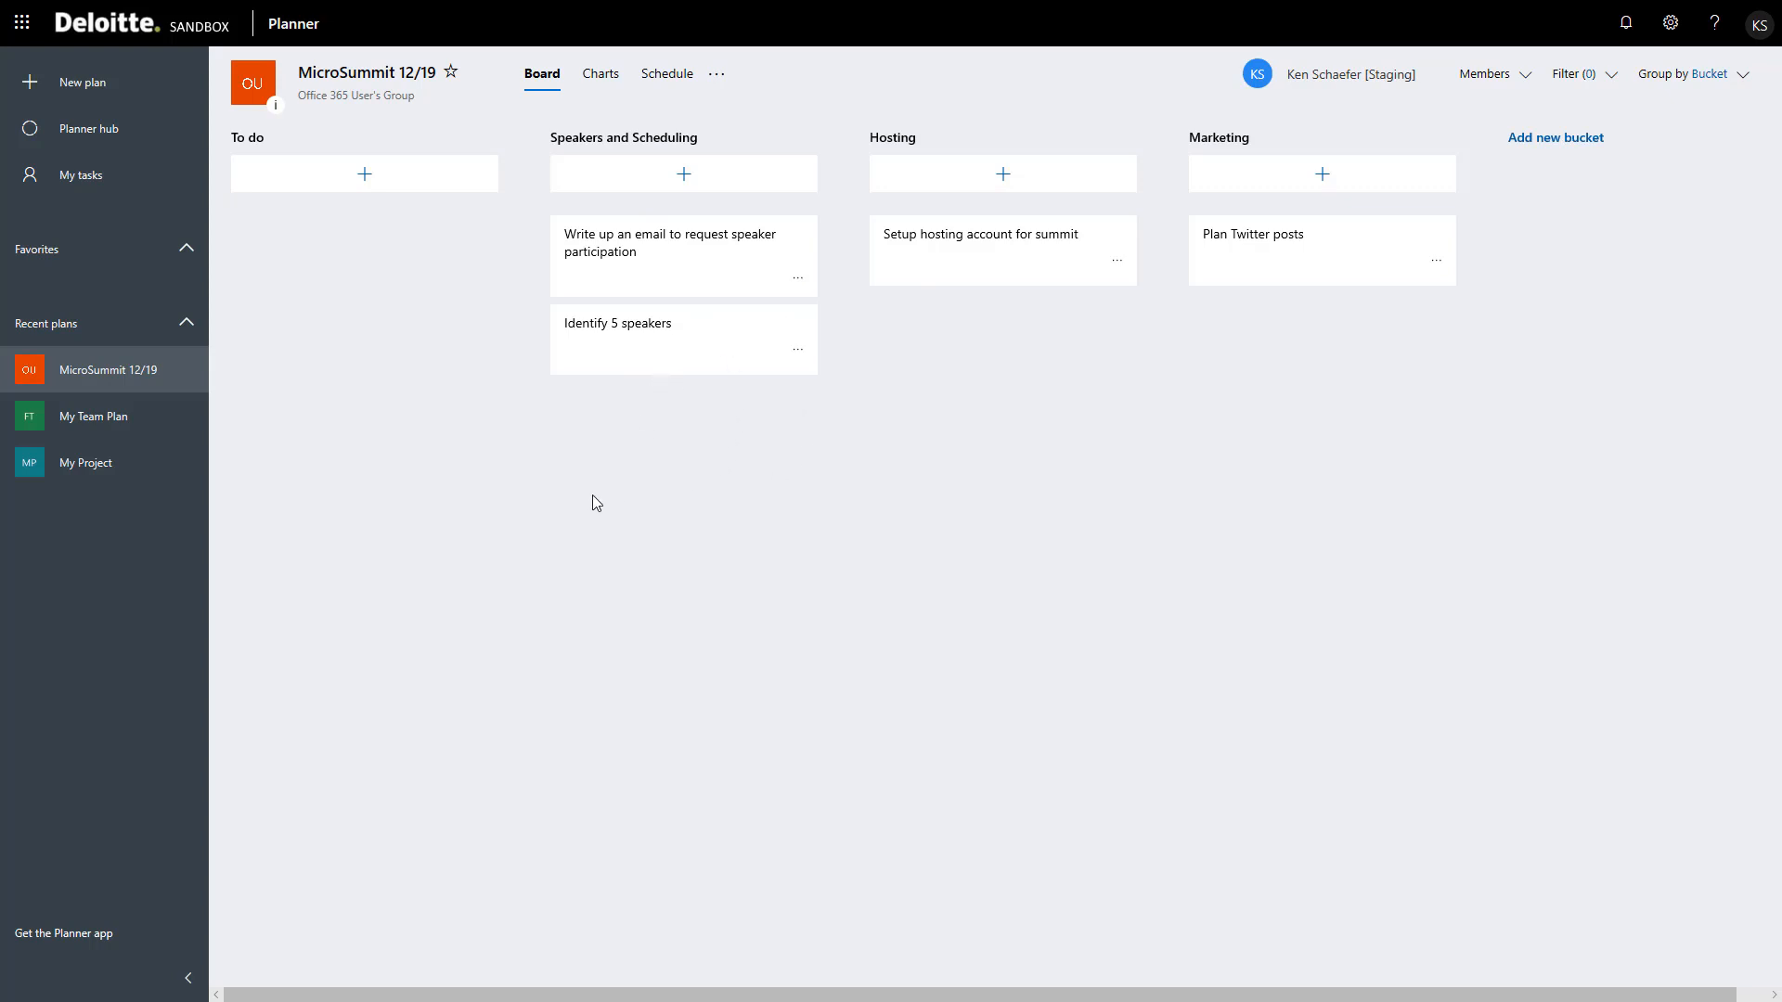
{"action": "left_click", "coordinate": [699, 328]}
{"action": "left_click", "coordinate": [1405, 473]}
{"action": "left_click", "coordinate": [682, 177]}
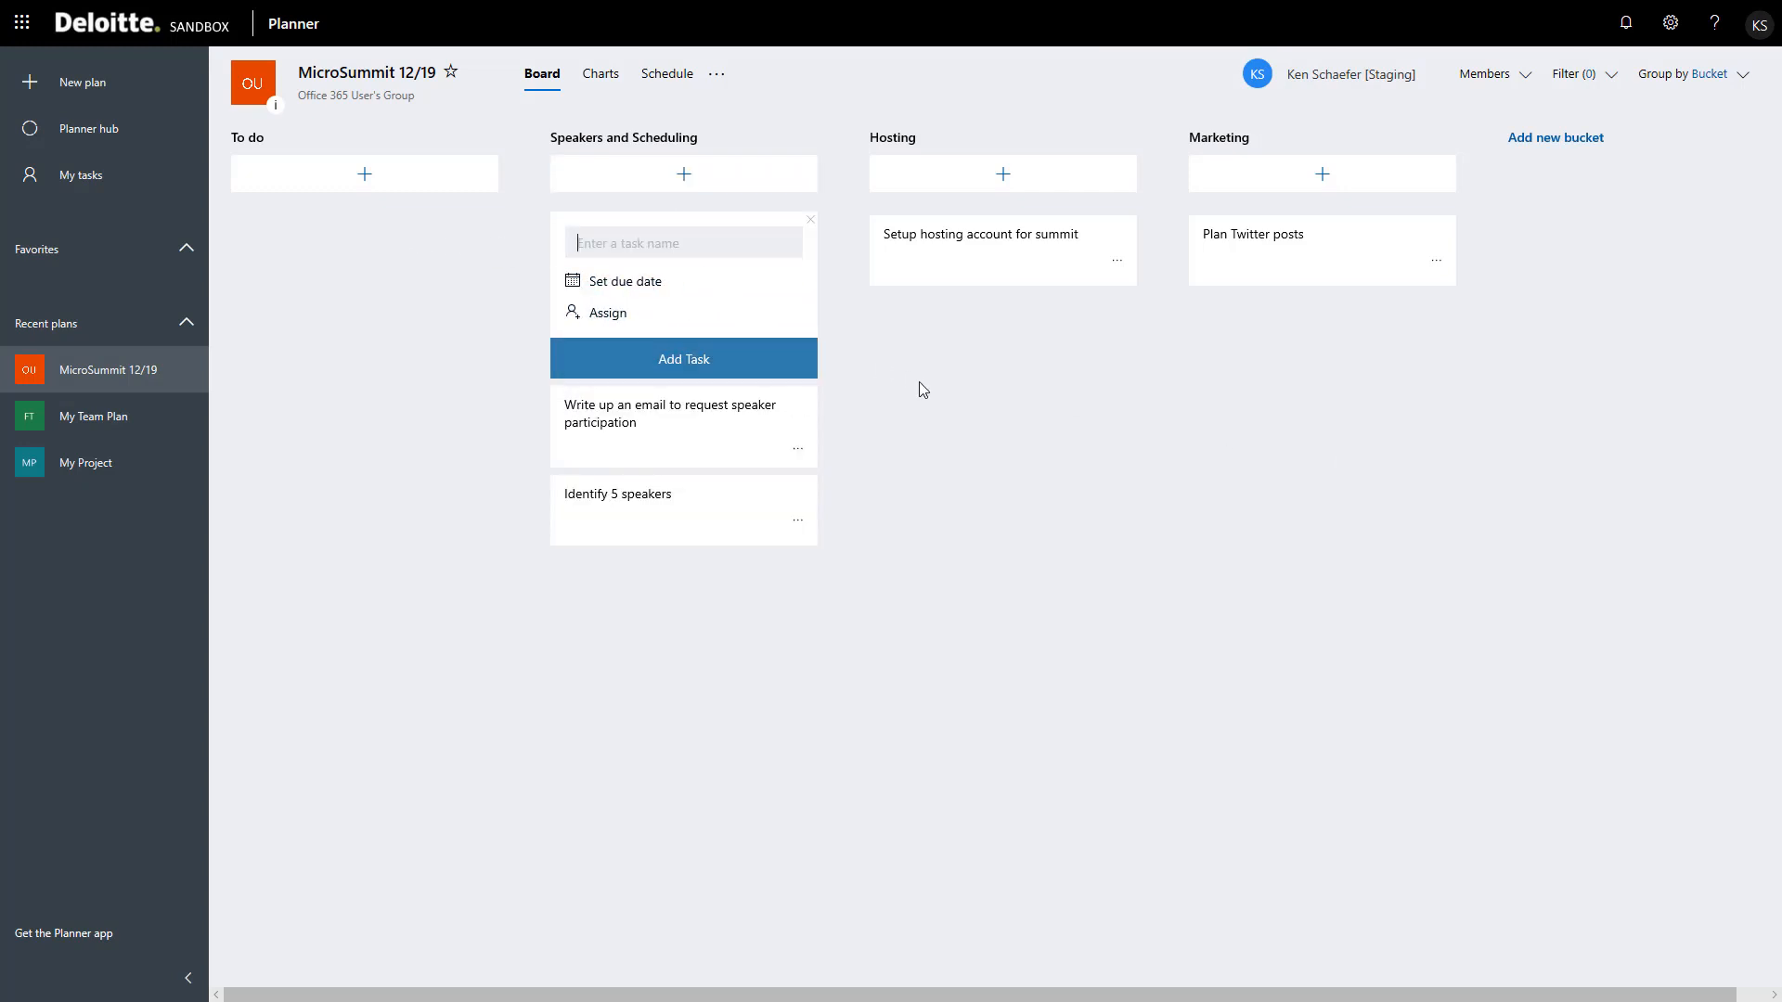
{"action": "left_click", "coordinate": [1016, 426]}
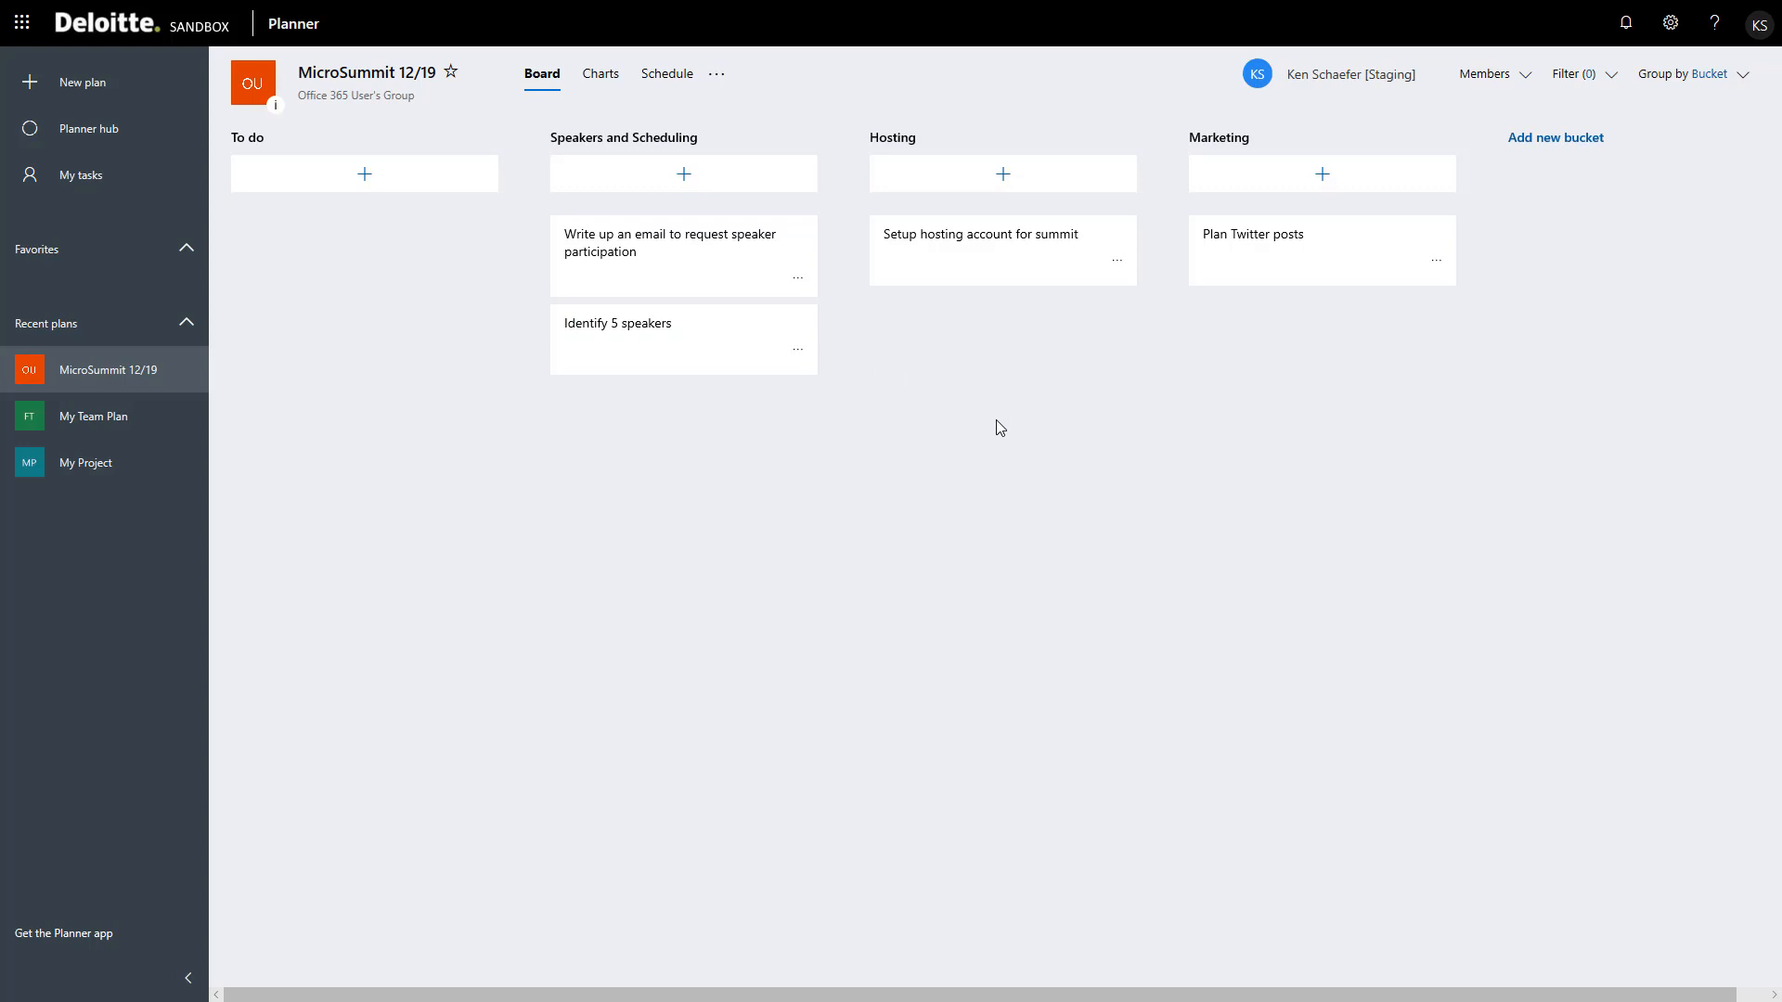
- Open the "Write up an email to request speaker participation" task and assign it to the plan's member
{"action": "left_click", "coordinate": [676, 279]}
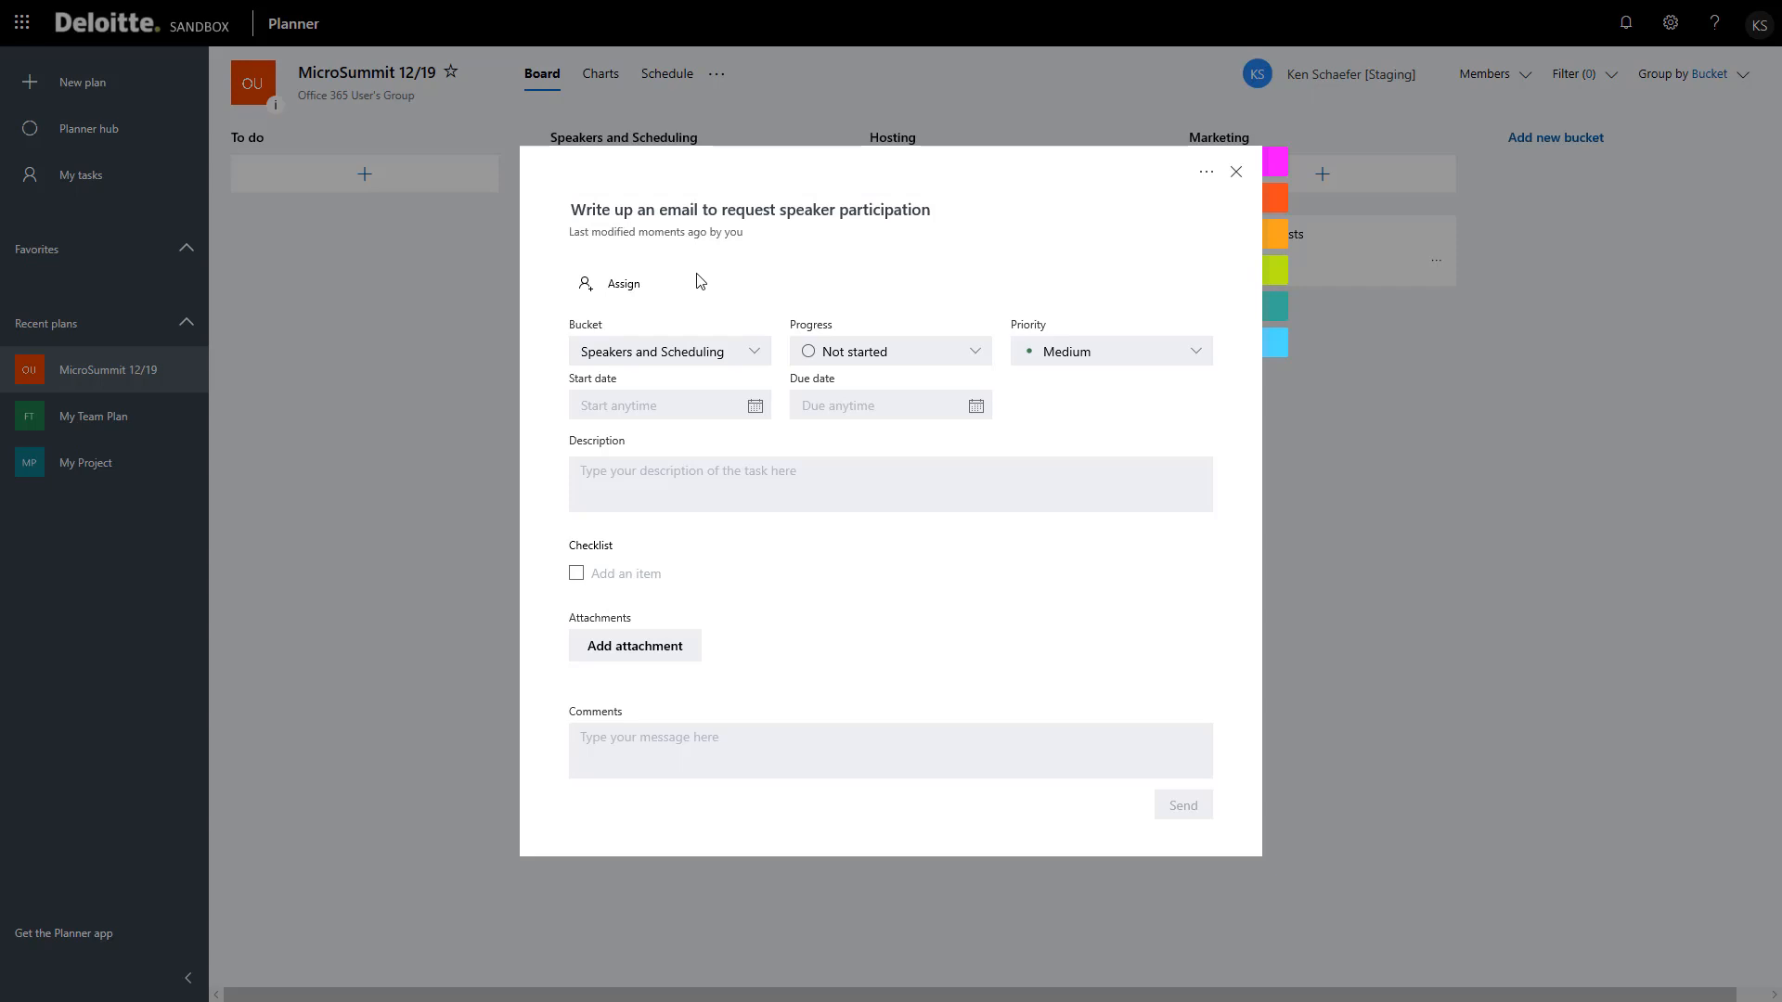
{"action": "left_click", "coordinate": [585, 285]}
{"action": "left_click", "coordinate": [639, 404]}
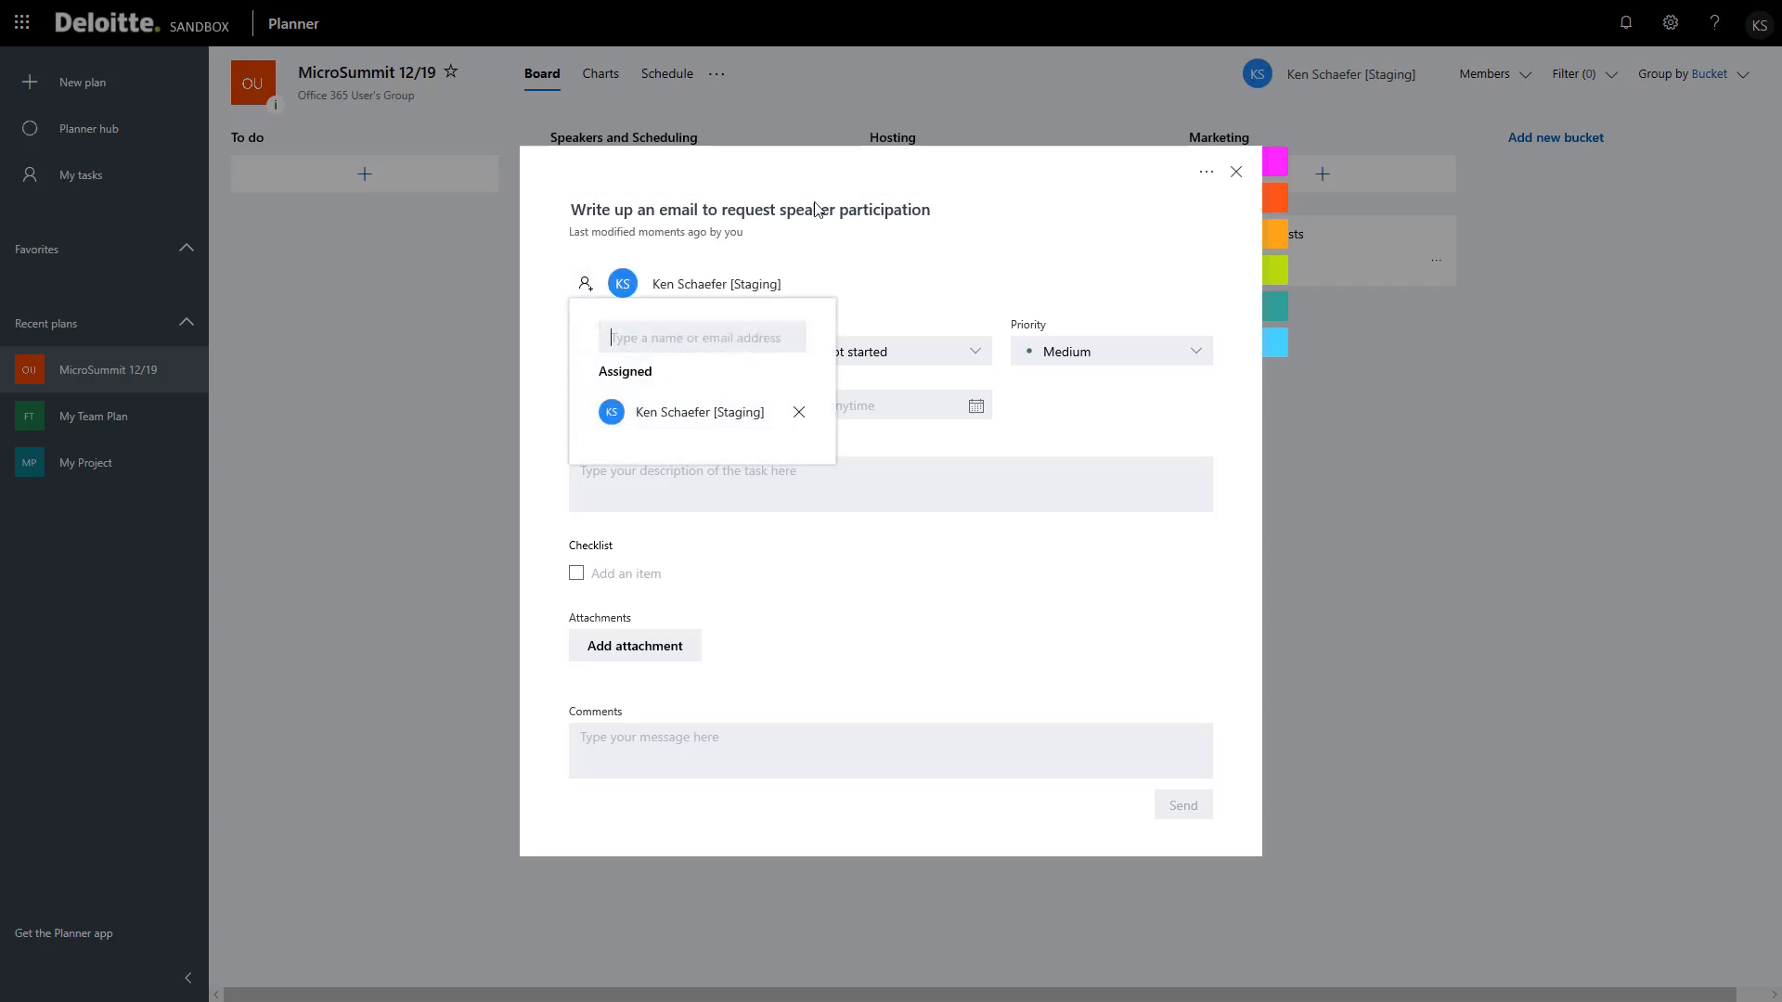
{"action": "left_click", "coordinate": [1010, 277]}
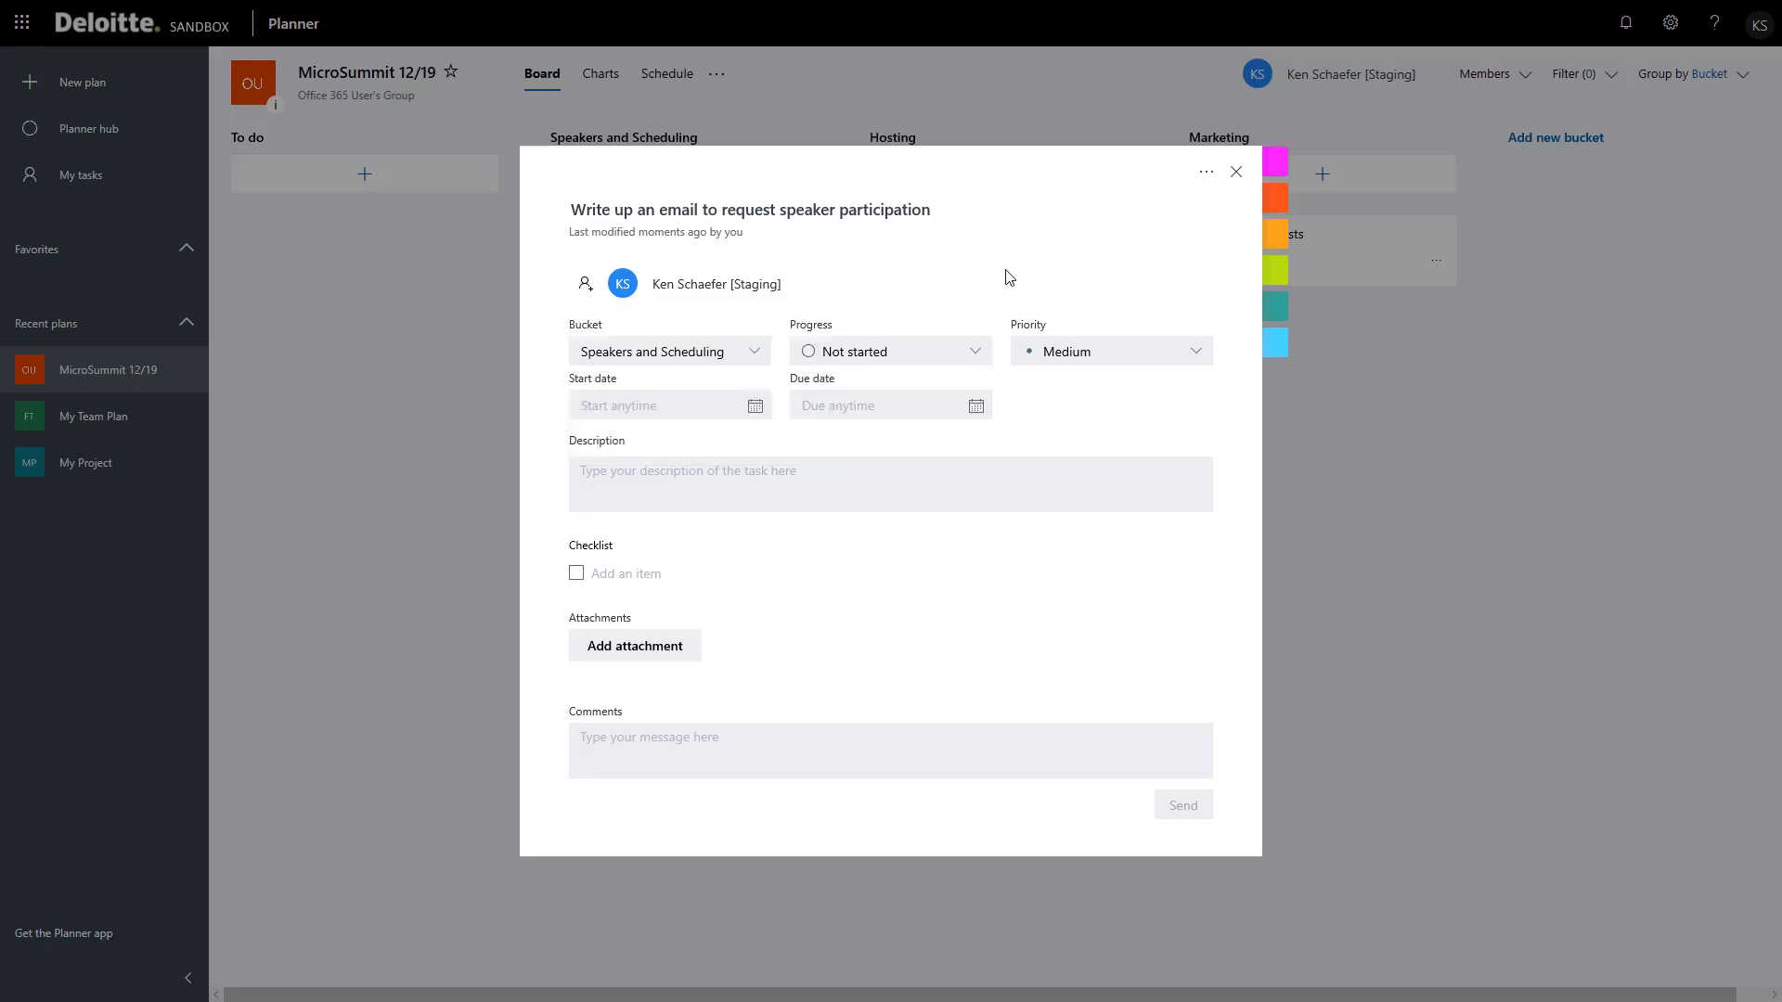
- Set the speaker email task's progress to In progress and its priority to Important
{"action": "left_click", "coordinate": [751, 353]}
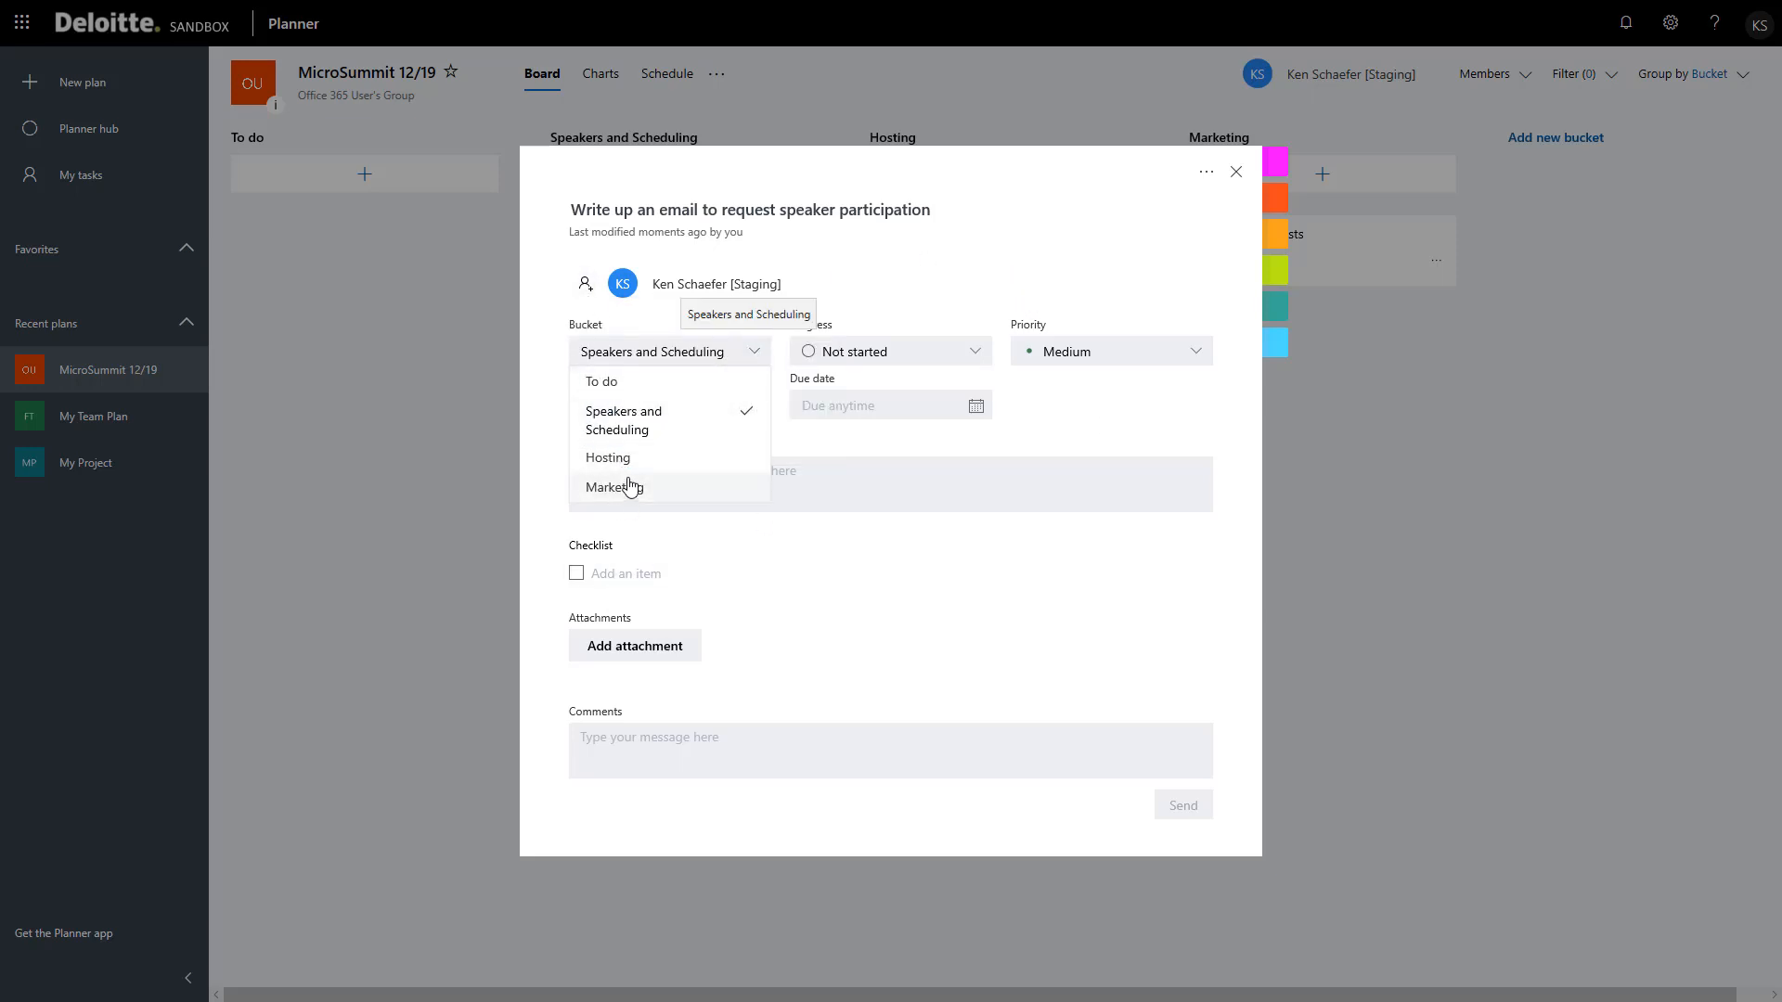
{"action": "left_click", "coordinate": [918, 235]}
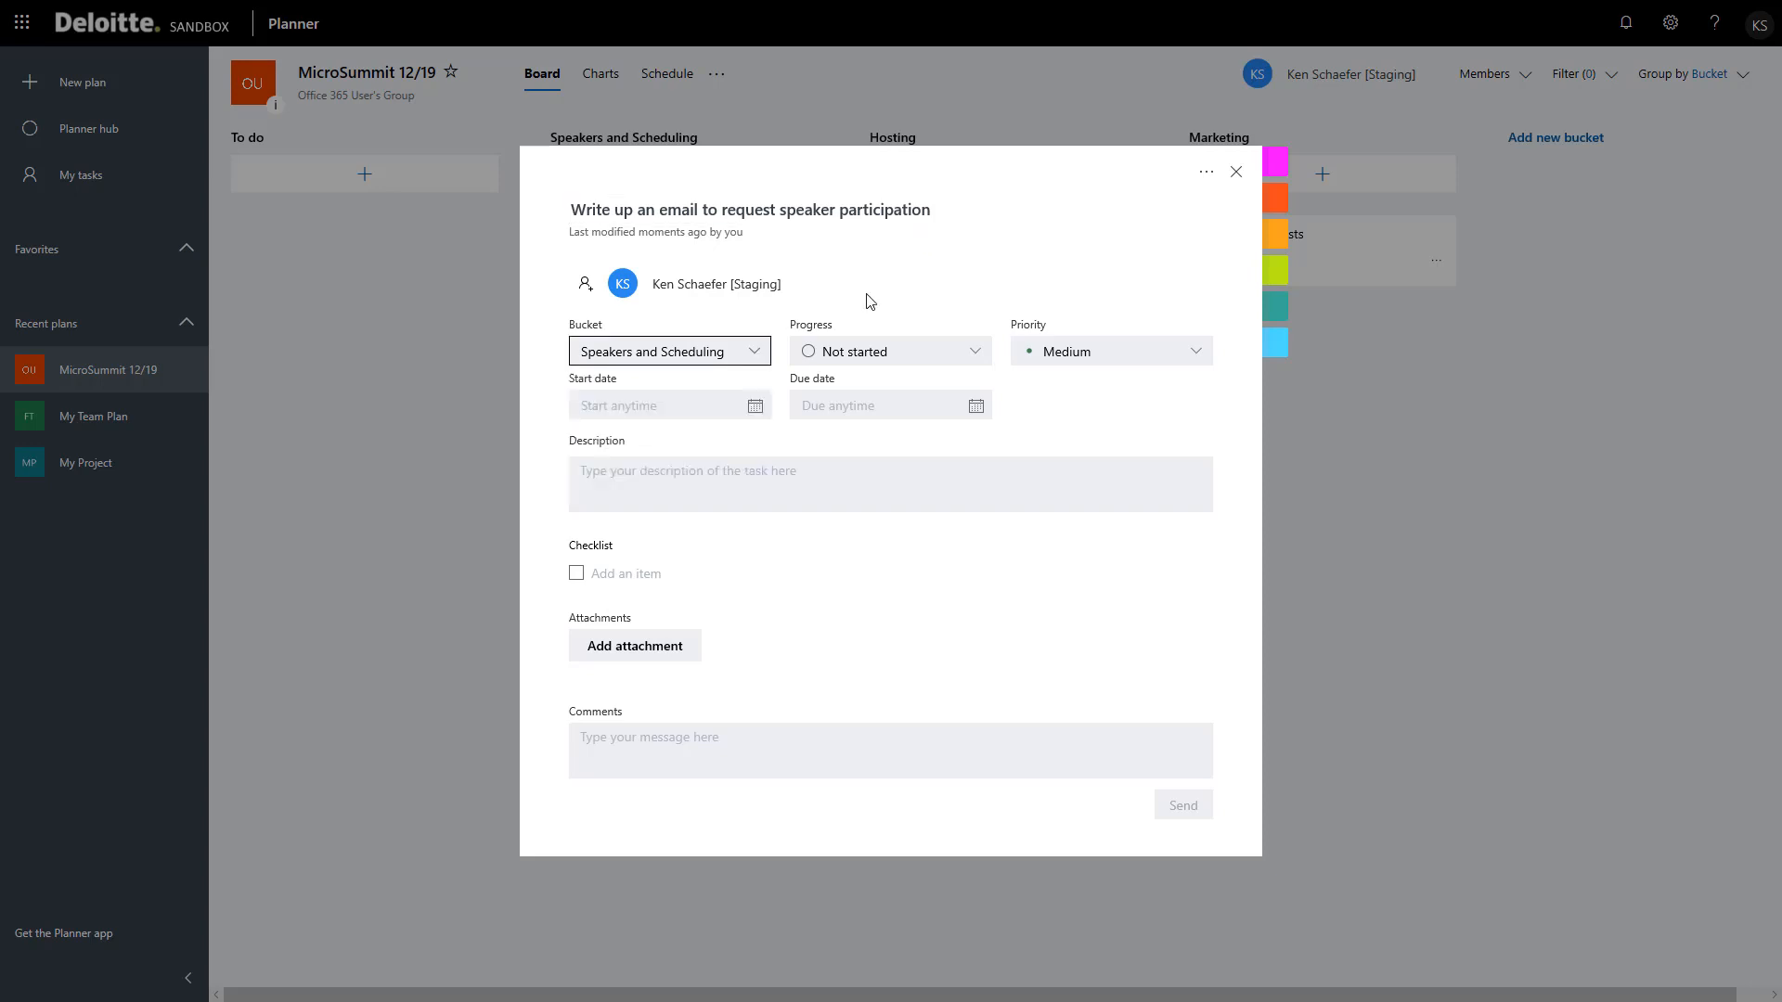
{"action": "left_click", "coordinate": [977, 352]}
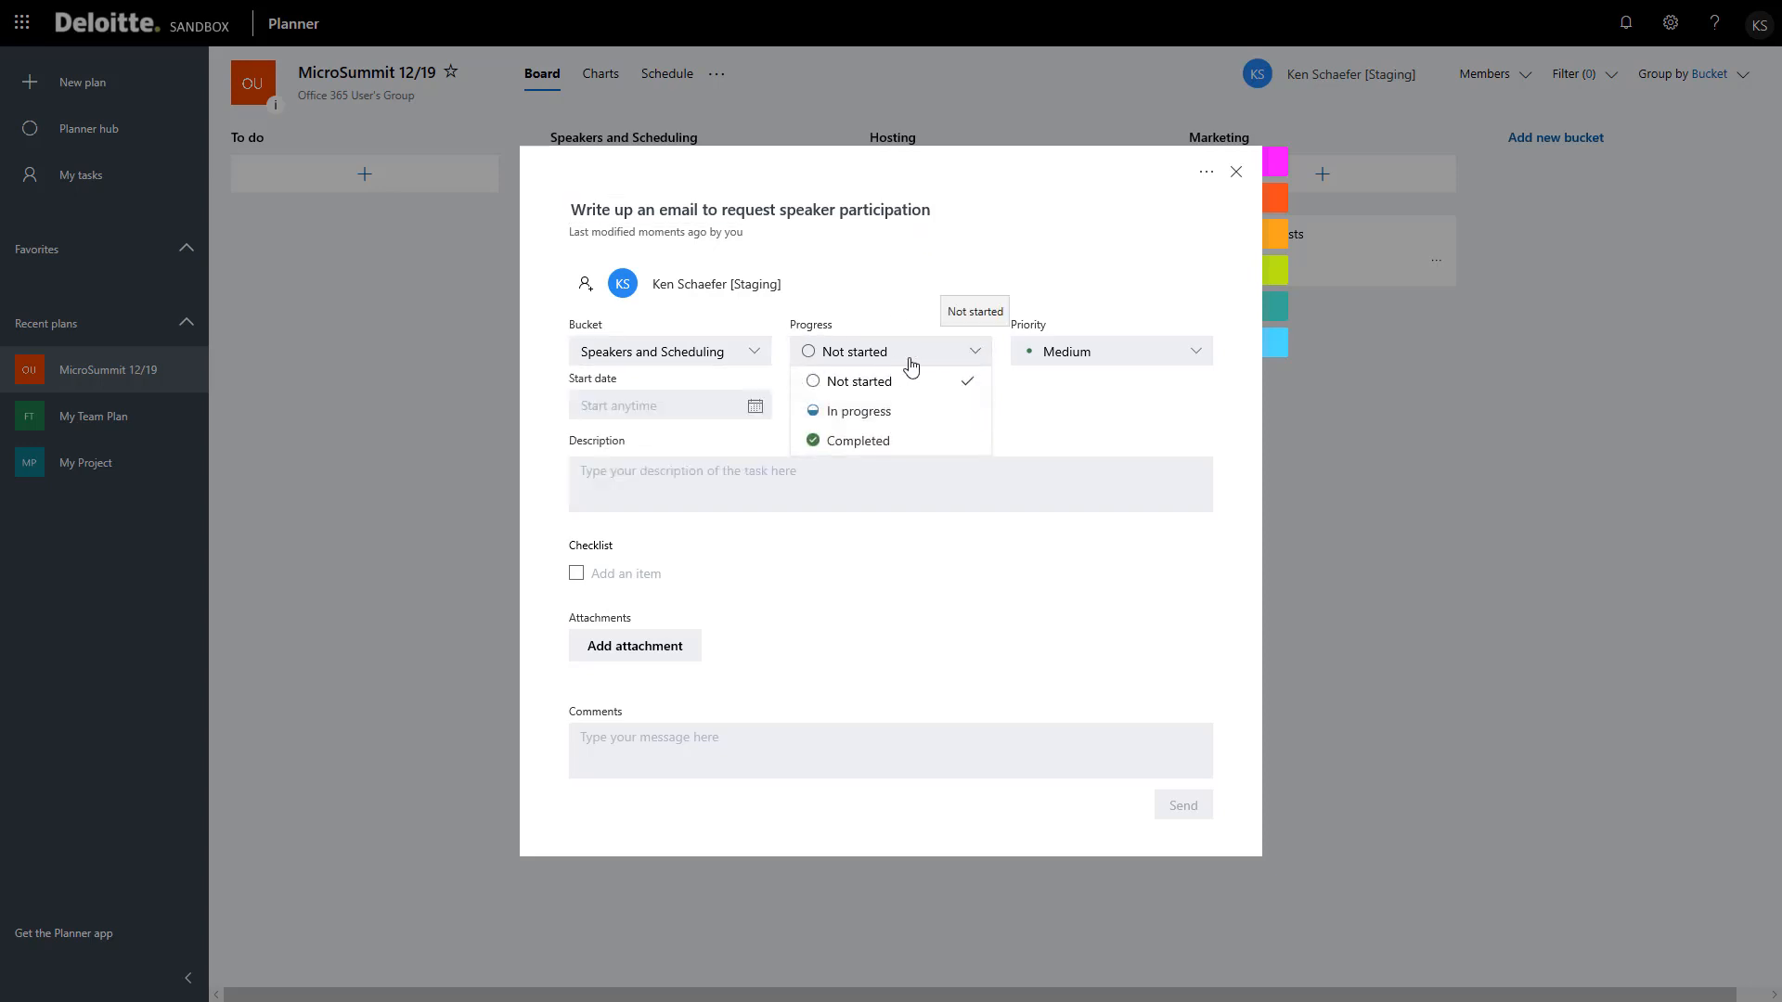
{"action": "left_click", "coordinate": [884, 413]}
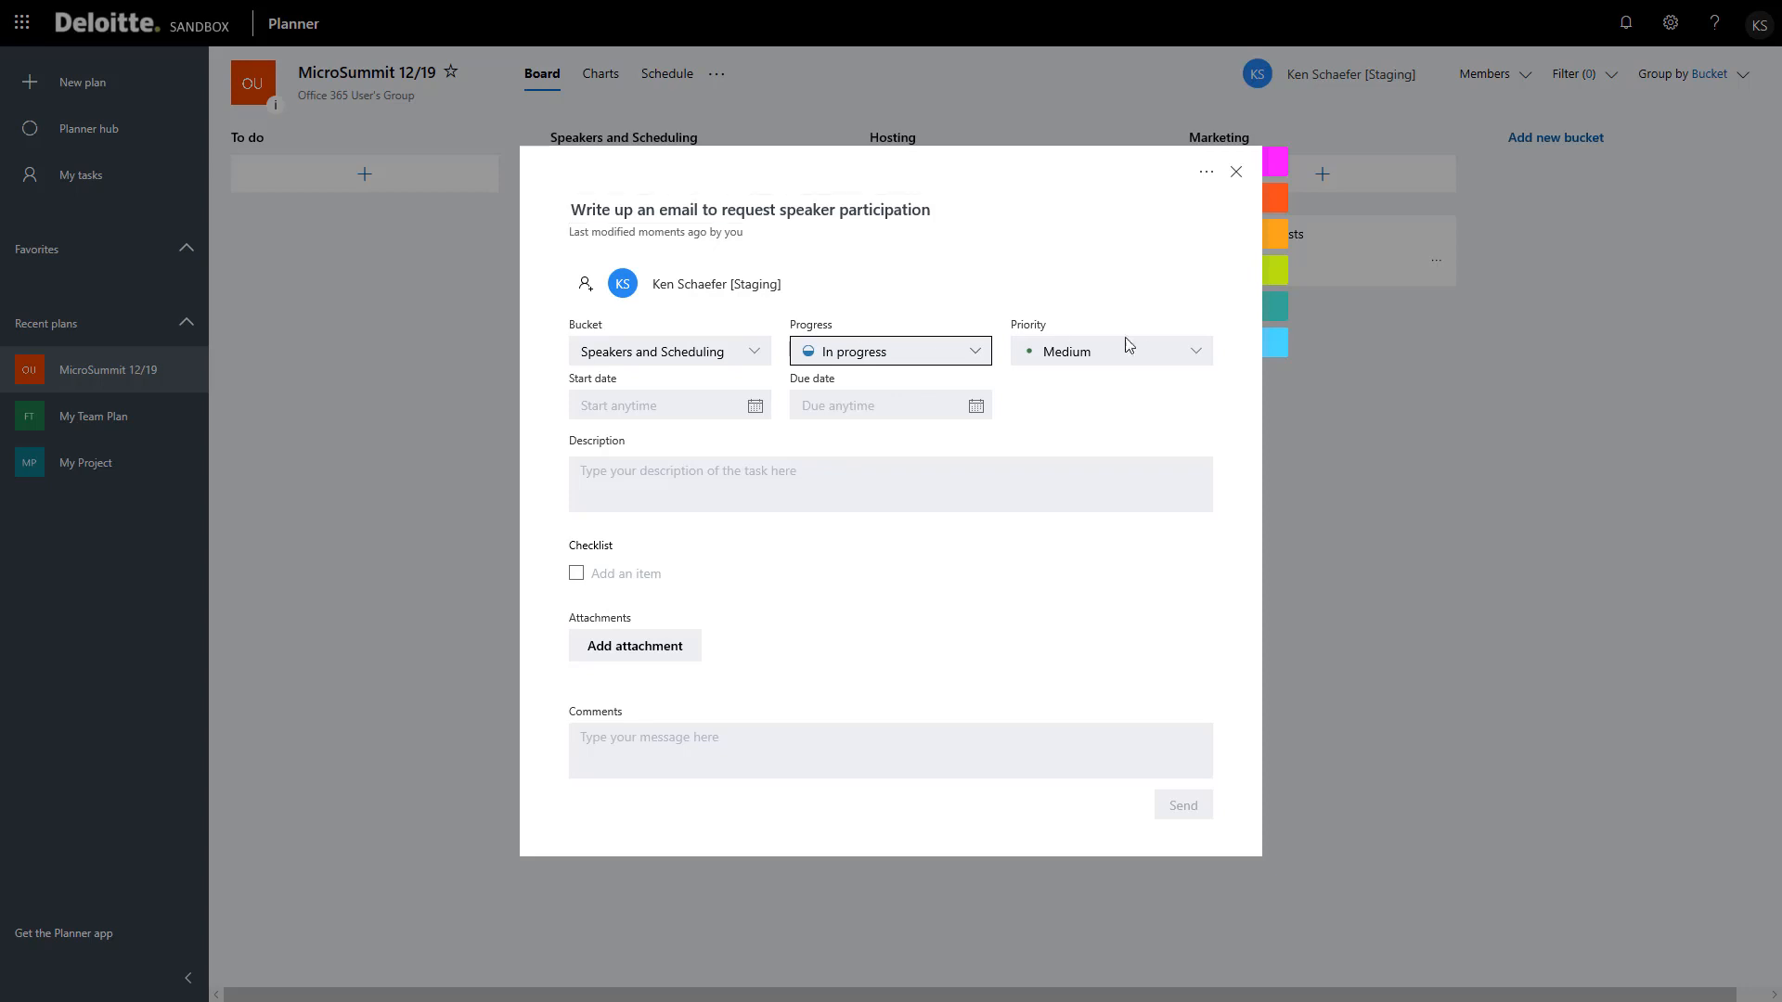
{"action": "left_click", "coordinate": [1178, 354]}
{"action": "left_click", "coordinate": [1099, 412]}
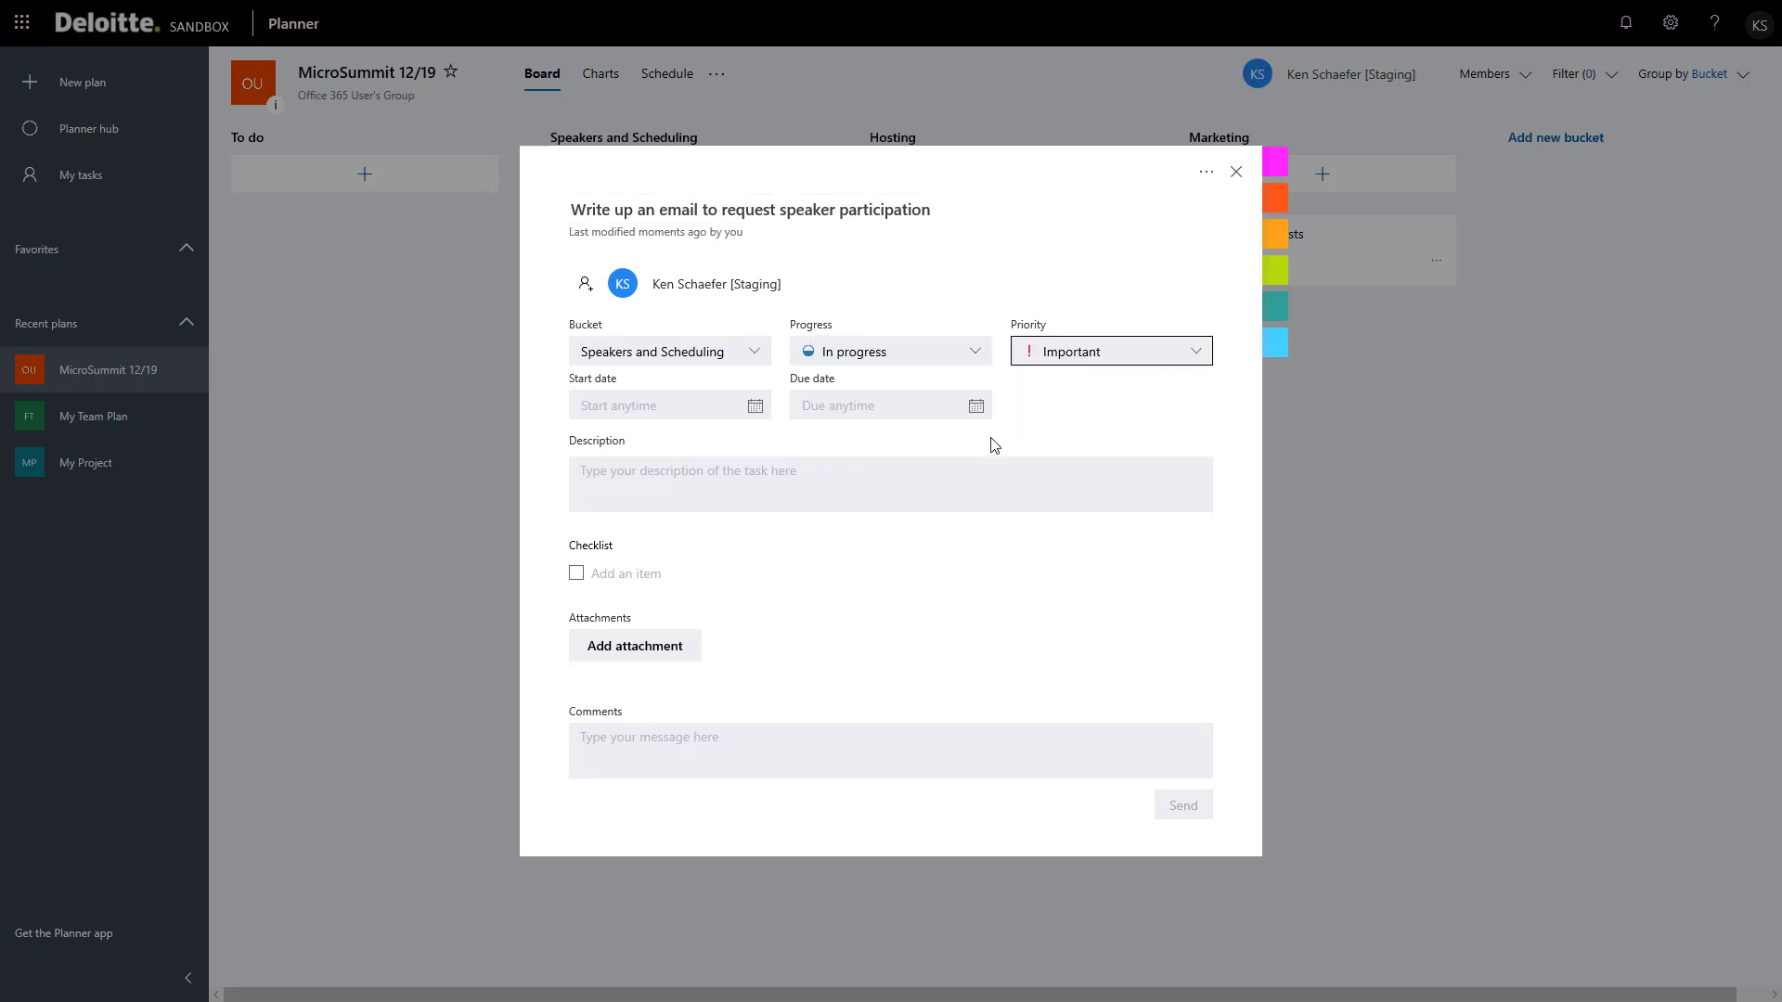
- Set the speaker email task's start date to 09/13/2019 and its due date to 09/20/2019
{"action": "left_click", "coordinate": [755, 406]}
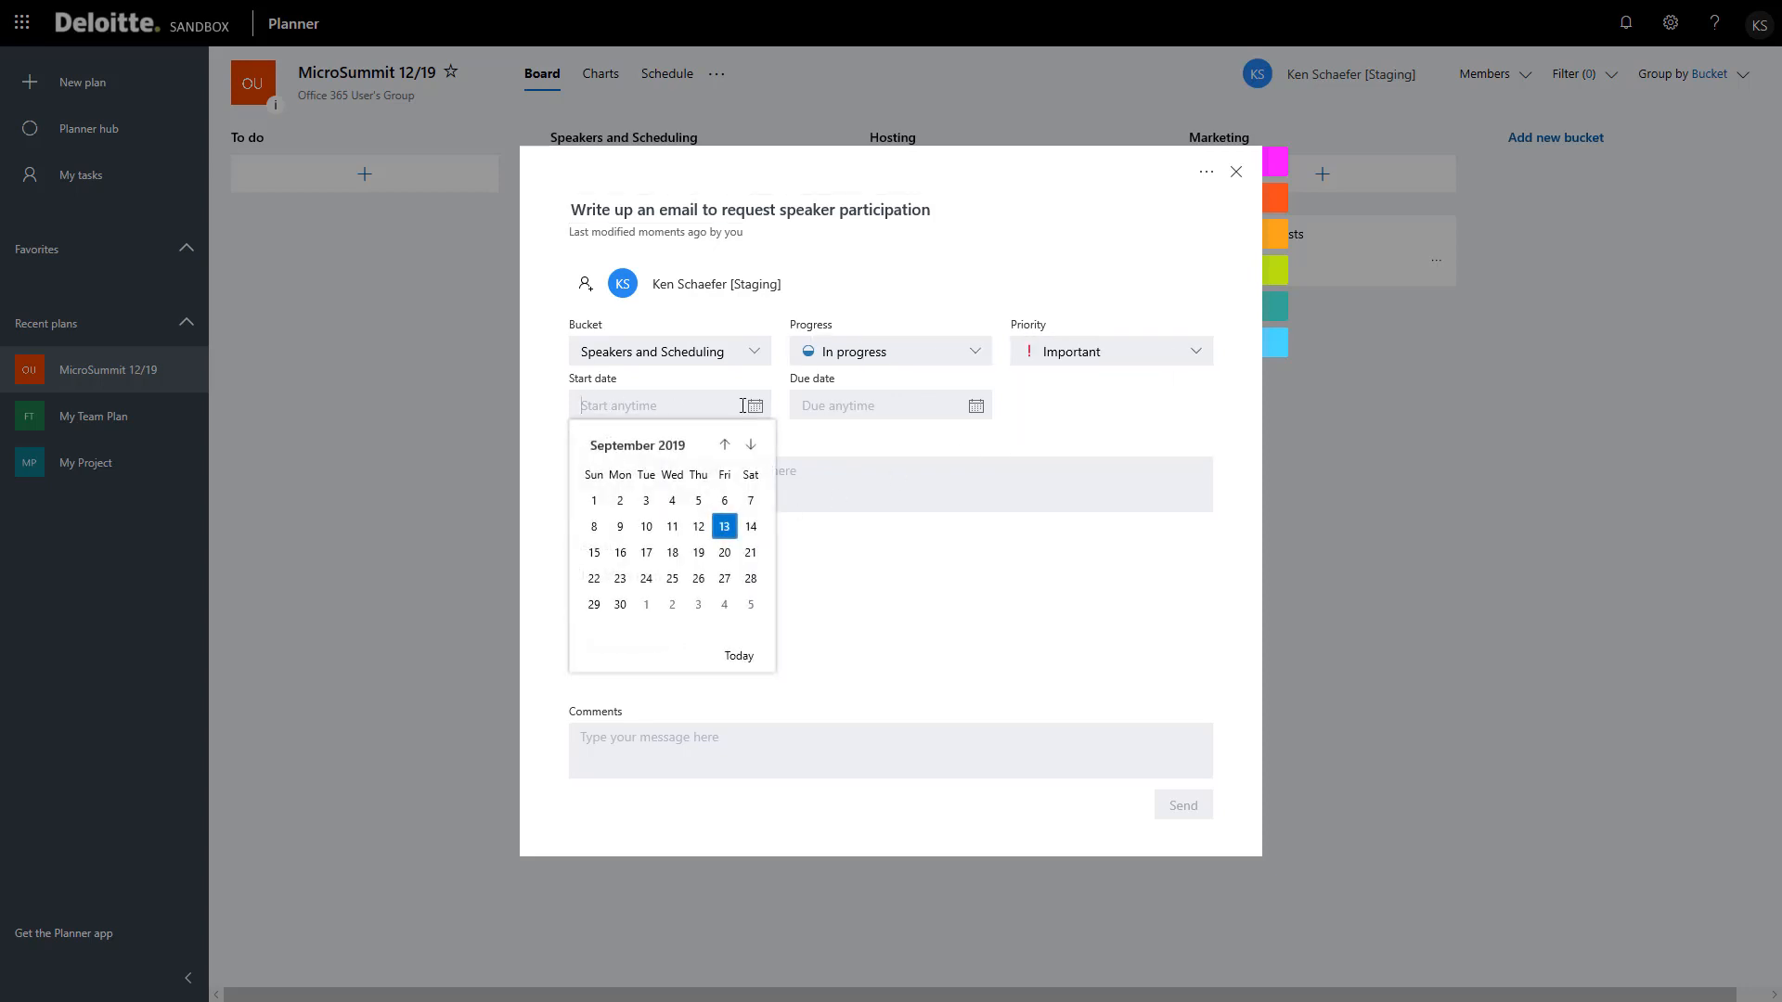
{"action": "left_click", "coordinate": [724, 531]}
{"action": "left_click", "coordinate": [975, 406]}
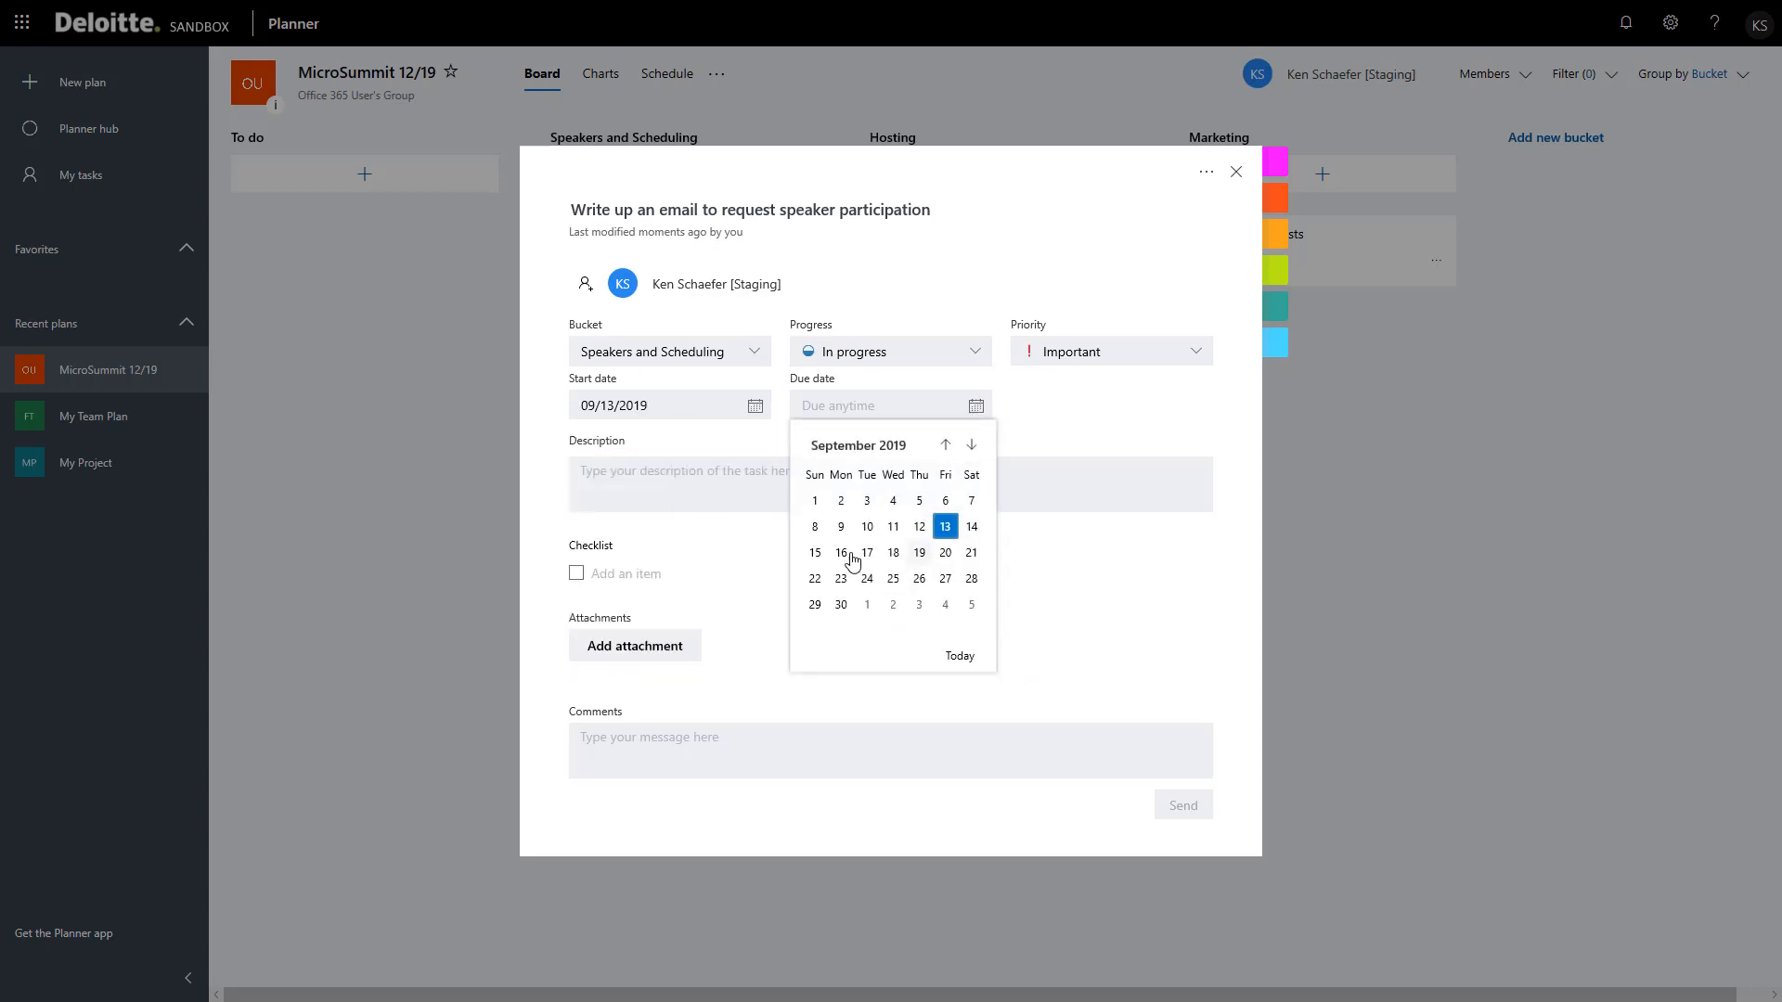
{"action": "left_click", "coordinate": [947, 553]}
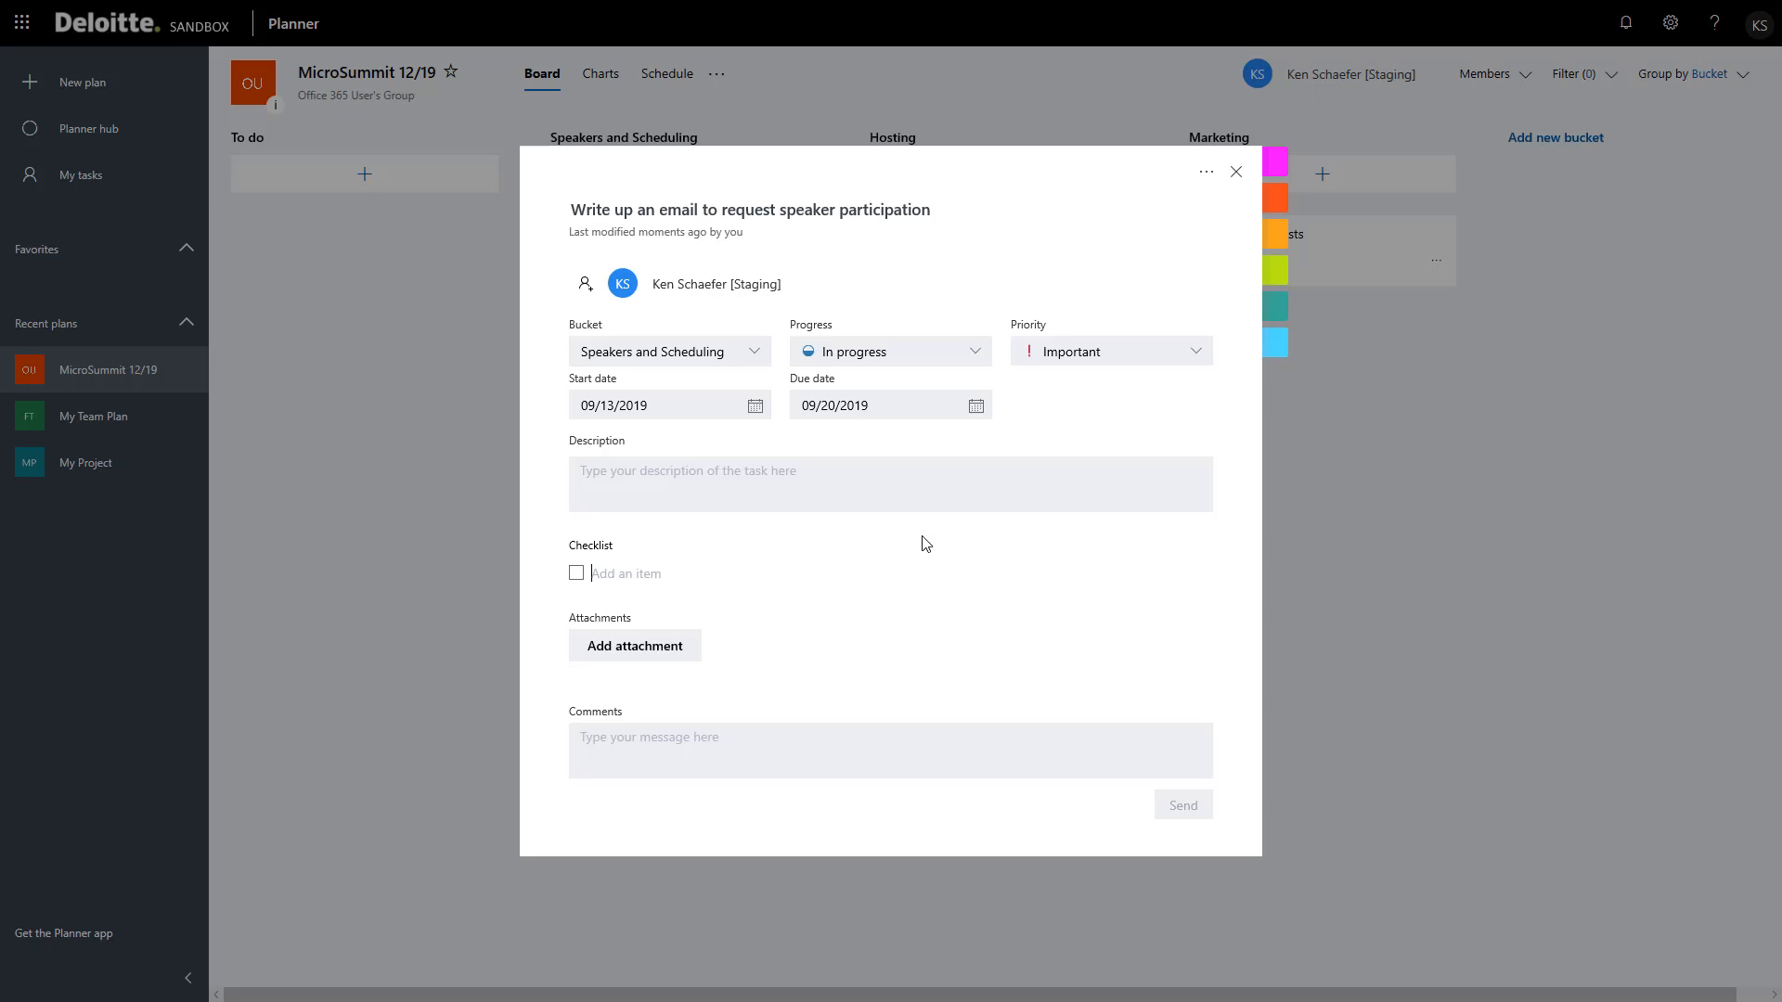
- Add checklist items "Write up template" and "Get the email addresses" to the task, and show the checklist on its card
{"action": "type", "text": "Write up template"}
{"action": "key", "text": "Return"}
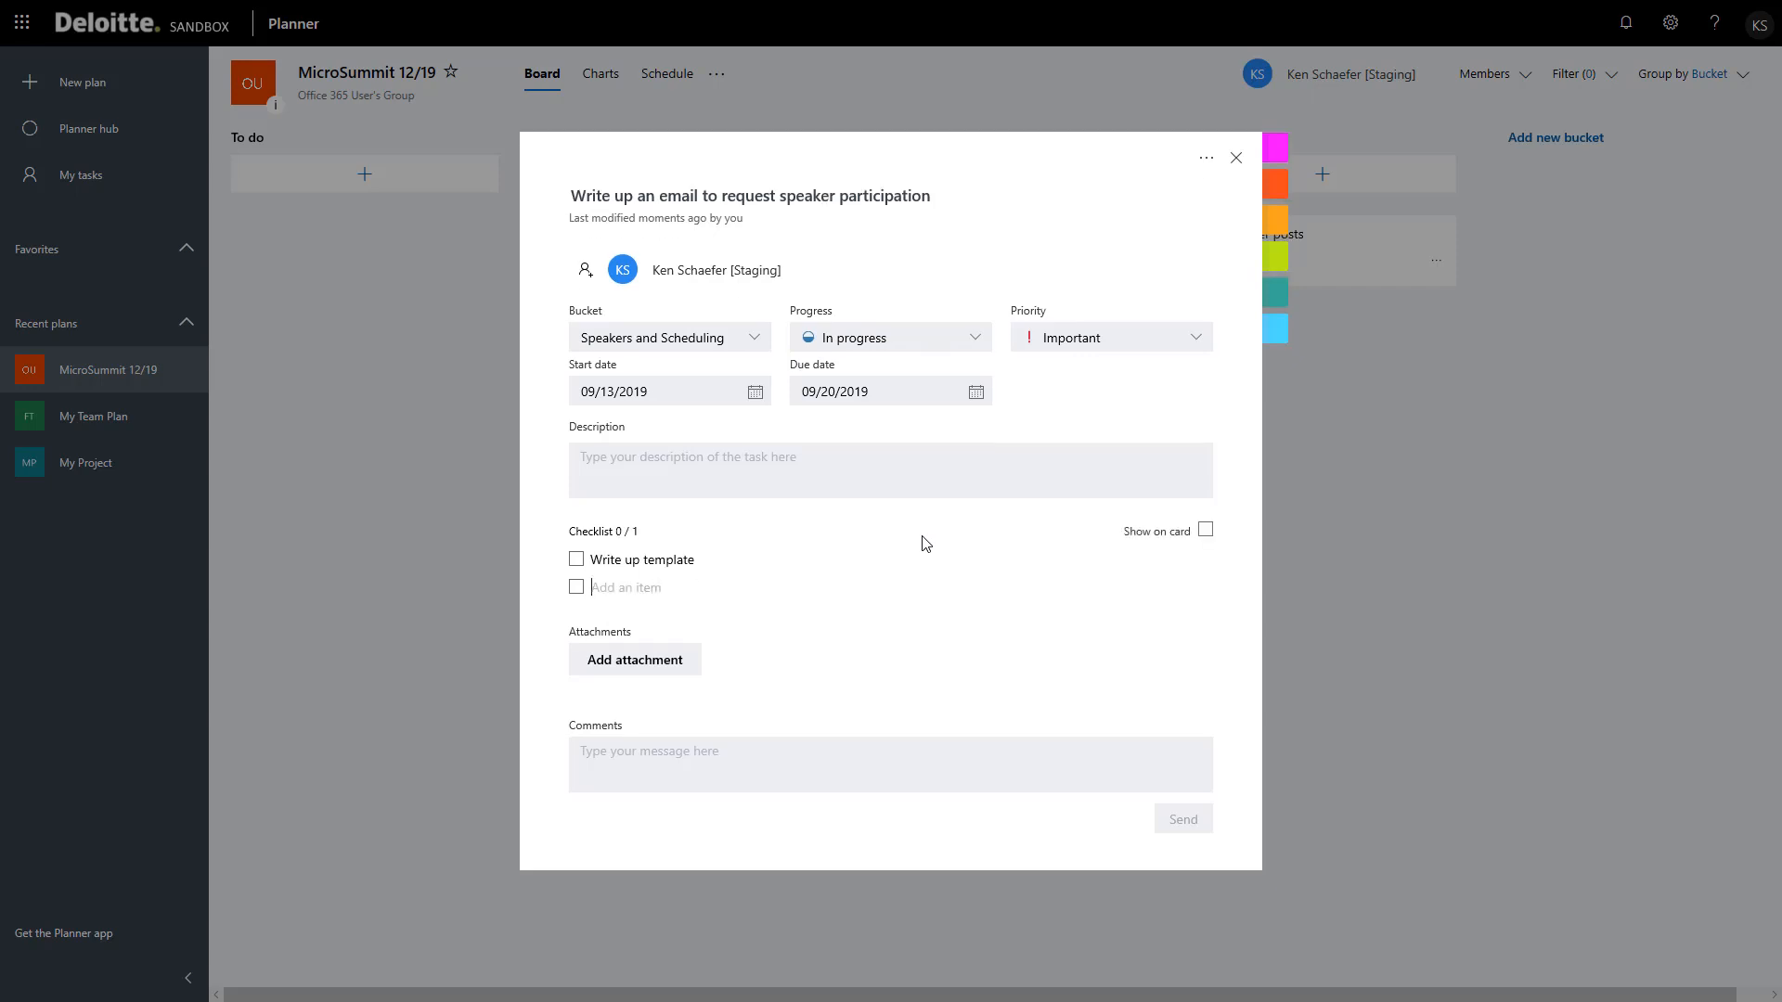
{"action": "type", "text": "Get the email addresses"}
{"action": "left_click", "coordinate": [1206, 530]}
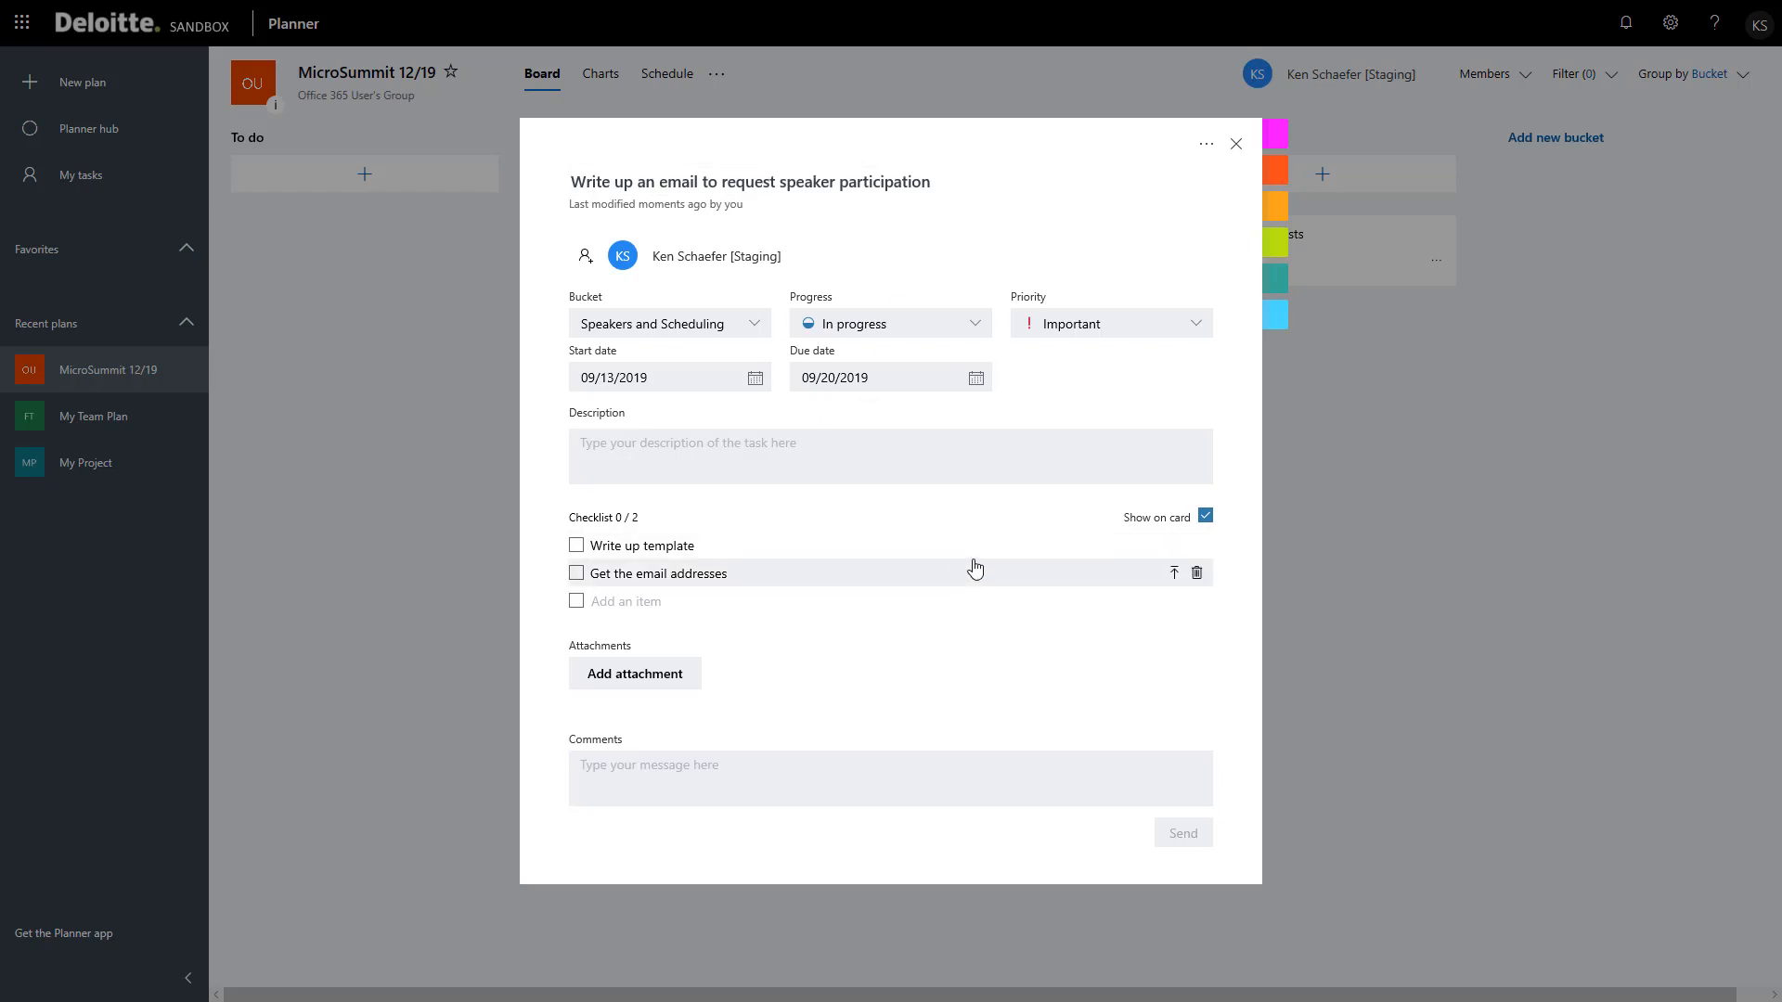
{"action": "left_click", "coordinate": [1389, 535]}
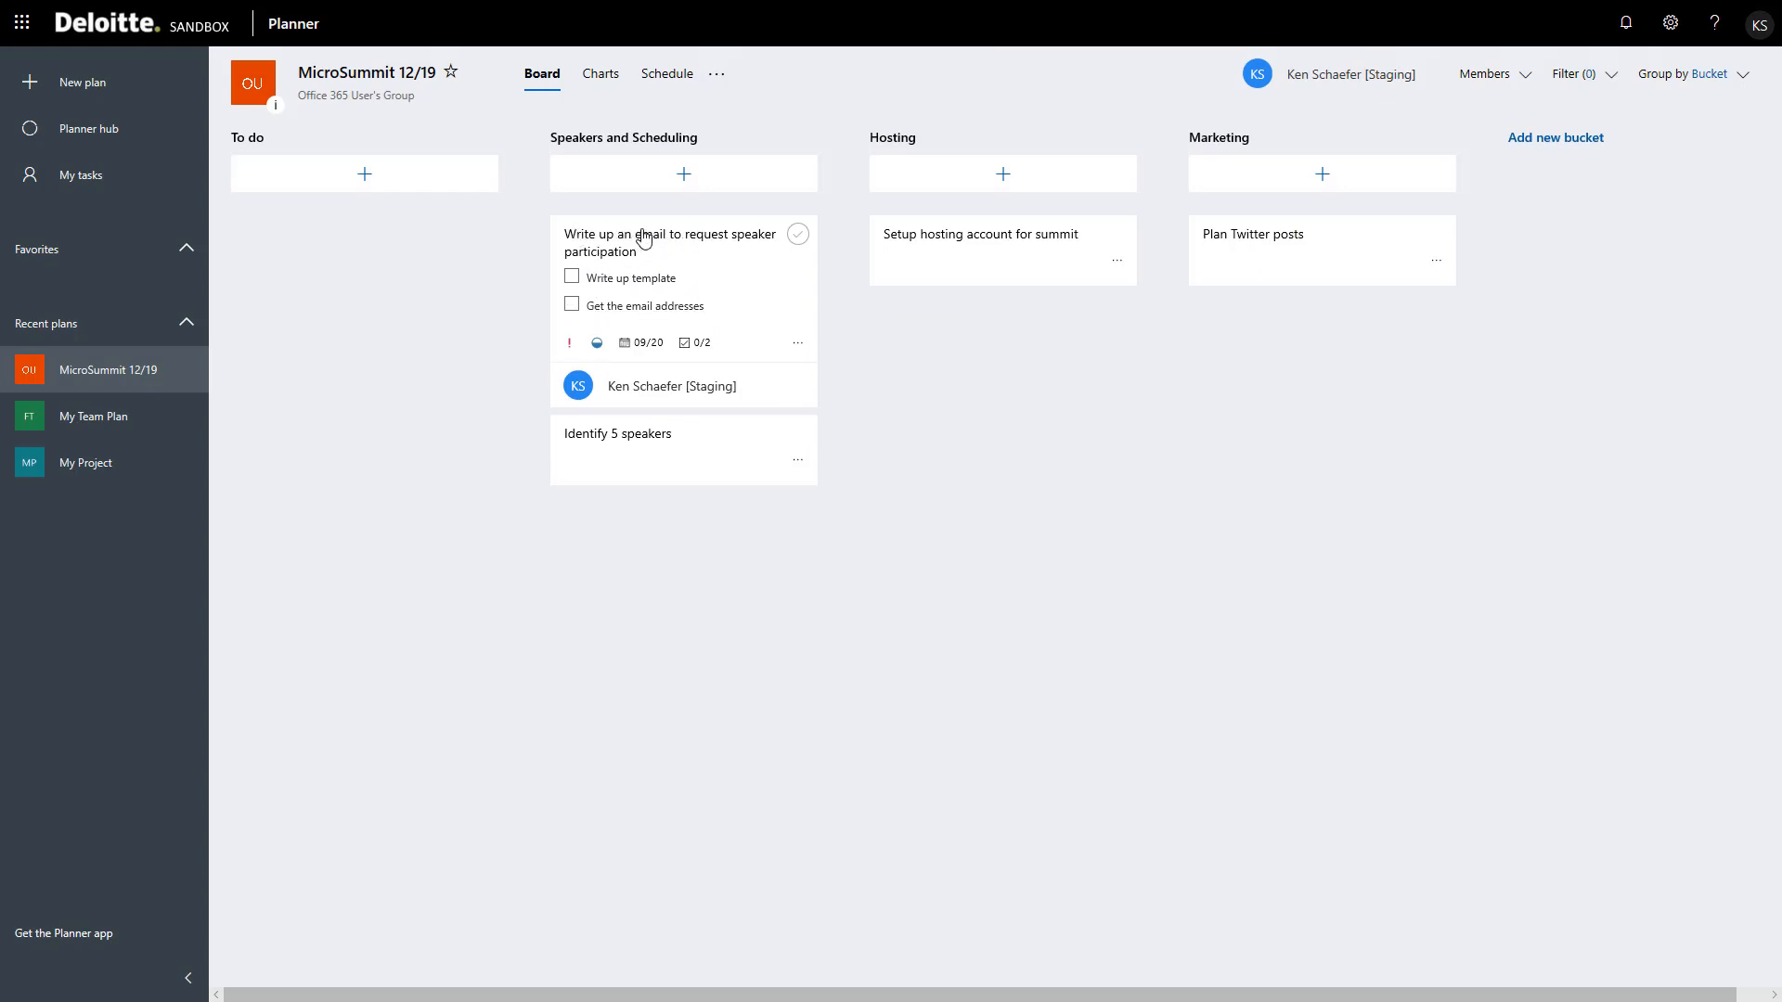
- Mark the "Write up template" checklist item as complete on the speaker email task's card
{"action": "left_click", "coordinate": [571, 276]}
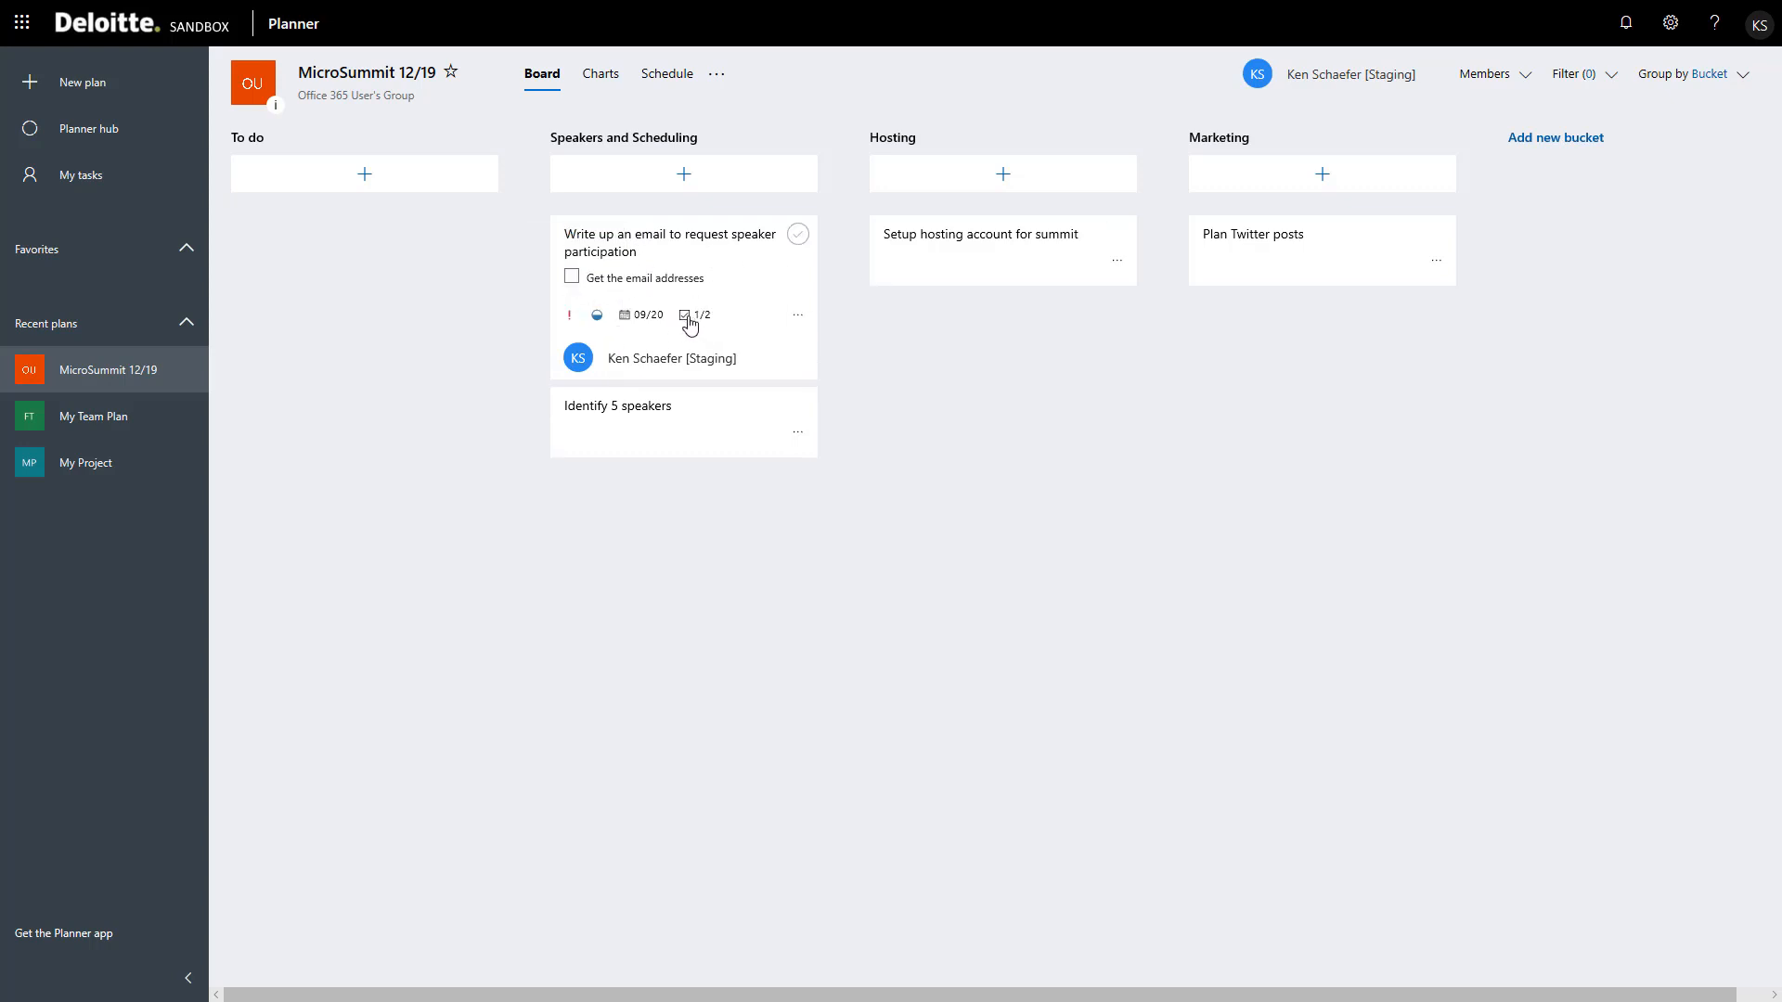
{"action": "mouse_move", "coordinate": [685, 323]}
- Attach the file Forms Demo.xmind from the Documents folder to the speaker email task and show the attachment on its card
{"action": "left_click", "coordinate": [623, 249]}
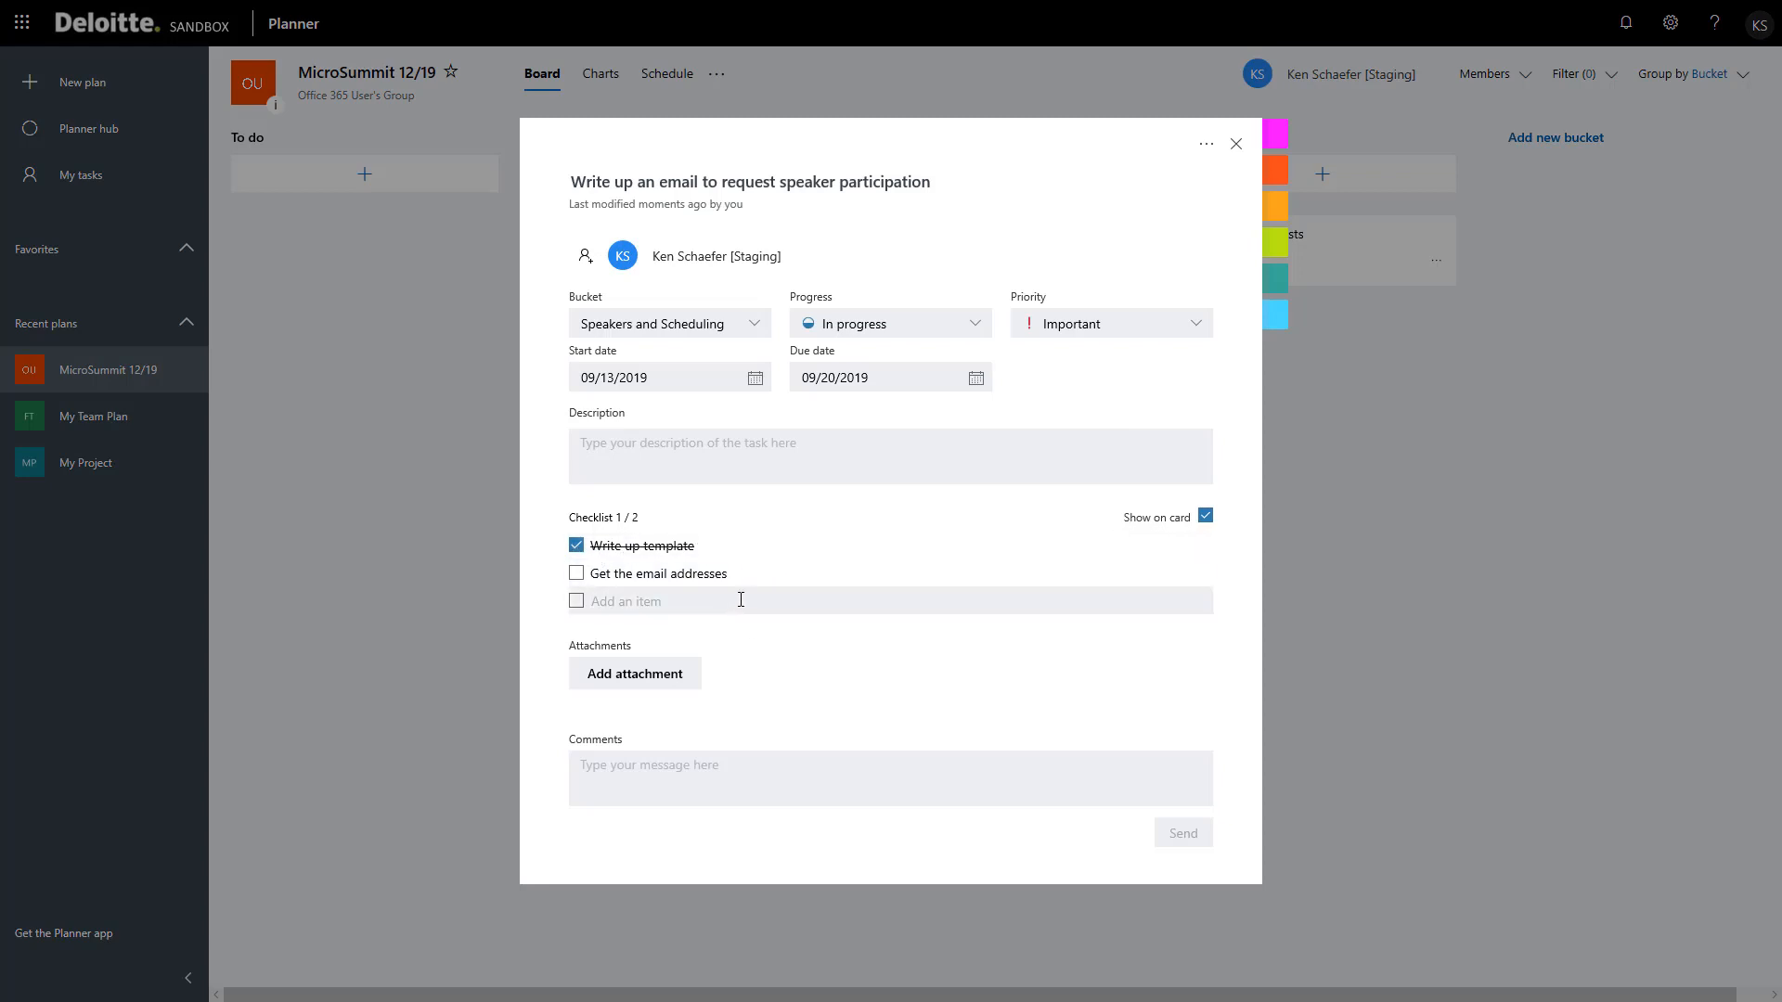
{"action": "left_click", "coordinate": [636, 687]}
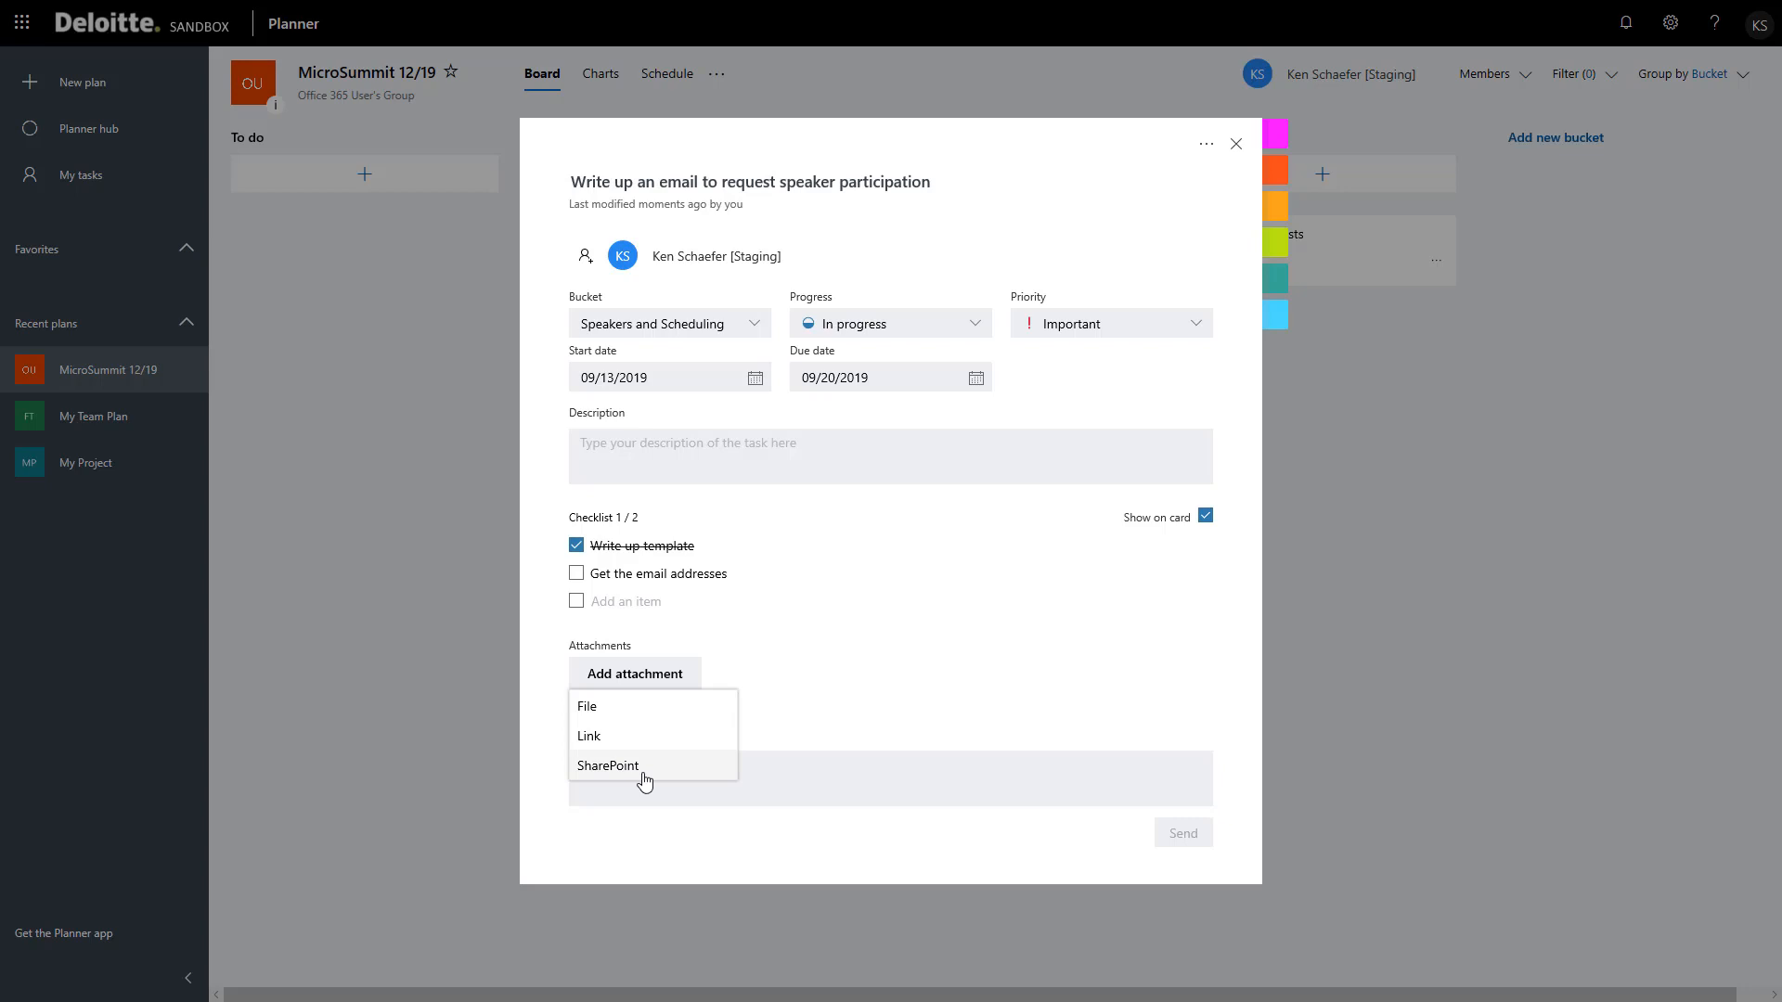
{"action": "left_click", "coordinate": [627, 716]}
{"action": "scroll", "coordinate": [279, 346], "scroll_direction": "down", "scroll_amount": 9}
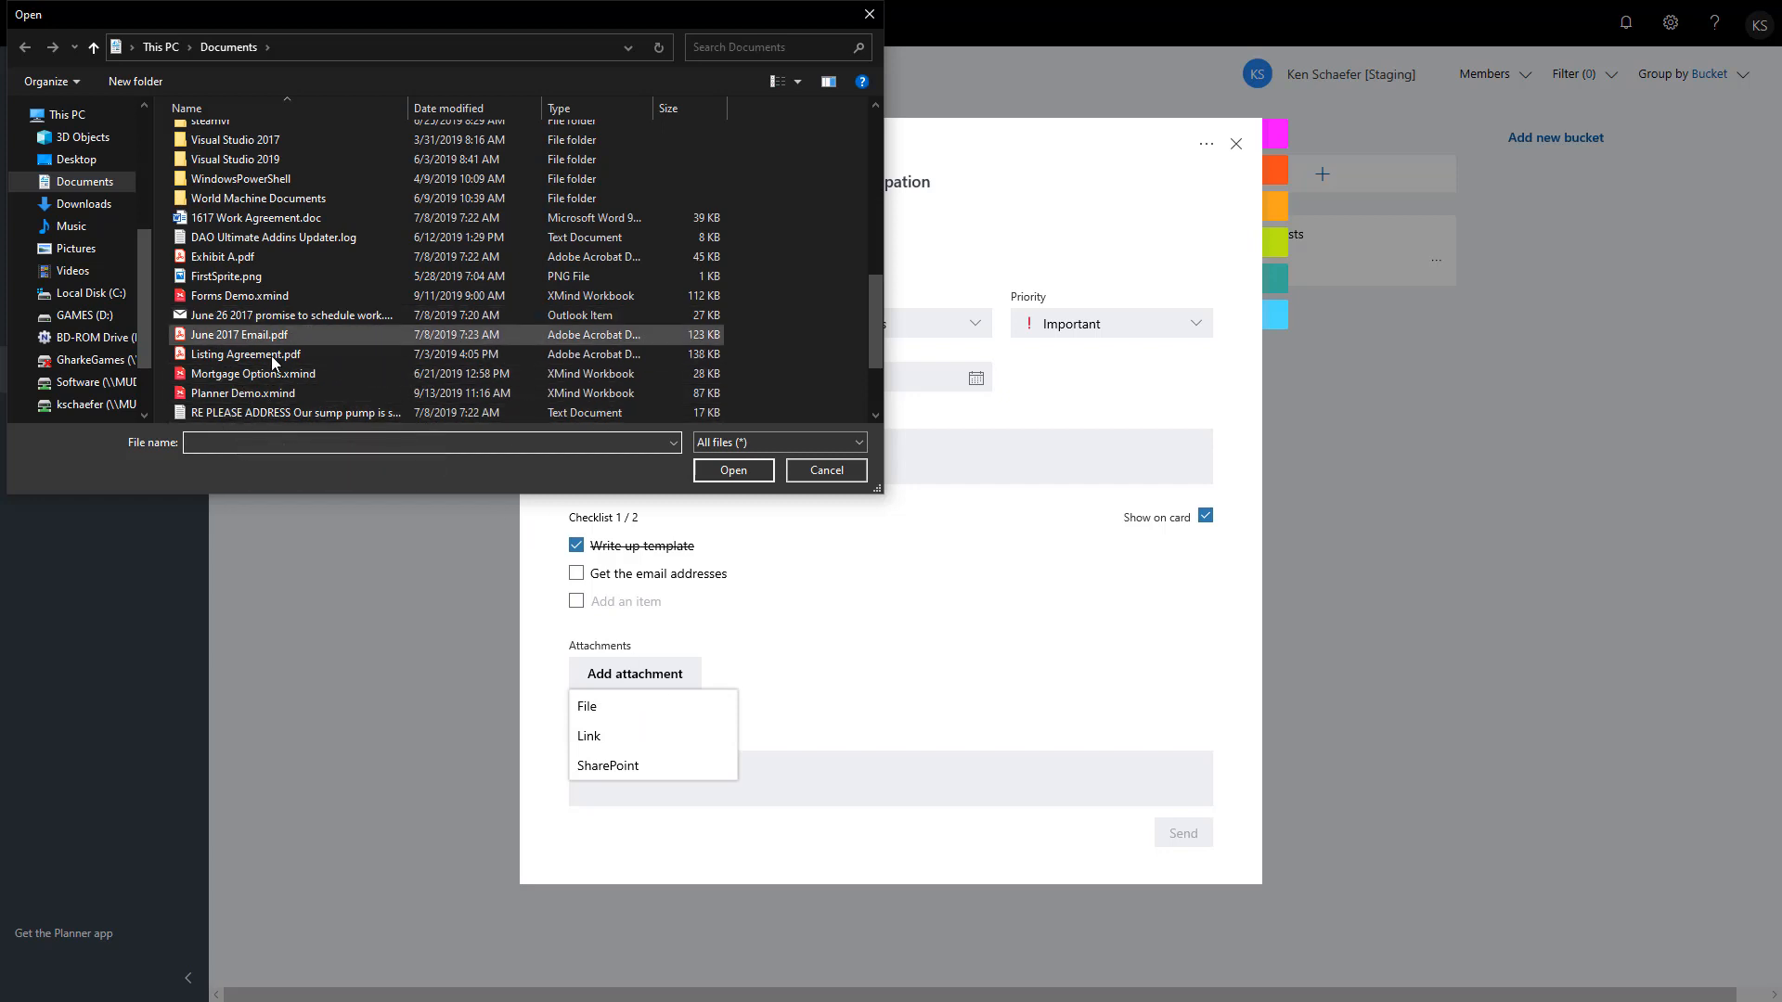
{"action": "left_click", "coordinate": [213, 297]}
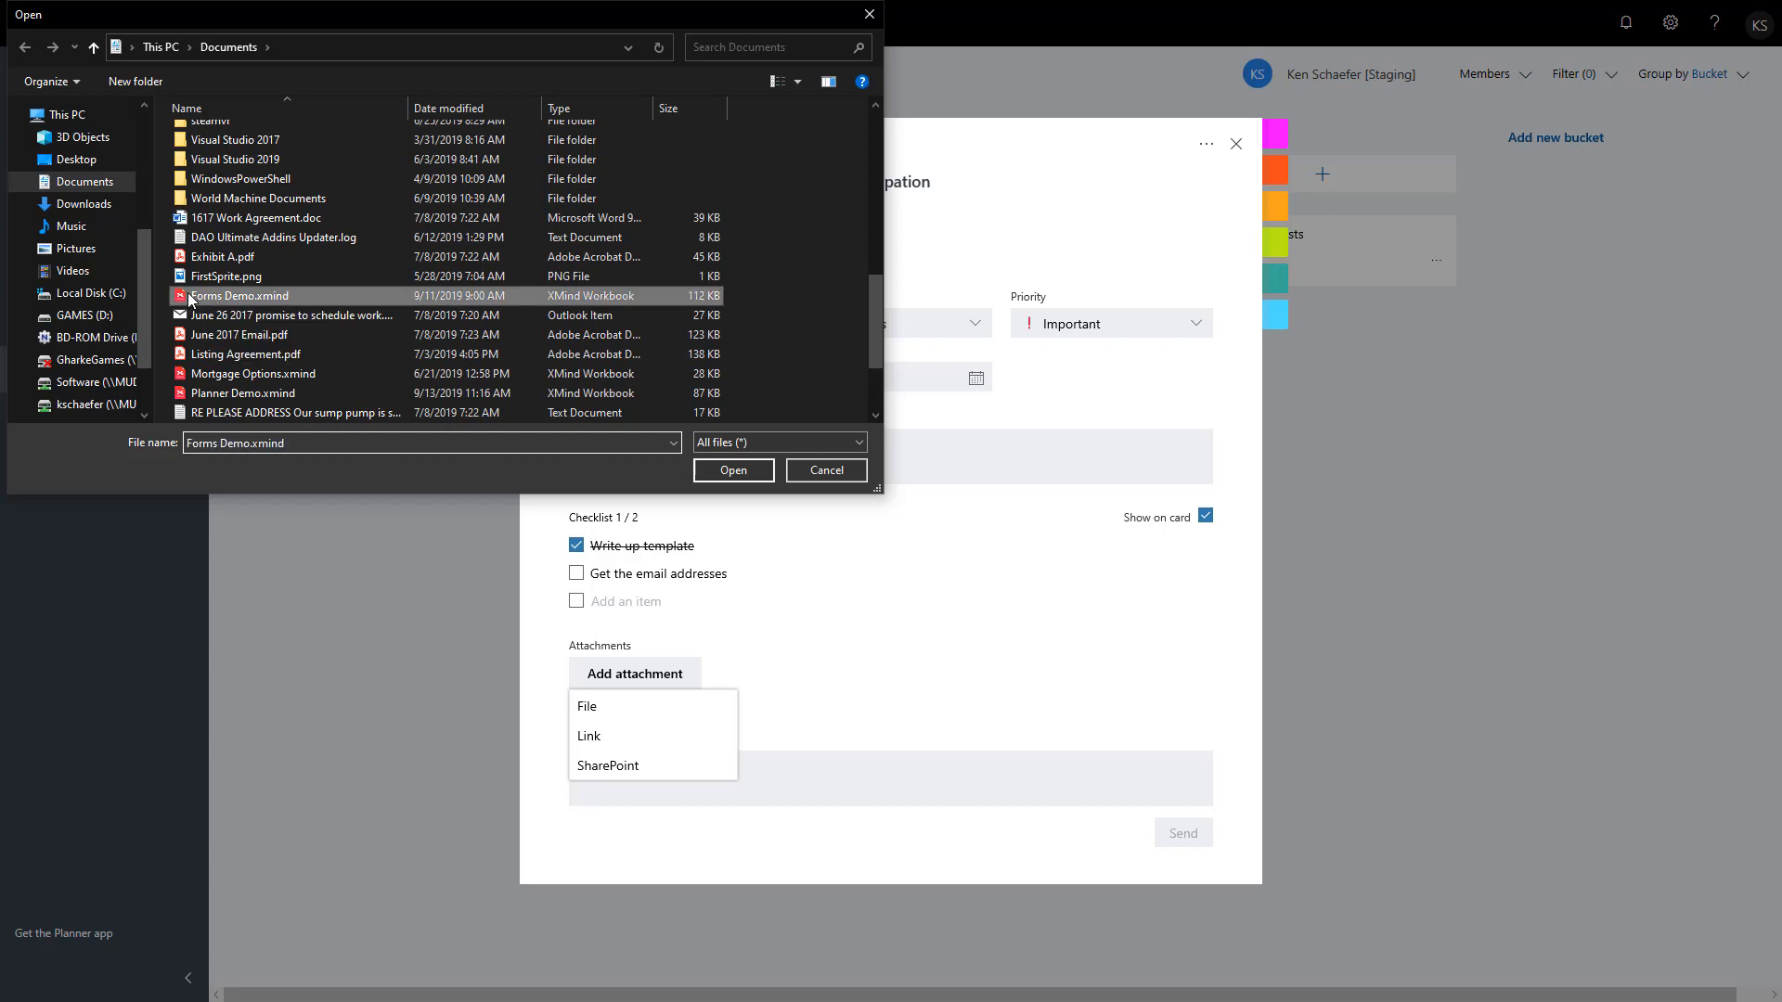
{"action": "left_click", "coordinate": [726, 472]}
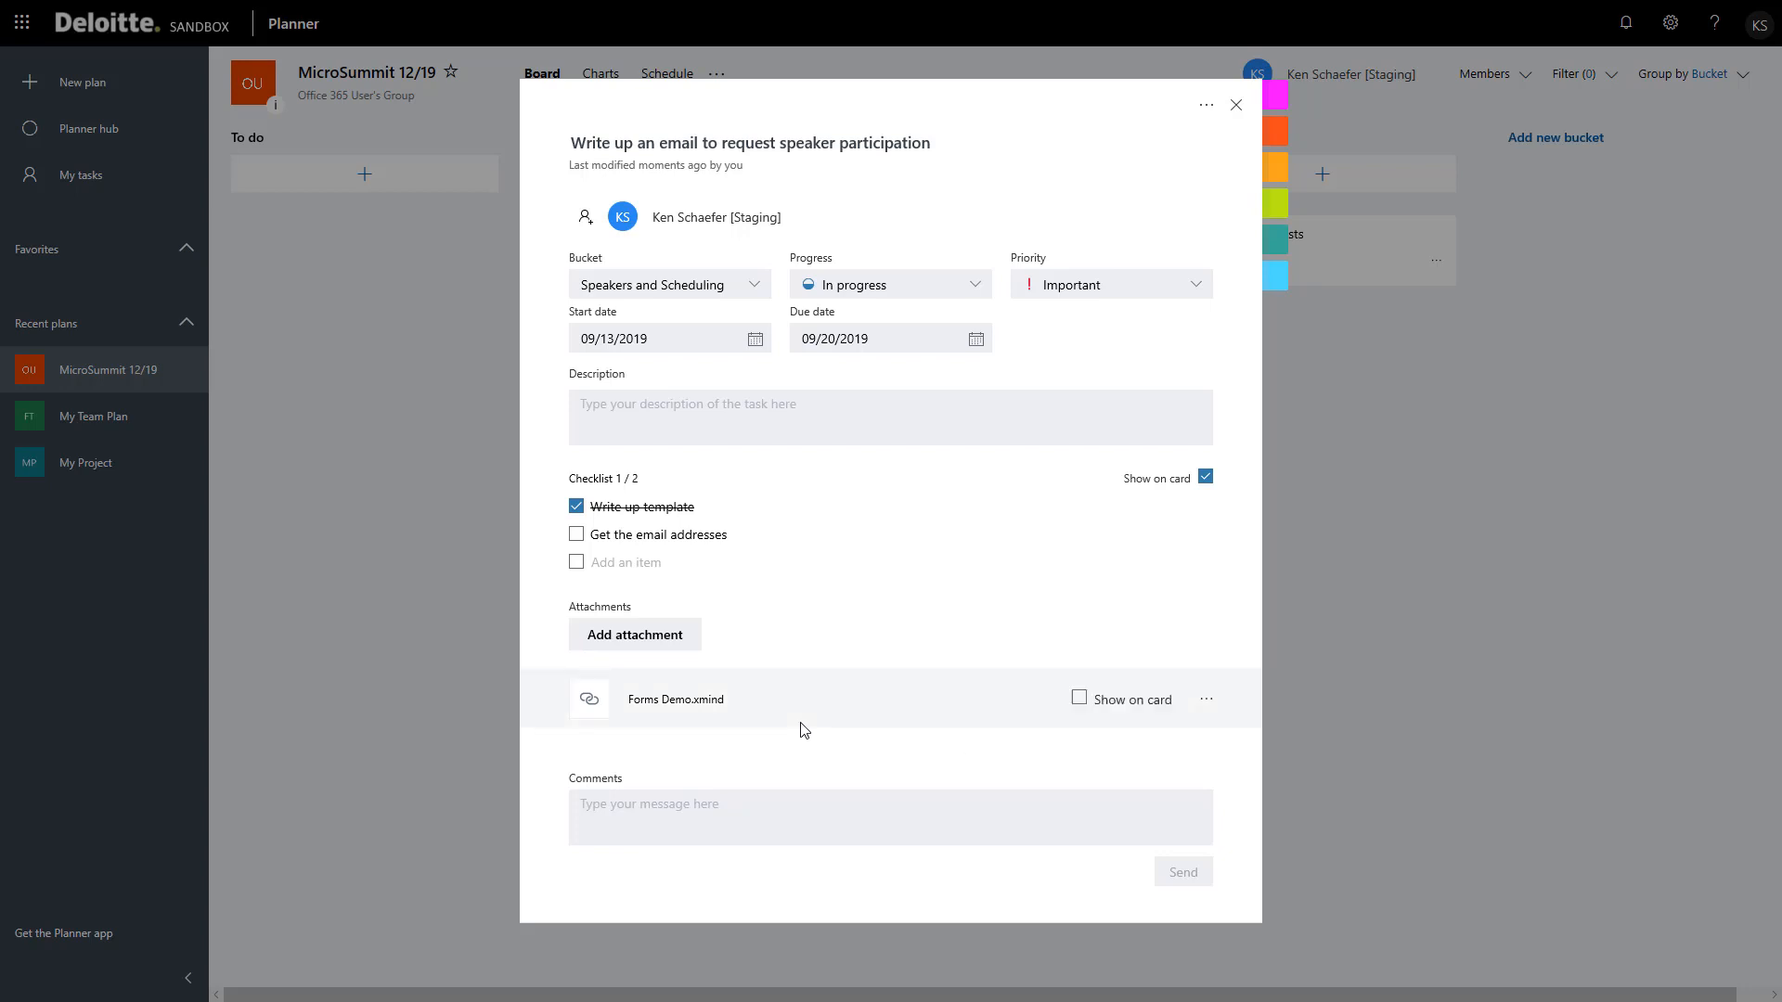
{"action": "left_click", "coordinate": [1079, 699]}
{"action": "left_click", "coordinate": [1427, 614]}
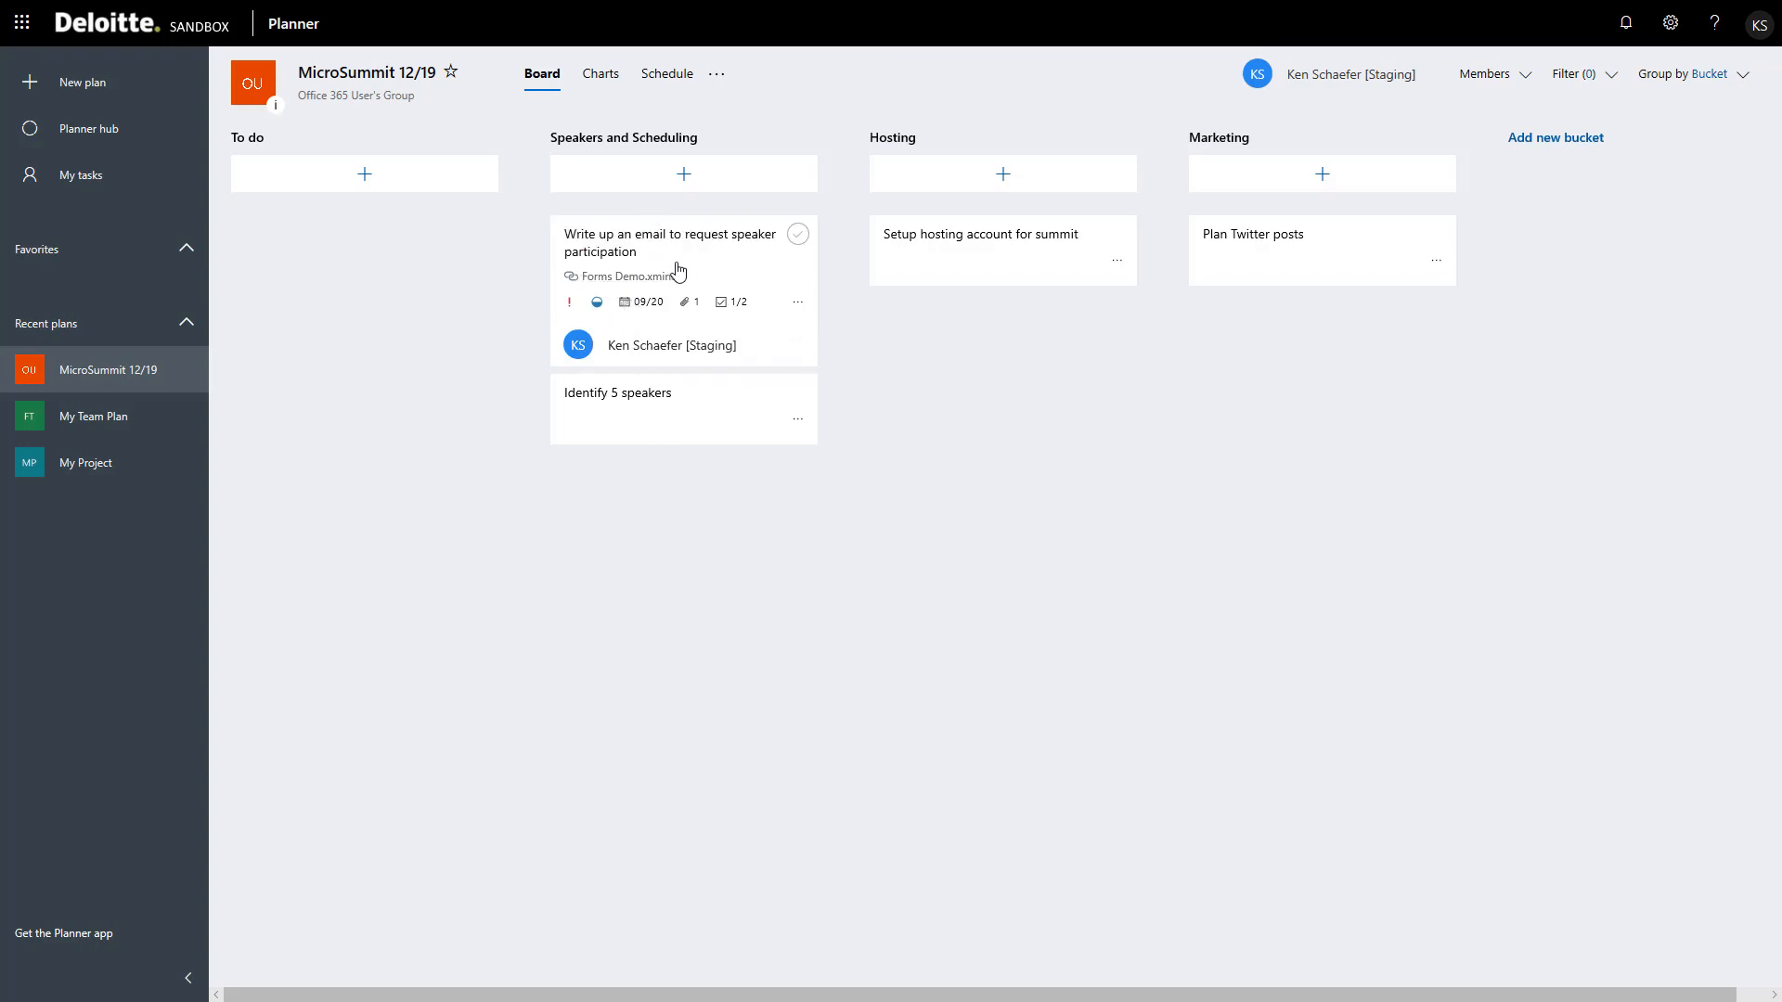
- Attach the file Exhibit A.pdf from the Documents folder to the speaker email task and show it on the task's card
{"action": "left_click", "coordinate": [705, 326]}
{"action": "left_click", "coordinate": [635, 635]}
{"action": "left_click", "coordinate": [594, 668]}
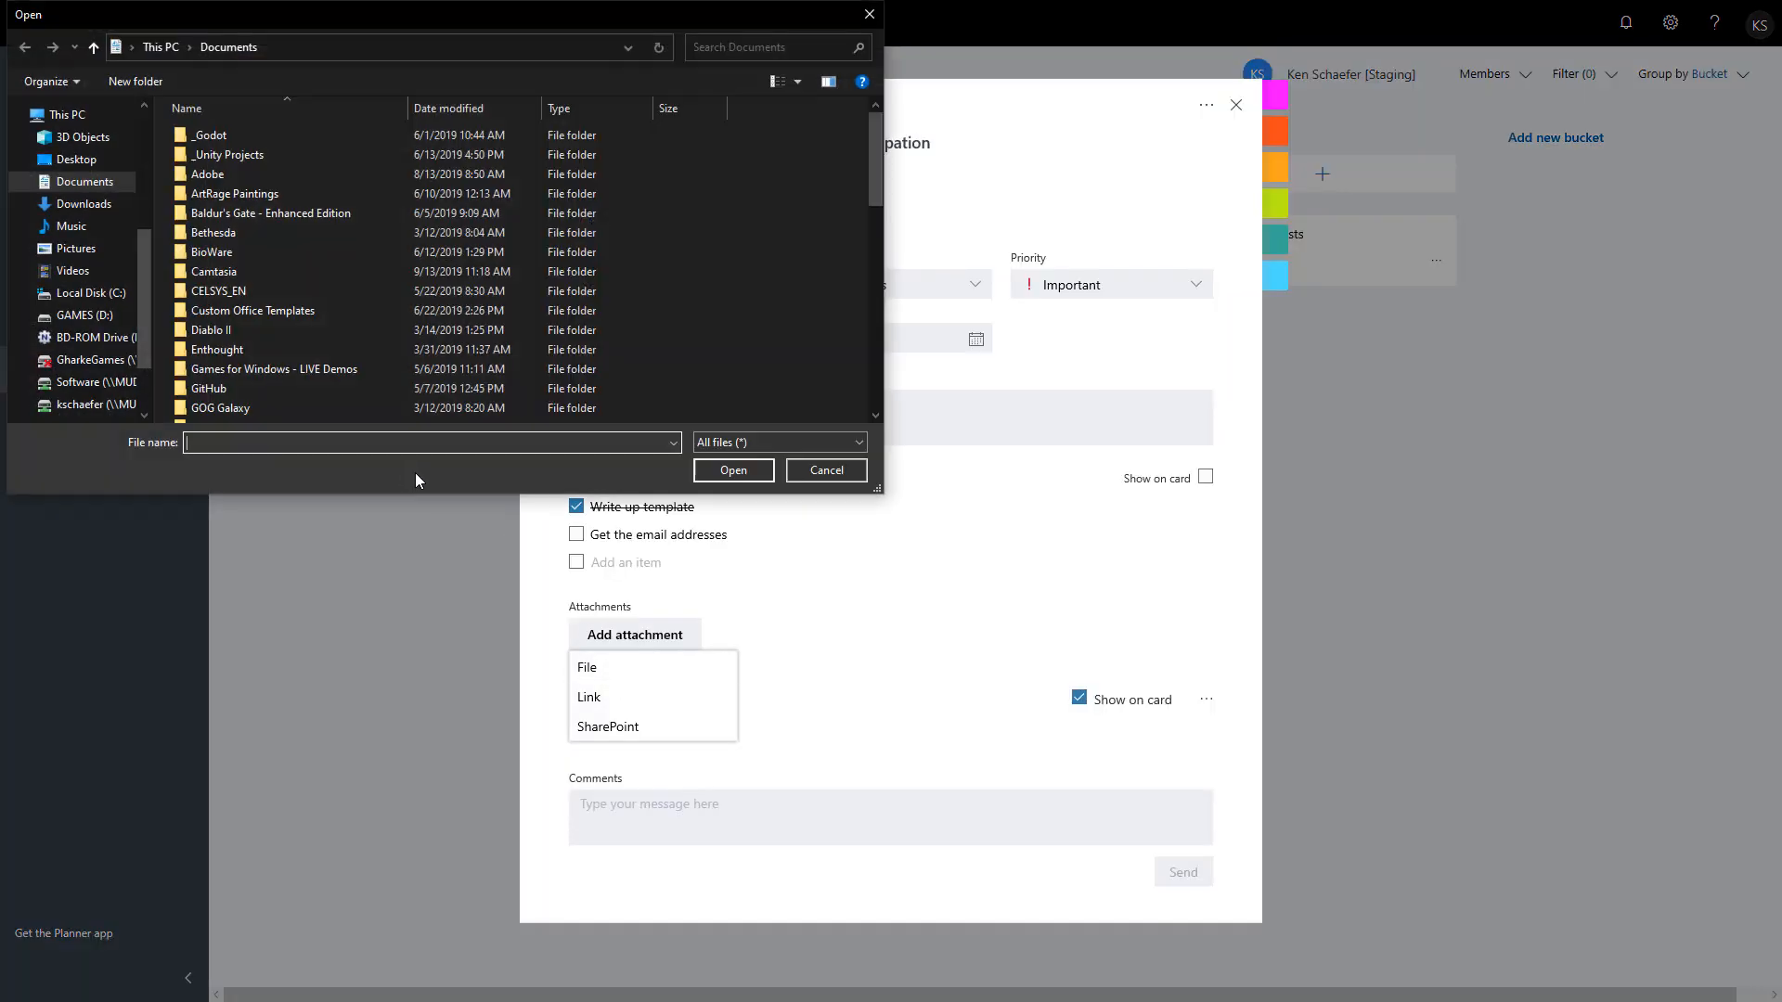
{"action": "scroll", "coordinate": [288, 311], "scroll_direction": "down", "scroll_amount": 5}
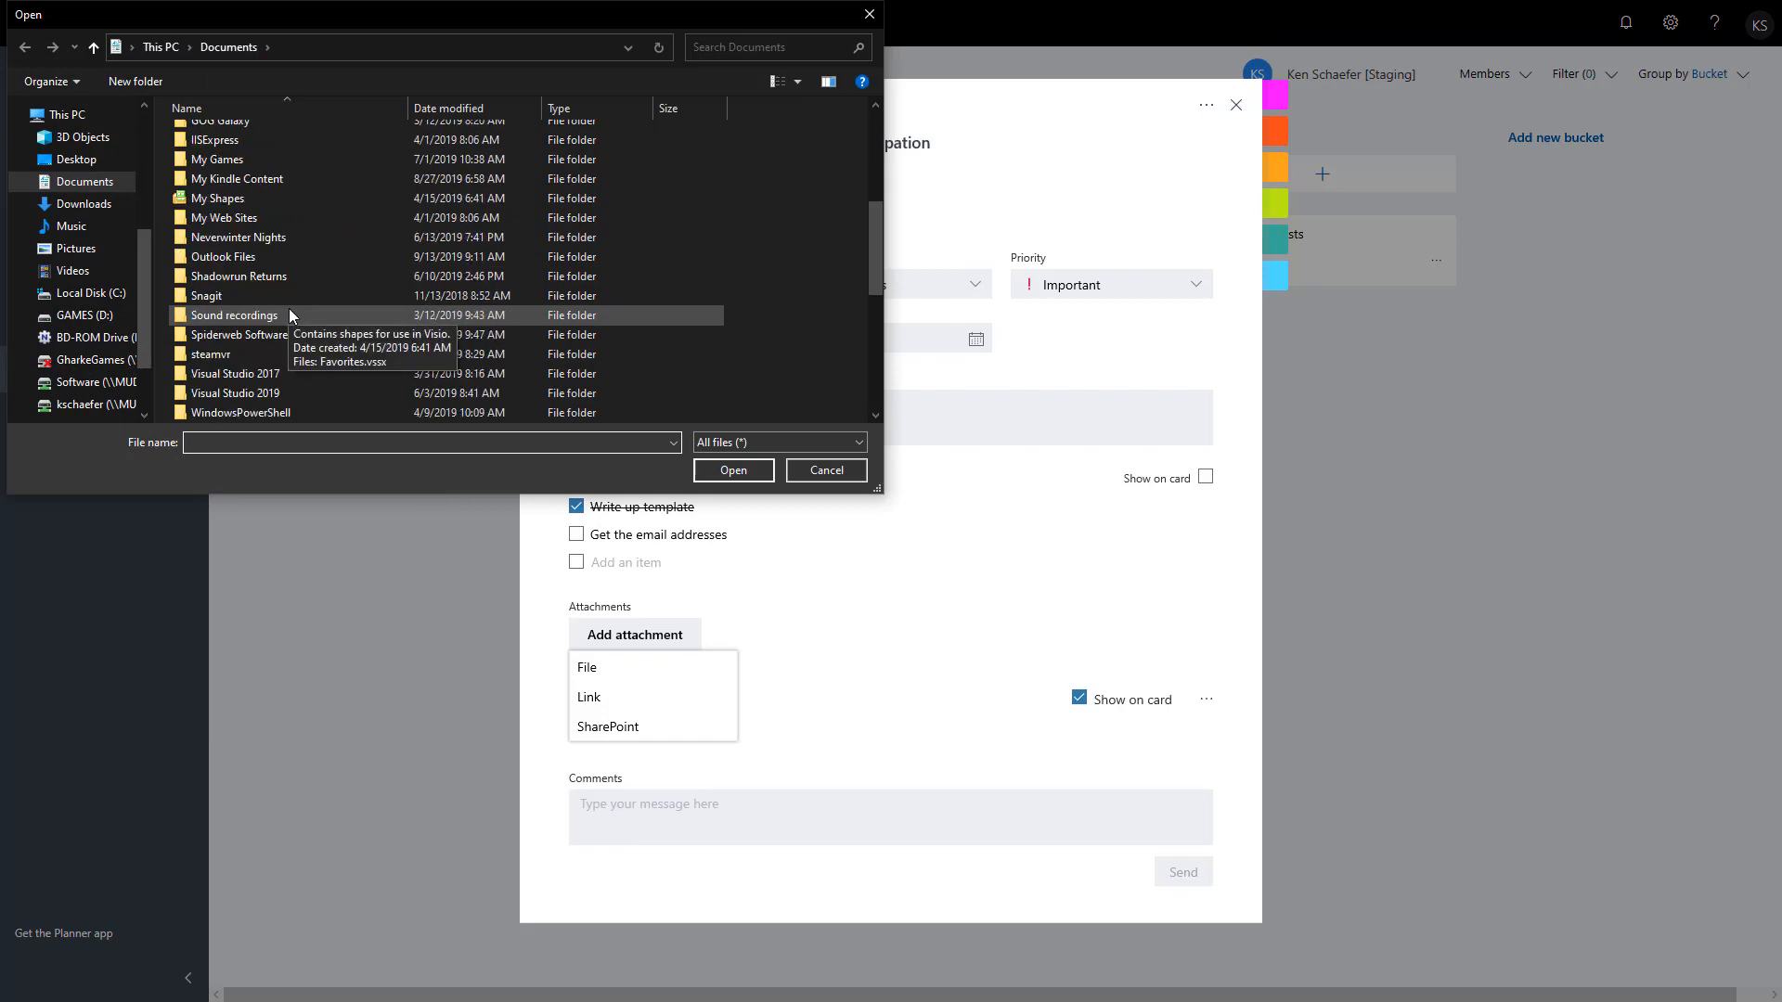
{"action": "scroll", "coordinate": [289, 310], "scroll_direction": "down", "scroll_amount": 5}
{"action": "scroll", "coordinate": [306, 343], "scroll_direction": "down", "scroll_amount": 2}
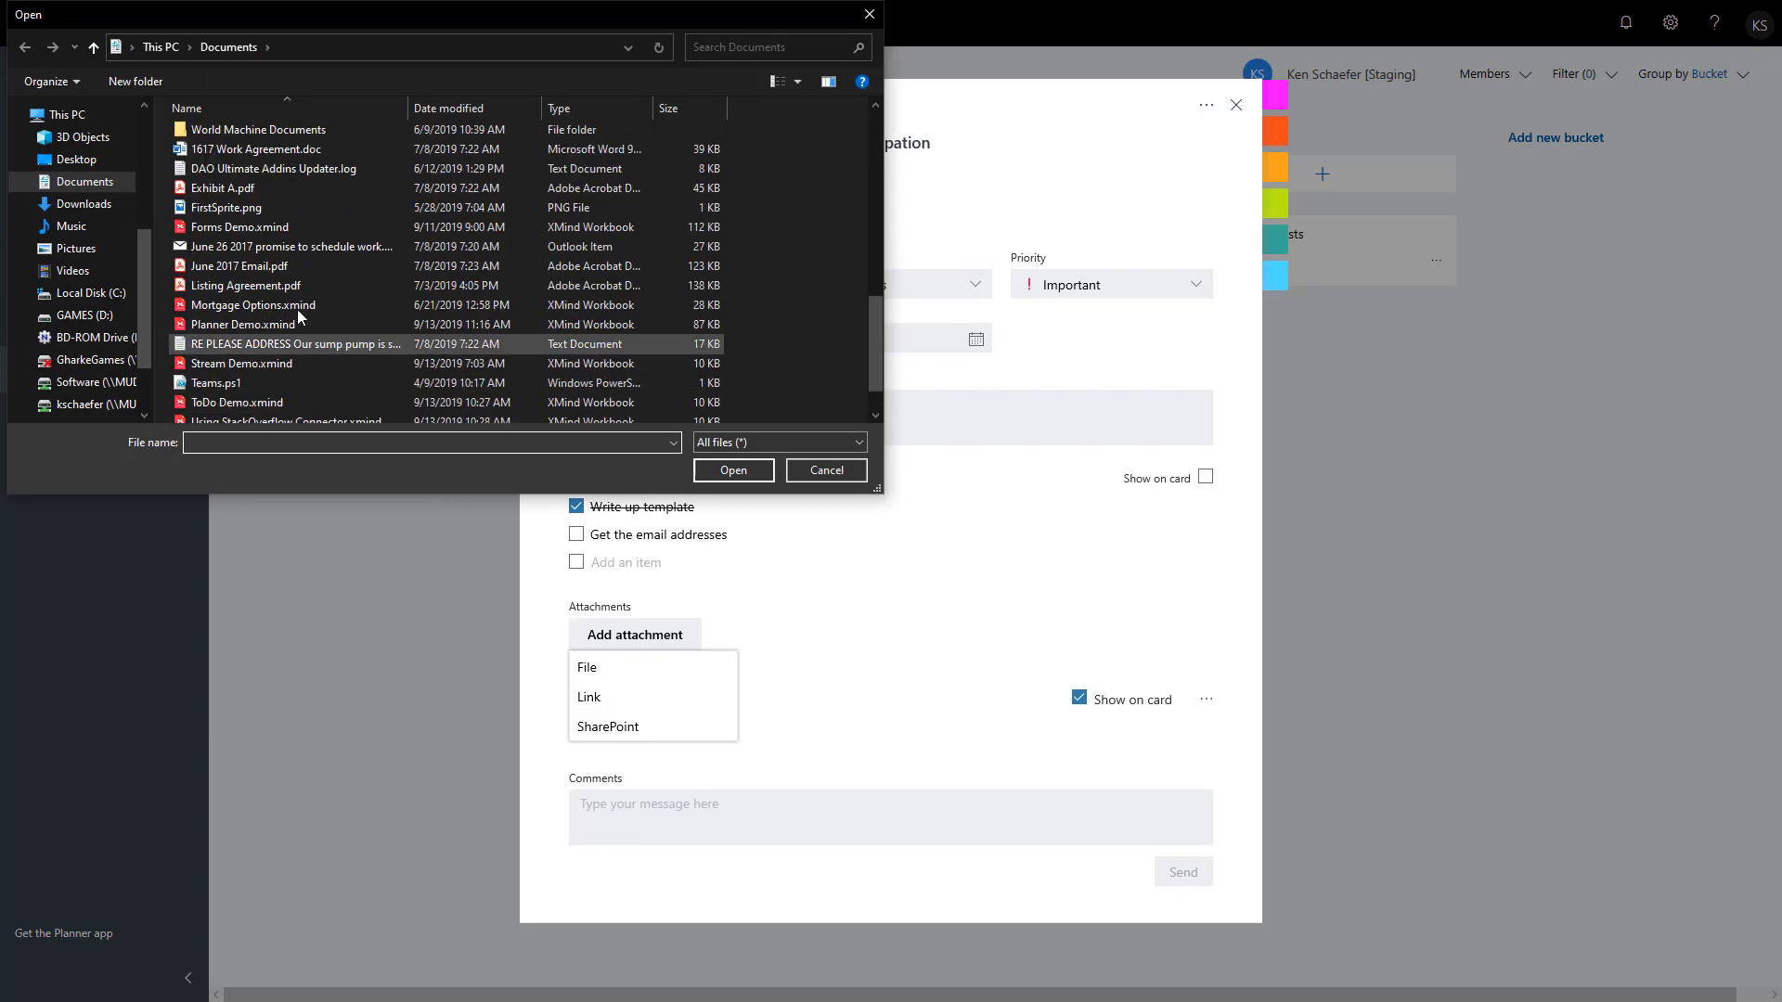
{"action": "left_click", "coordinate": [212, 189]}
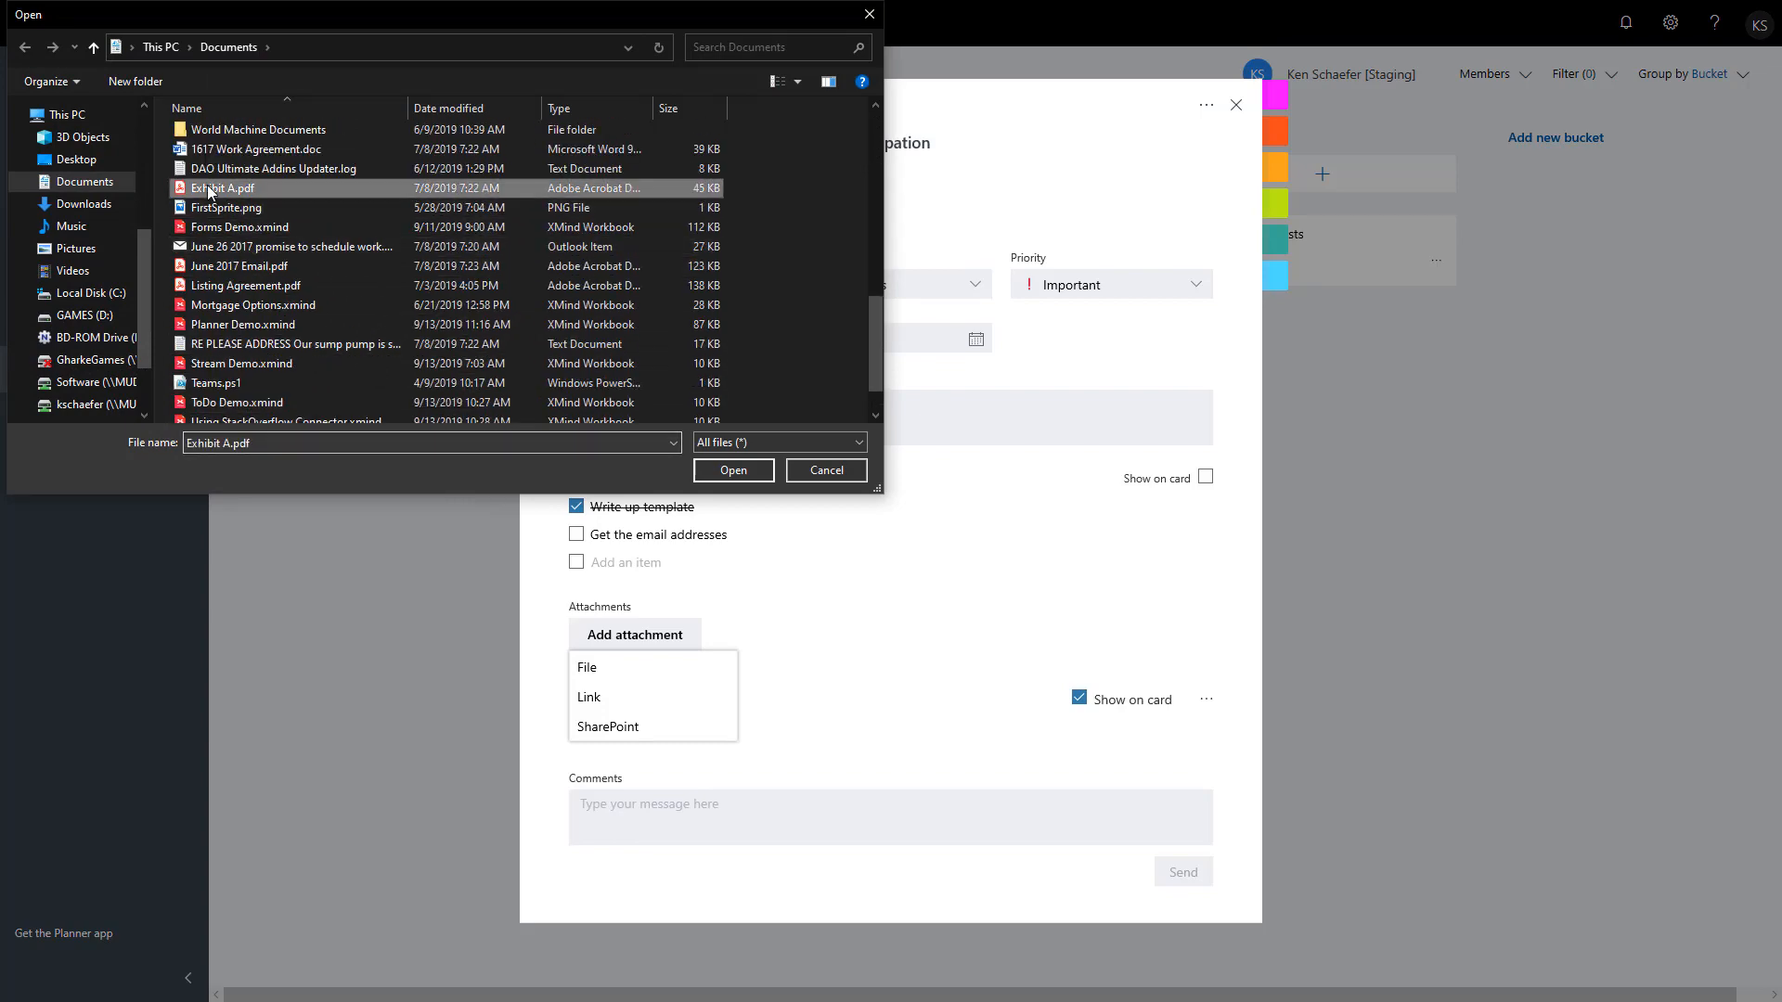
{"action": "left_click", "coordinate": [733, 470]}
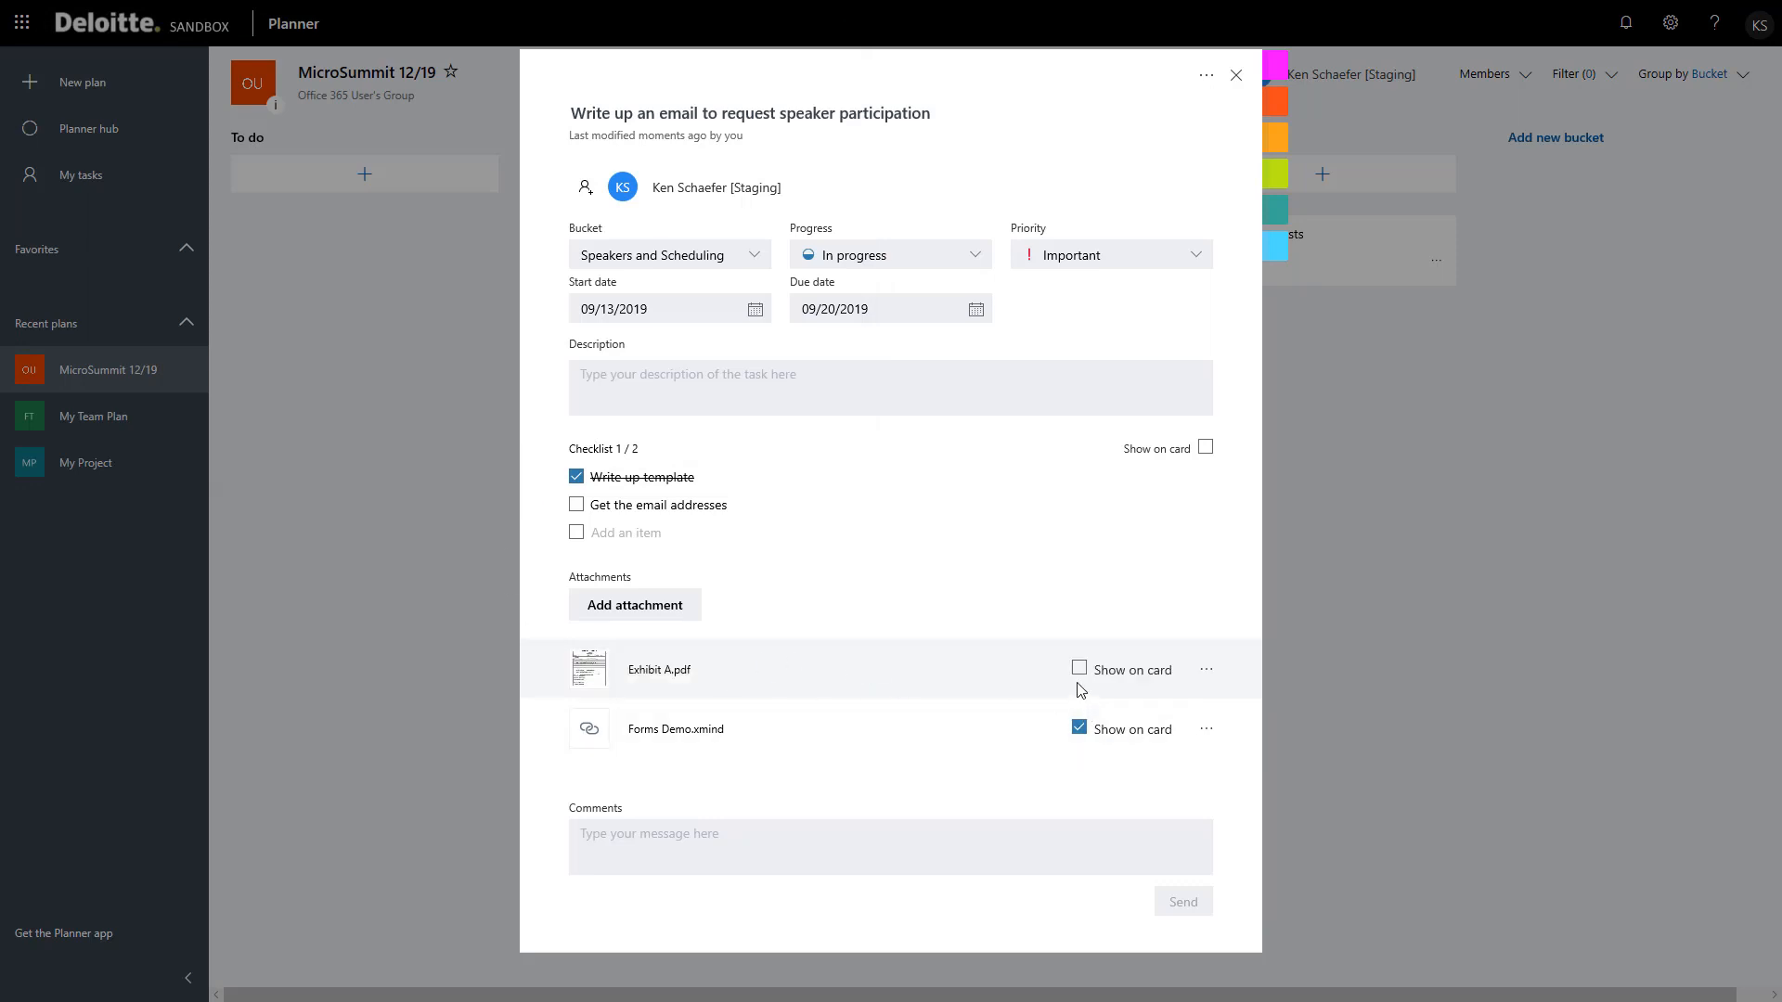
{"action": "left_click", "coordinate": [1078, 668]}
{"action": "left_click", "coordinate": [1396, 542]}
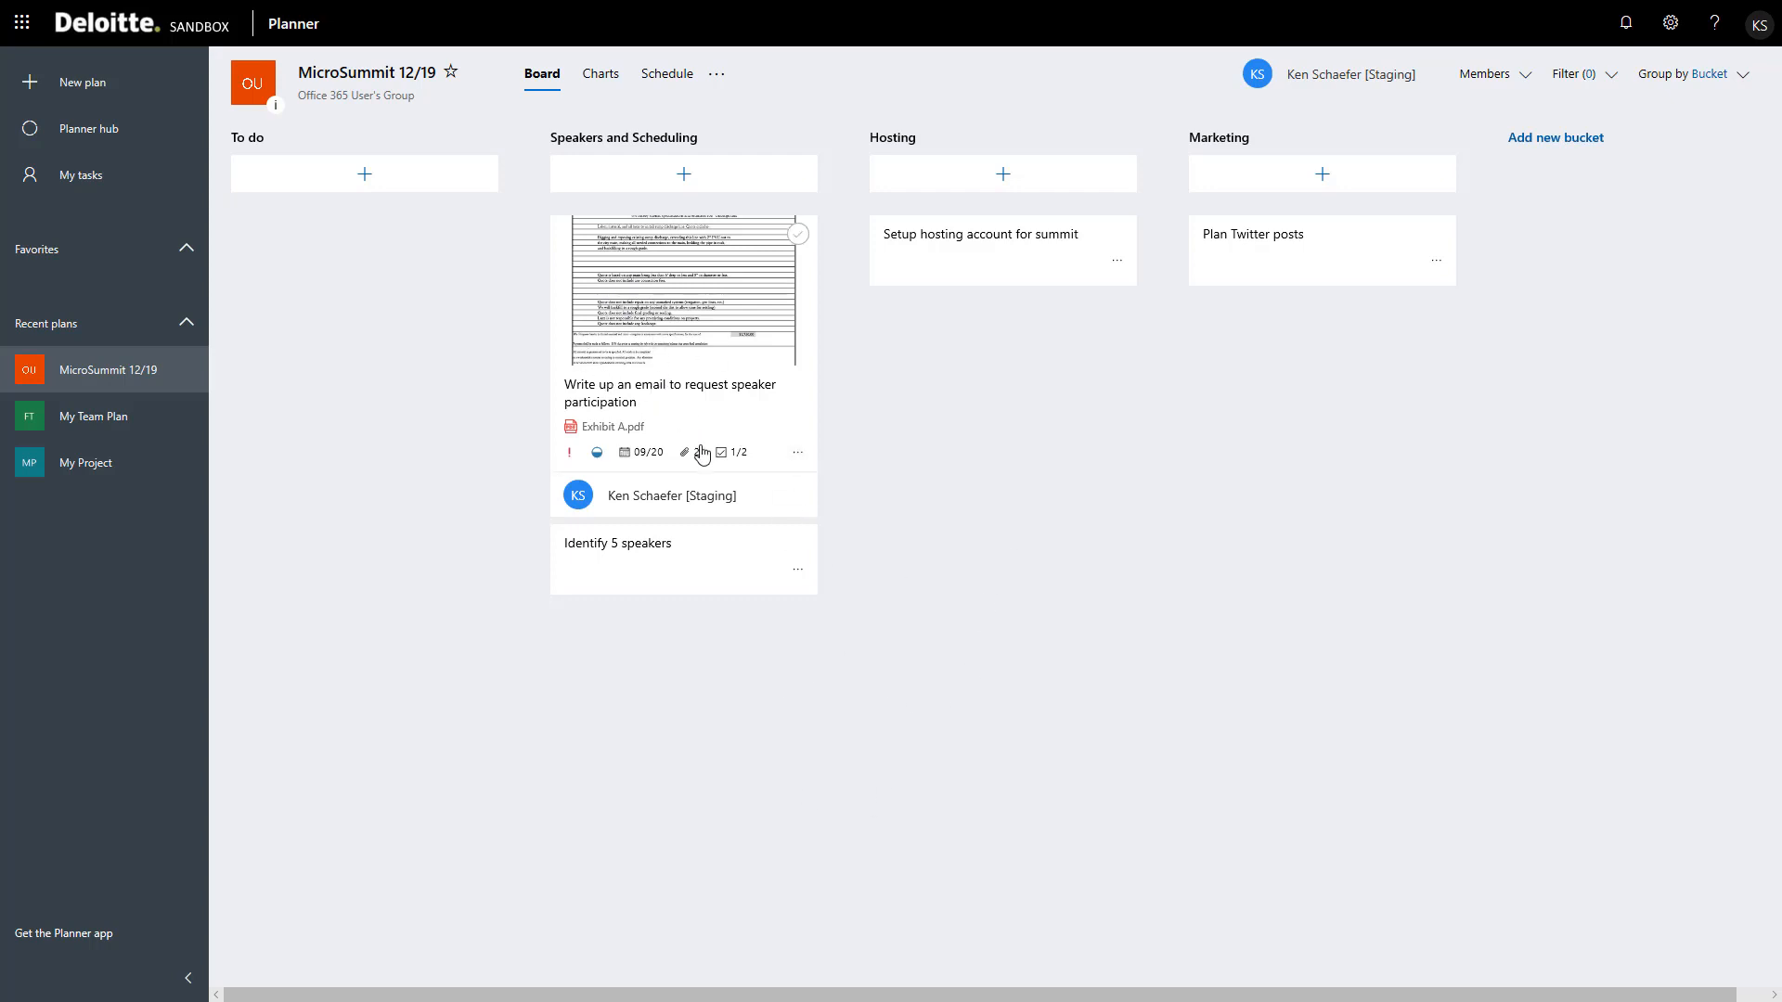
- Attach Forms Demo Title.png from the SnagIt folder in Pictures to the speaker email task and show it on the card
{"action": "left_click", "coordinate": [802, 420]}
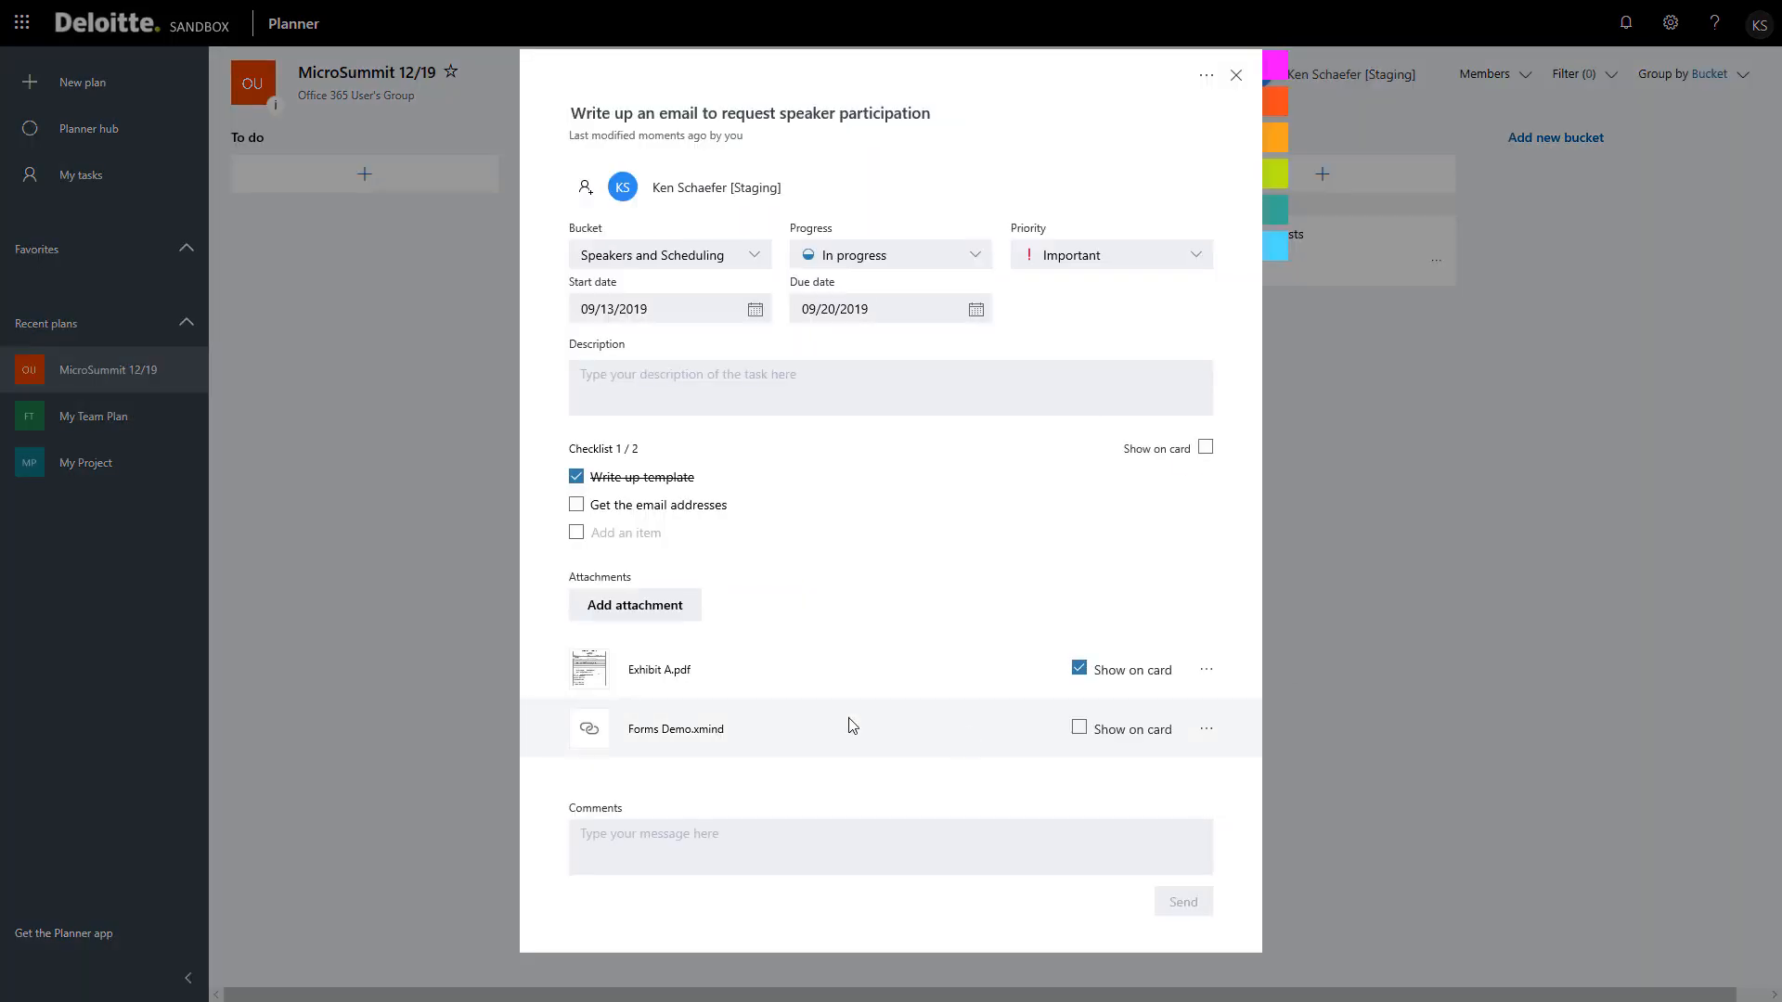
{"action": "left_click", "coordinate": [634, 624]}
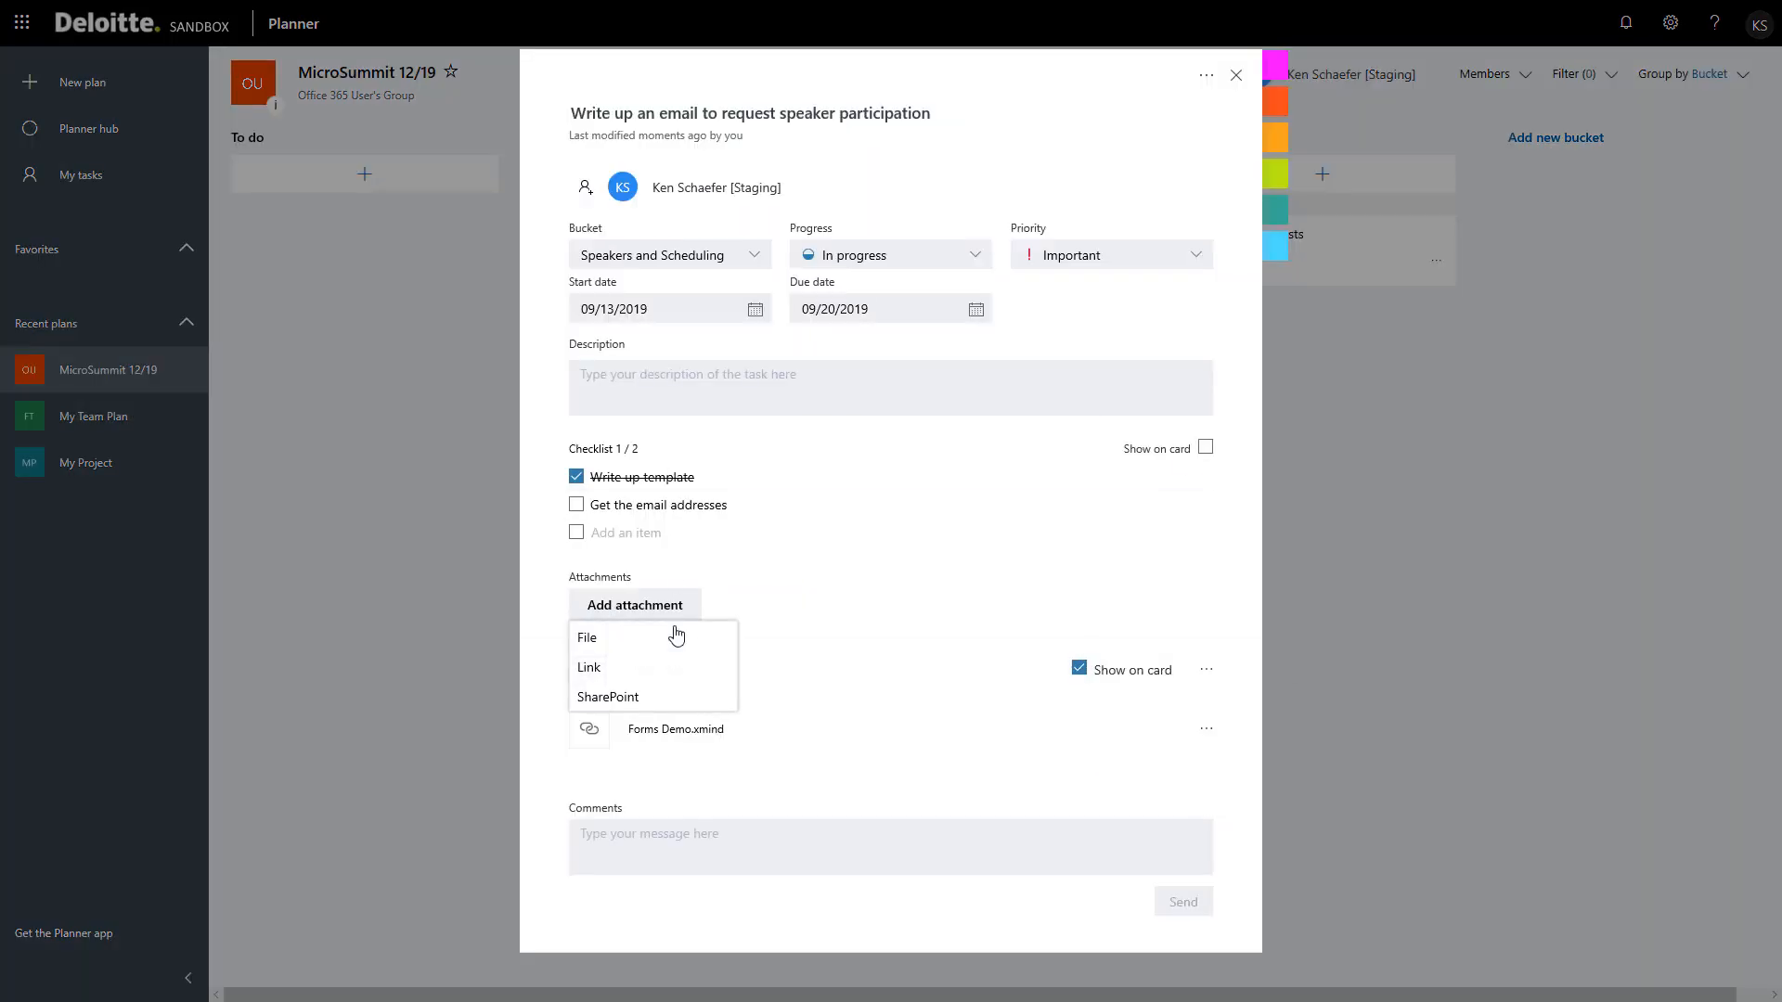
{"action": "left_click", "coordinate": [594, 637]}
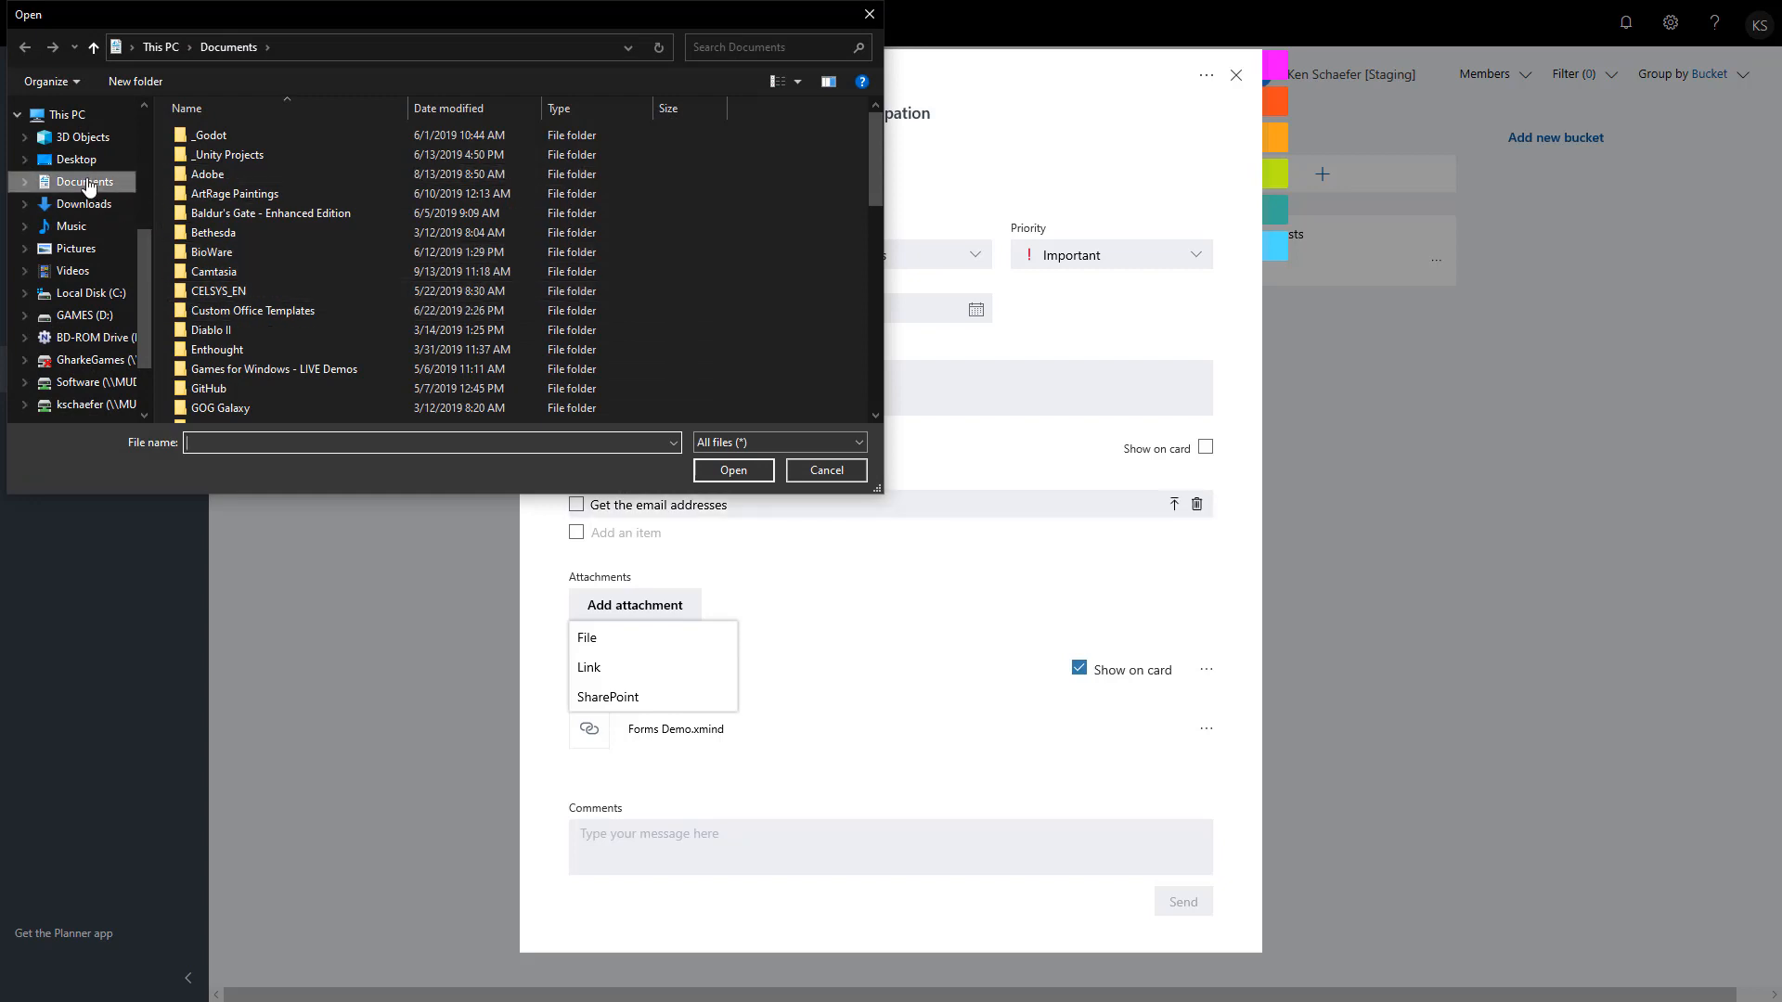
{"action": "left_click", "coordinate": [79, 249]}
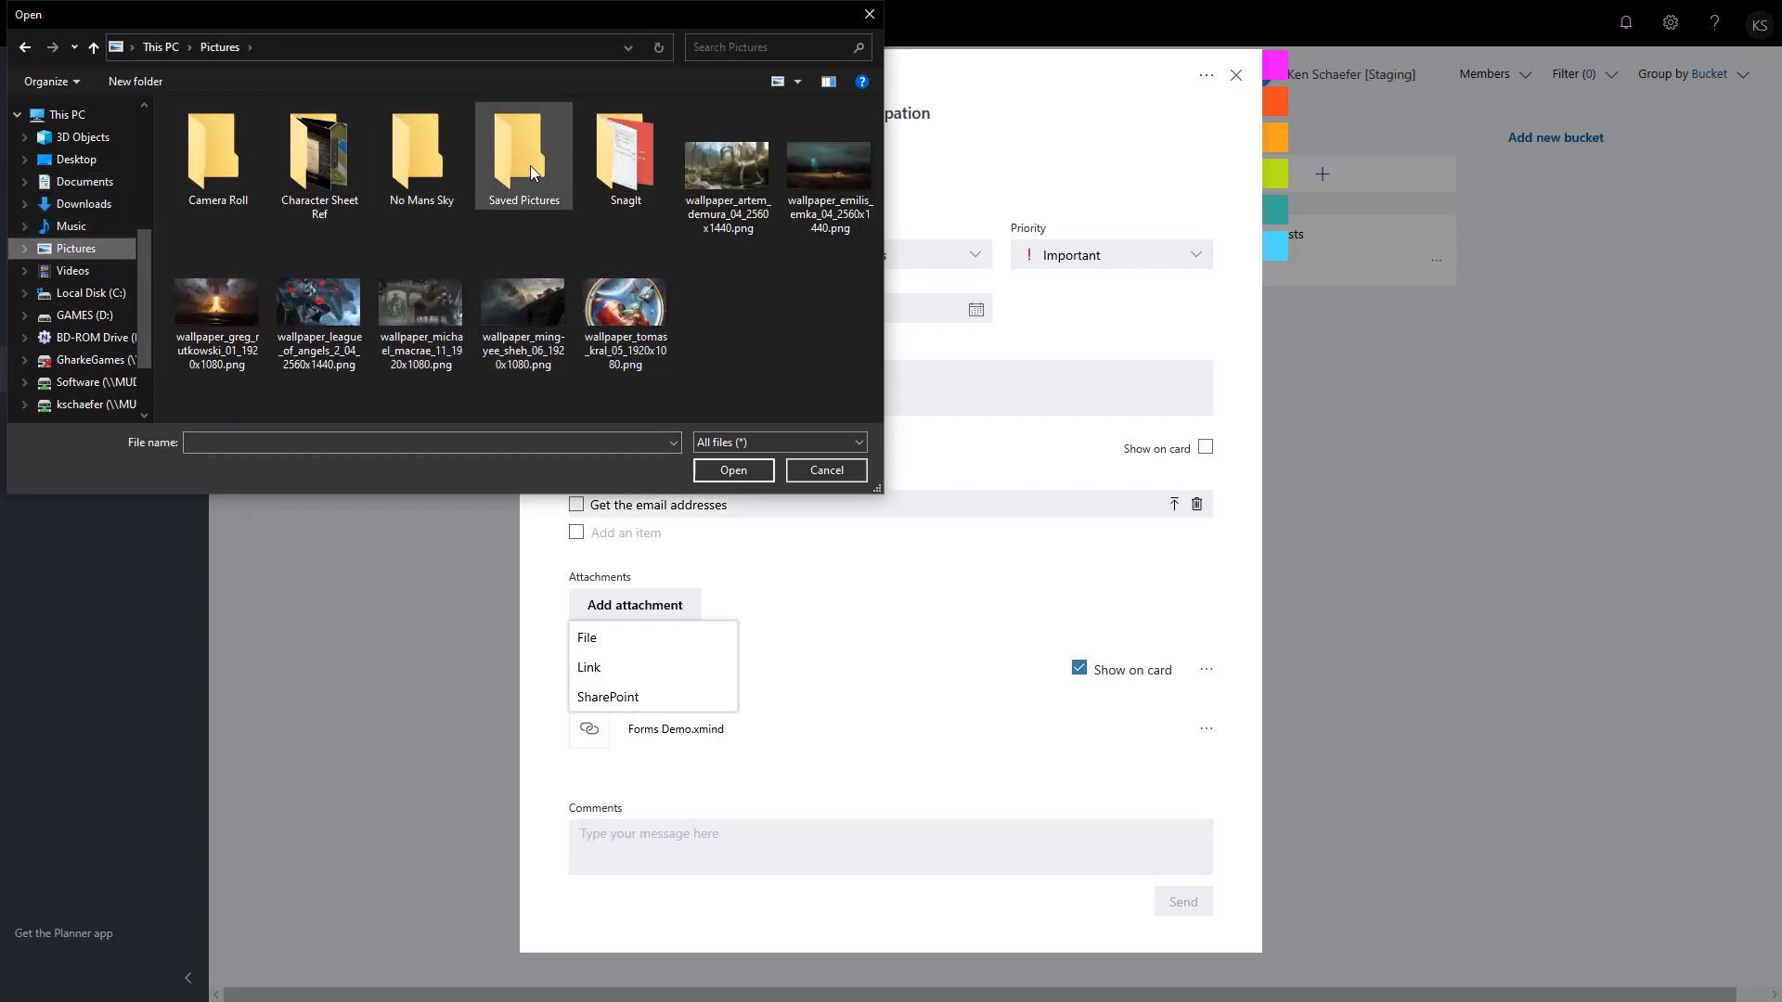
{"action": "double_click", "coordinate": [578, 167]}
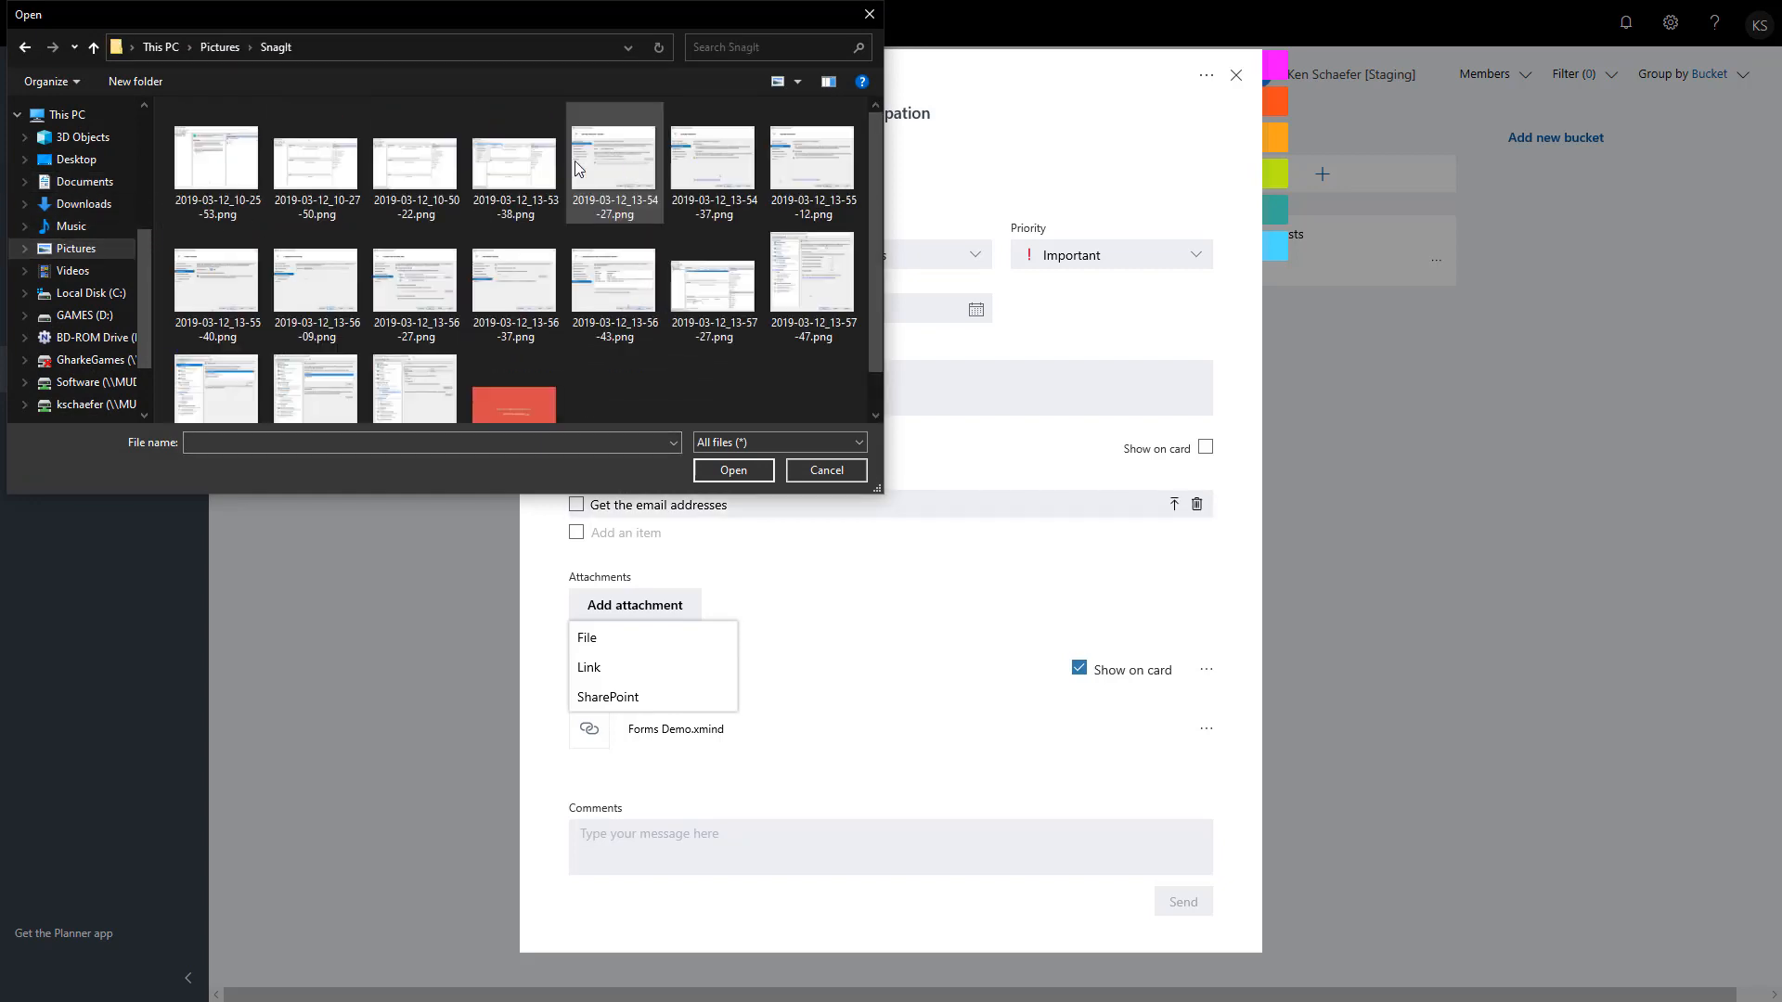
{"action": "double_click", "coordinate": [521, 390]}
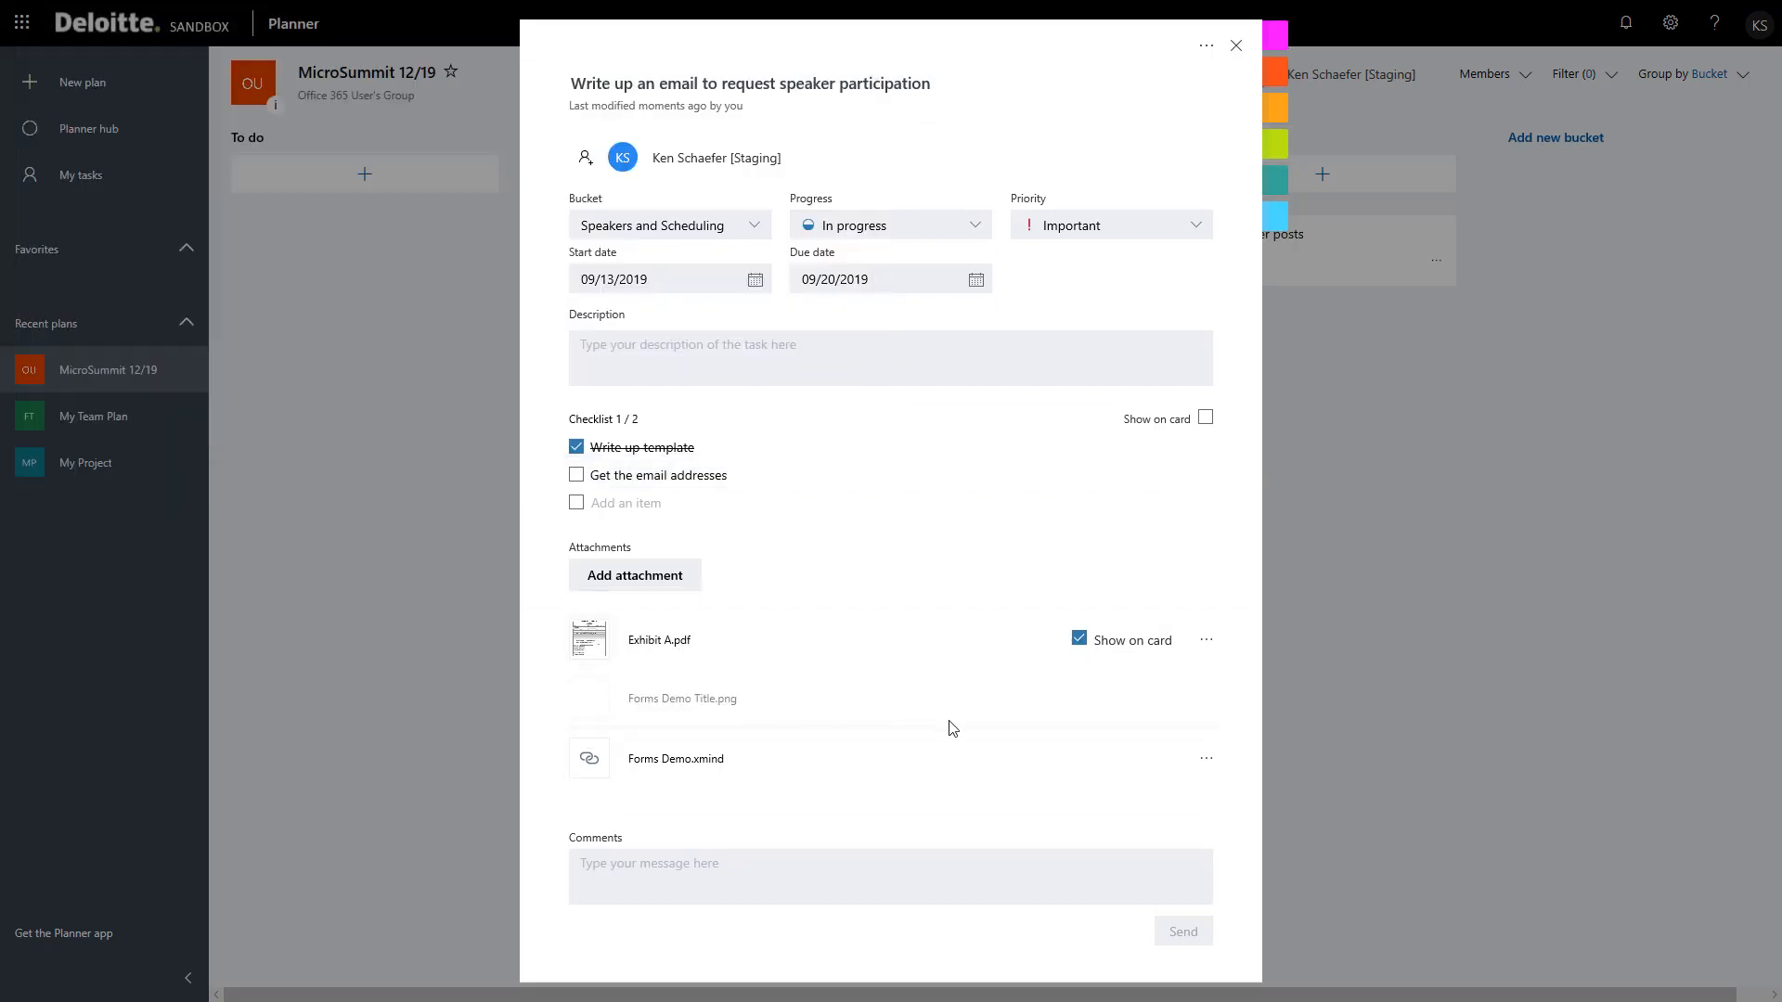
{"action": "left_click", "coordinate": [1078, 698]}
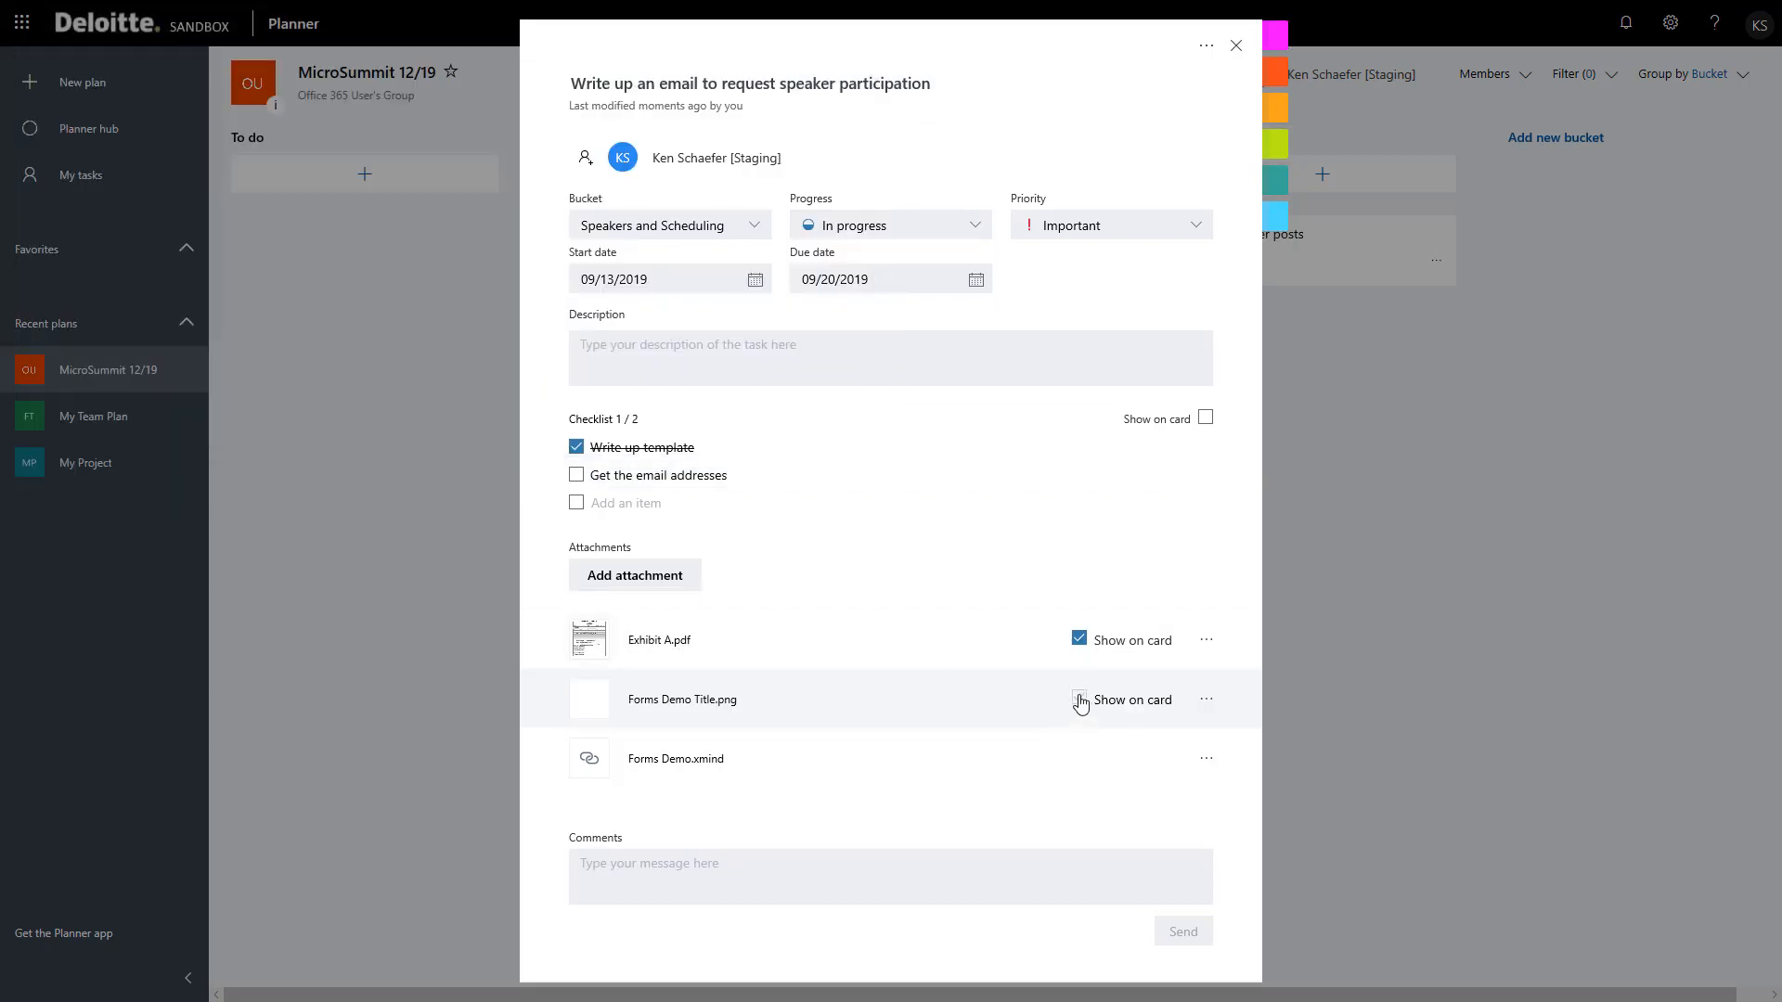
{"action": "left_click", "coordinate": [1348, 660]}
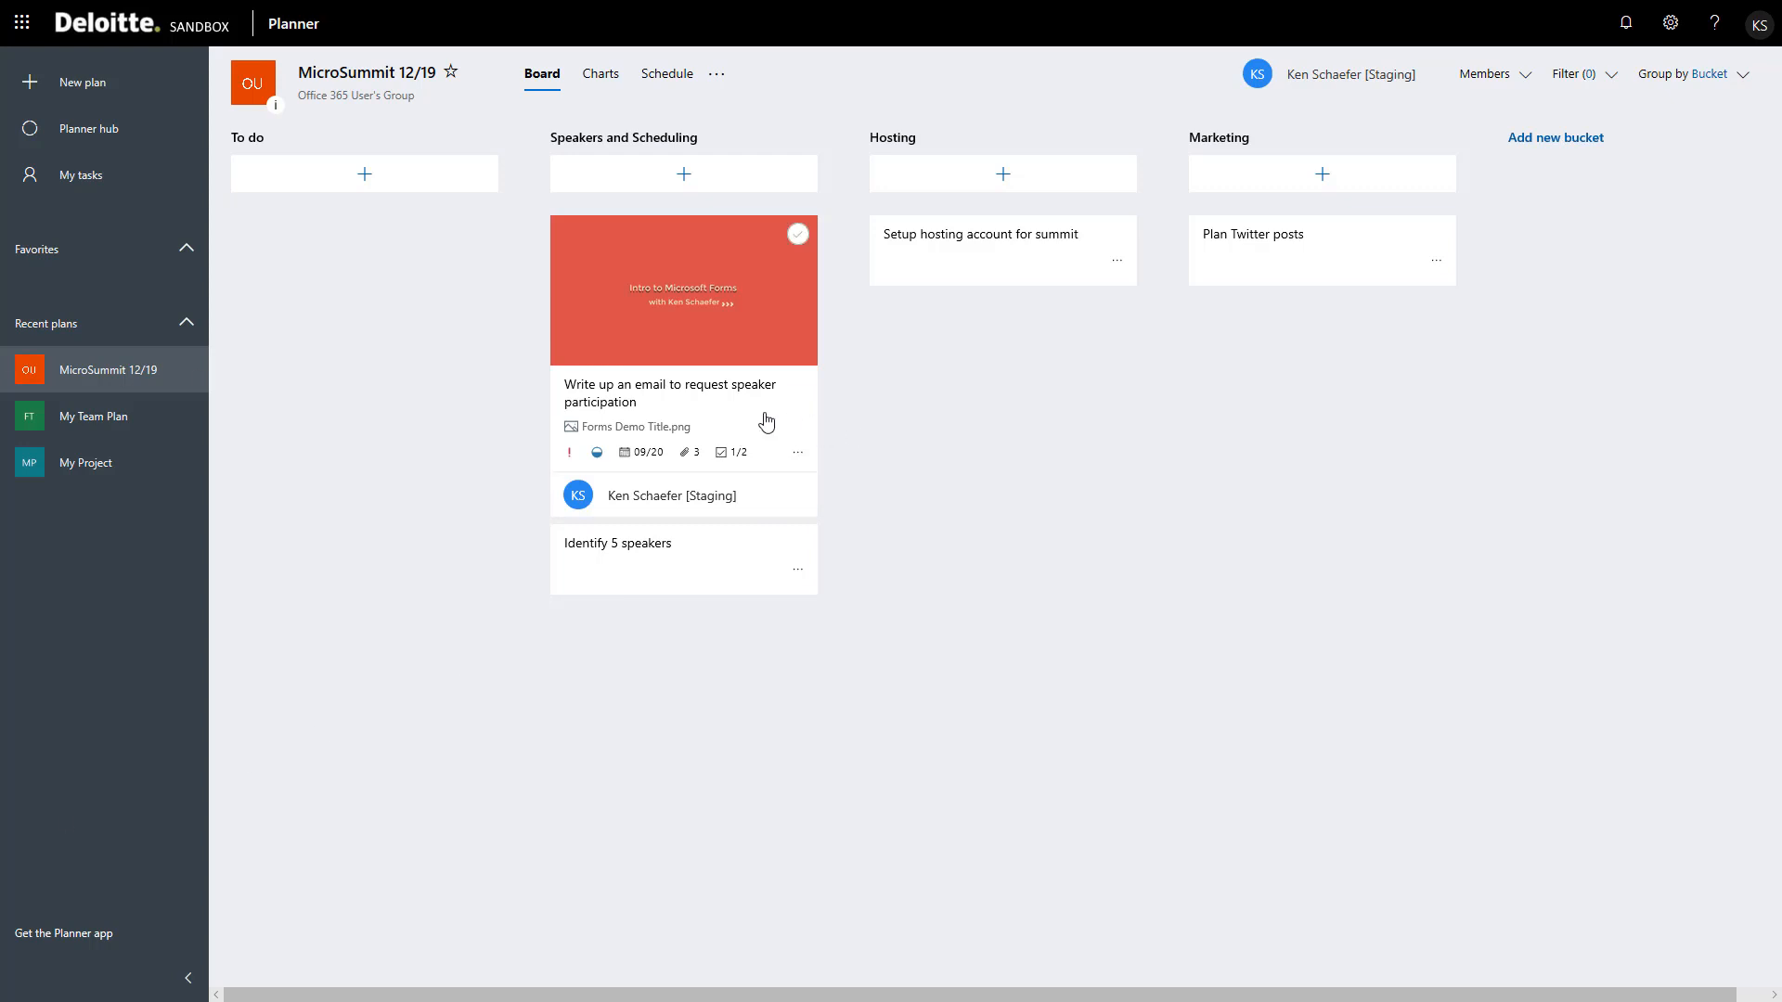
- Post the comment "Can someone help me with this?" on the speaker email task
{"action": "left_click", "coordinate": [799, 393]}
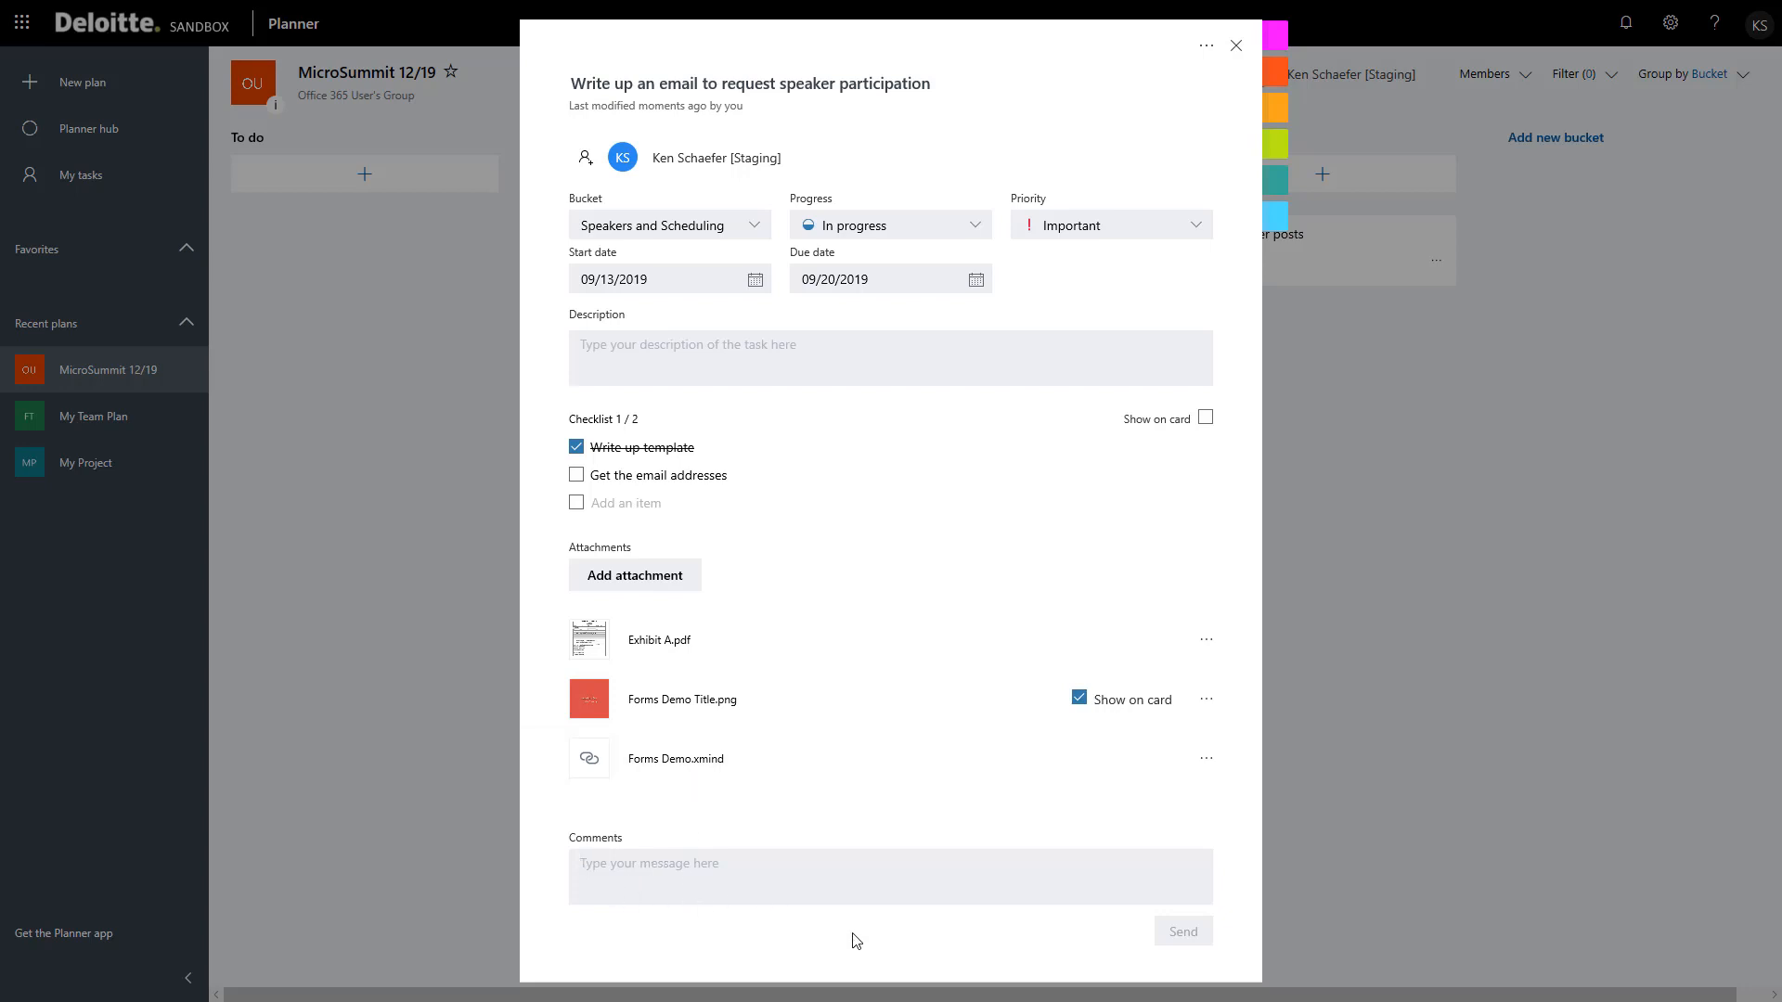
{"action": "type", "text": "Tha"}
{"action": "key", "text": "BackSpace"}
{"action": "key", "text": "BackSpace"}
{"action": "key", "text": "BackSpace"}
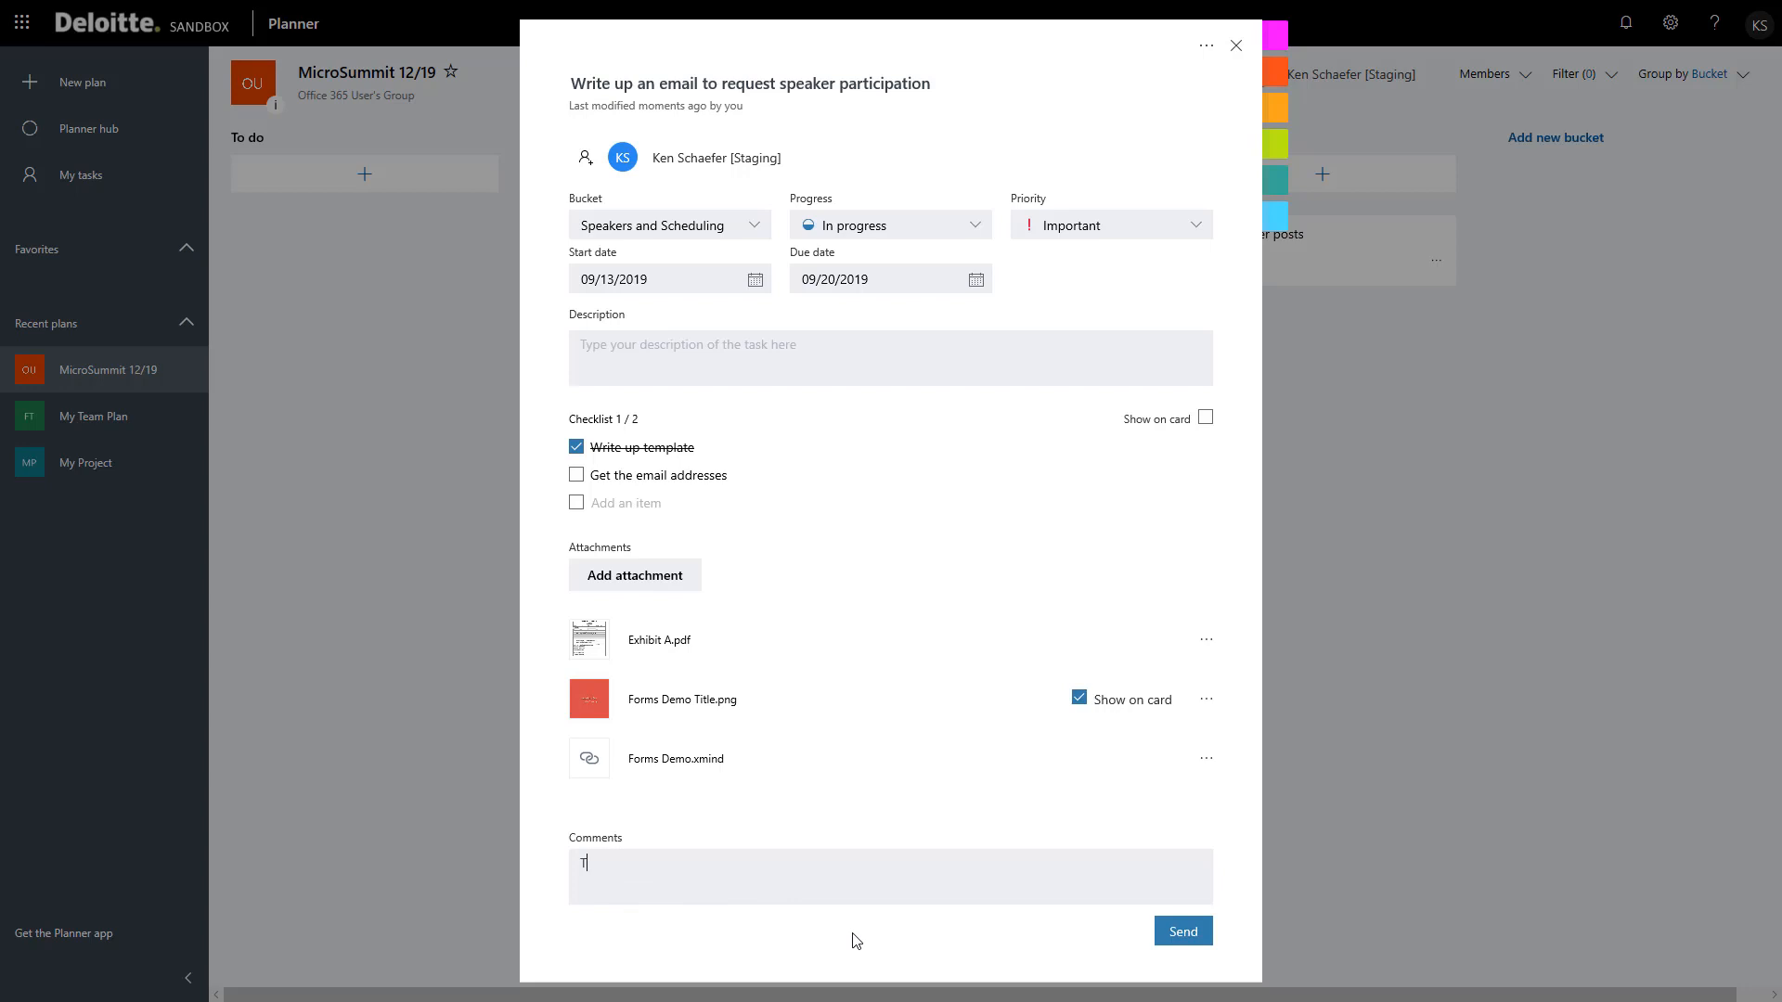
{"action": "type", "text": "Can someone help me with this?"}
{"action": "key", "text": "Return"}
{"action": "left_click", "coordinate": [1173, 932]}
- Review the speaker email task's comment history and details, and return to the plan board
{"action": "scroll", "coordinate": [764, 828], "scroll_direction": "down", "scroll_amount": 1}
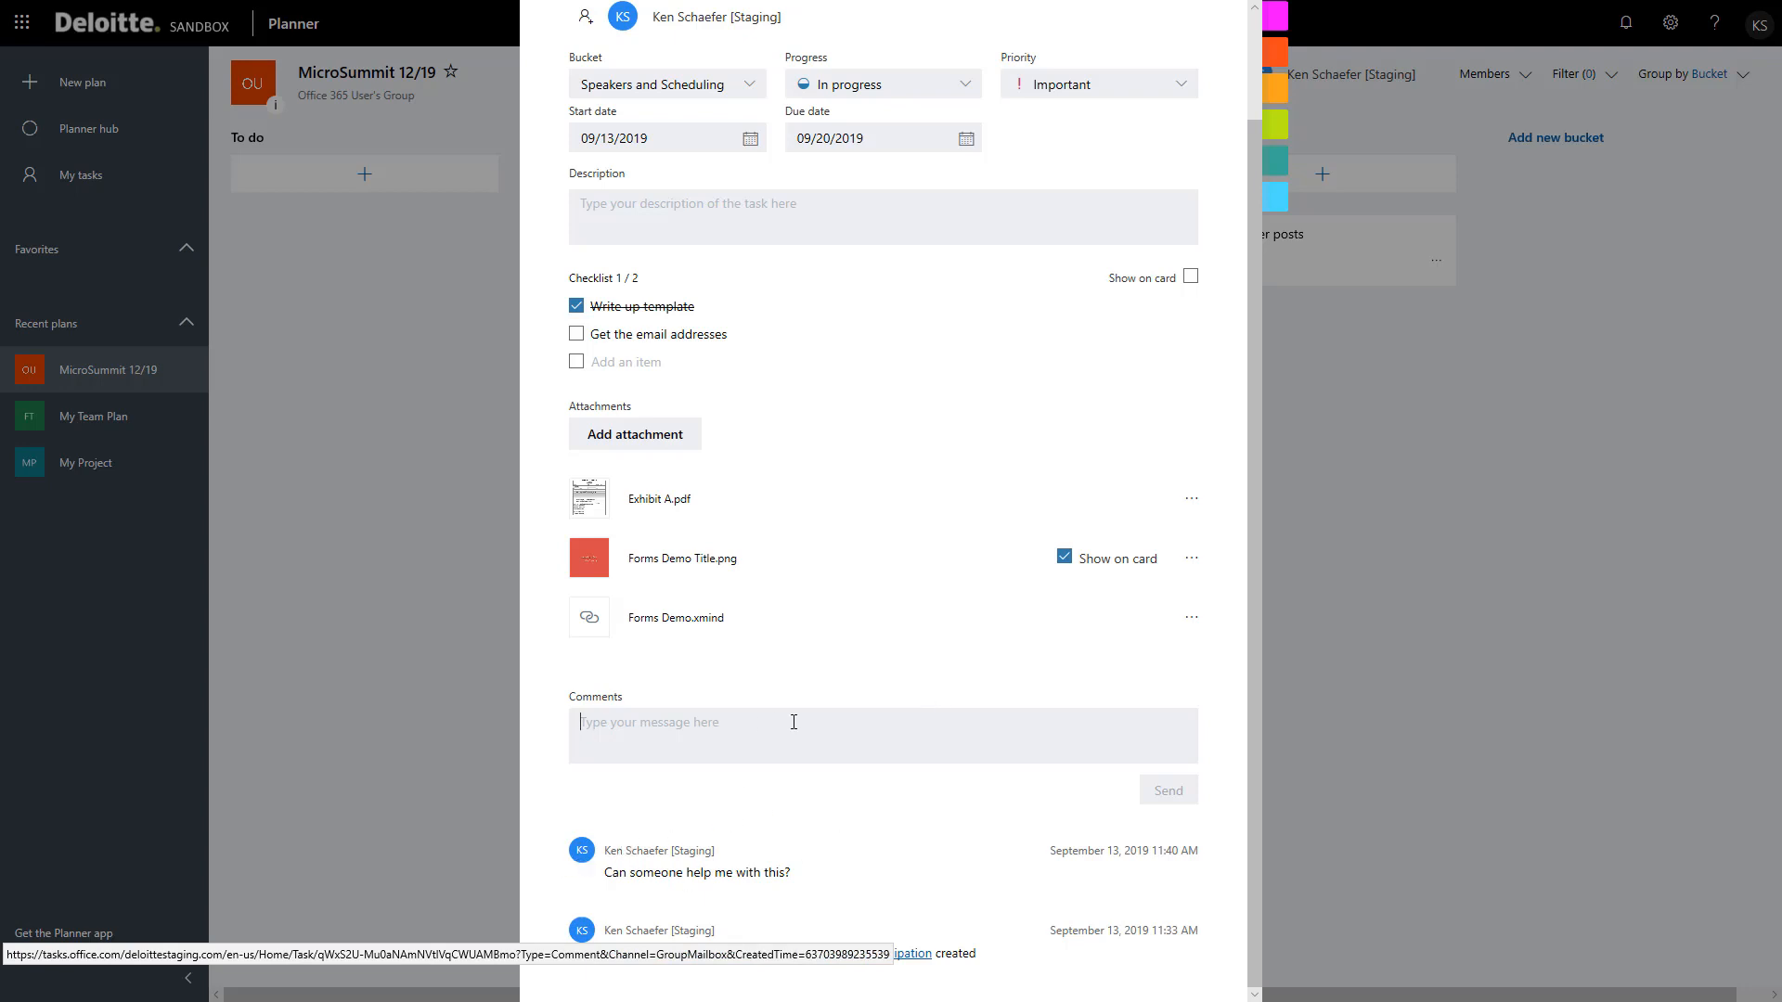
{"action": "scroll", "coordinate": [948, 697], "scroll_direction": "up", "scroll_amount": 2}
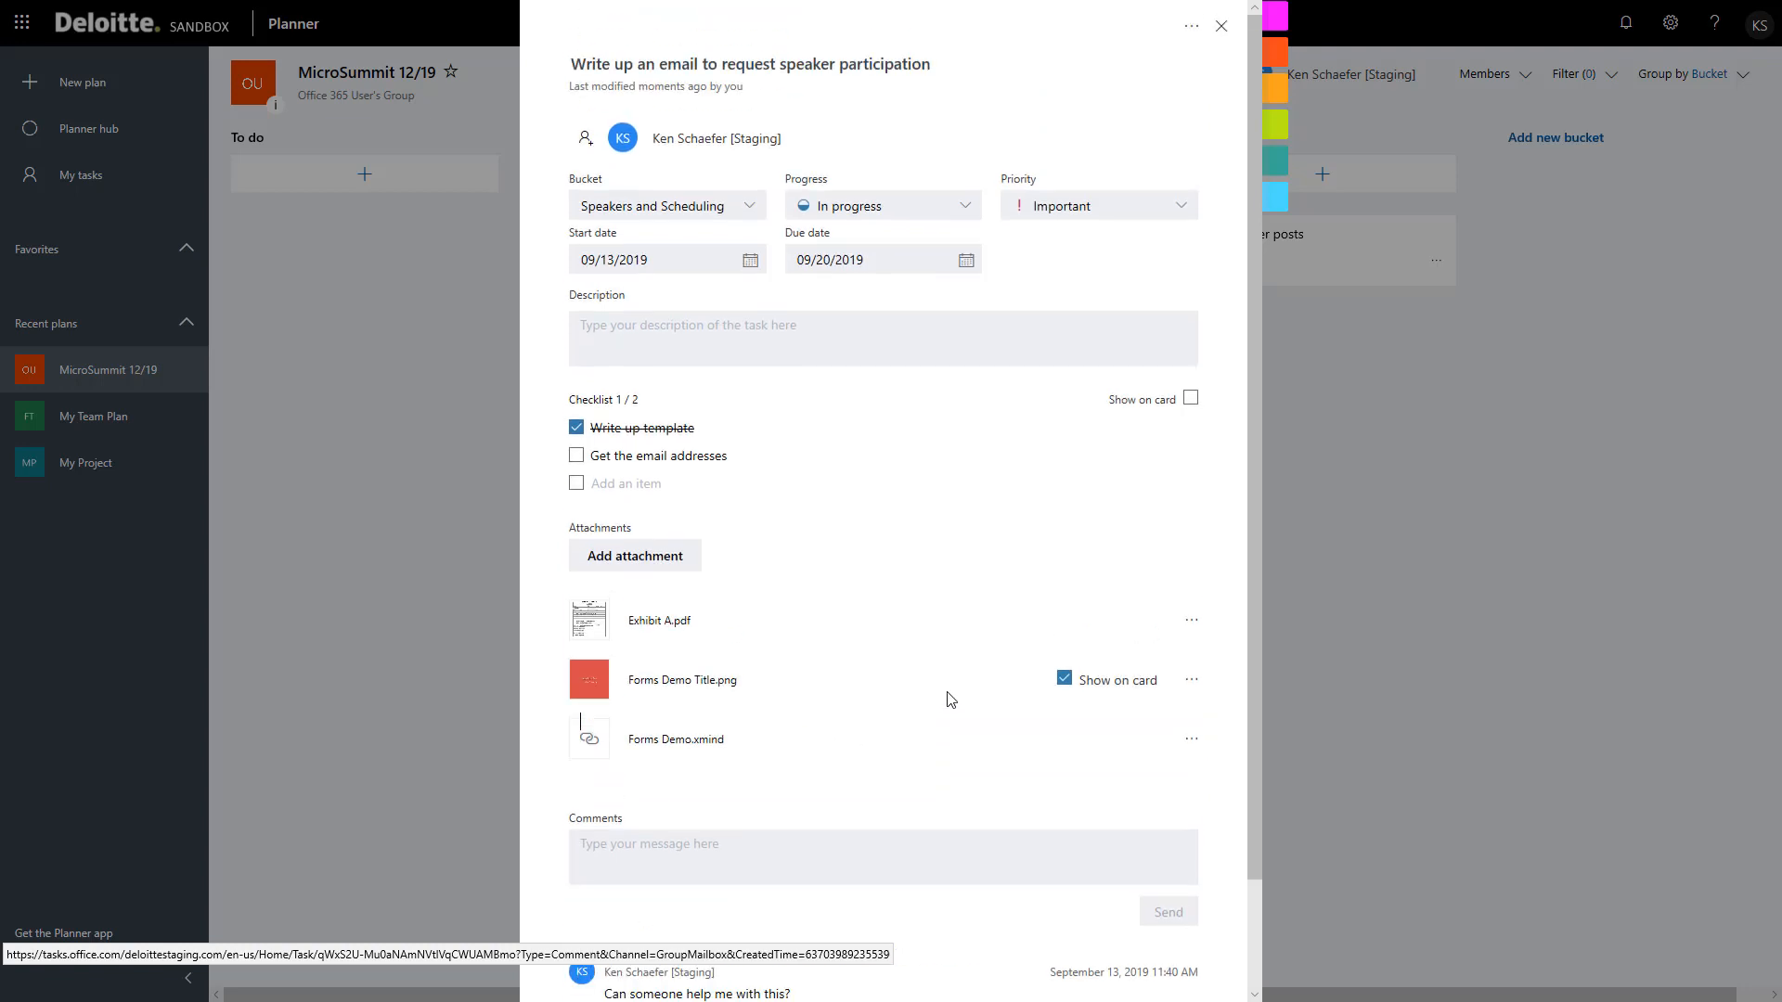
{"action": "scroll", "coordinate": [951, 699], "scroll_direction": "down", "scroll_amount": 2}
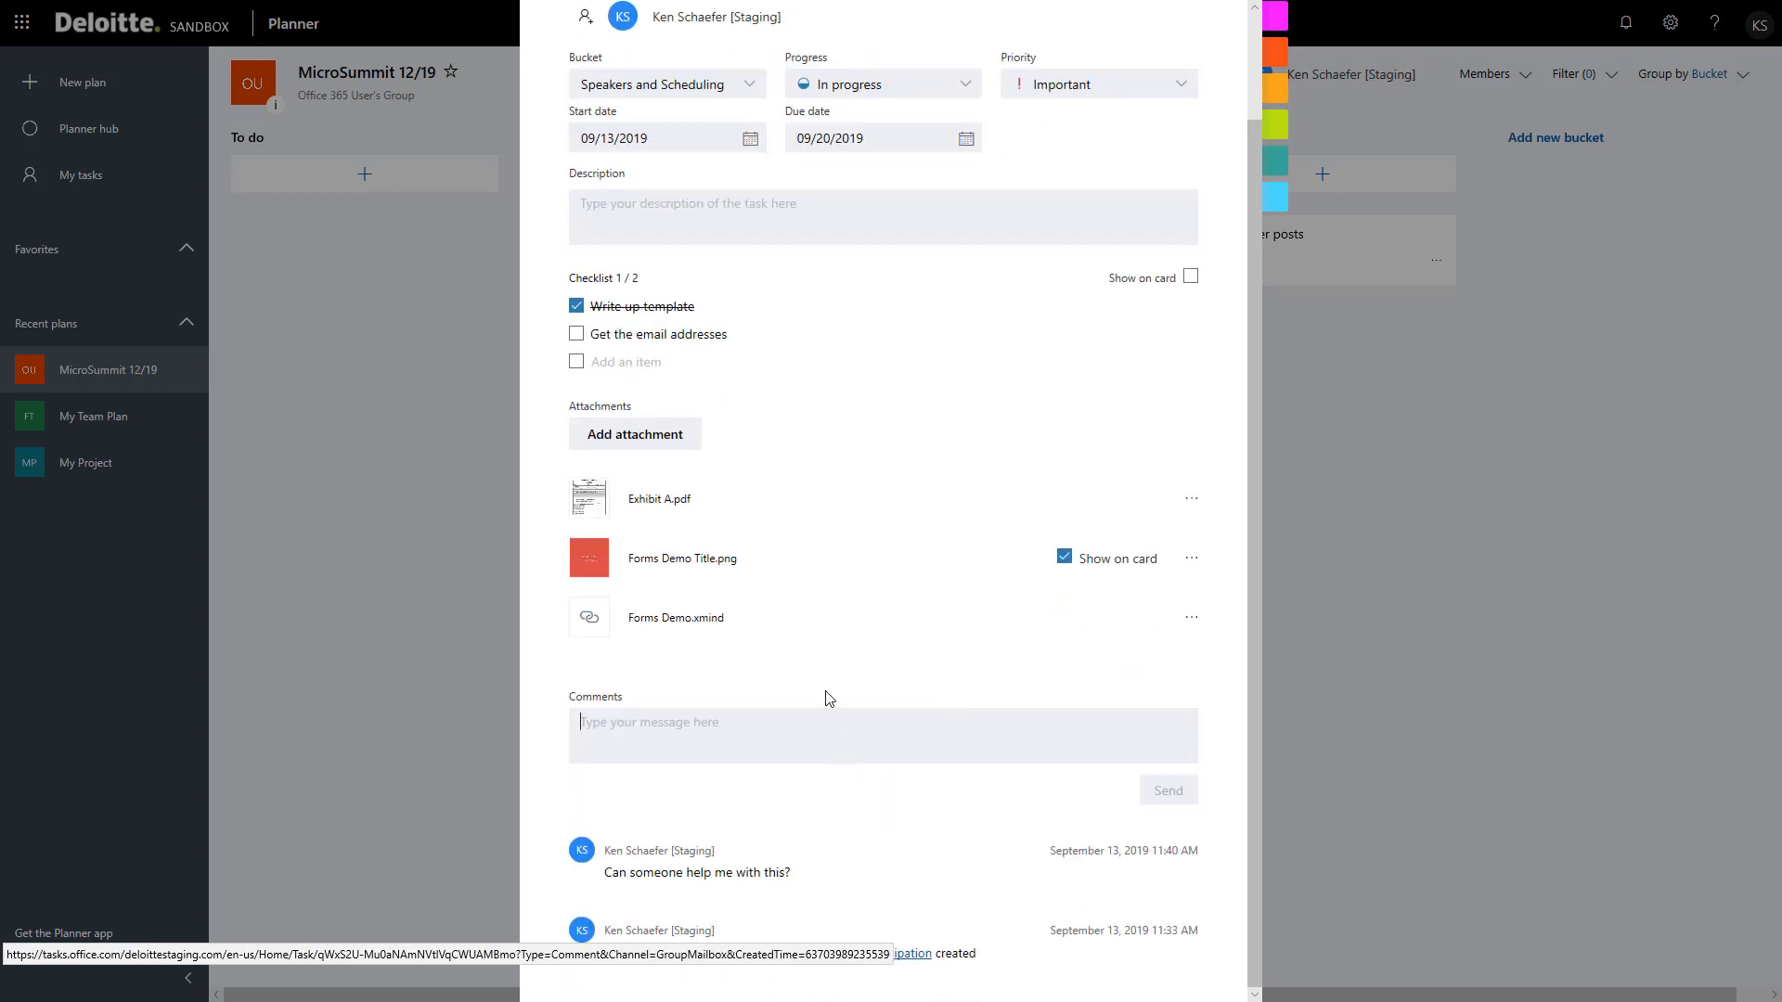
{"action": "scroll", "coordinate": [854, 700], "scroll_direction": "up", "scroll_amount": 2}
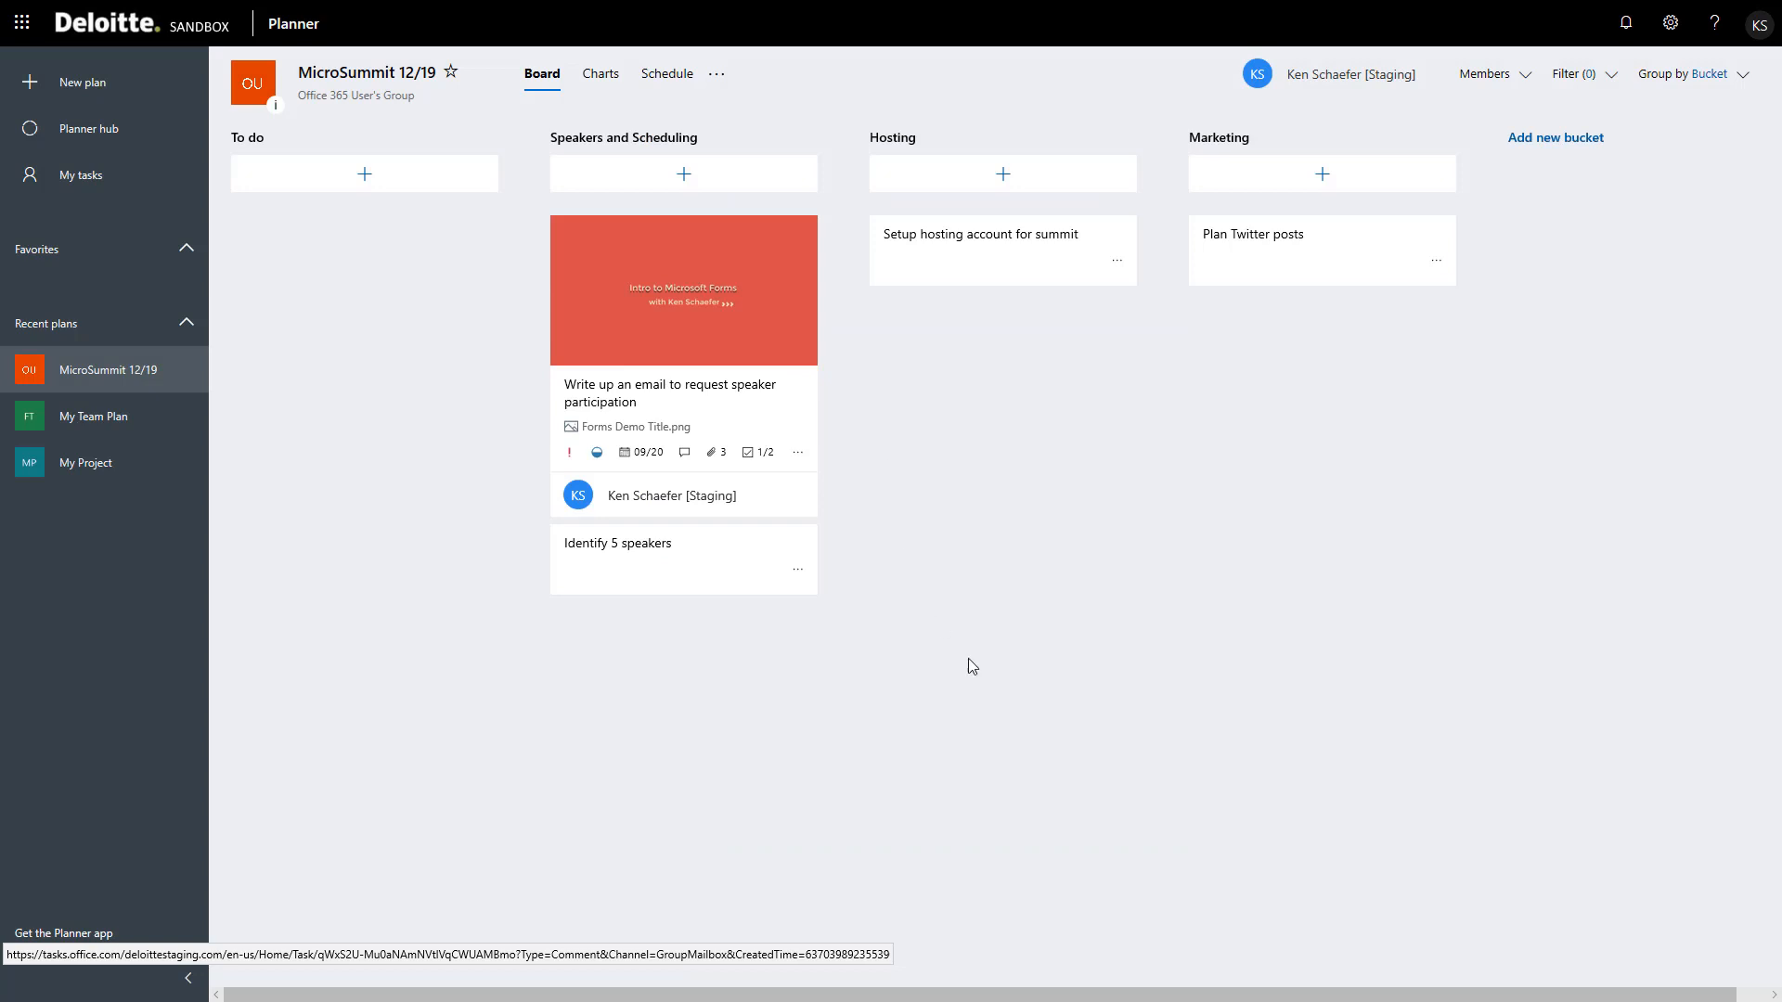
{"action": "left_click", "coordinate": [707, 398]}
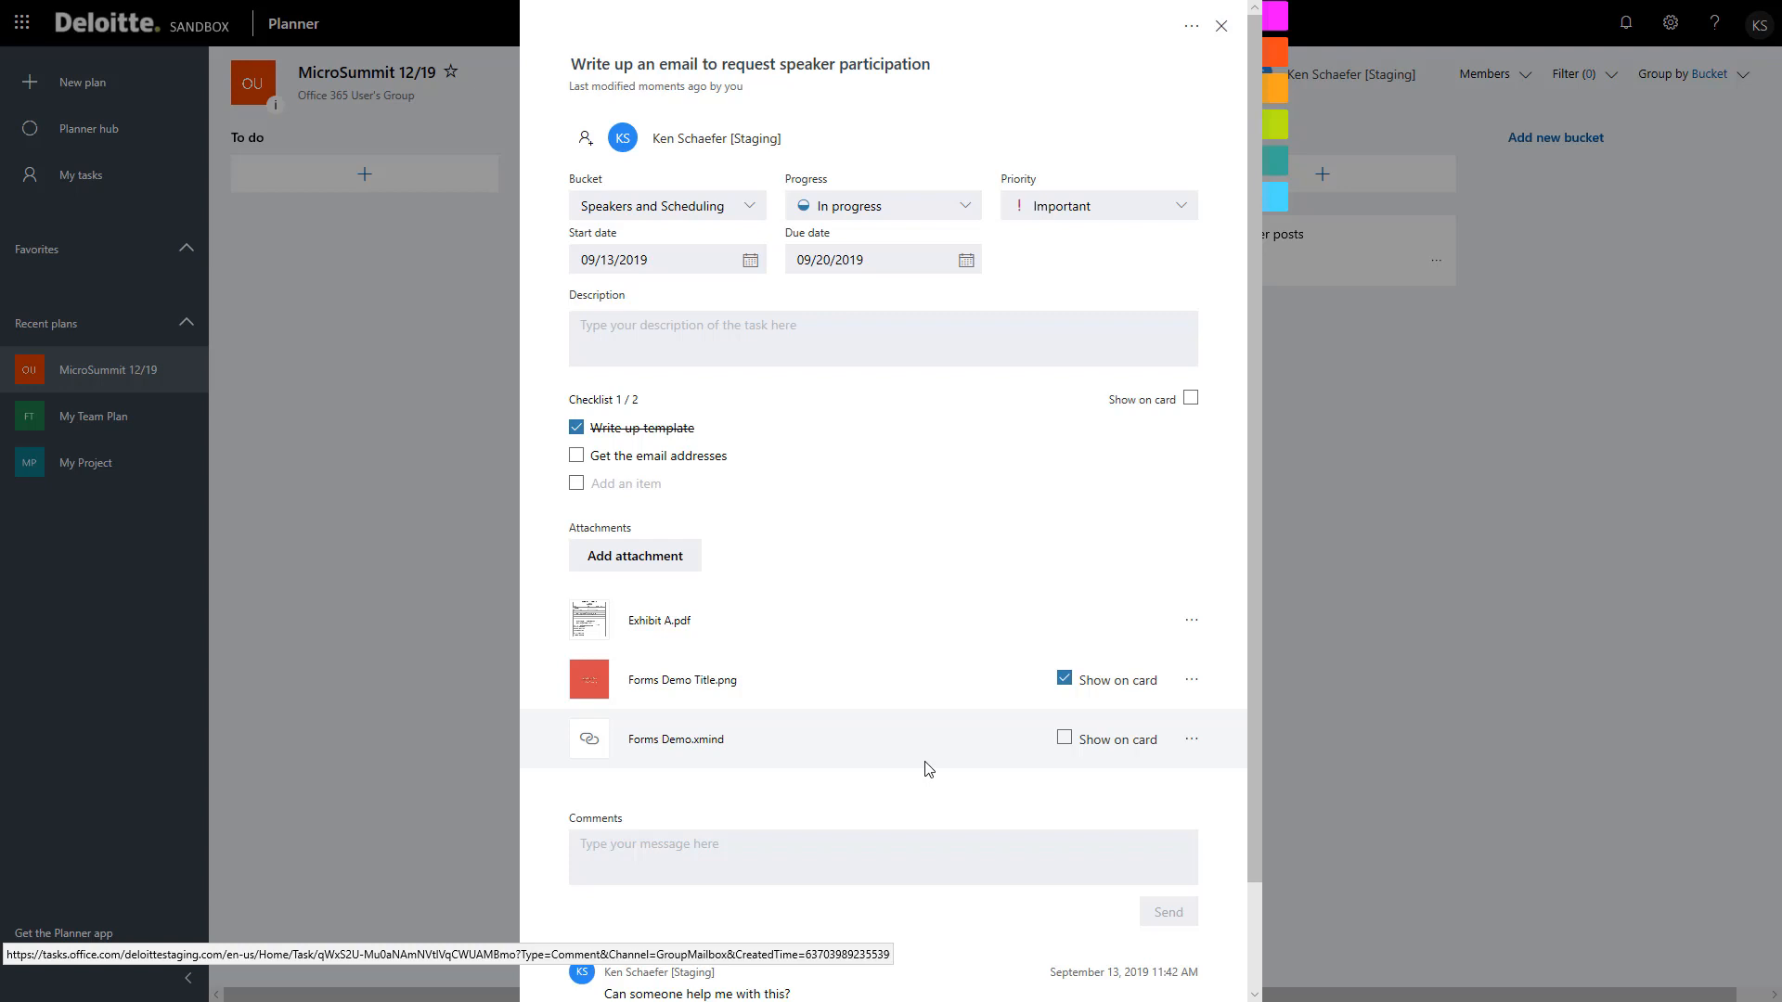
{"action": "scroll", "coordinate": [934, 727], "scroll_direction": "down", "scroll_amount": 1}
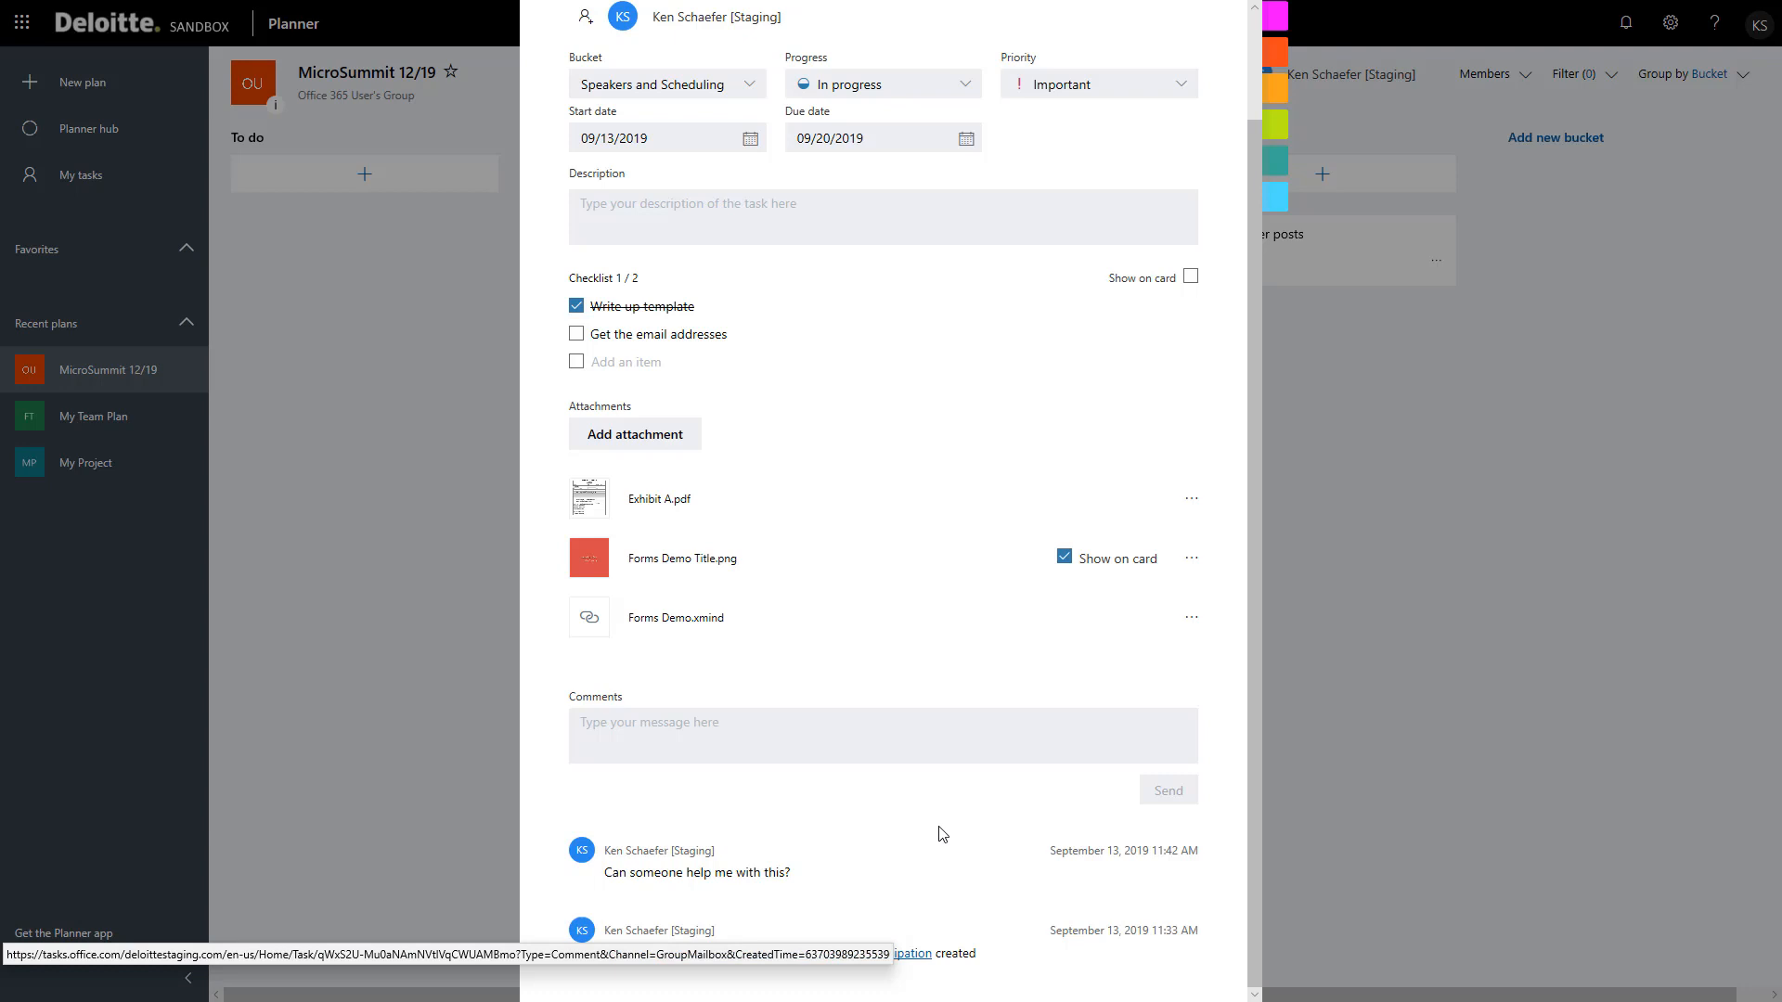
{"action": "scroll", "coordinate": [928, 543], "scroll_direction": "up", "scroll_amount": 3}
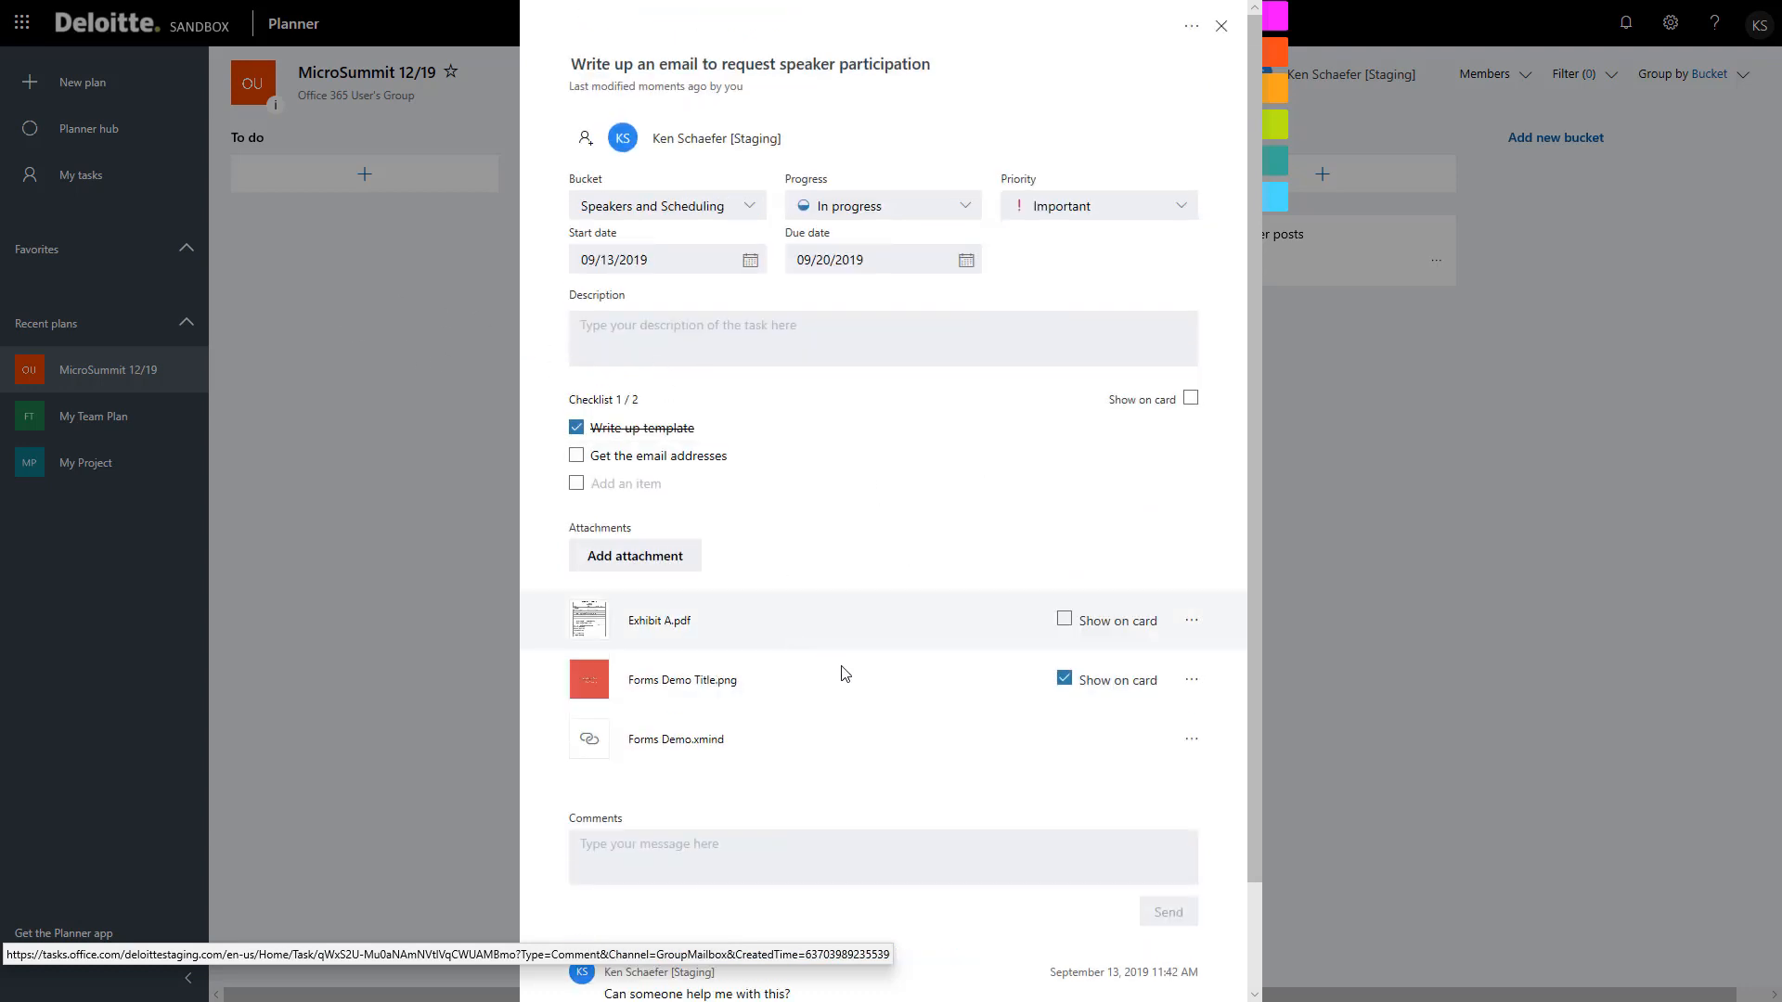
{"action": "scroll", "coordinate": [961, 733], "scroll_direction": "down", "scroll_amount": 3}
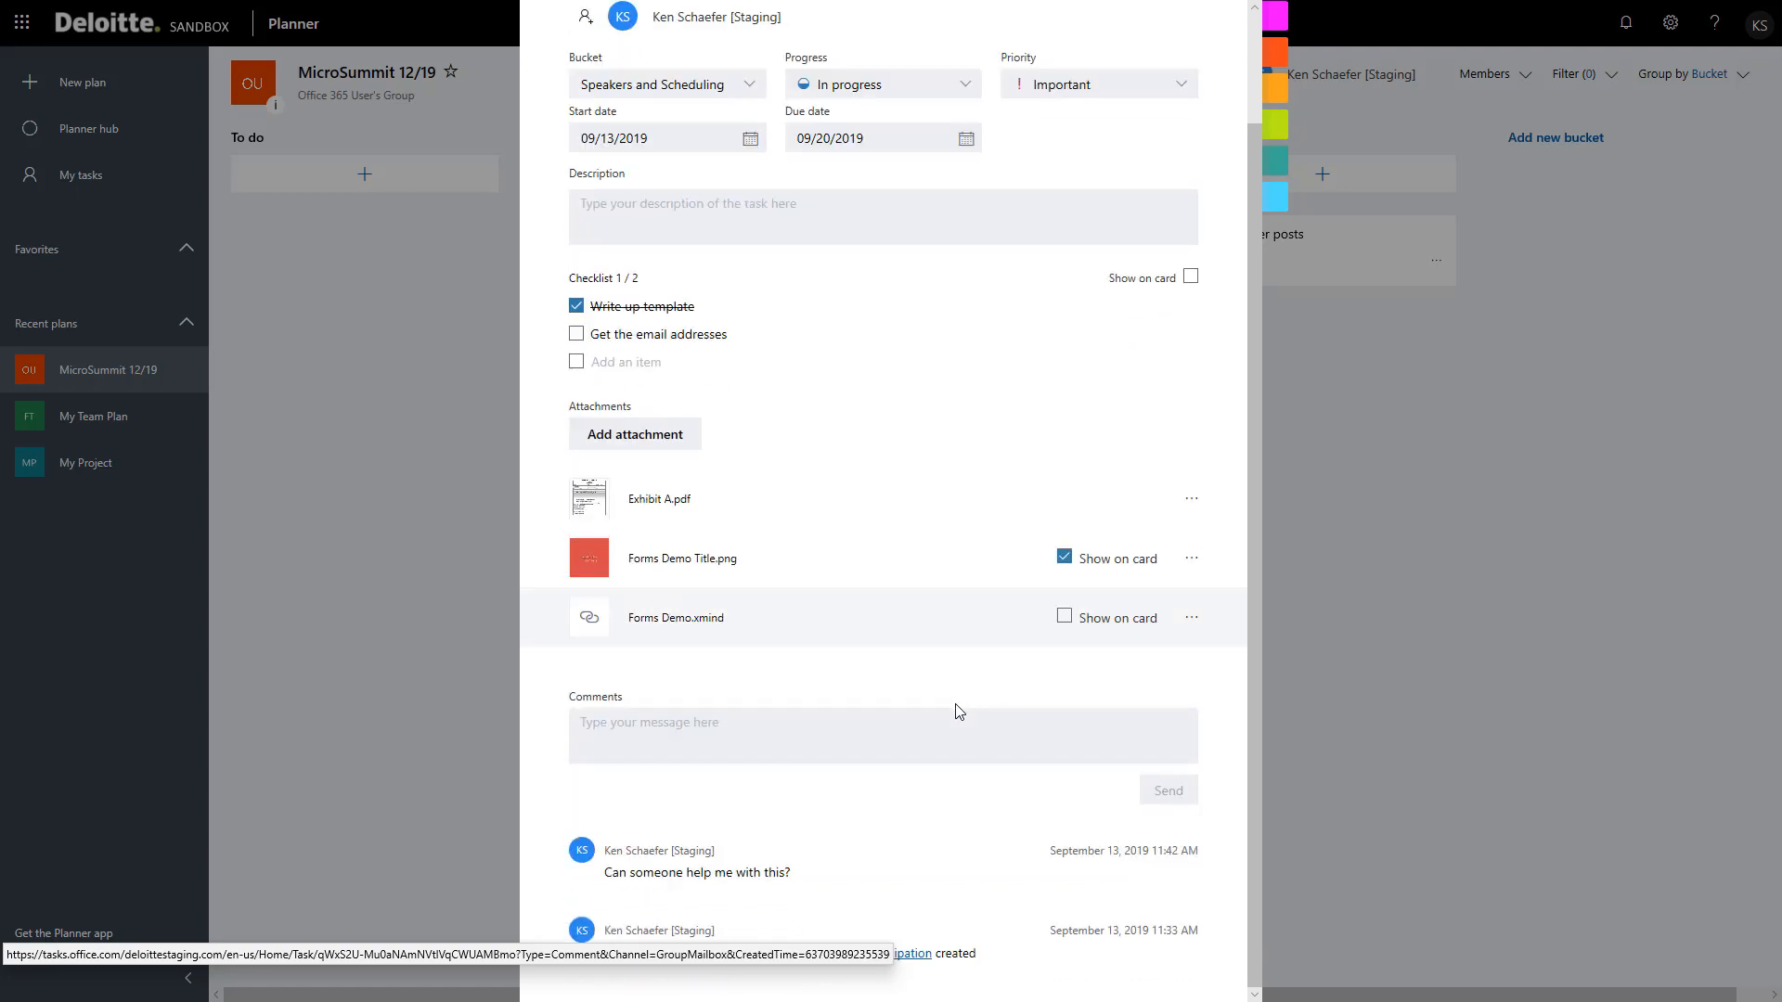
{"action": "scroll", "coordinate": [938, 390], "scroll_direction": "up", "scroll_amount": 3}
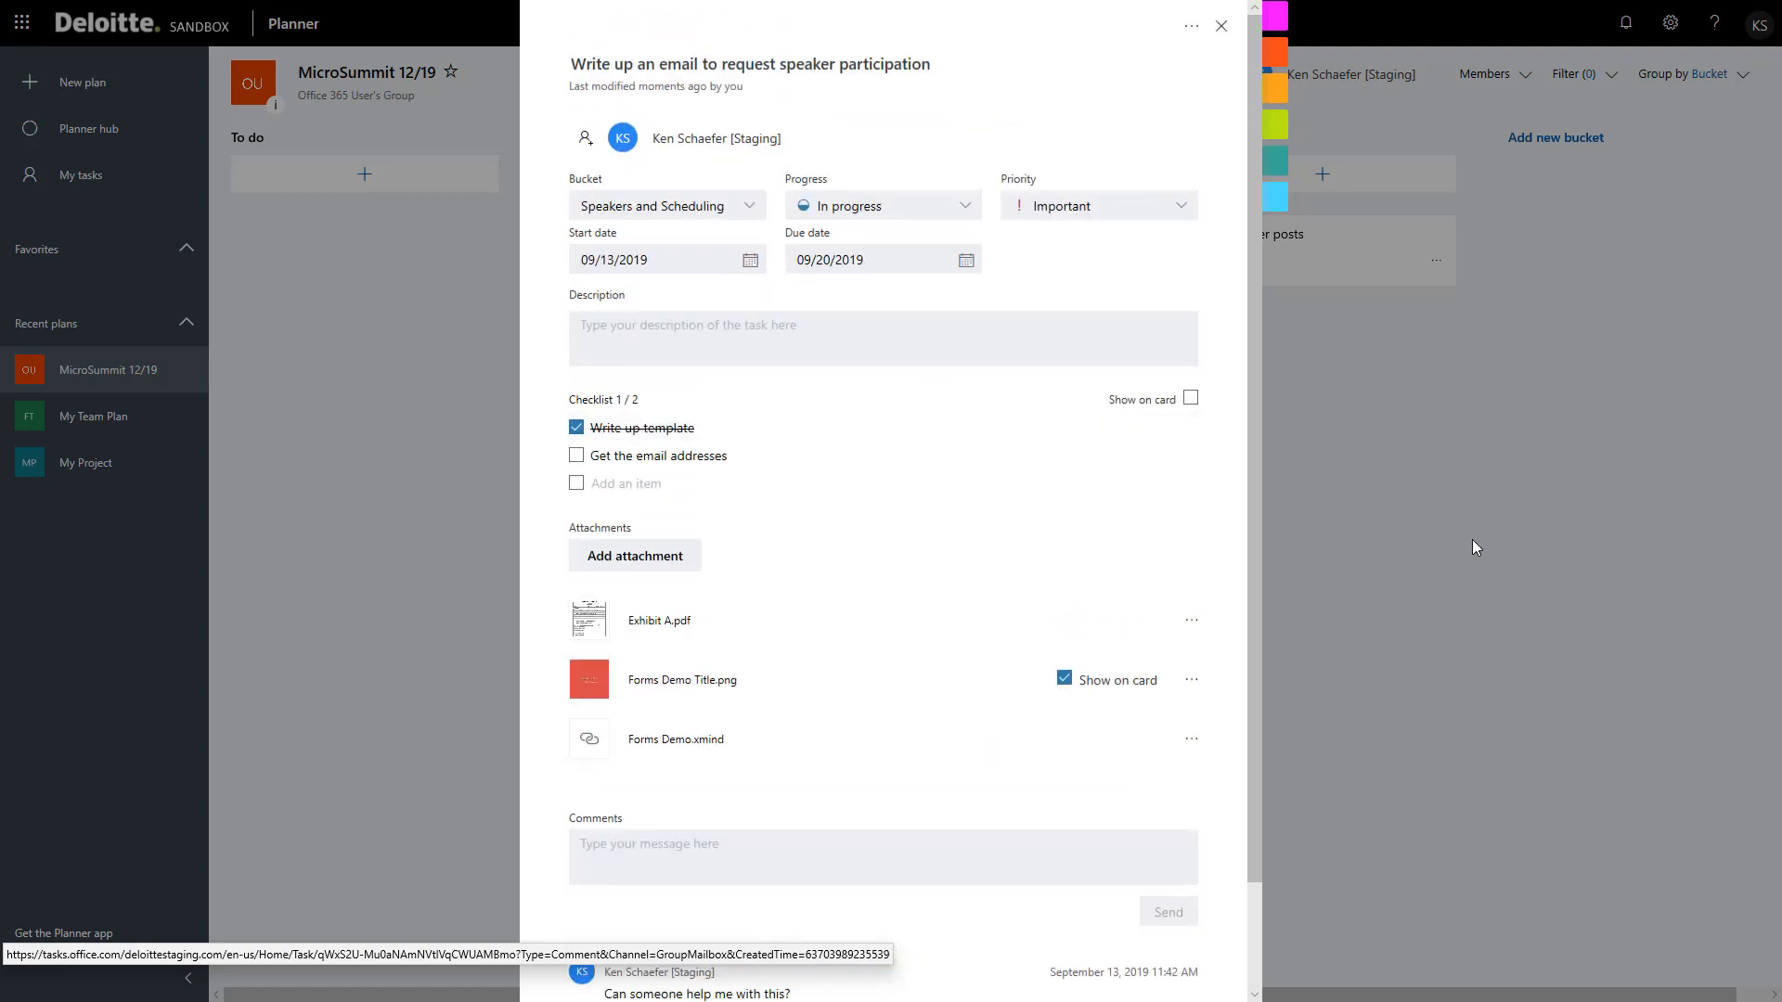
{"action": "left_click", "coordinate": [1355, 532]}
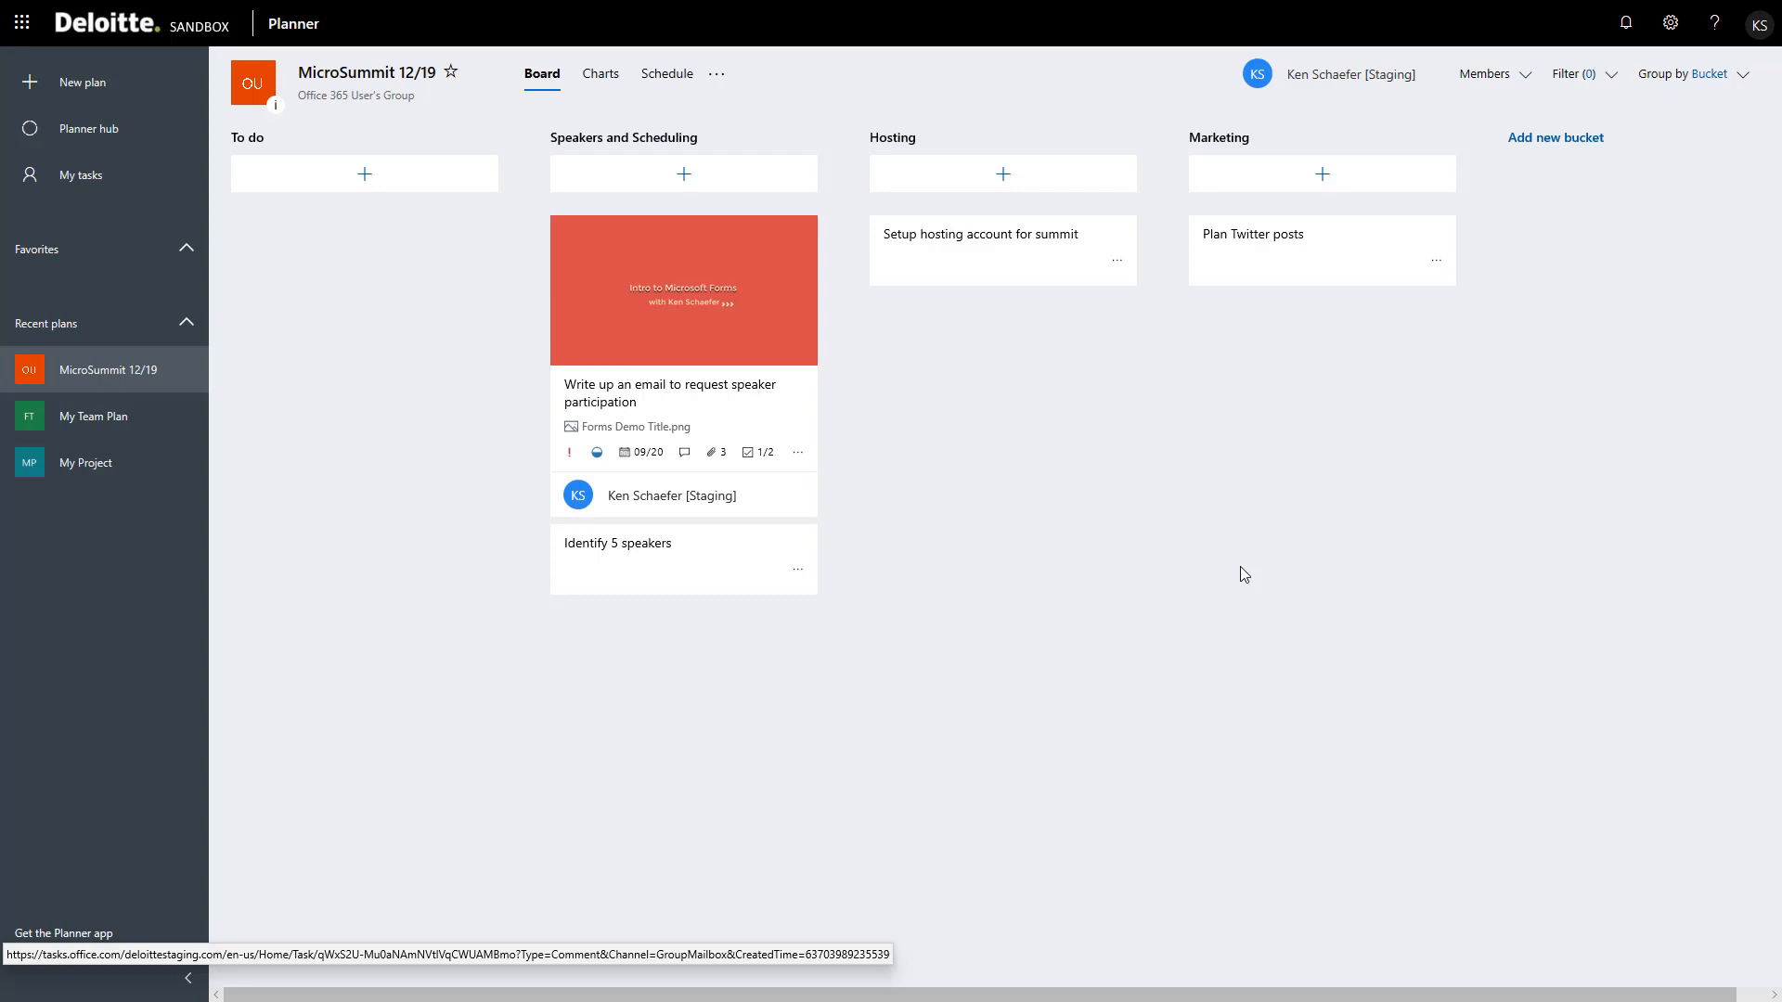
- Show the plan's member list and try to assign the listed member to a task card on the board
{"action": "left_click", "coordinate": [1528, 88]}
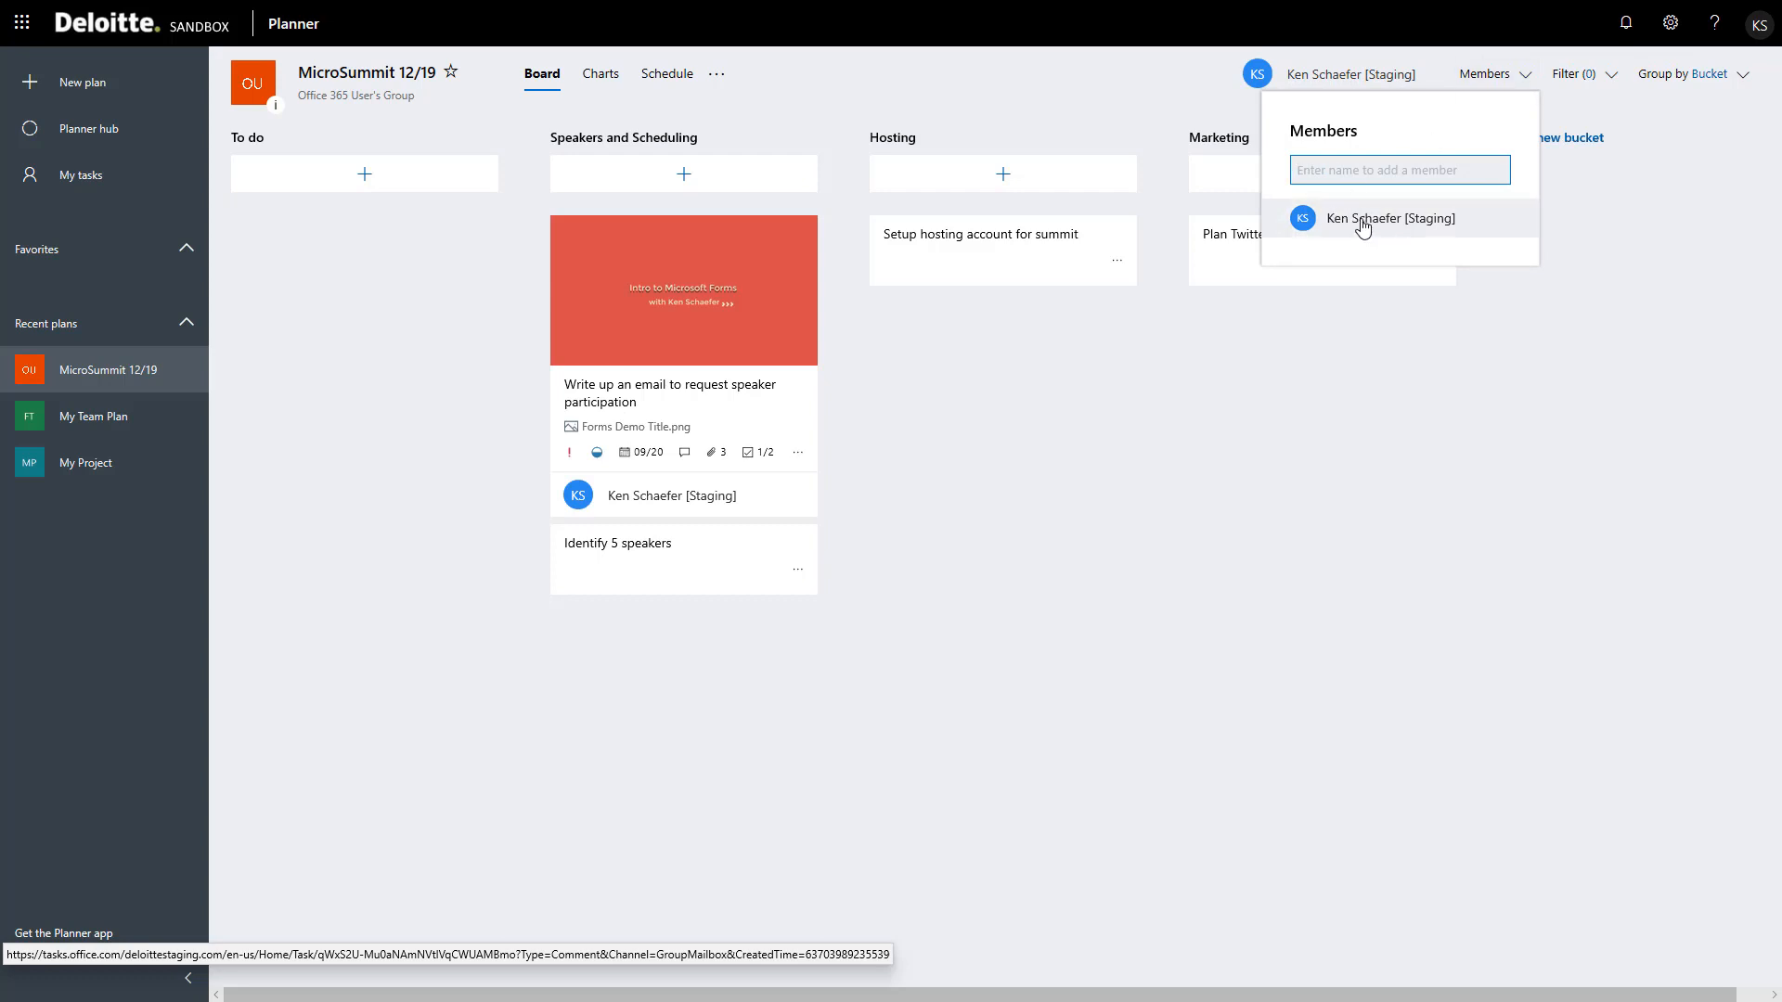
{"action": "left_click_drag", "start_coordinate": [1300, 223], "coordinate": [1312, 221]}
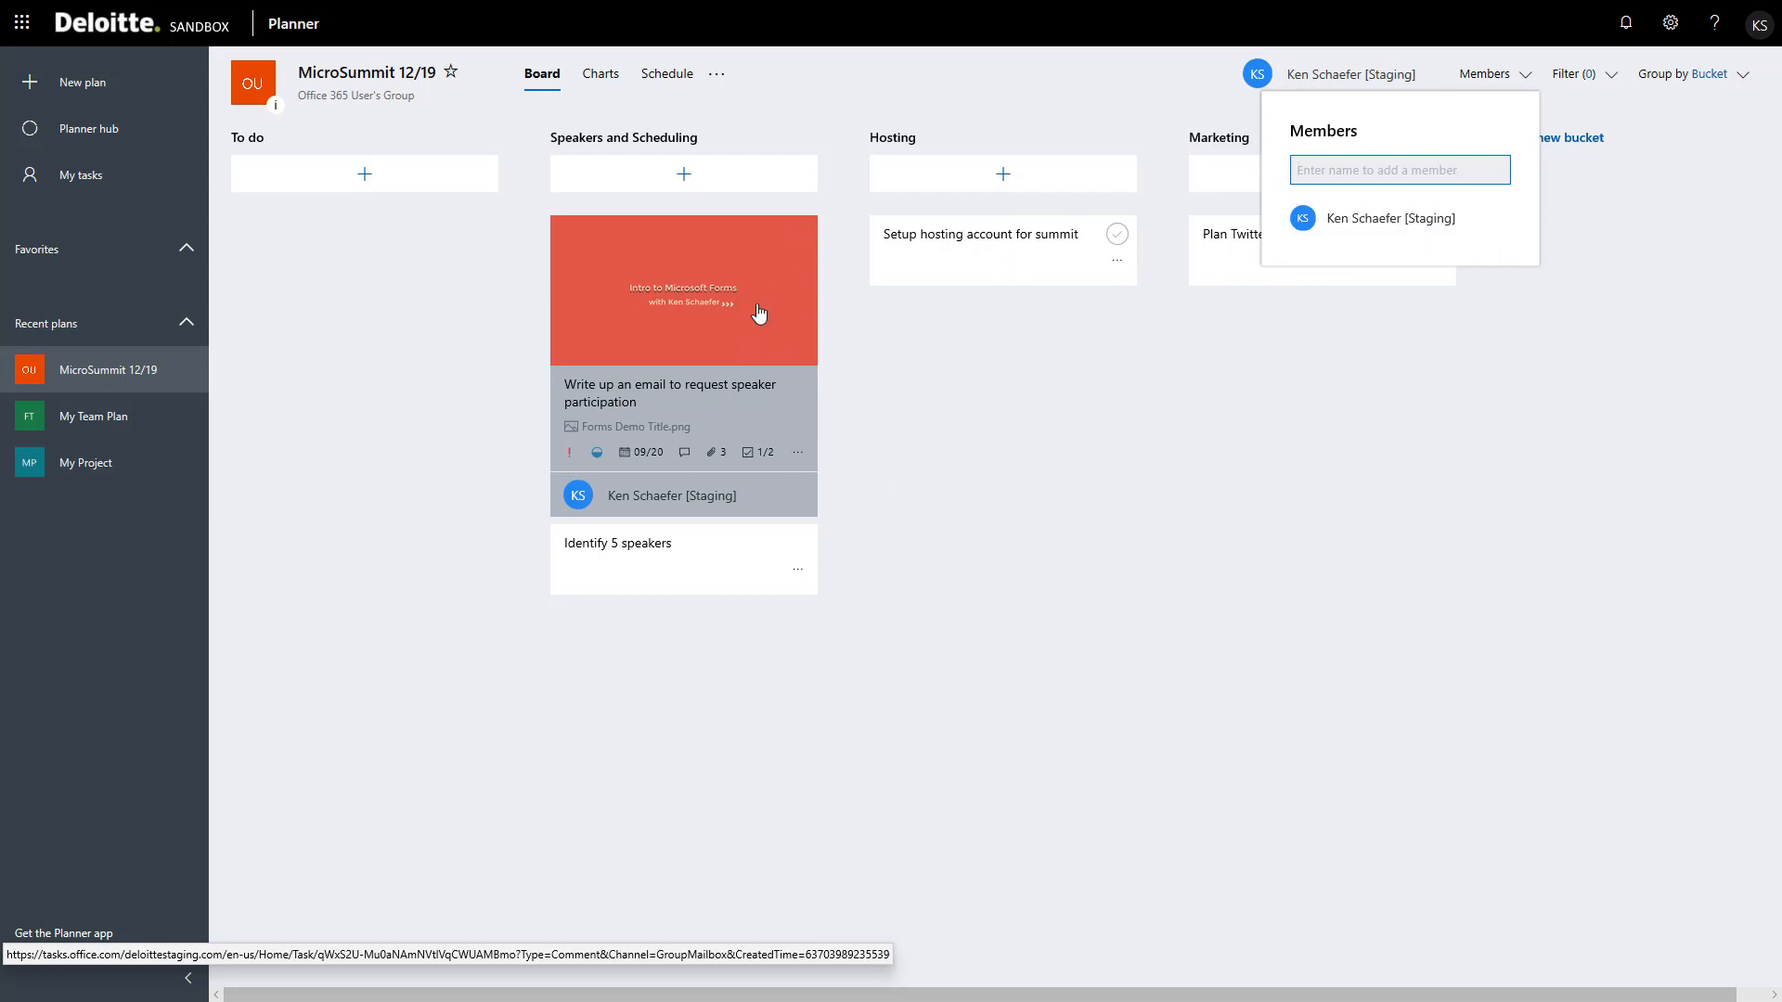
- Filter the board to show only tasks with a Late due date, and remove that filter
{"action": "left_click", "coordinate": [1614, 80]}
{"action": "left_click", "coordinate": [1614, 80]}
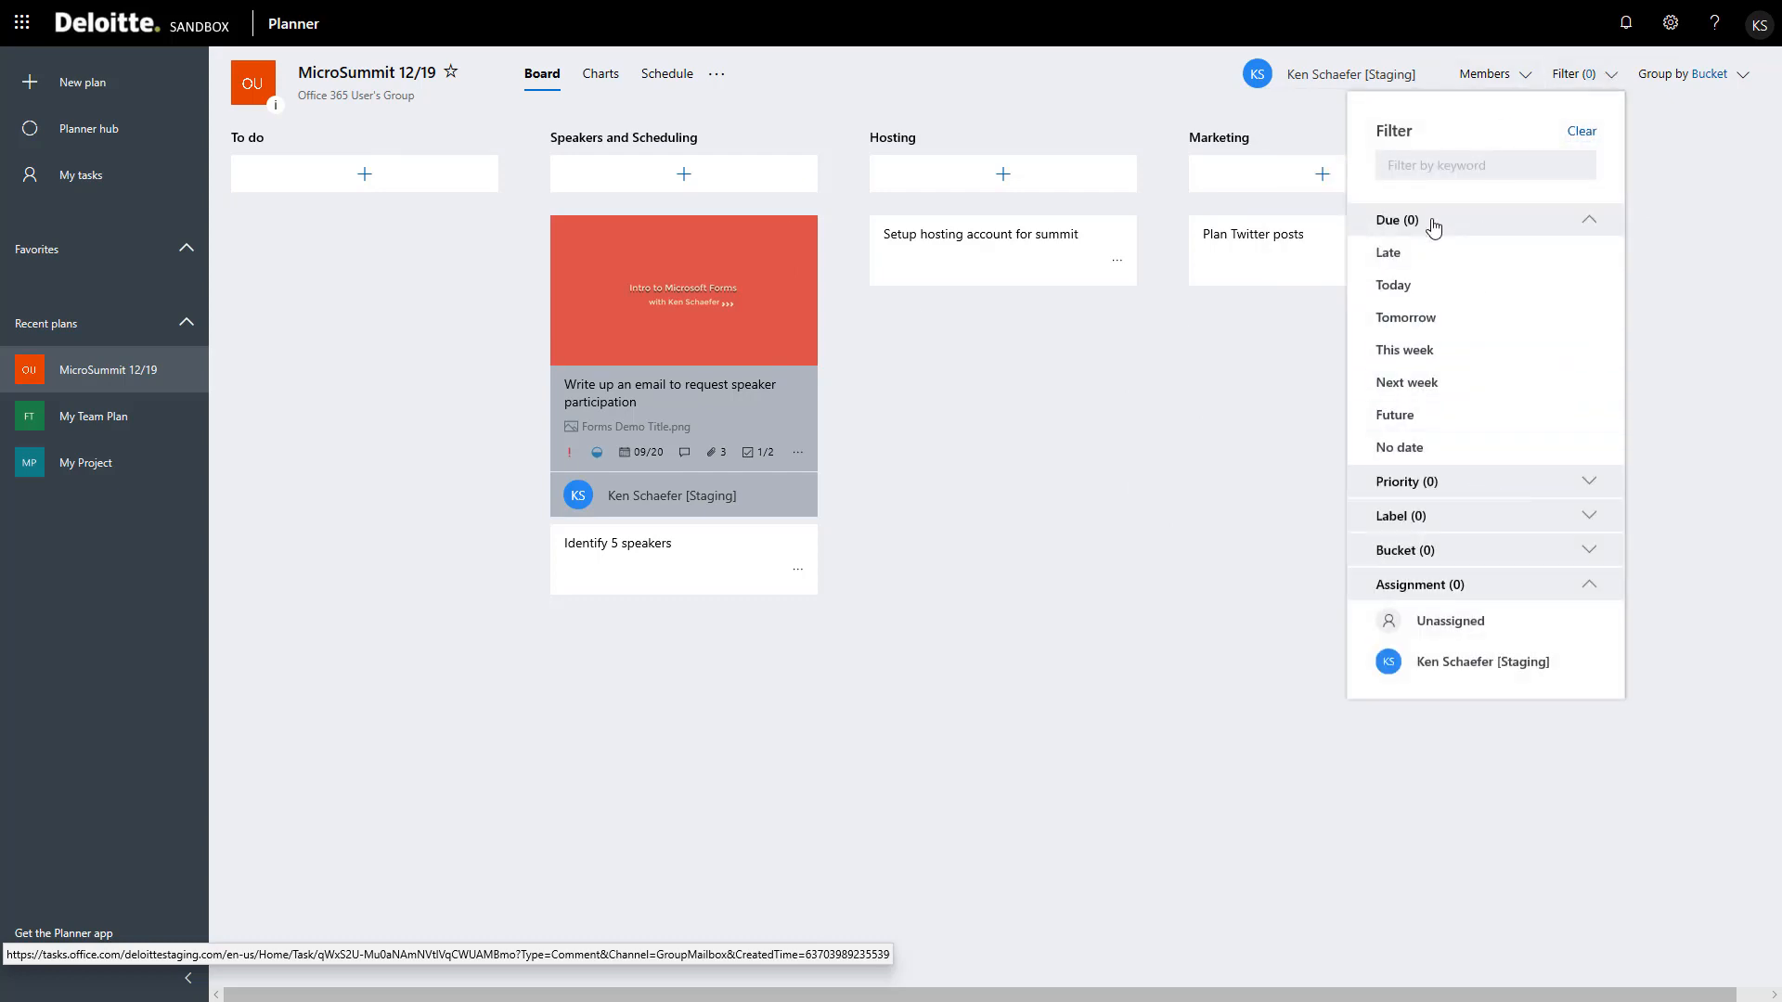
{"action": "left_click", "coordinate": [1399, 267]}
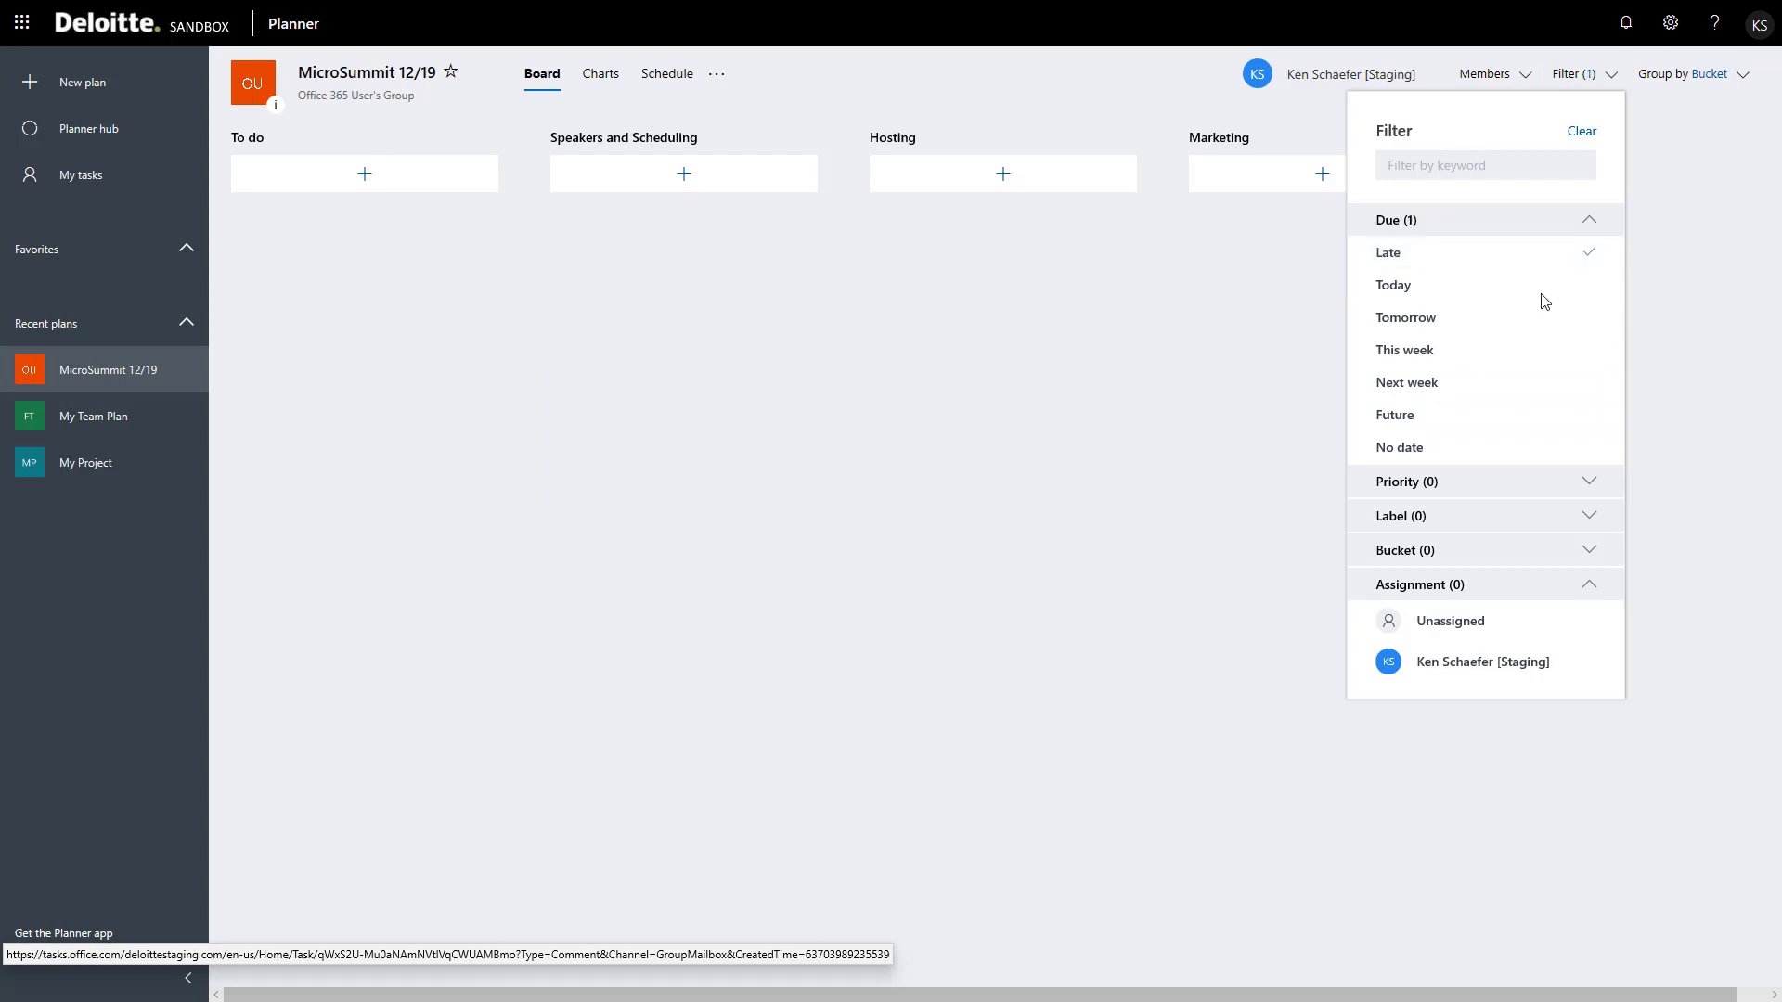
{"action": "left_click", "coordinate": [1404, 252]}
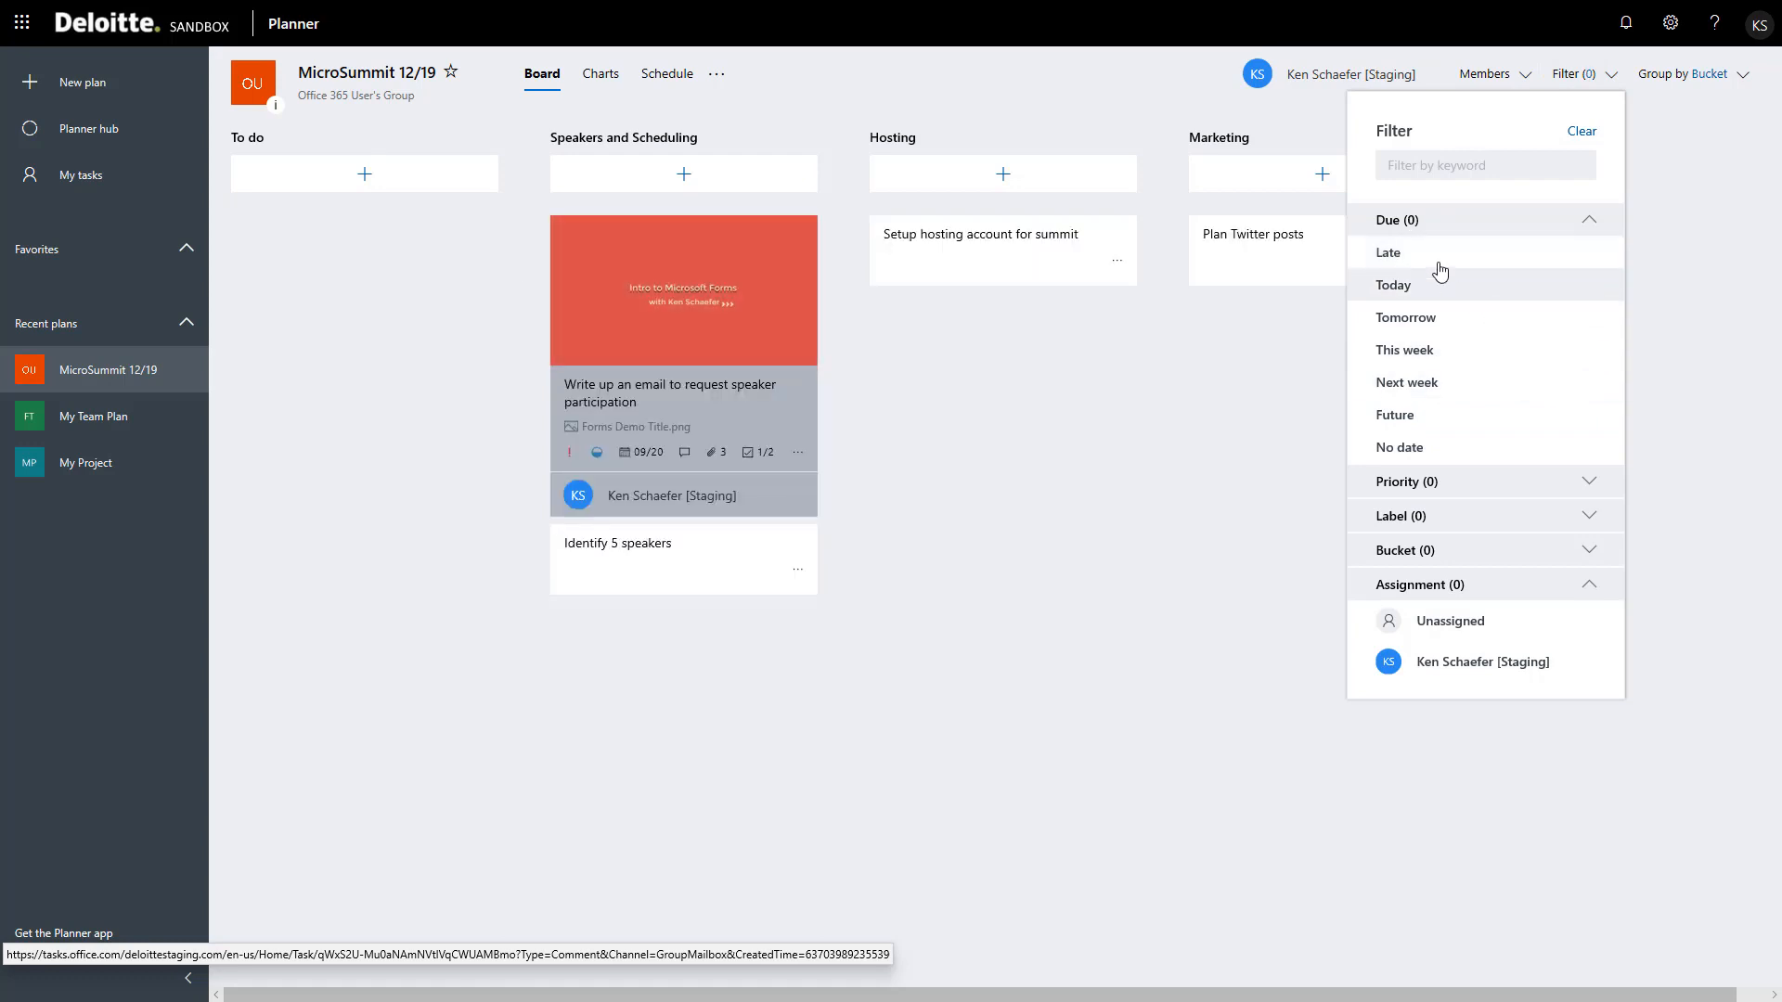
- Filter the board by assignment to the plan member and to Unassigned, and remove both assignment filters
{"action": "left_click", "coordinate": [1464, 668]}
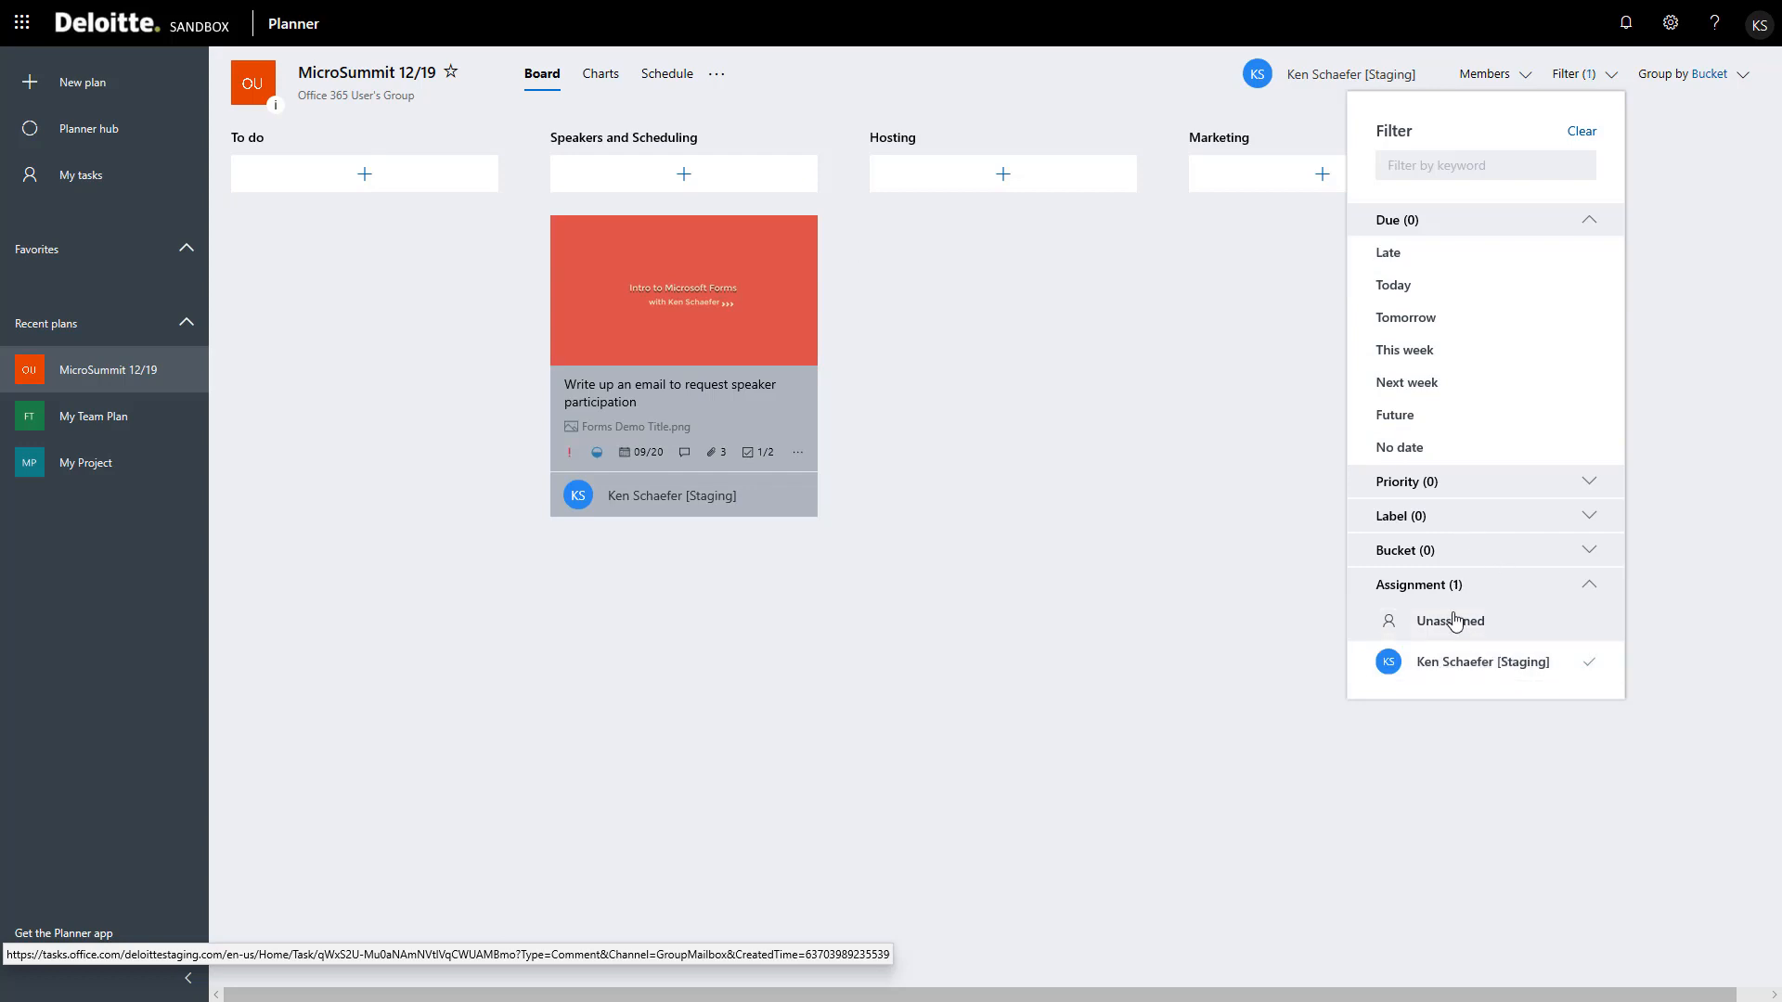
{"action": "left_click", "coordinate": [1456, 626]}
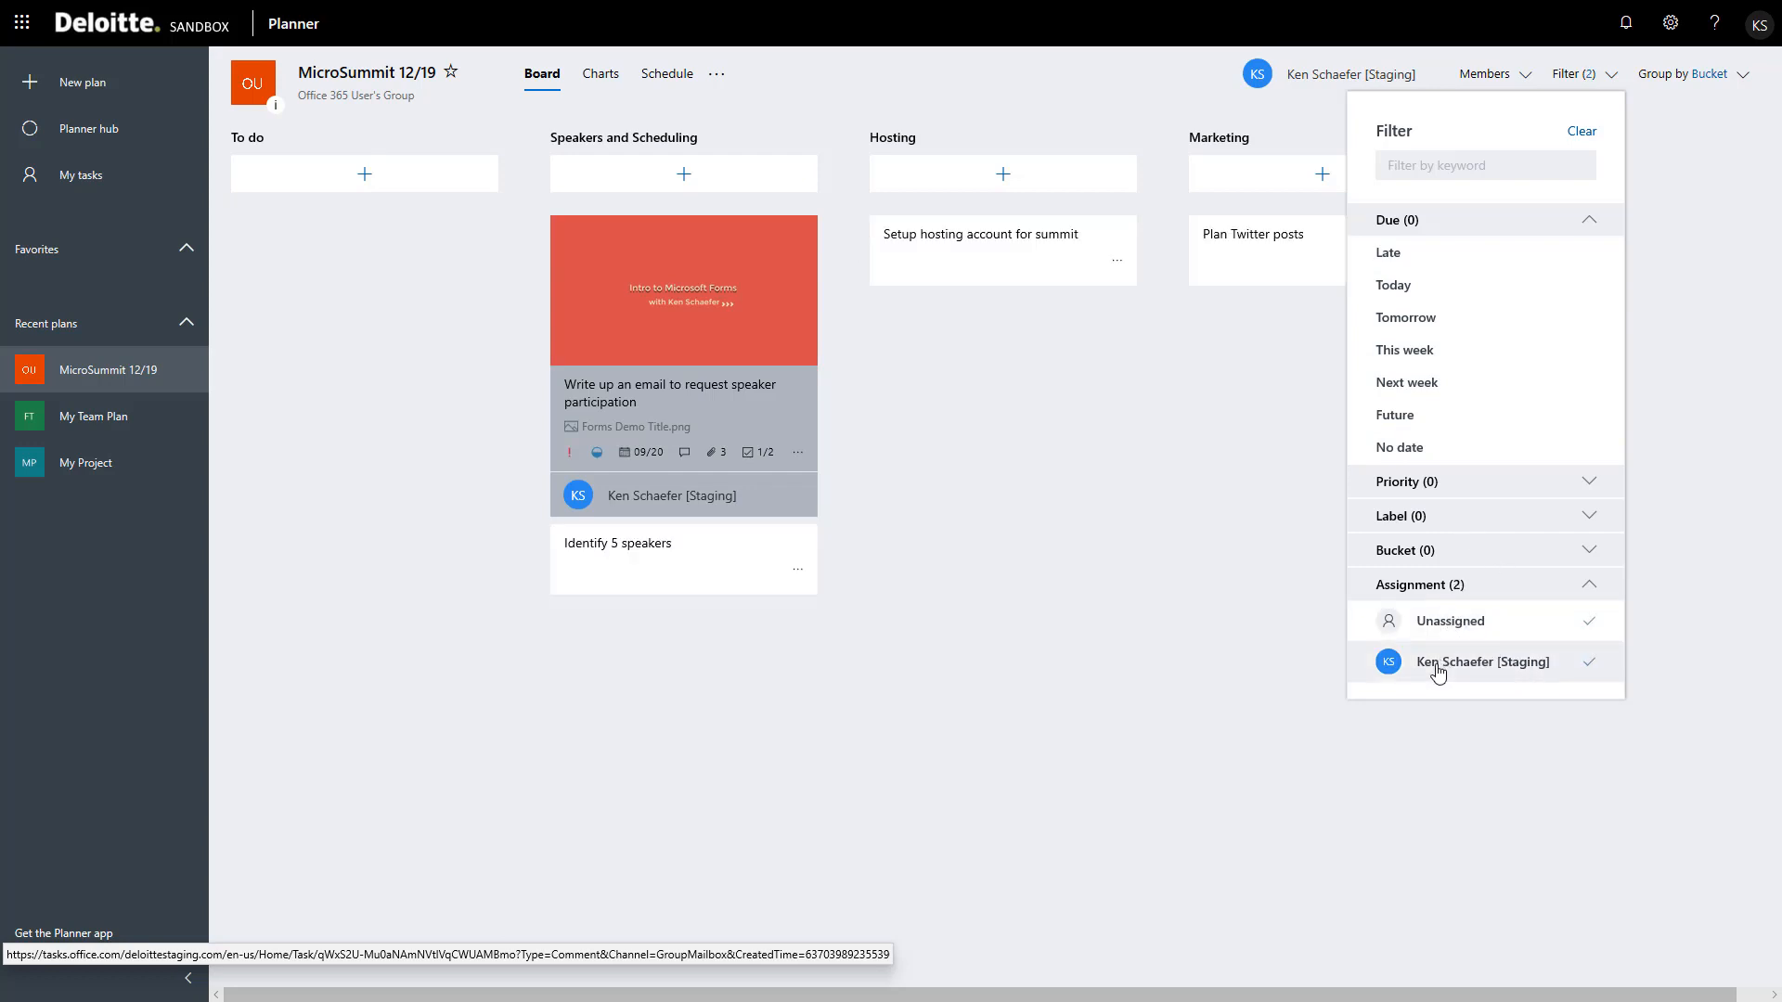
{"action": "left_click", "coordinate": [1605, 665]}
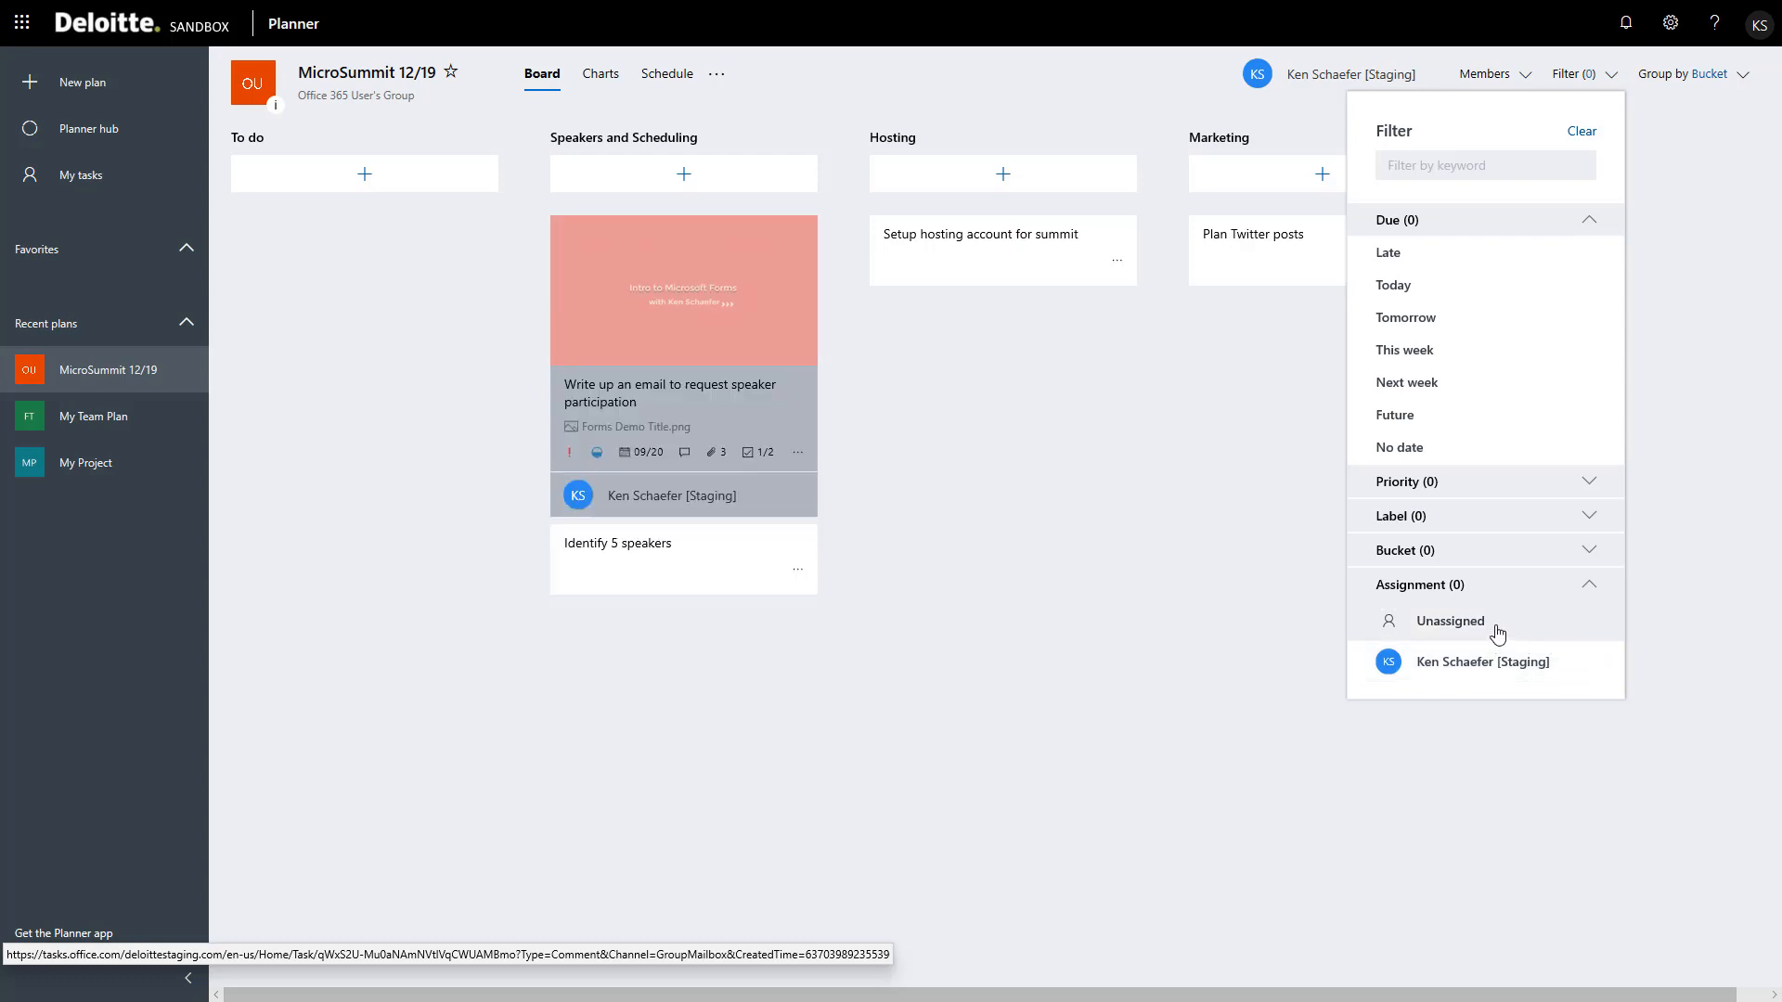
{"action": "left_click", "coordinate": [1497, 631]}
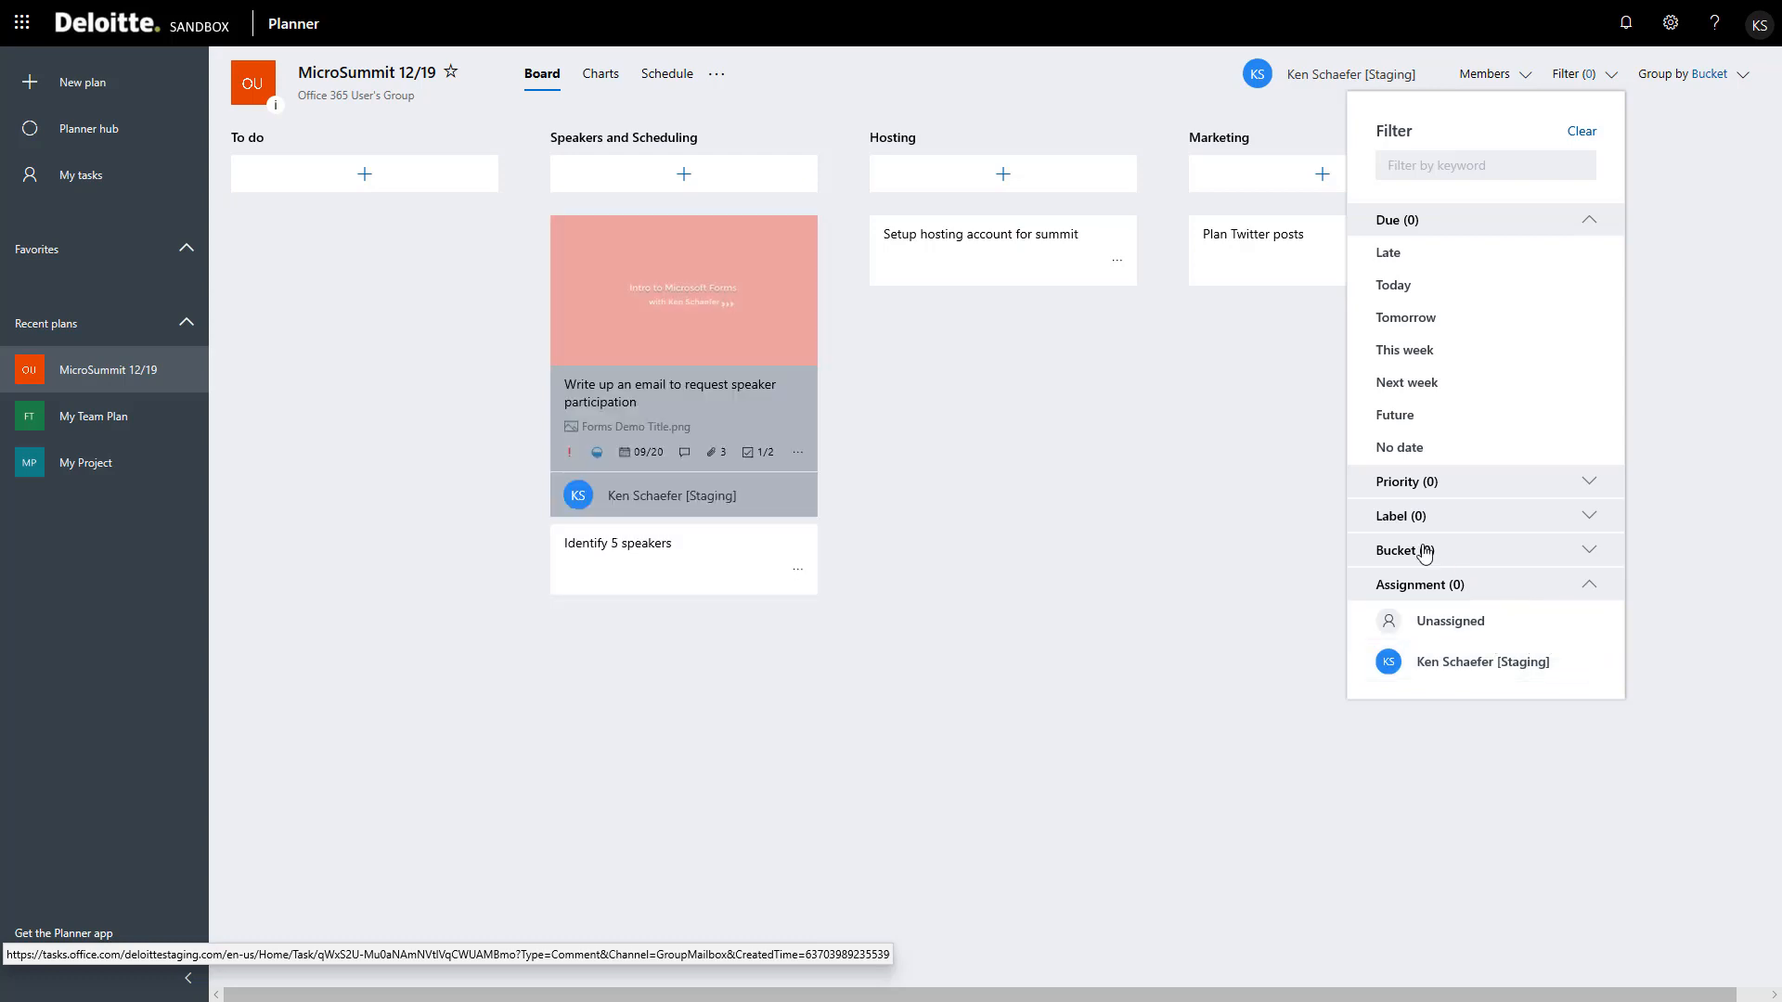
- Close the filter options and group the board's tasks by Assigned to
{"action": "left_click", "coordinate": [1608, 82]}
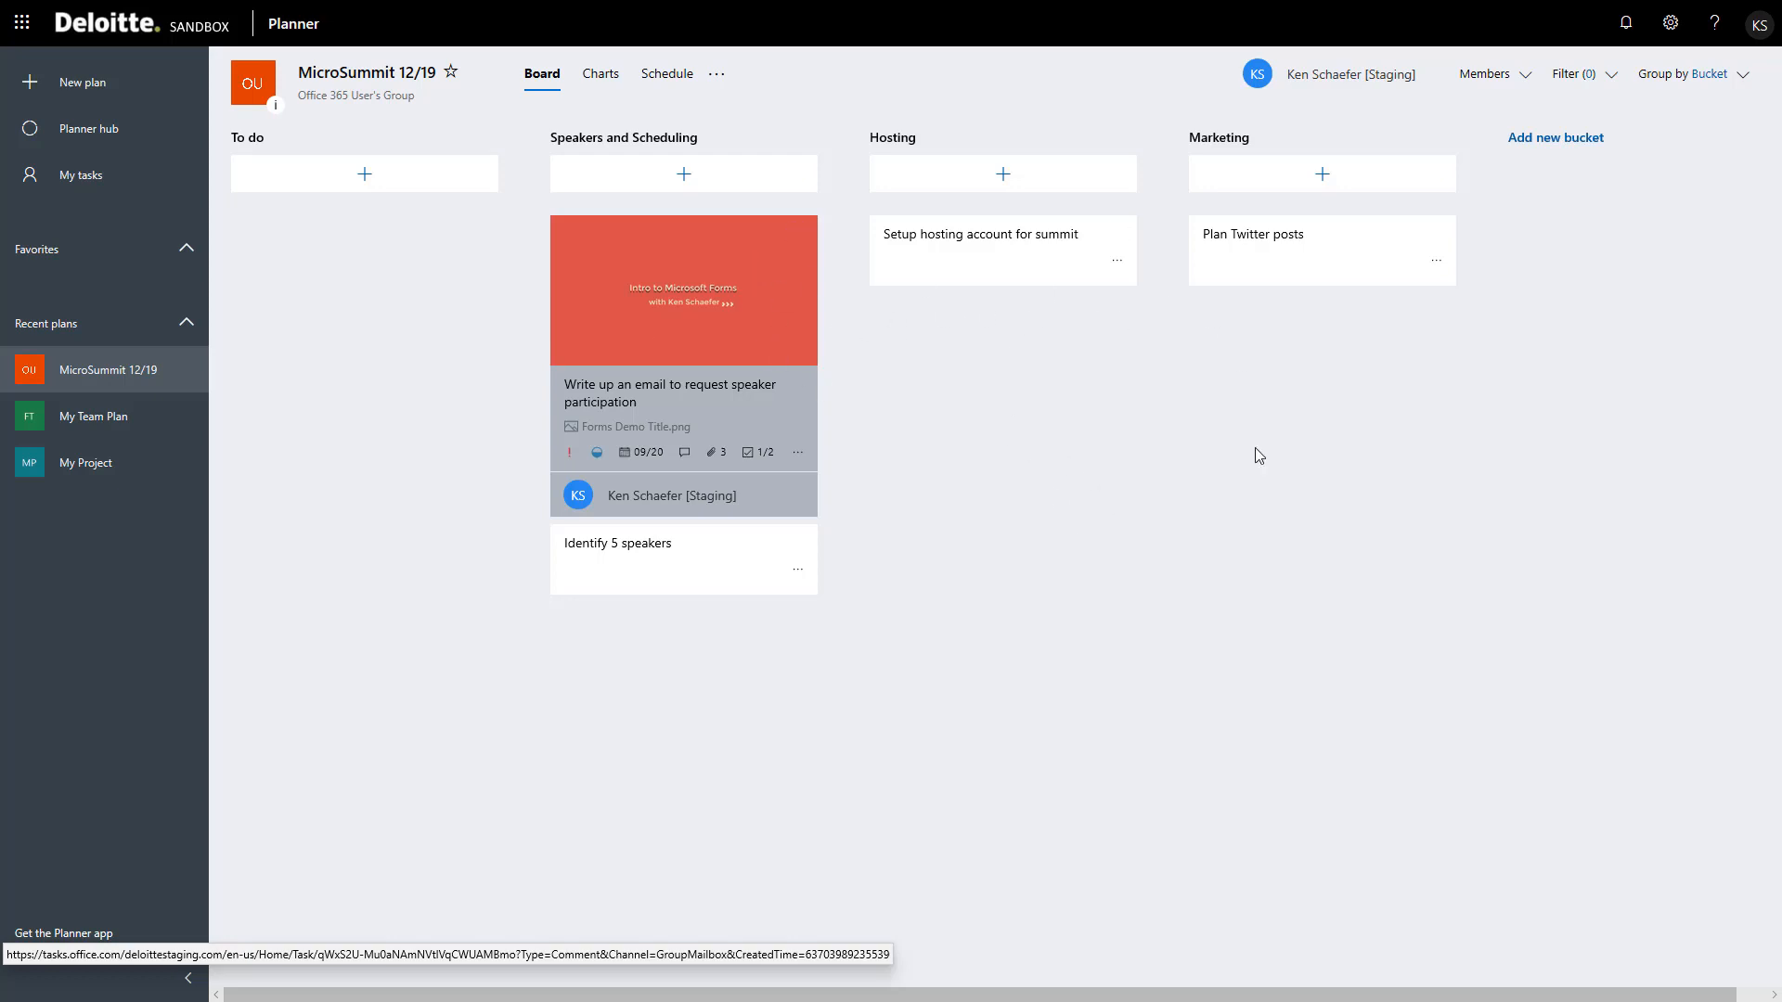
{"action": "left_click", "coordinate": [1743, 81]}
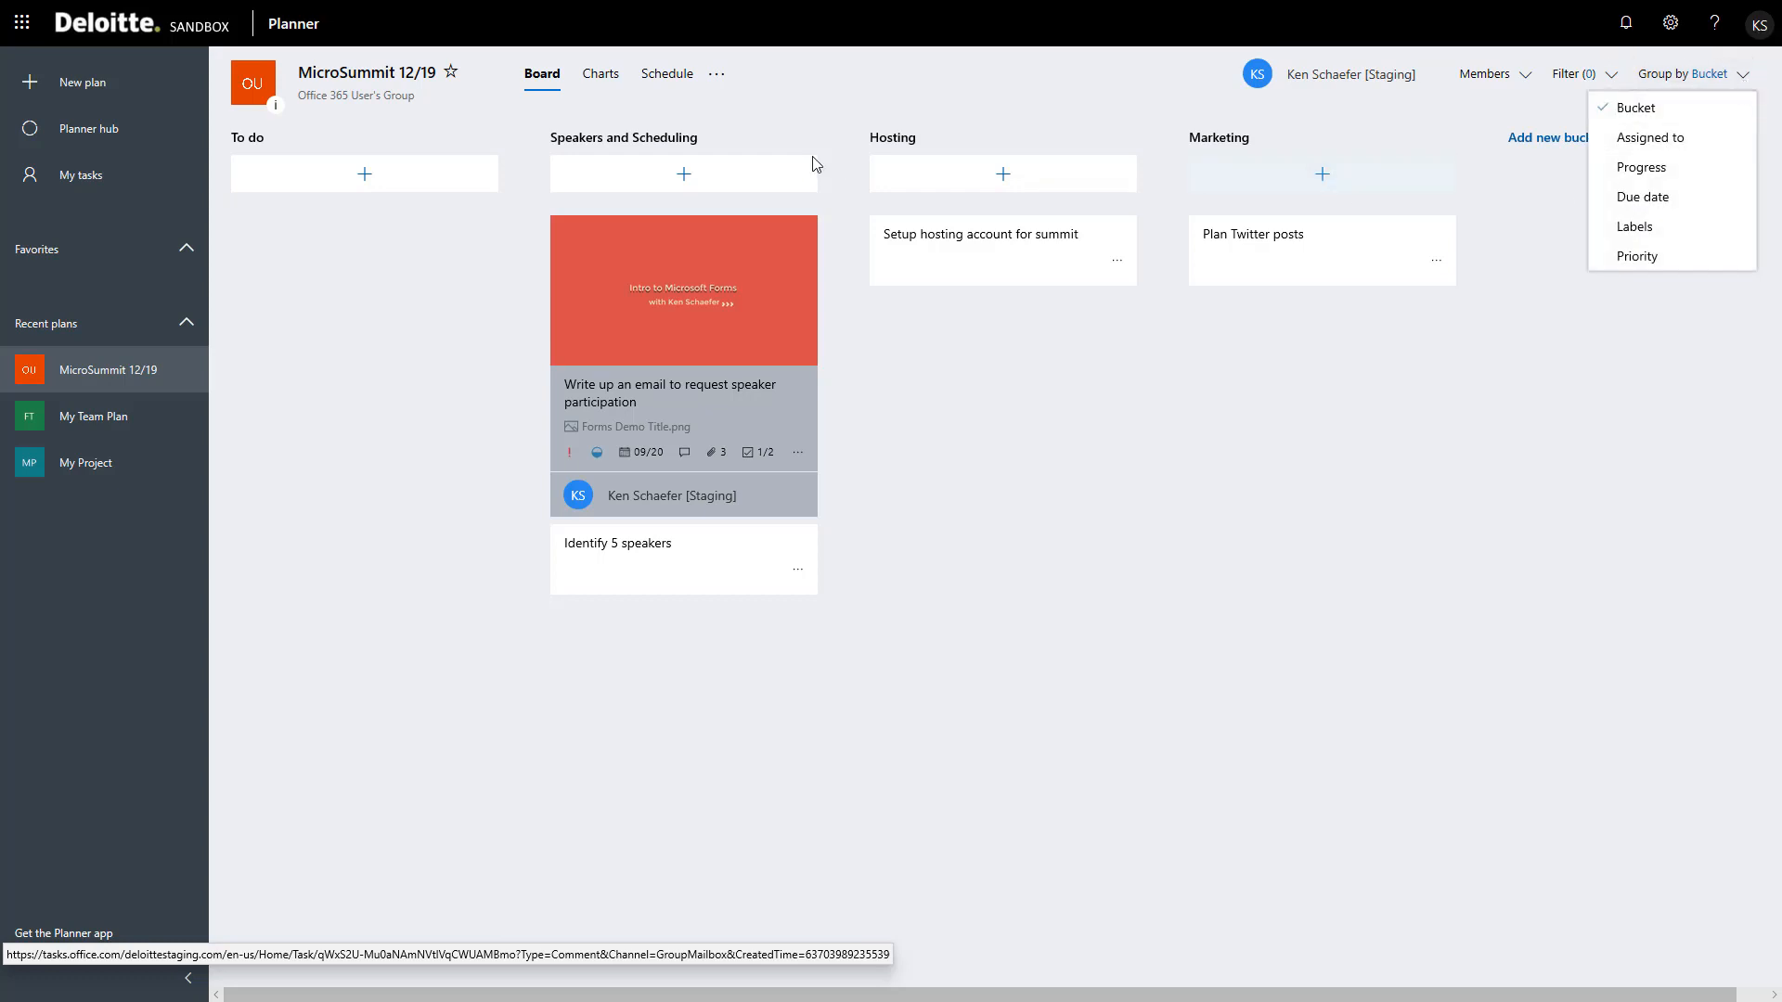
{"action": "left_click", "coordinate": [1629, 139]}
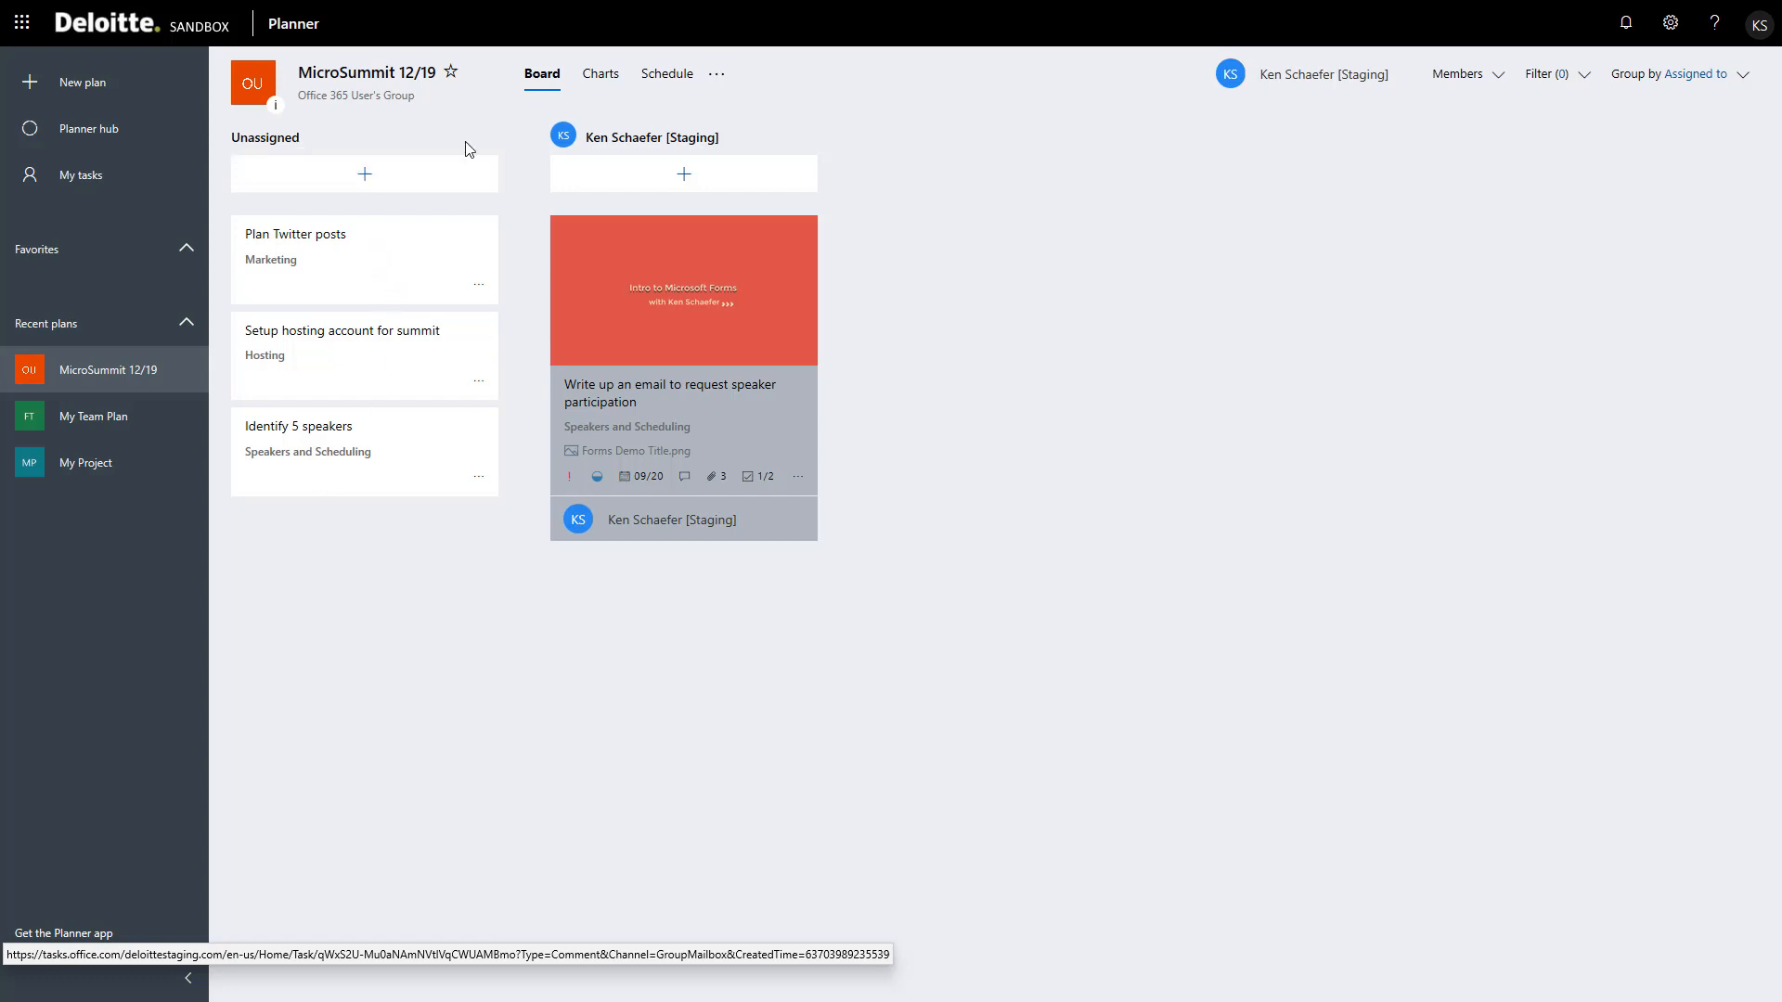
- Group the board by Progress, and move the speaker email task to Completed and back to In progress
{"action": "left_click", "coordinate": [1728, 83]}
{"action": "left_click", "coordinate": [1660, 170]}
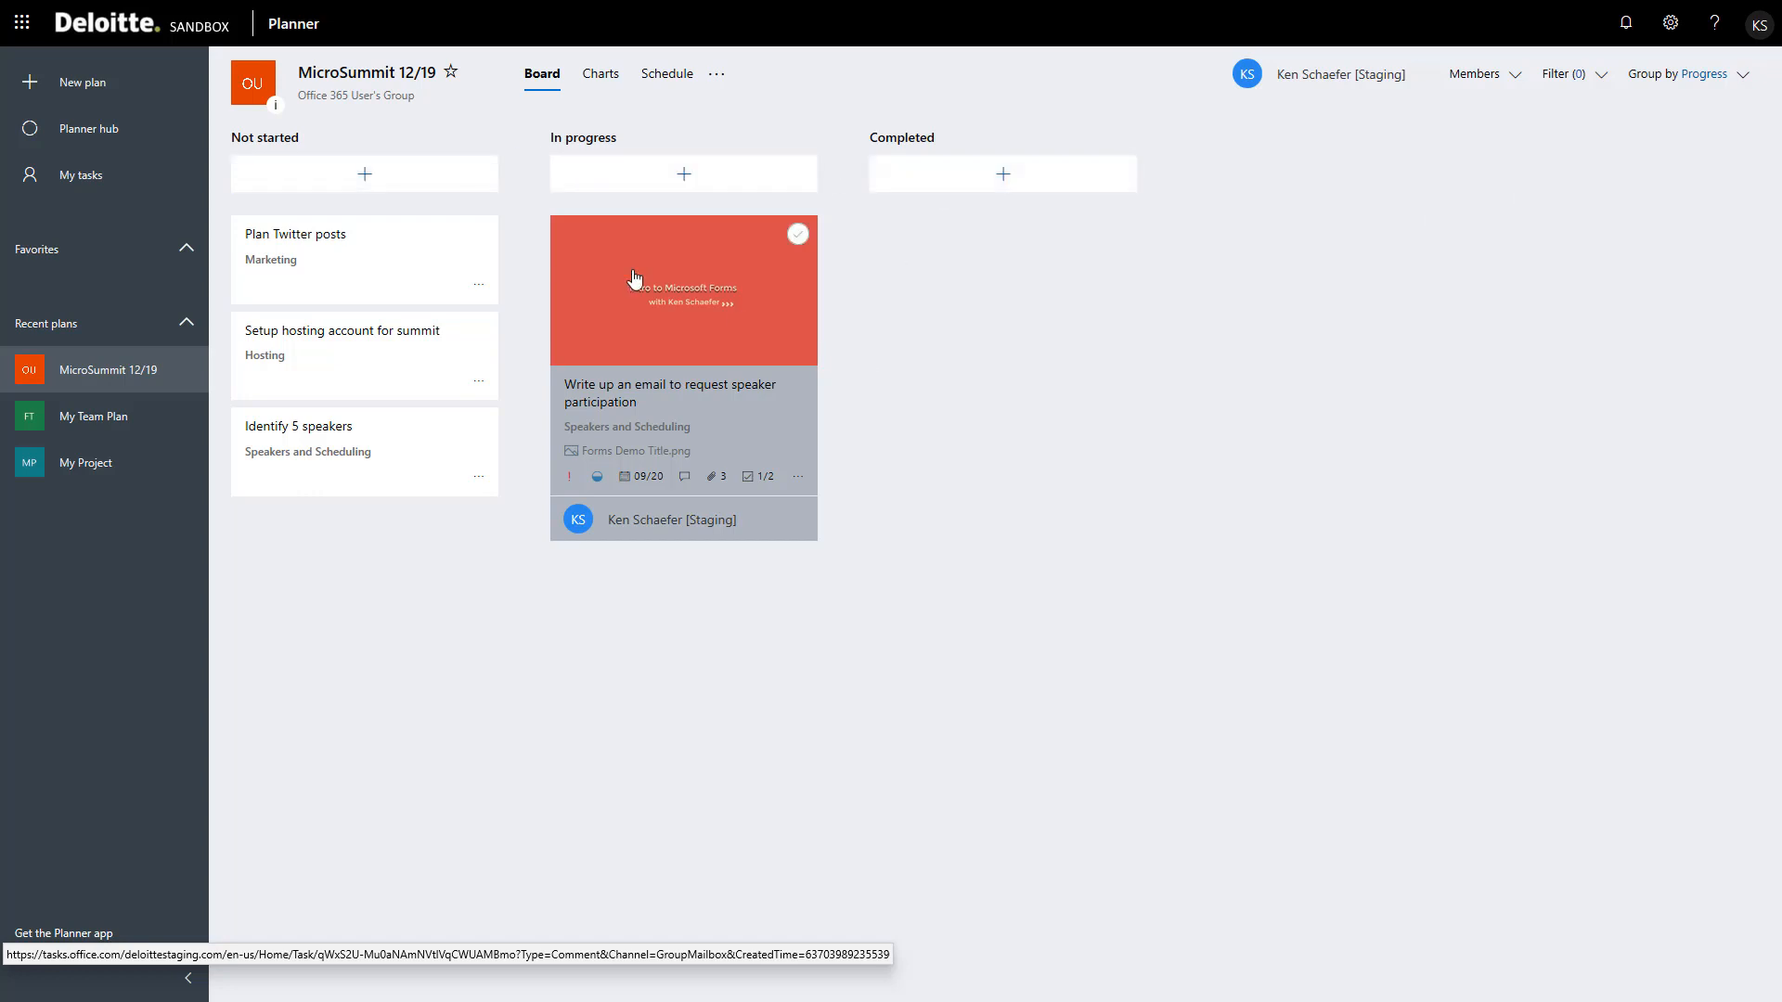
{"action": "left_click_drag", "start_coordinate": [586, 242], "coordinate": [638, 238]}
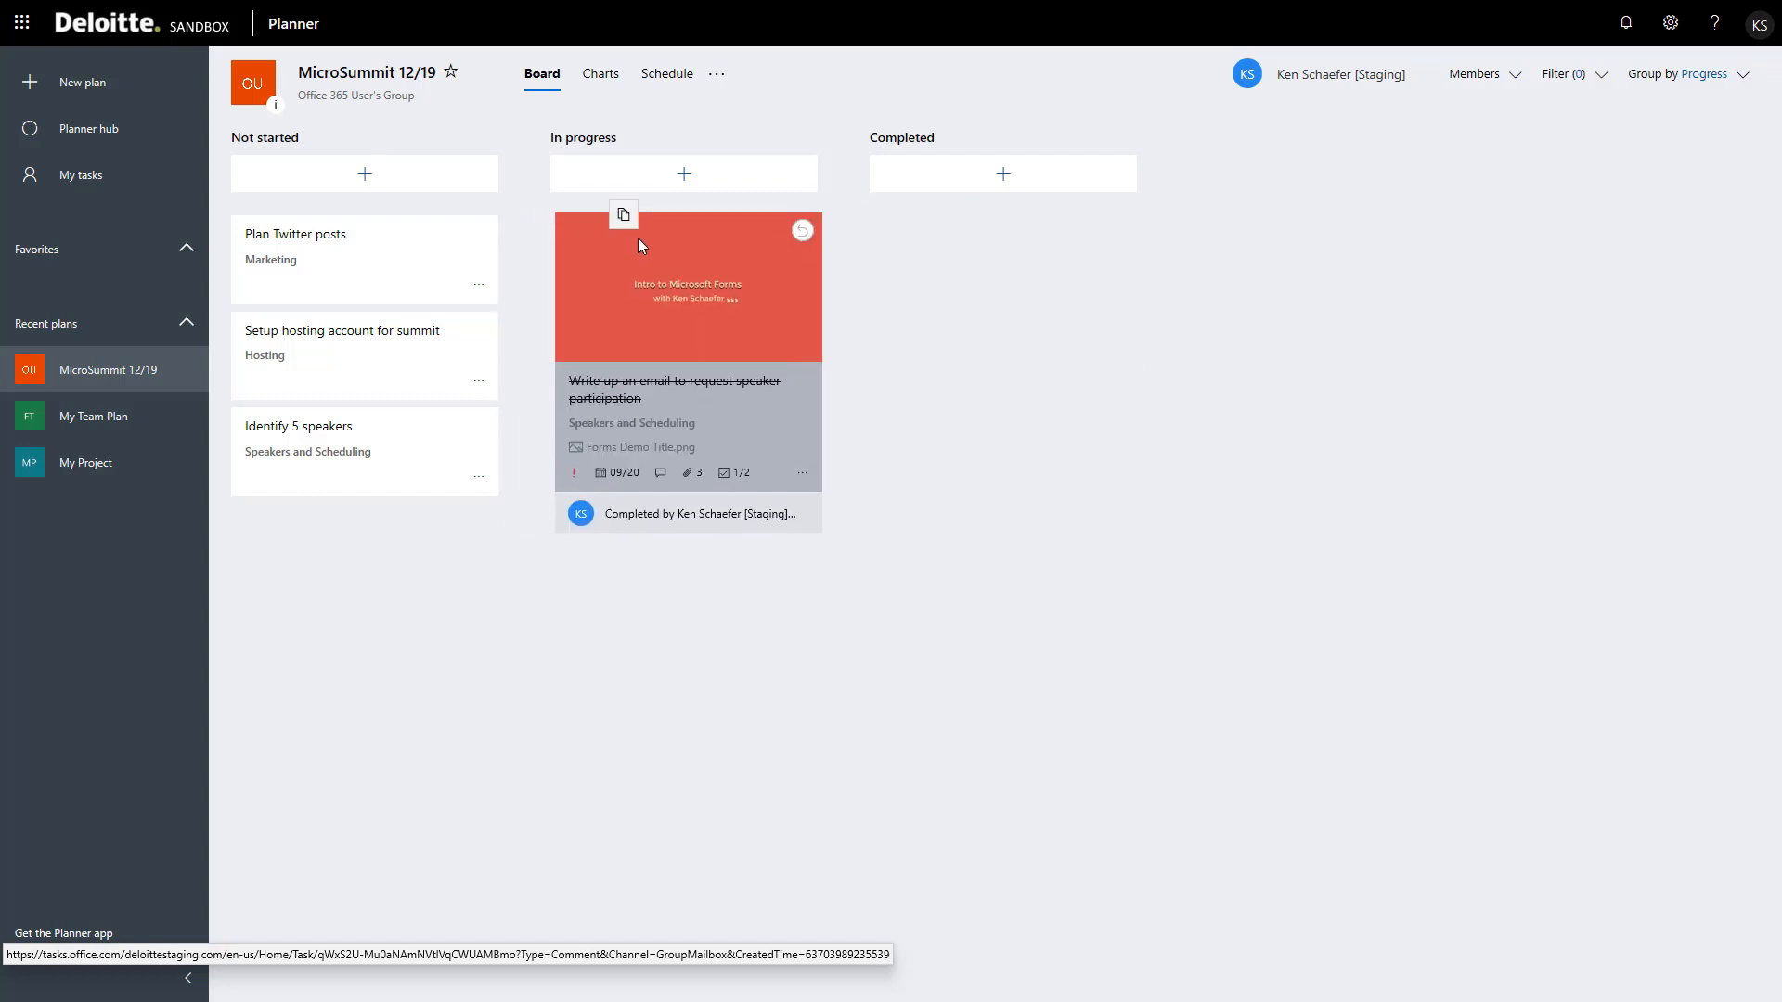
- Move the Plan Twitter posts task from Not started to In progress
{"action": "left_click_drag", "start_coordinate": [358, 253], "coordinate": [696, 565]}
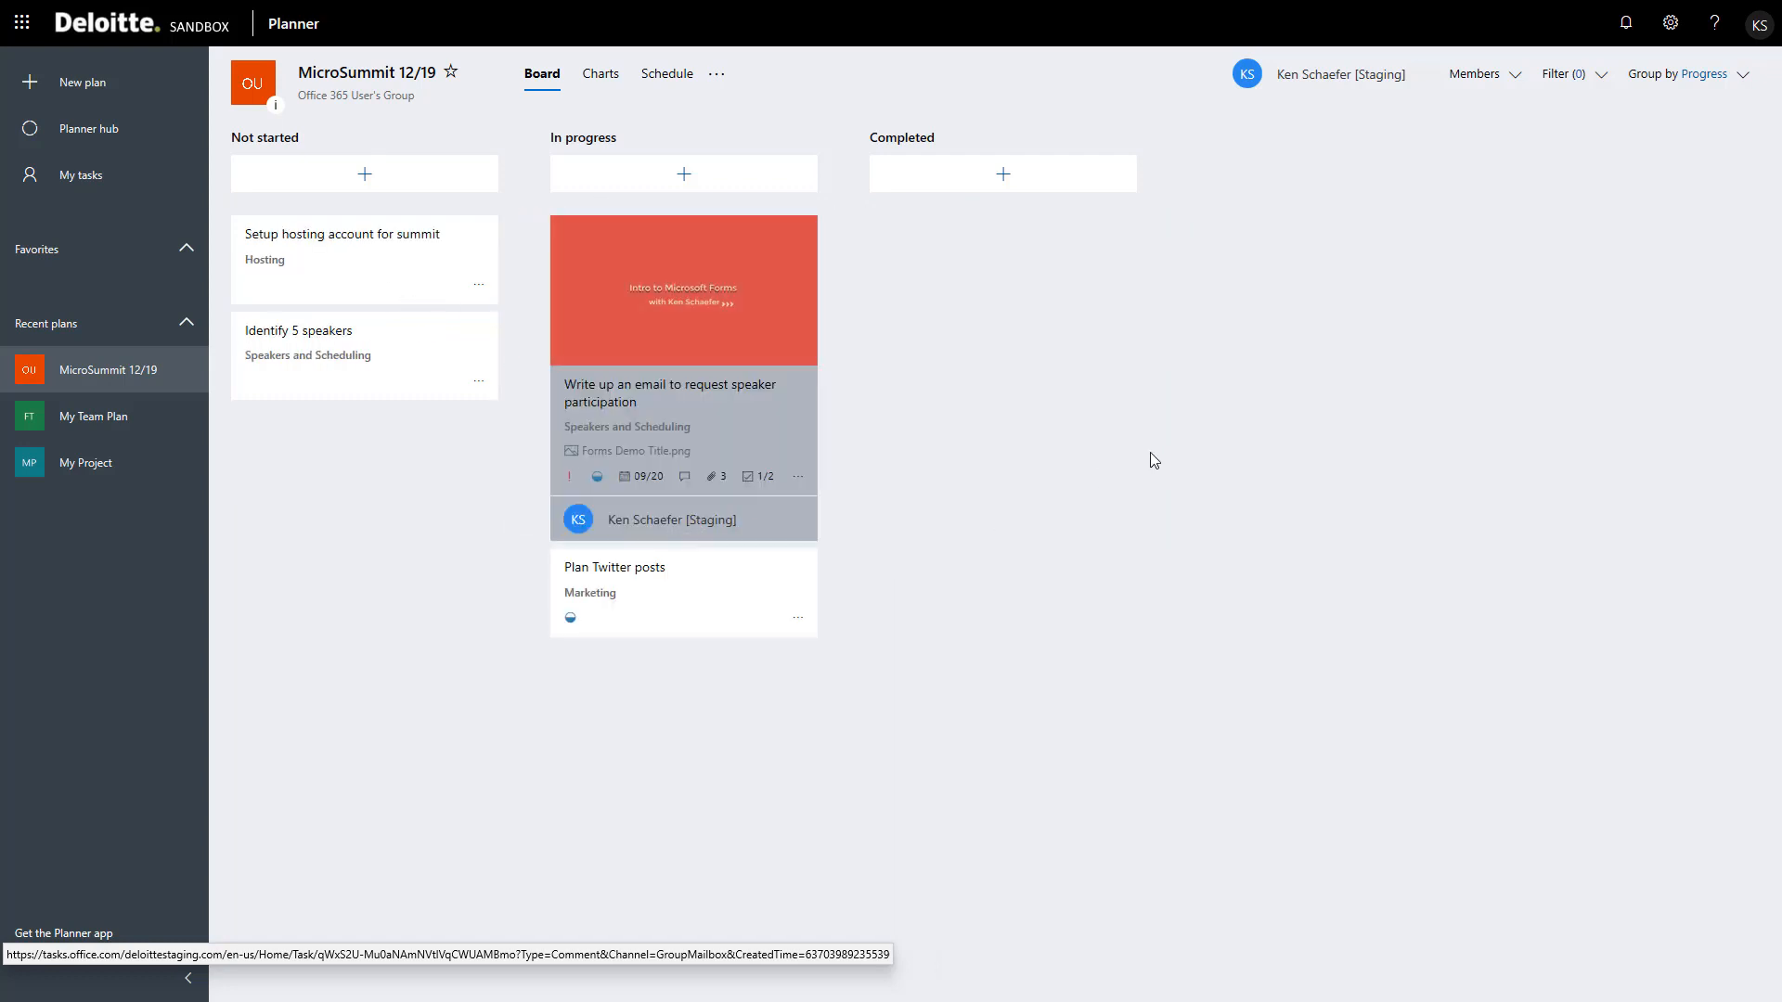
{"action": "left_click", "coordinate": [1687, 74]}
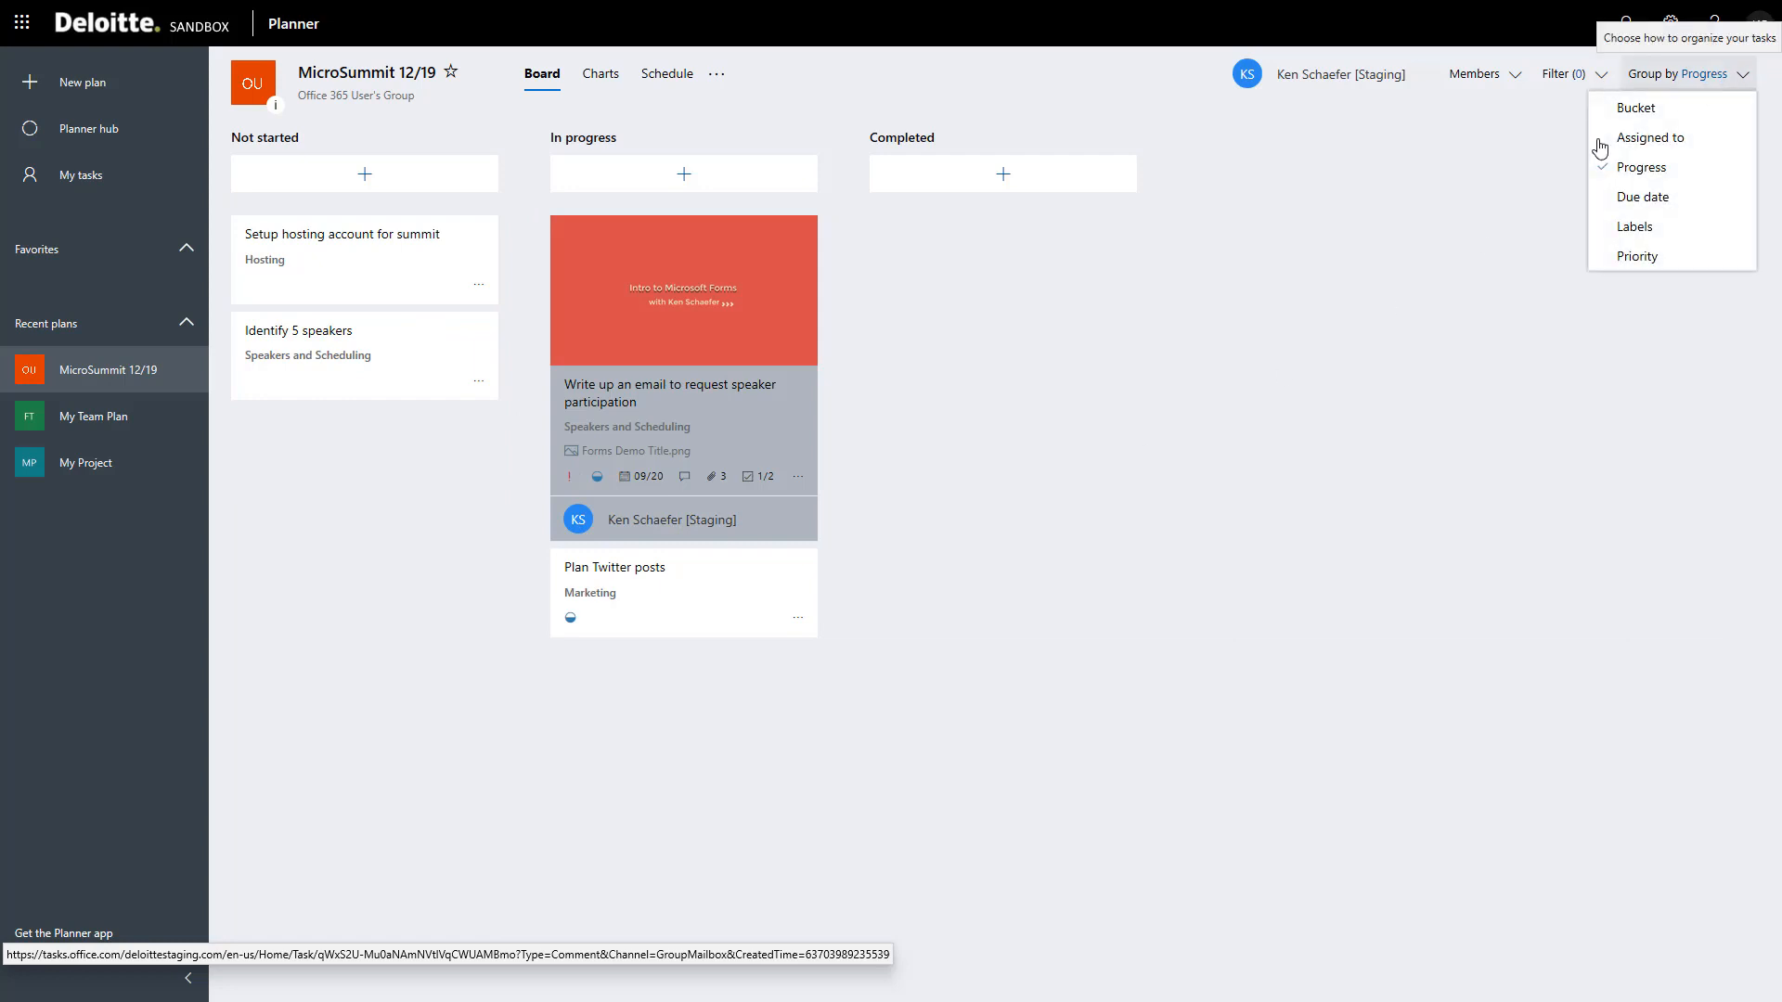
{"action": "left_click", "coordinate": [1086, 457]}
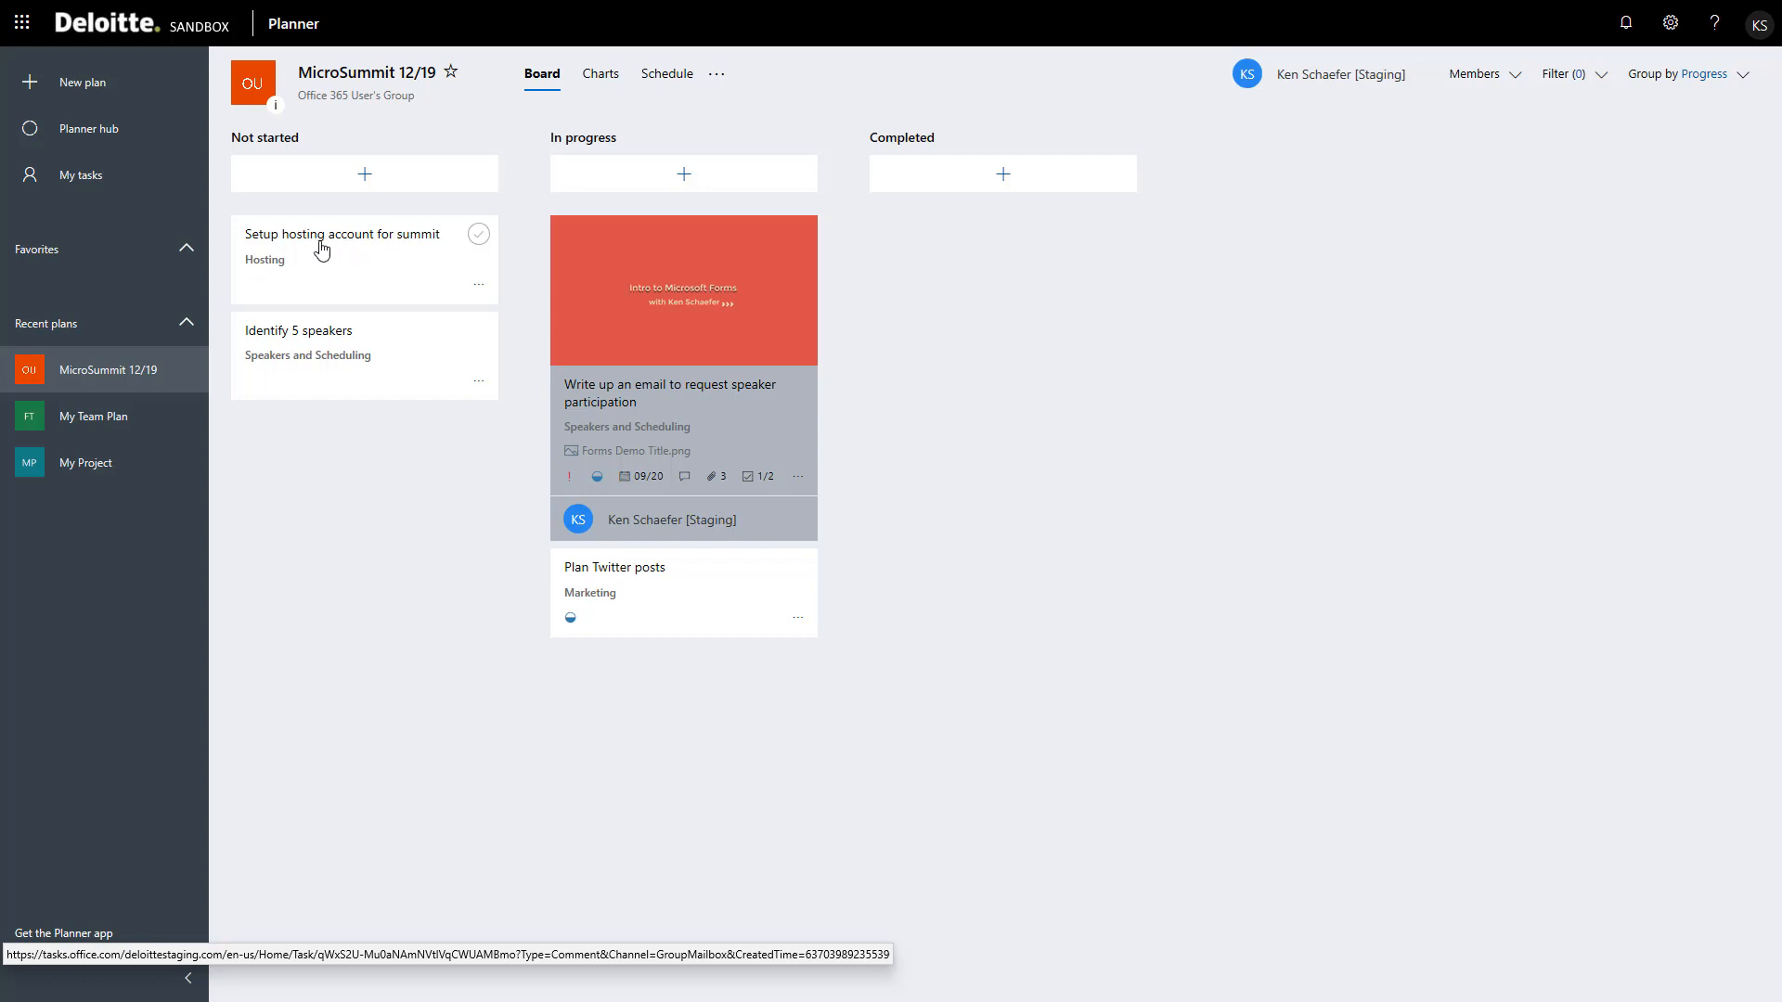
- Group the board's tasks by Due date, followed by Priority
{"action": "left_click", "coordinate": [1717, 76]}
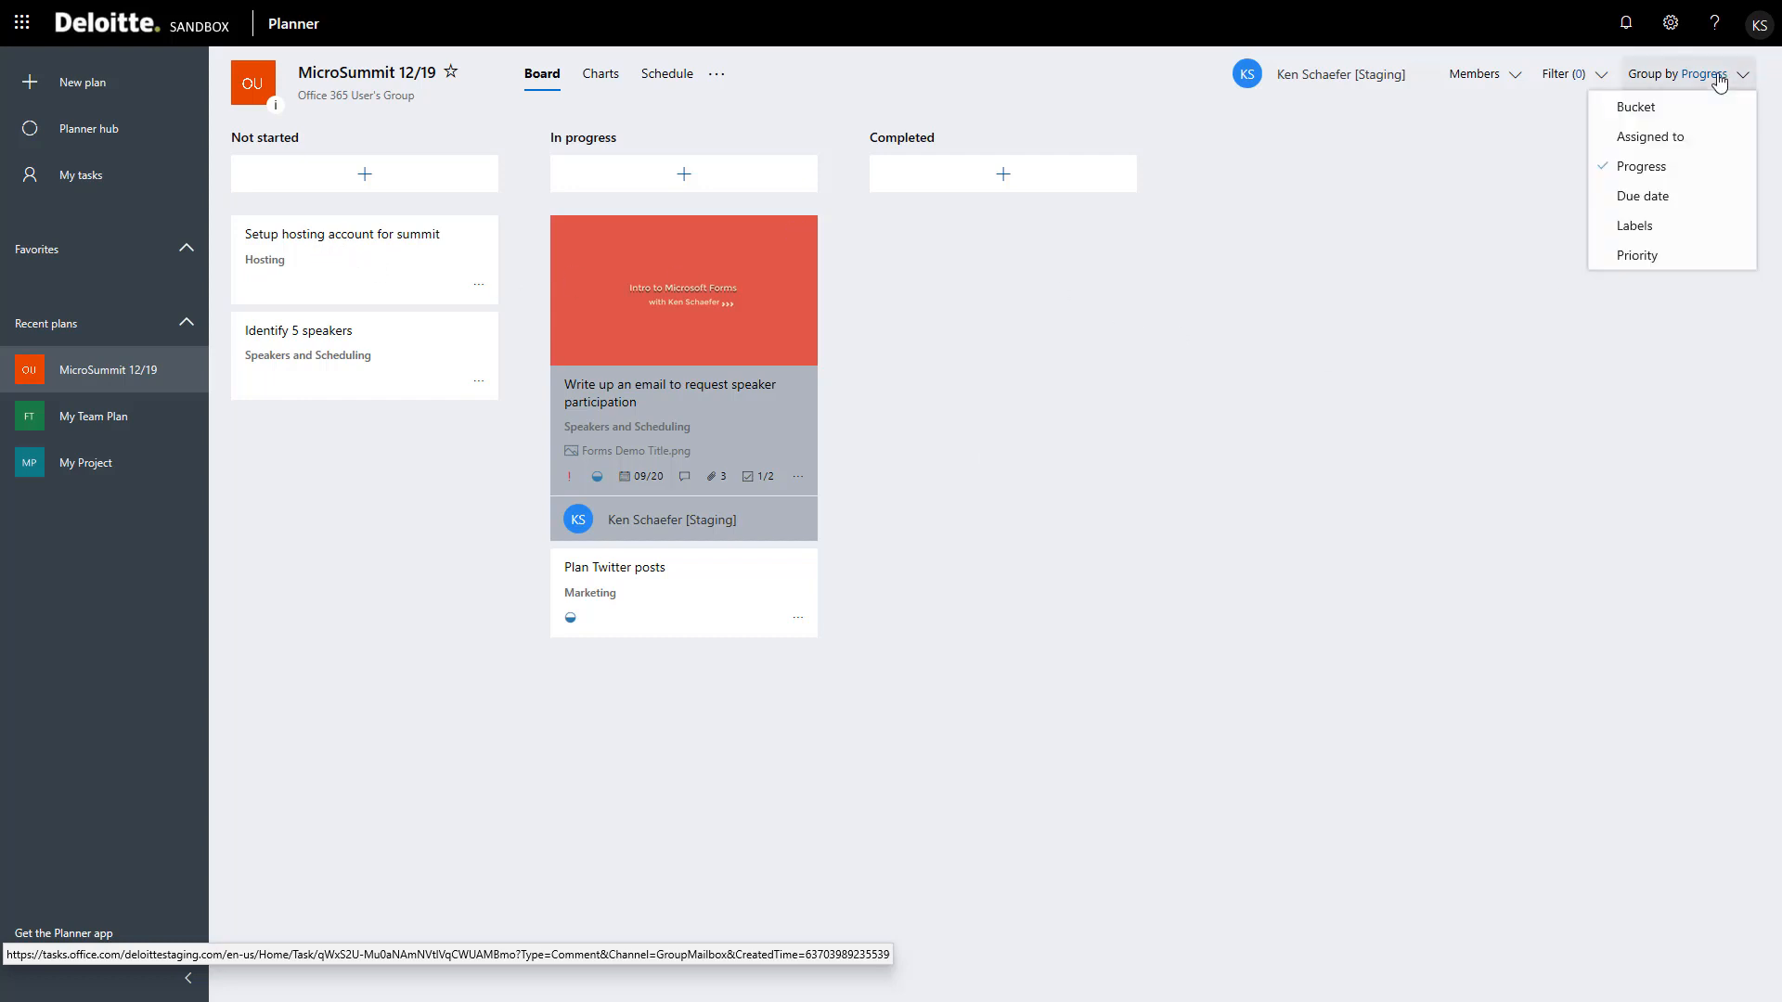
{"action": "left_click", "coordinate": [1644, 197]}
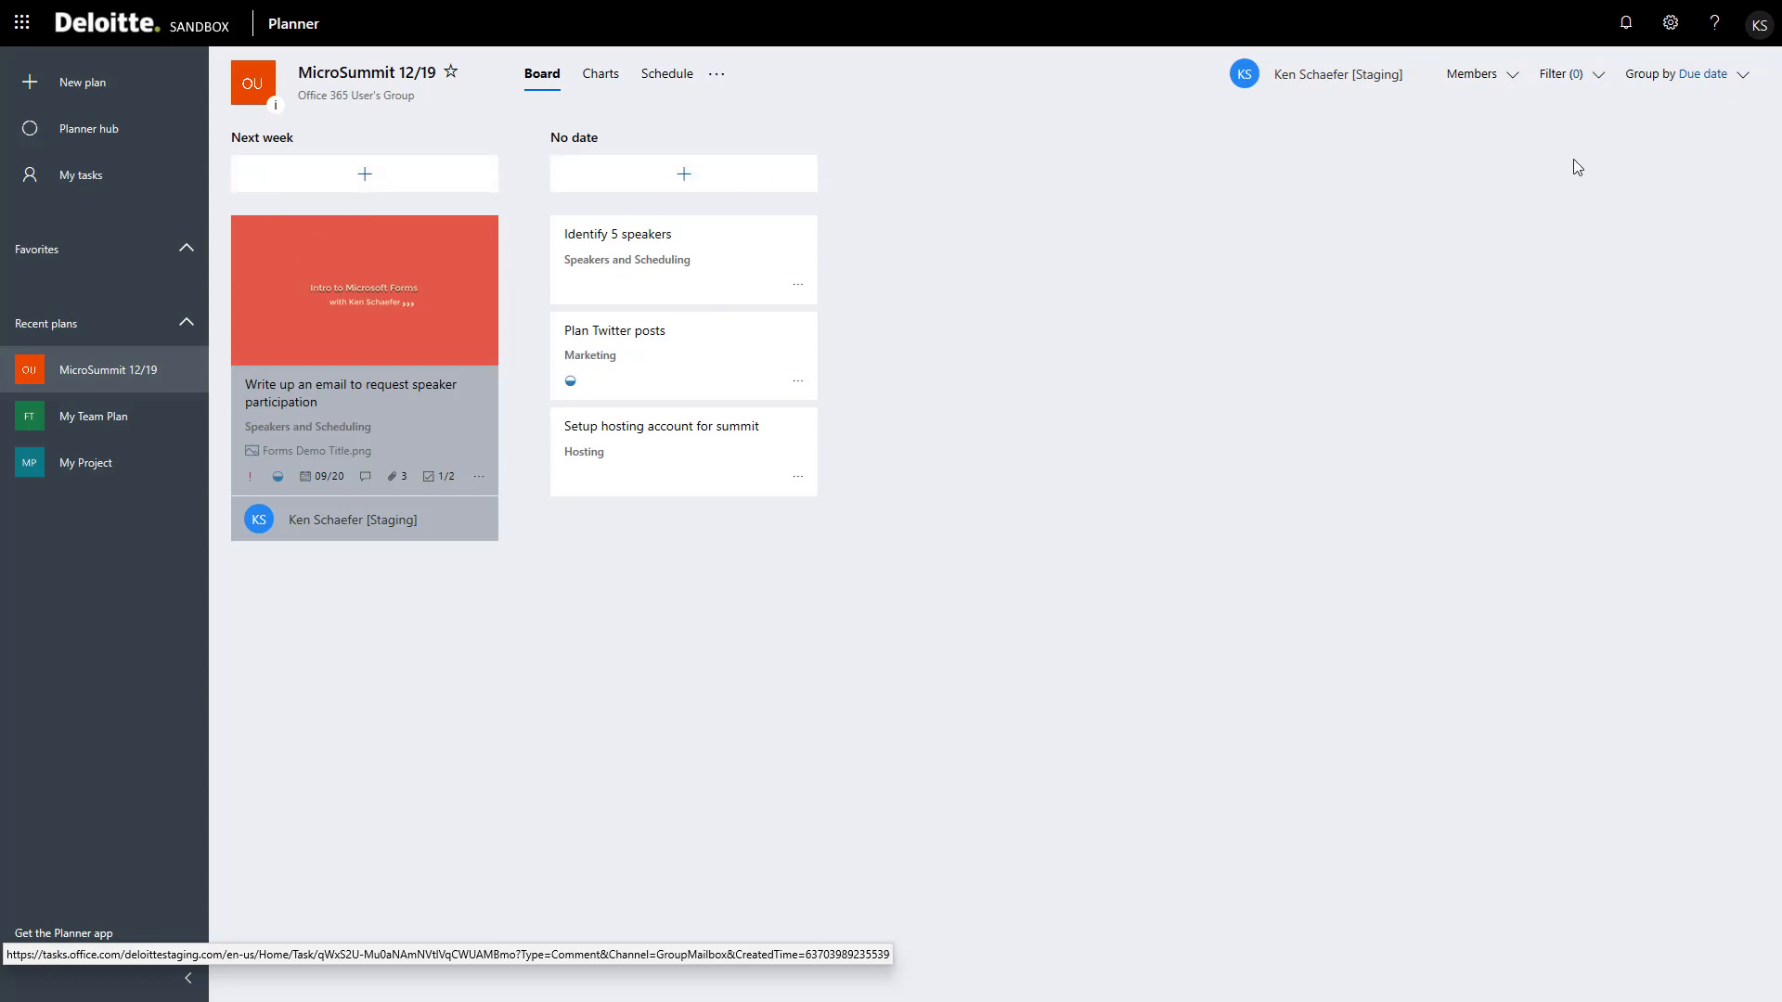
{"action": "left_click", "coordinate": [1728, 73]}
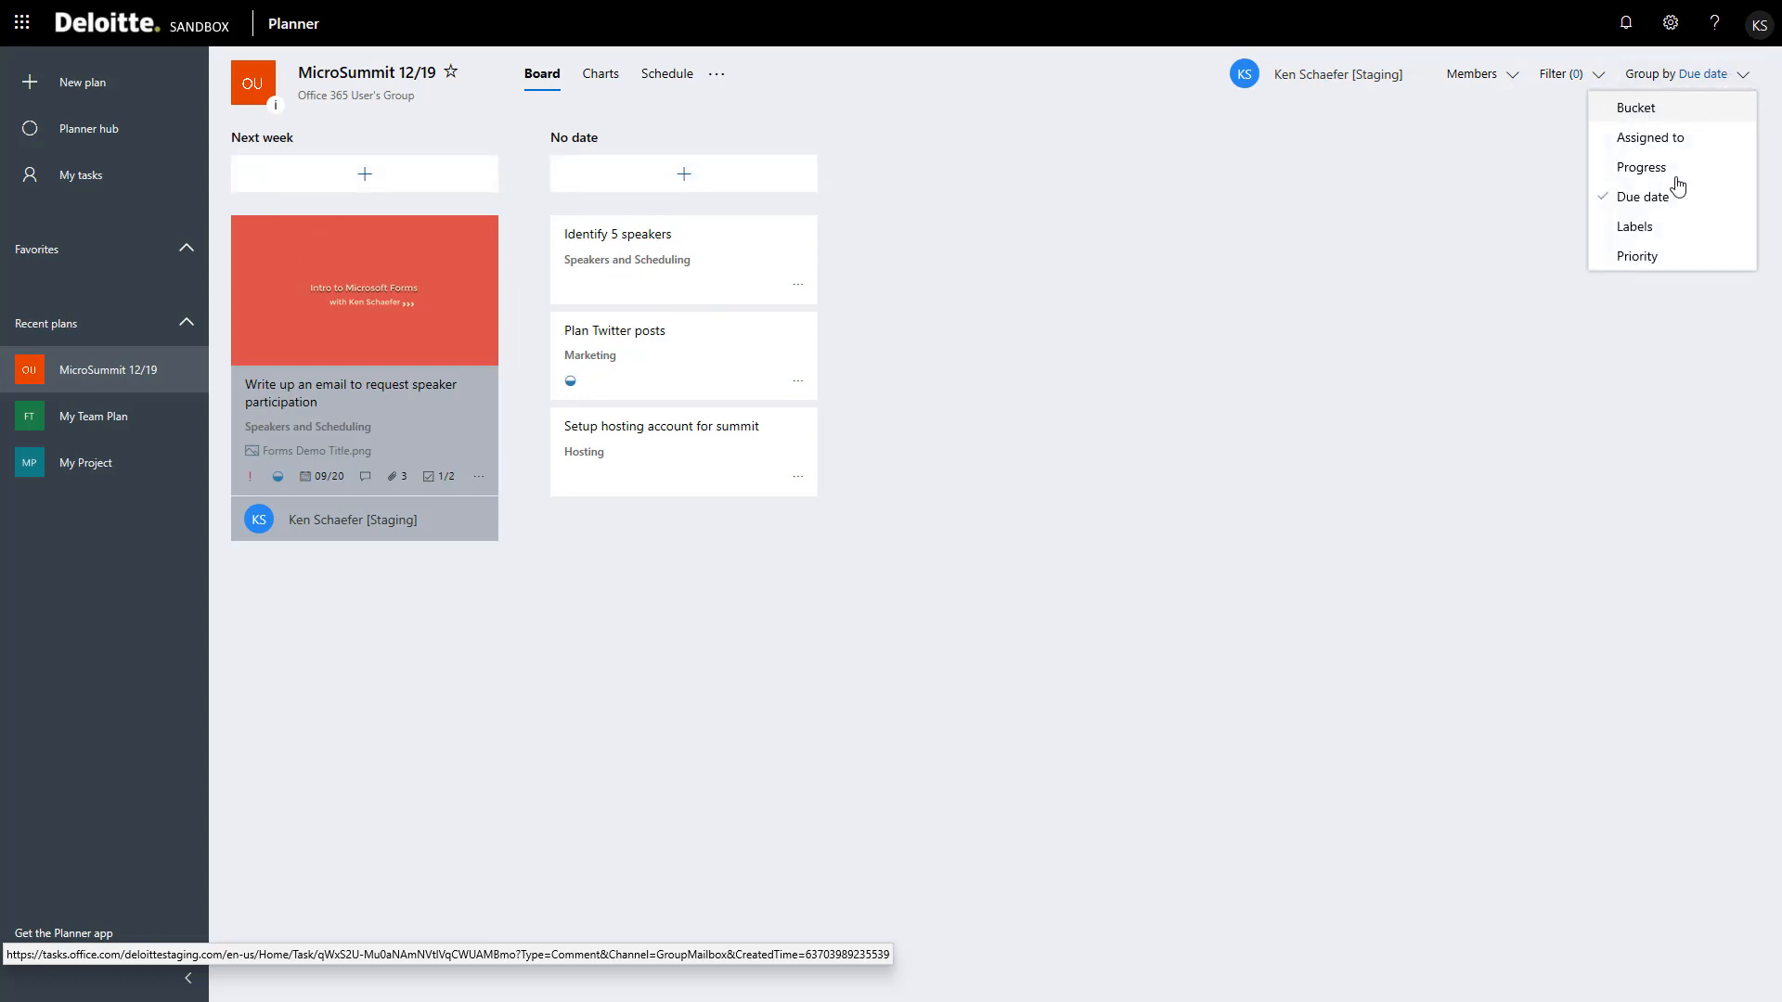
{"action": "left_click", "coordinate": [1667, 260]}
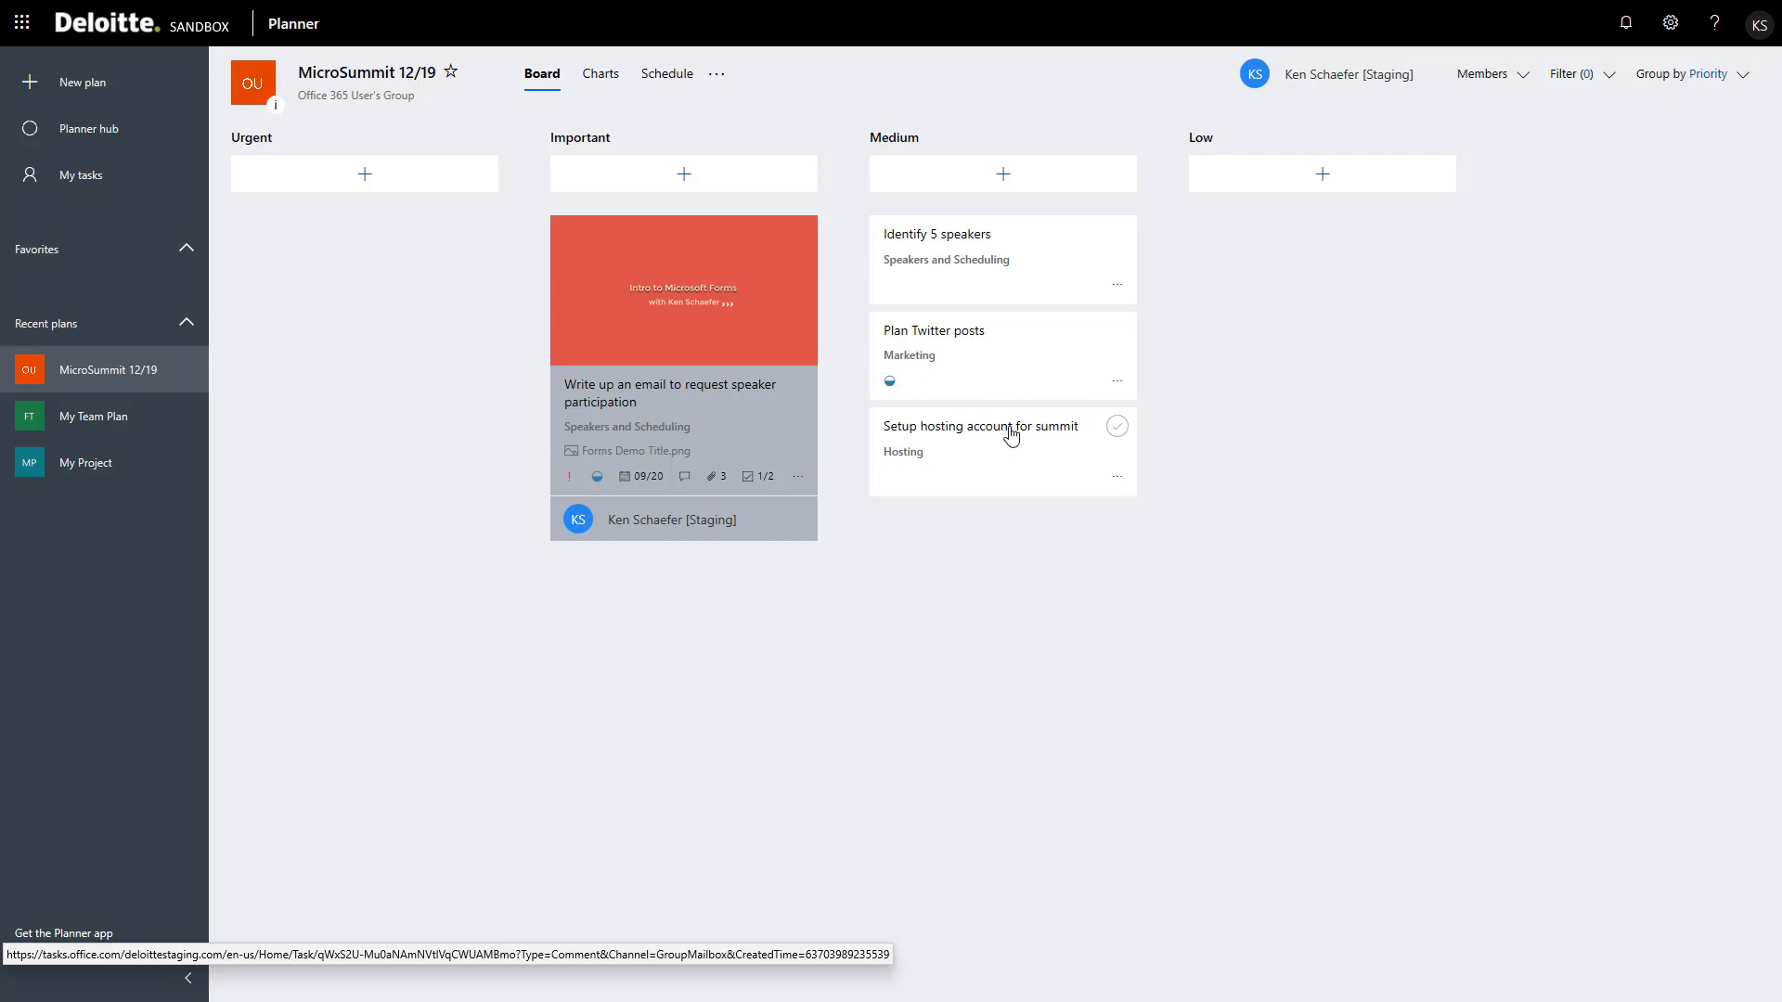
- Move the Setup hosting account for summit task to Low priority, and group the board by Bucket again
{"action": "left_click_drag", "start_coordinate": [1006, 433], "coordinate": [1344, 230]}
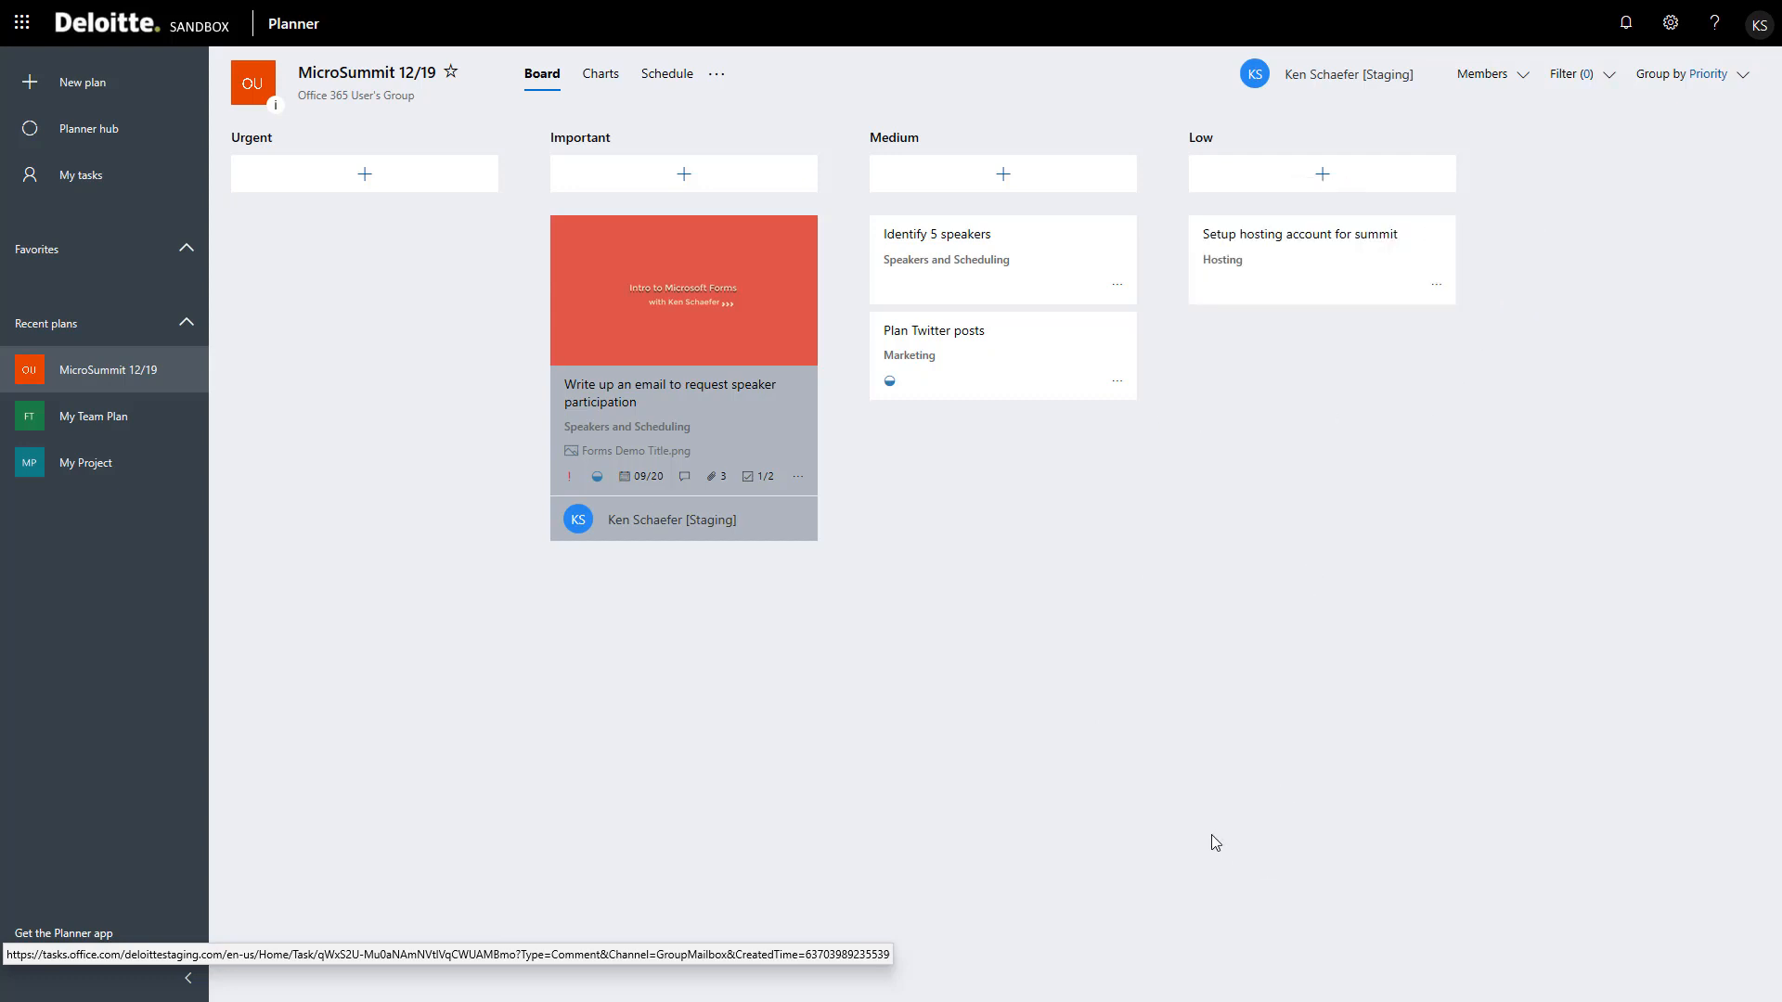
{"action": "left_click", "coordinate": [1706, 76]}
{"action": "left_click", "coordinate": [1670, 107]}
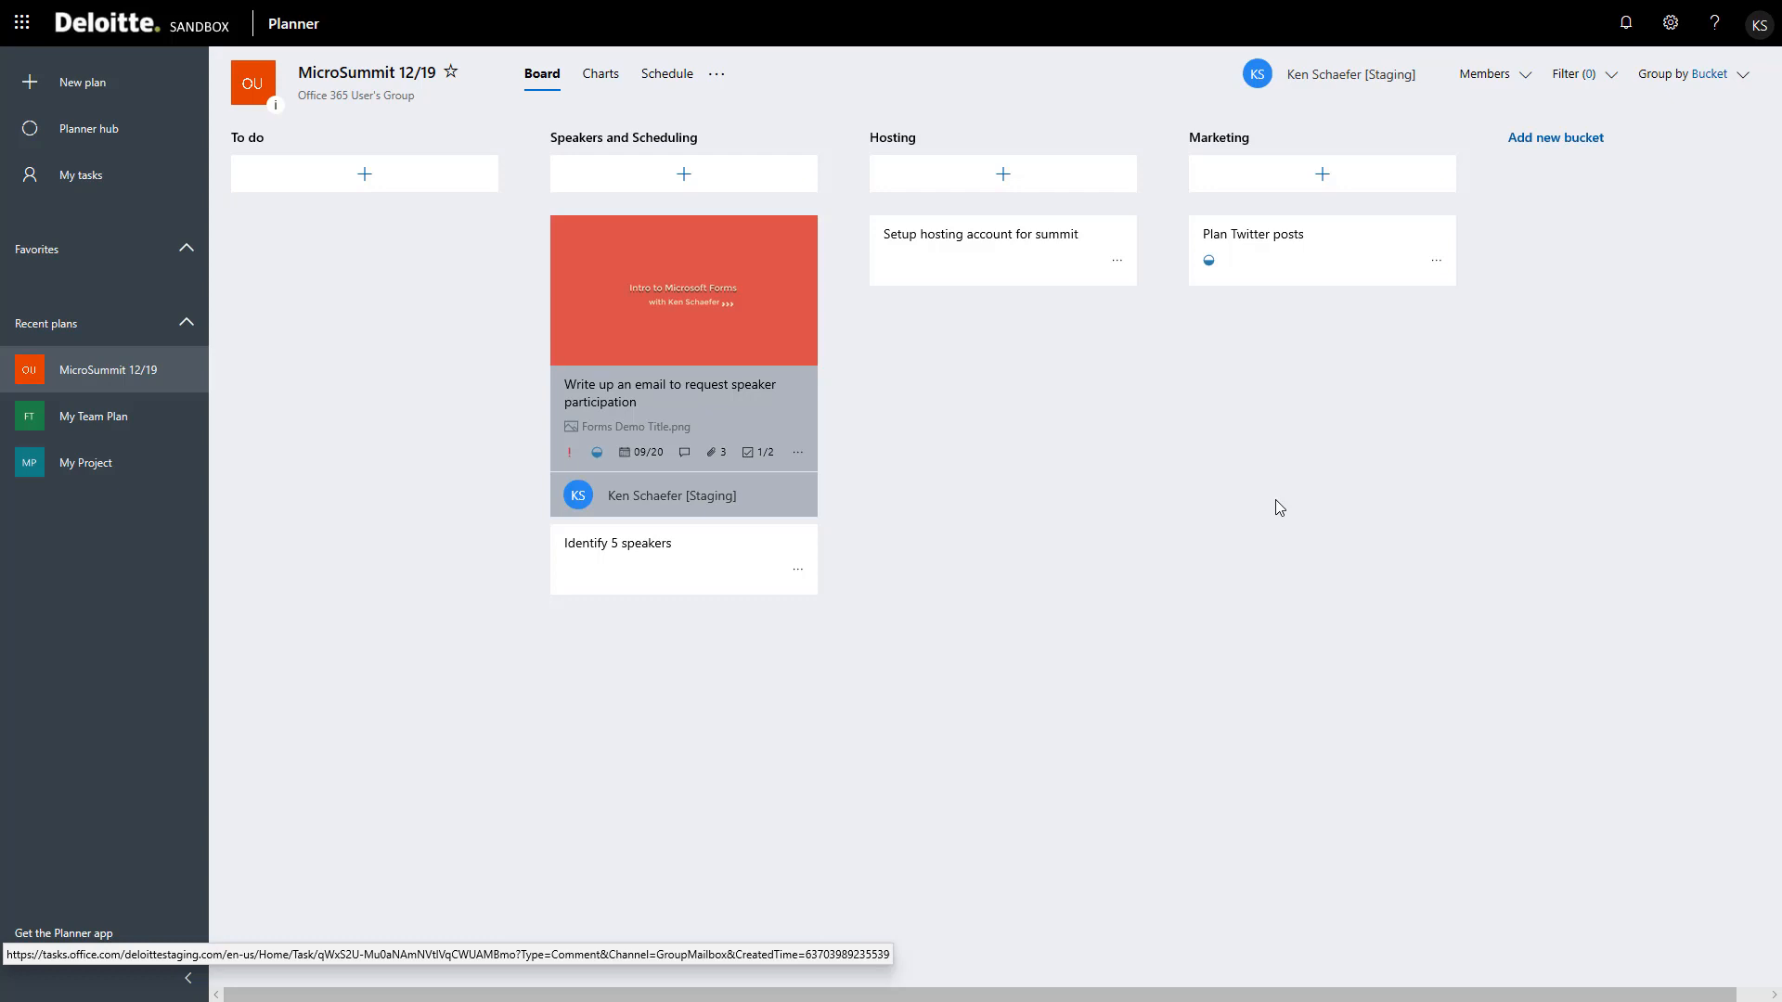
- Review the plan's charts, grouping the task list beside them by Progress and back to Bucket
{"action": "left_click", "coordinate": [597, 78]}
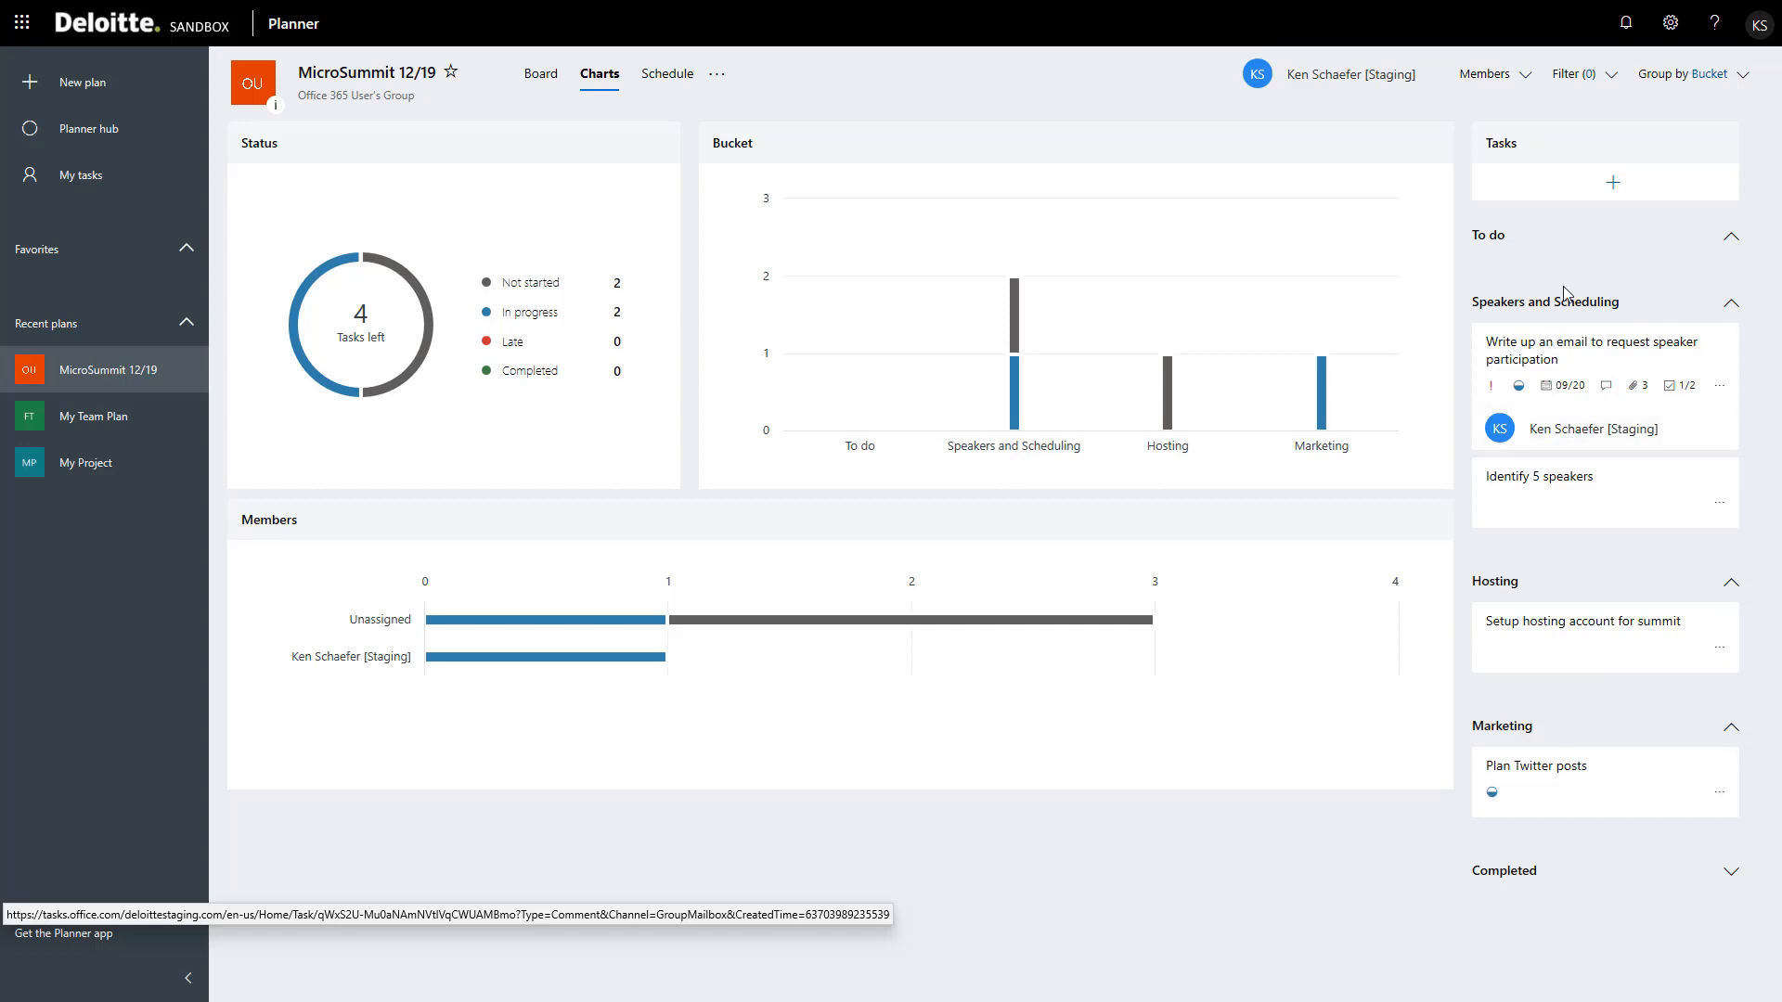
{"action": "left_click", "coordinate": [1737, 82]}
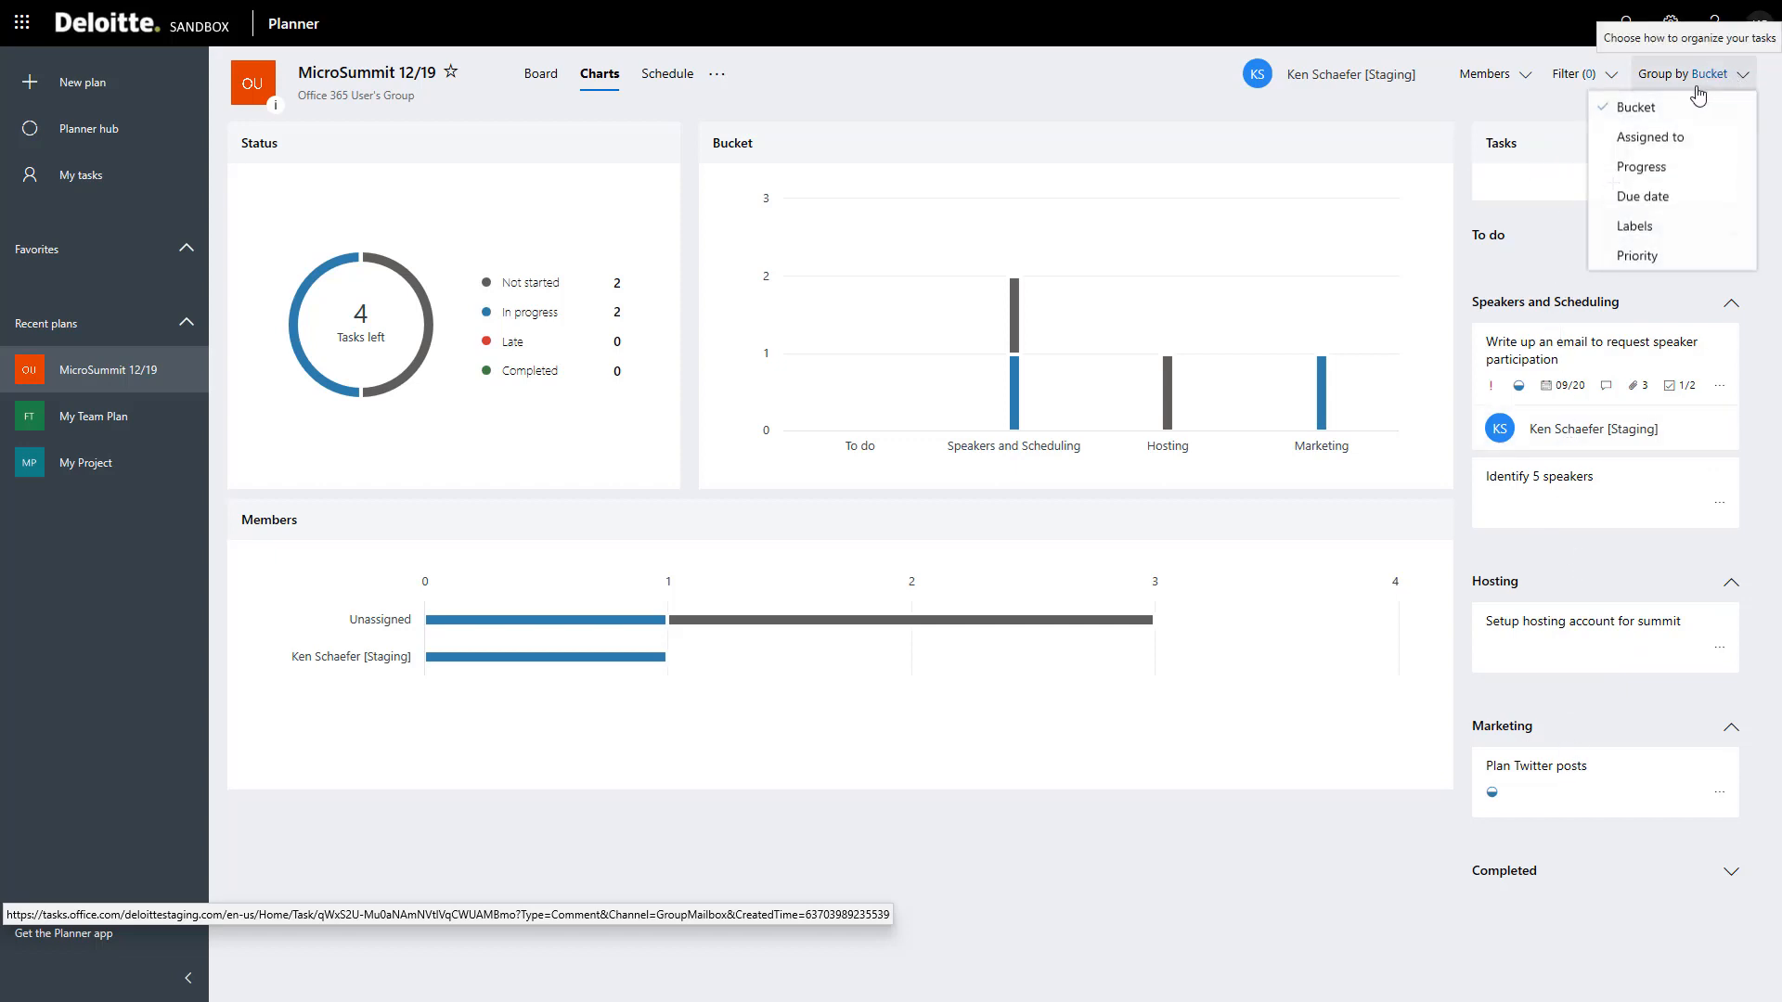
{"action": "left_click", "coordinate": [1647, 168]}
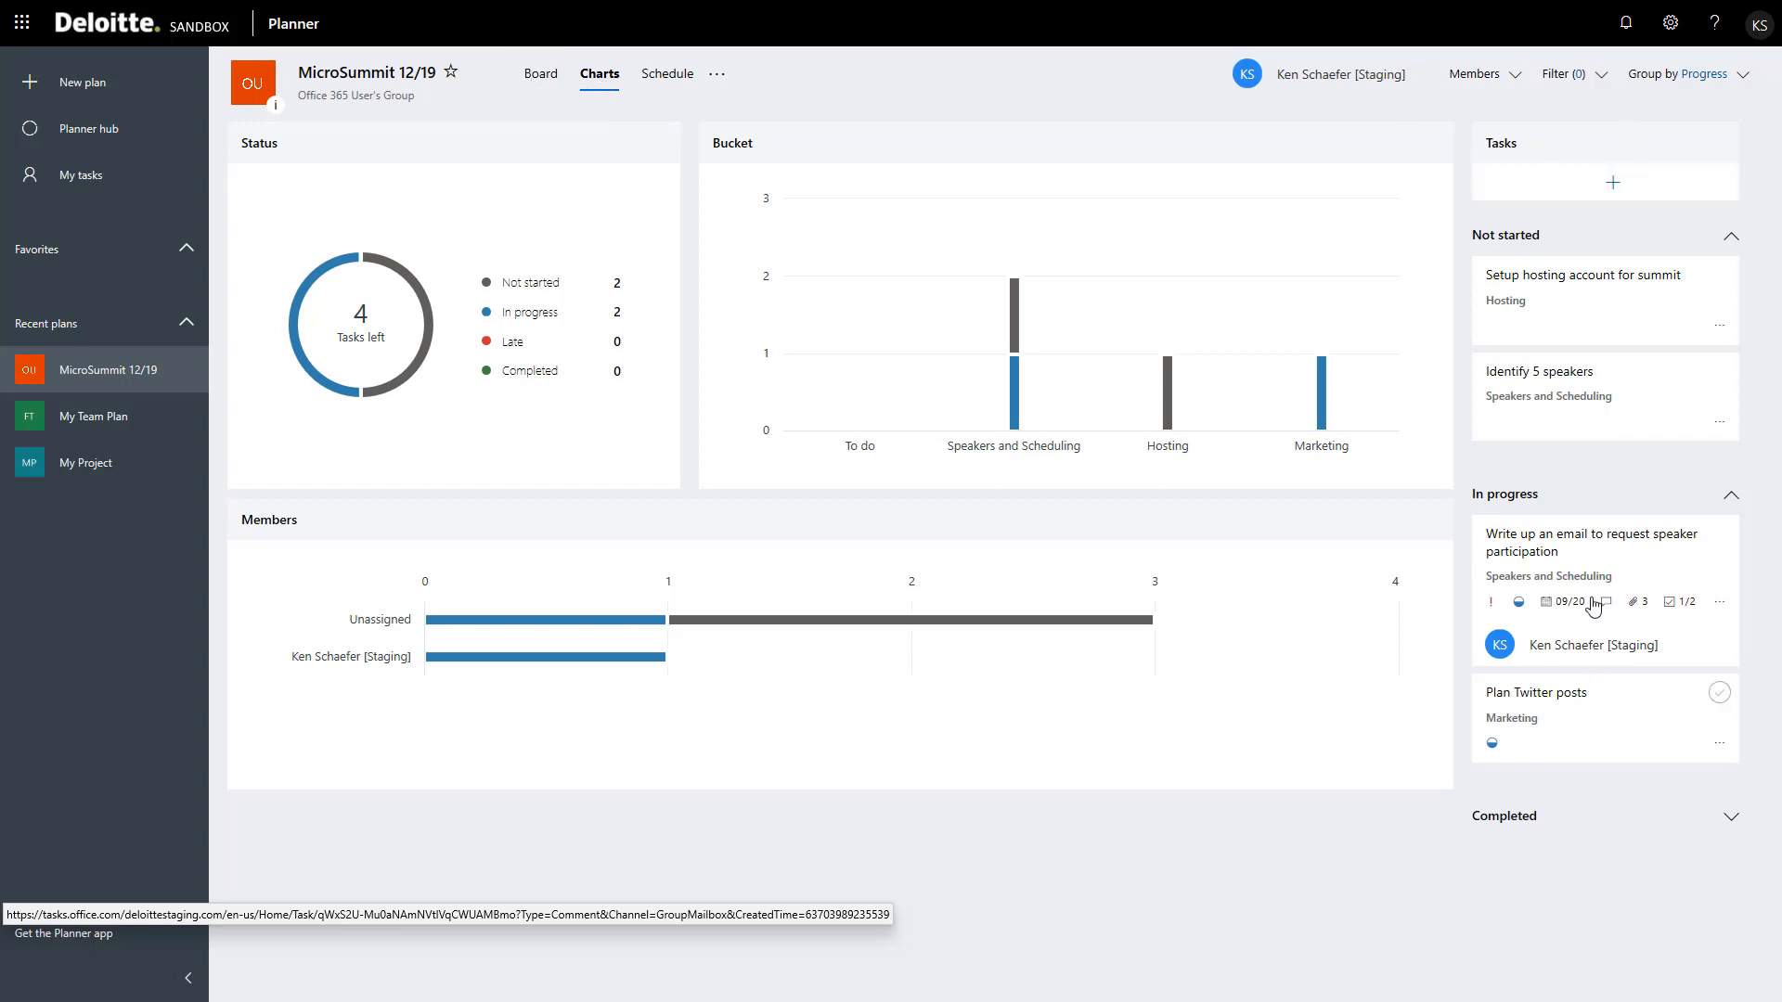
{"action": "left_click", "coordinate": [1708, 90]}
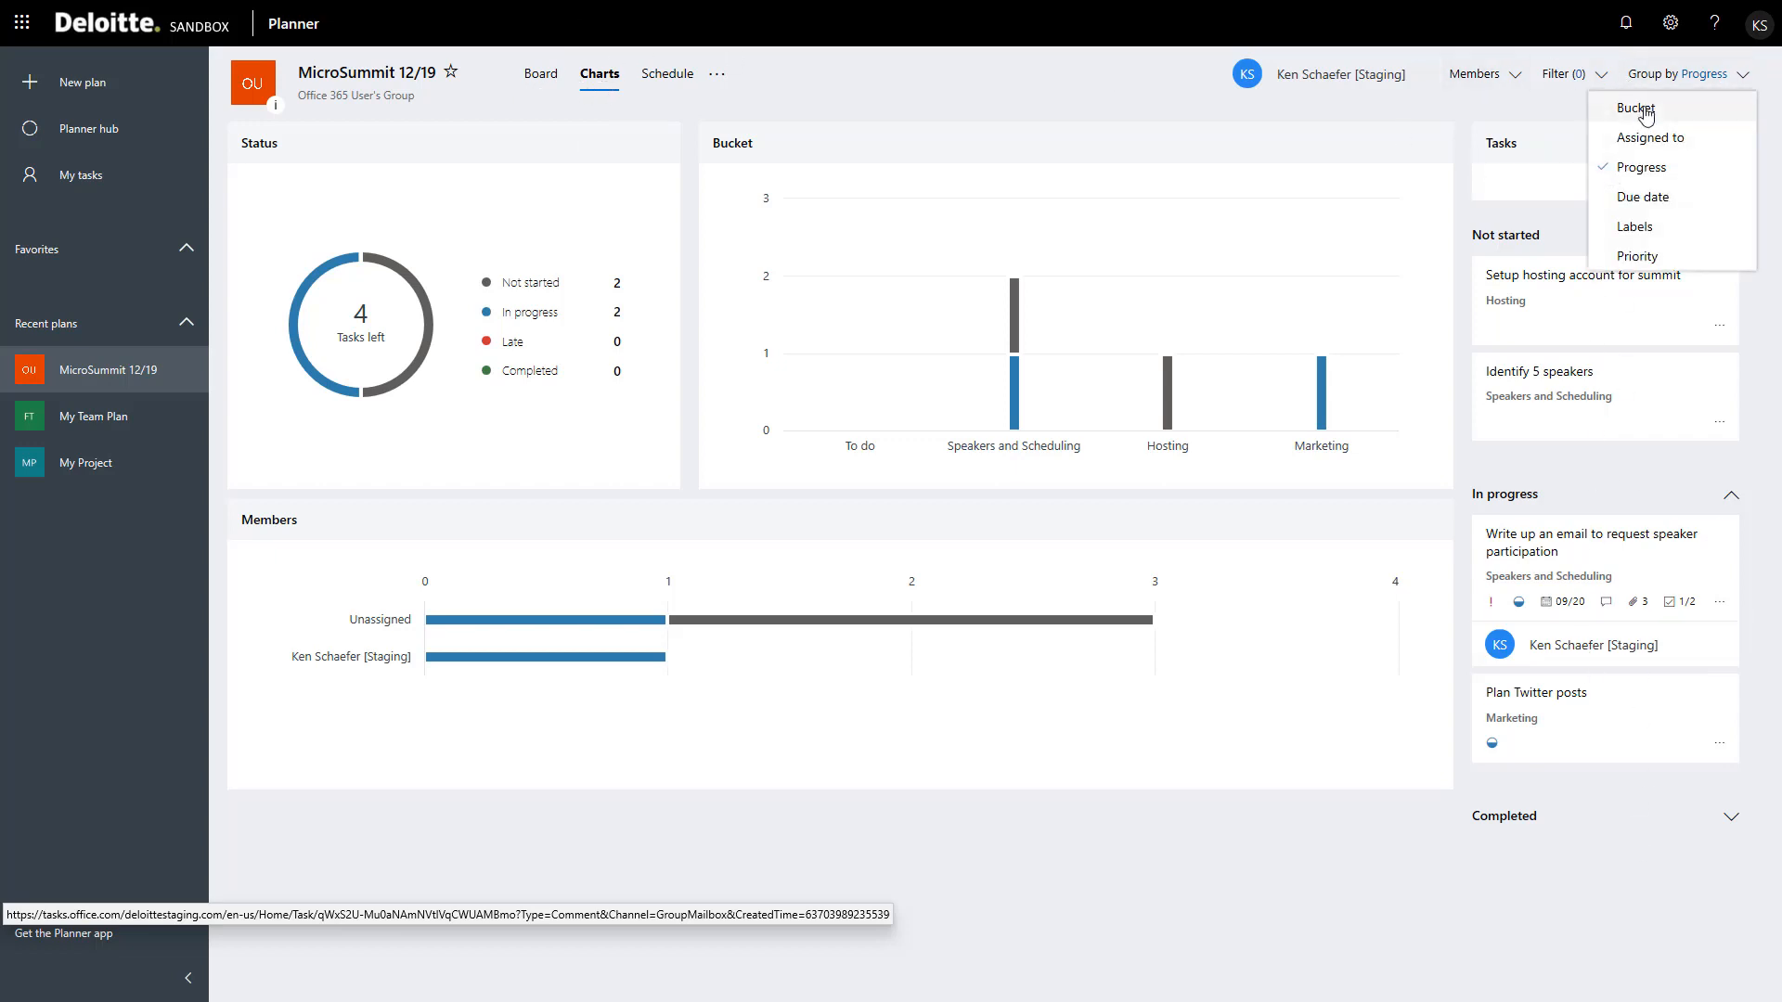
{"action": "left_click", "coordinate": [1642, 109]}
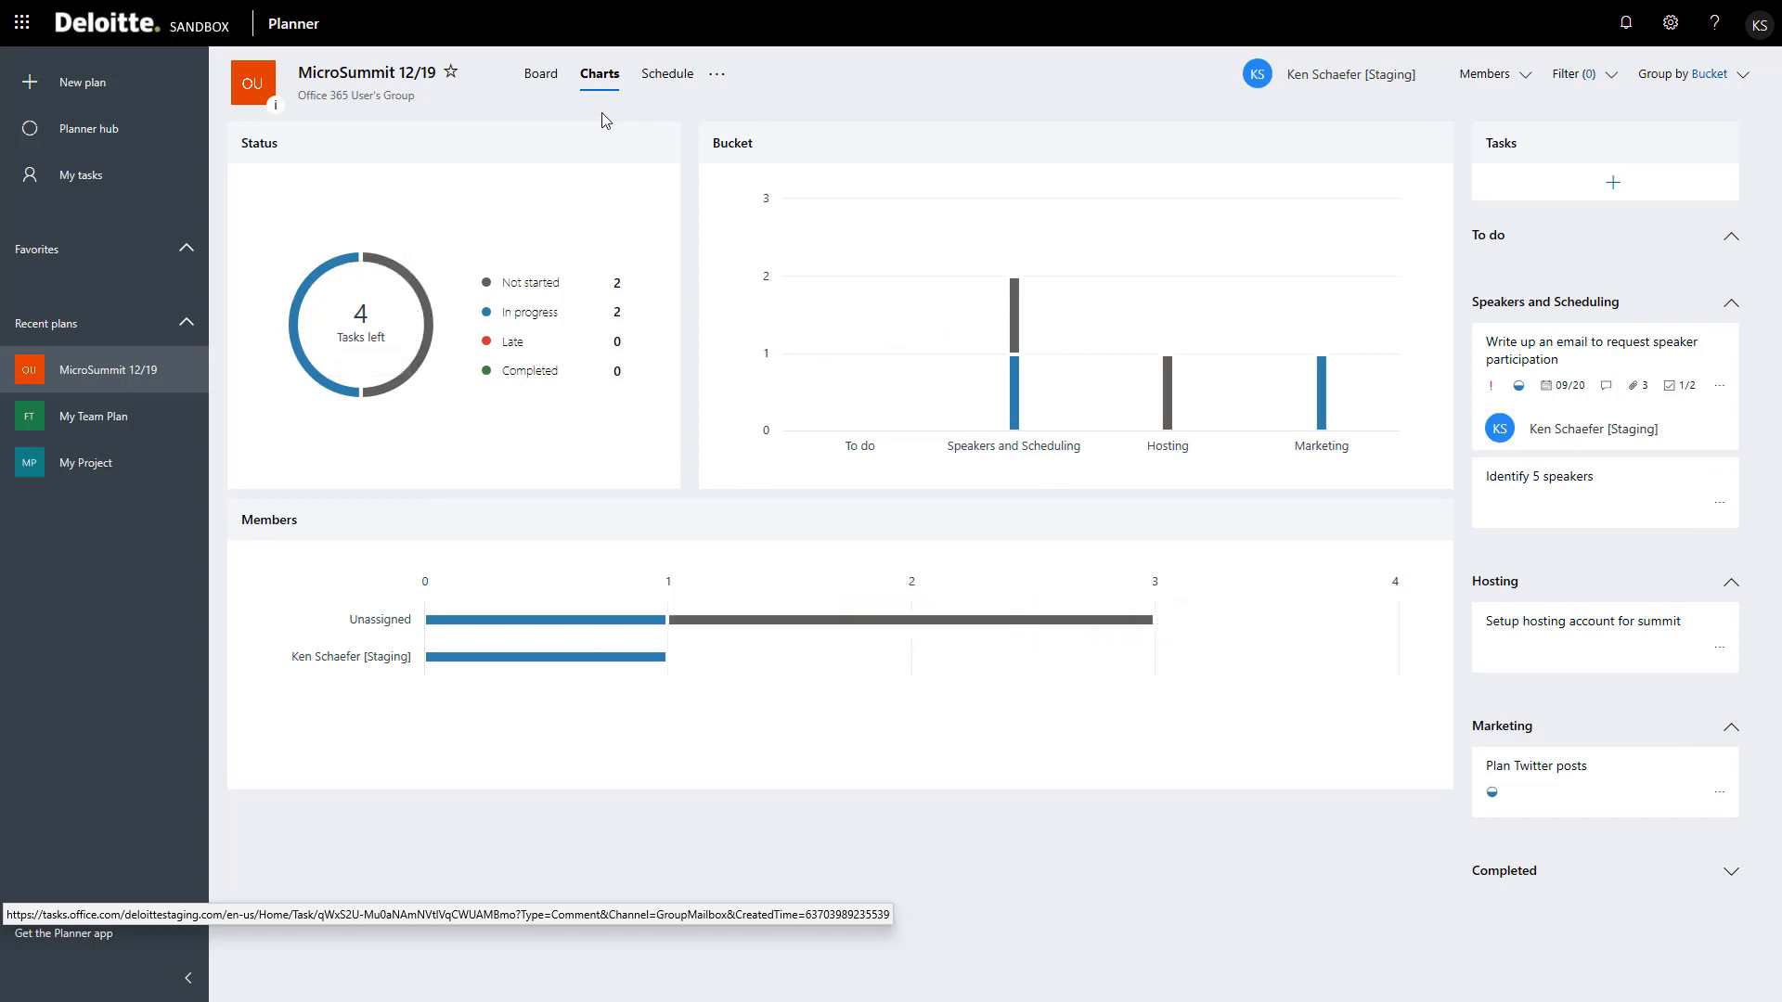
- View the plan's September 2019 schedule, and bring up and dismiss the new task form for September 3
{"action": "left_click", "coordinate": [670, 74]}
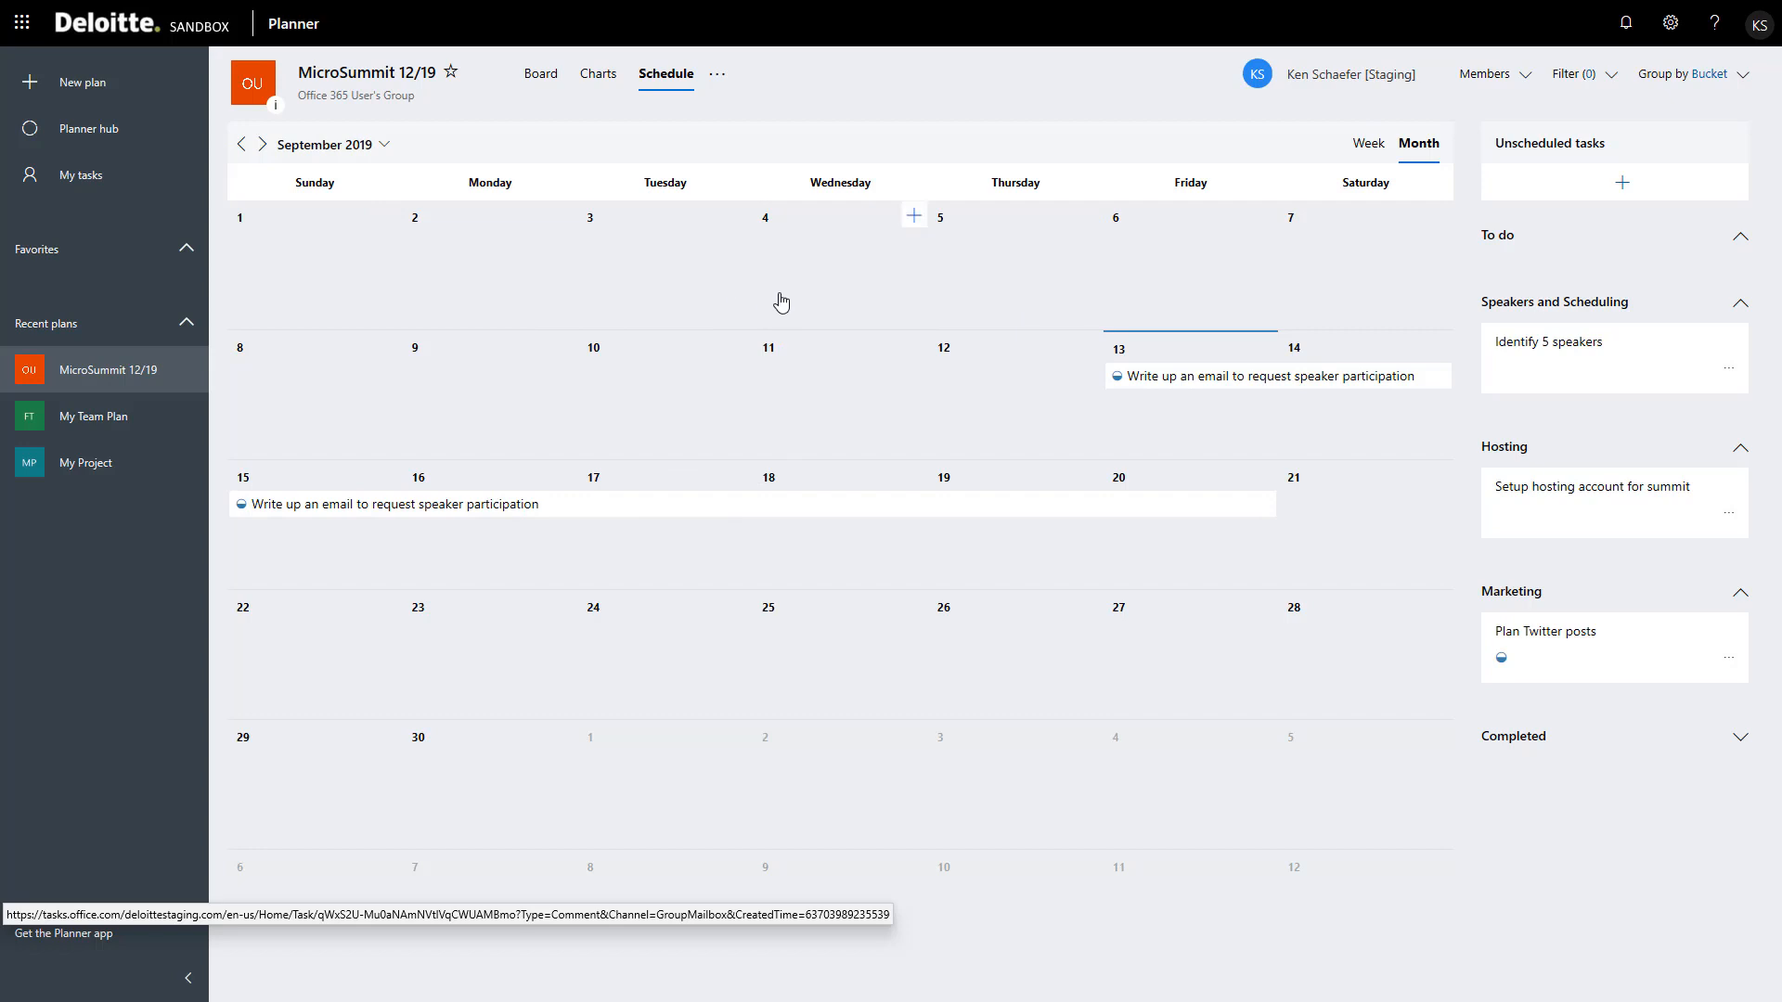
{"action": "left_click", "coordinate": [737, 218]}
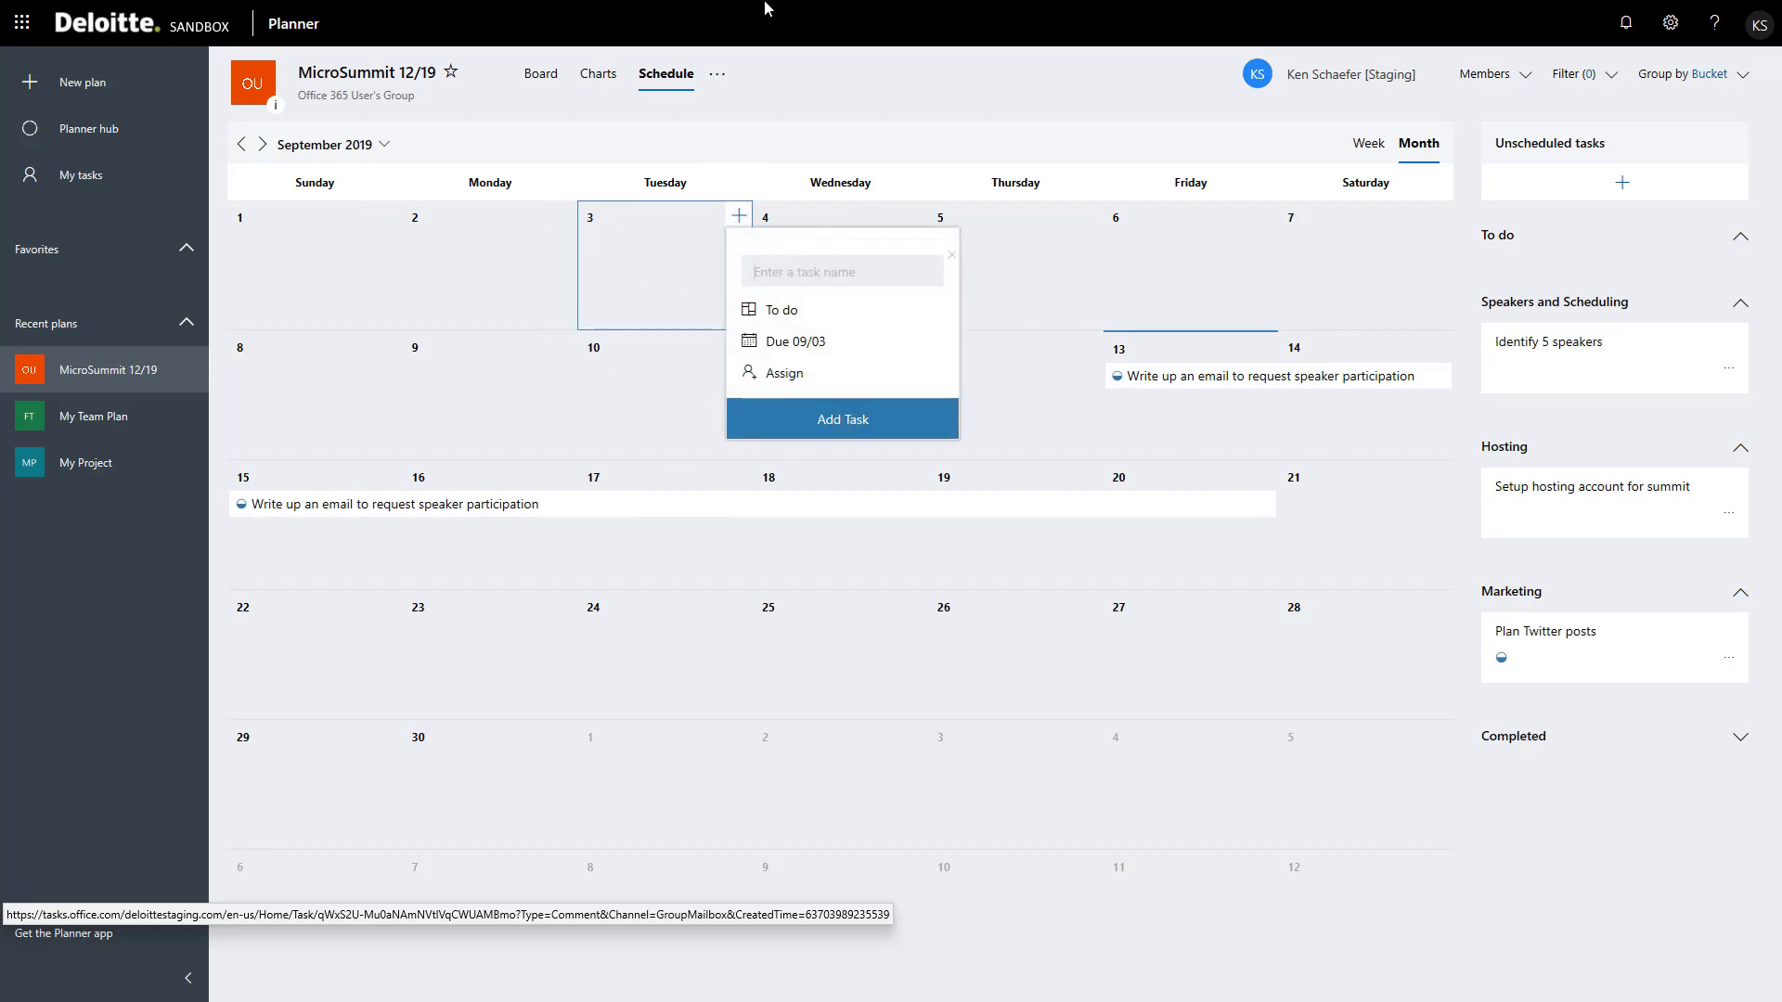
{"action": "left_click", "coordinate": [832, 146]}
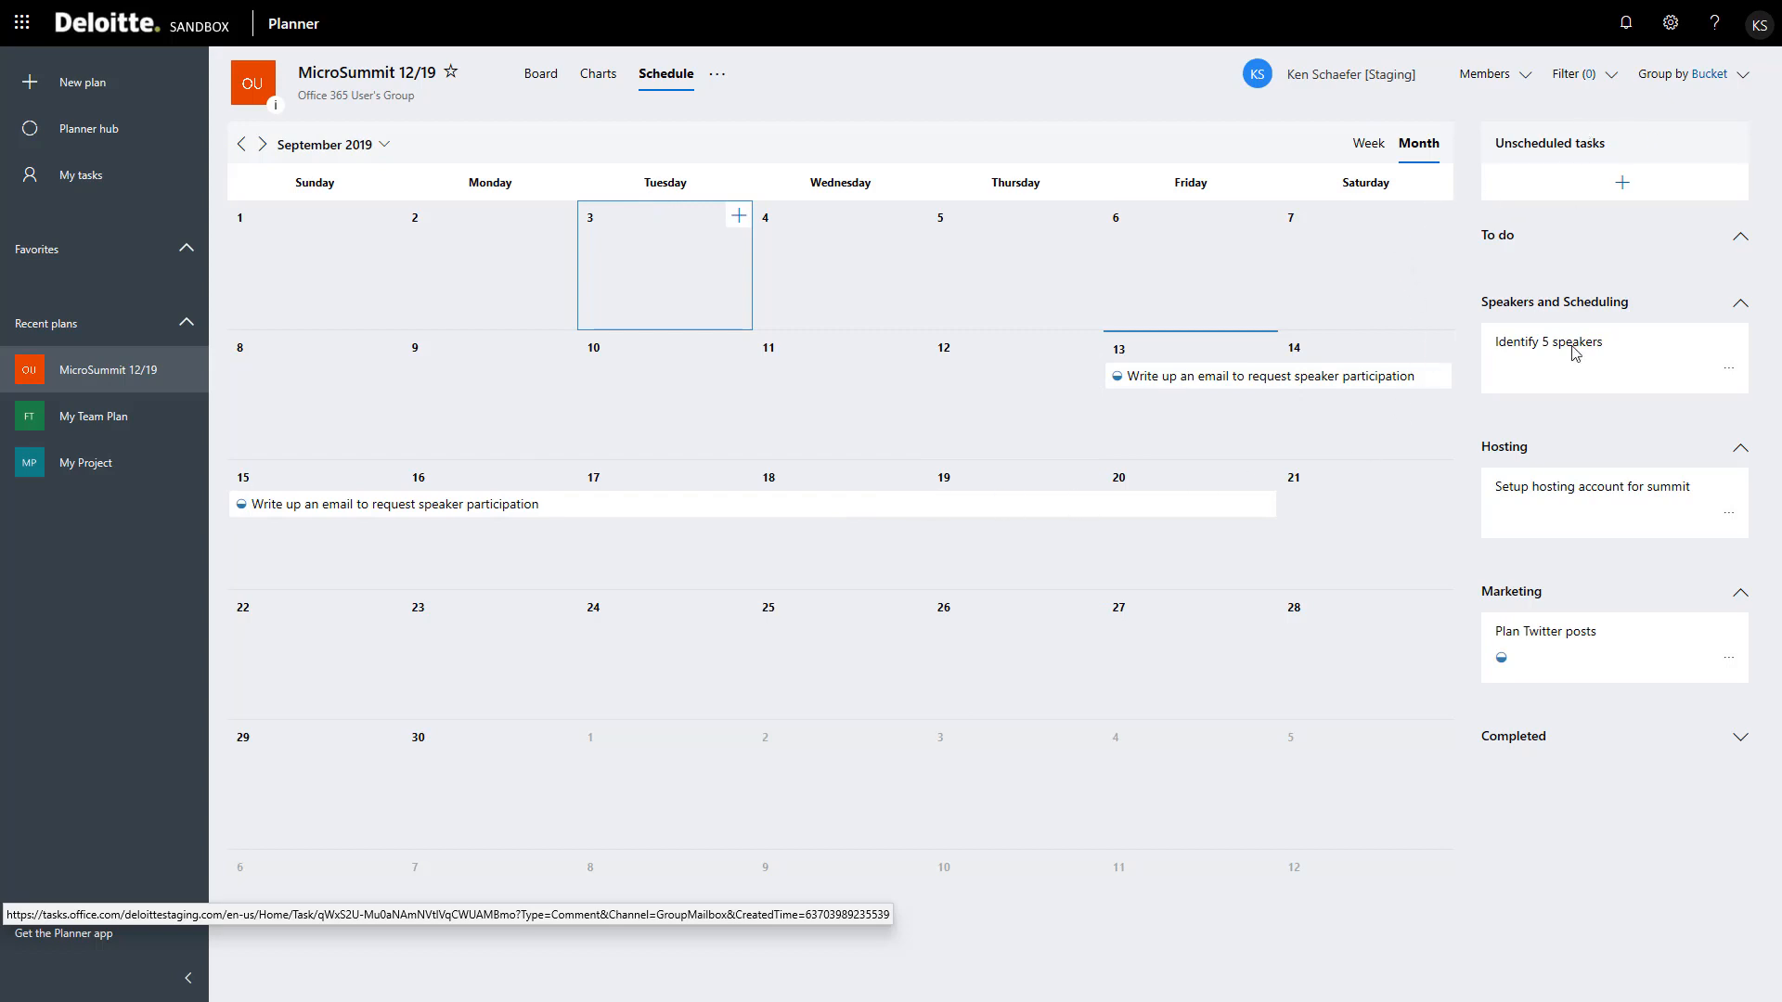
- Group the schedule's unscheduled tasks by Progress and return to the plan board
{"action": "left_click", "coordinate": [1721, 79]}
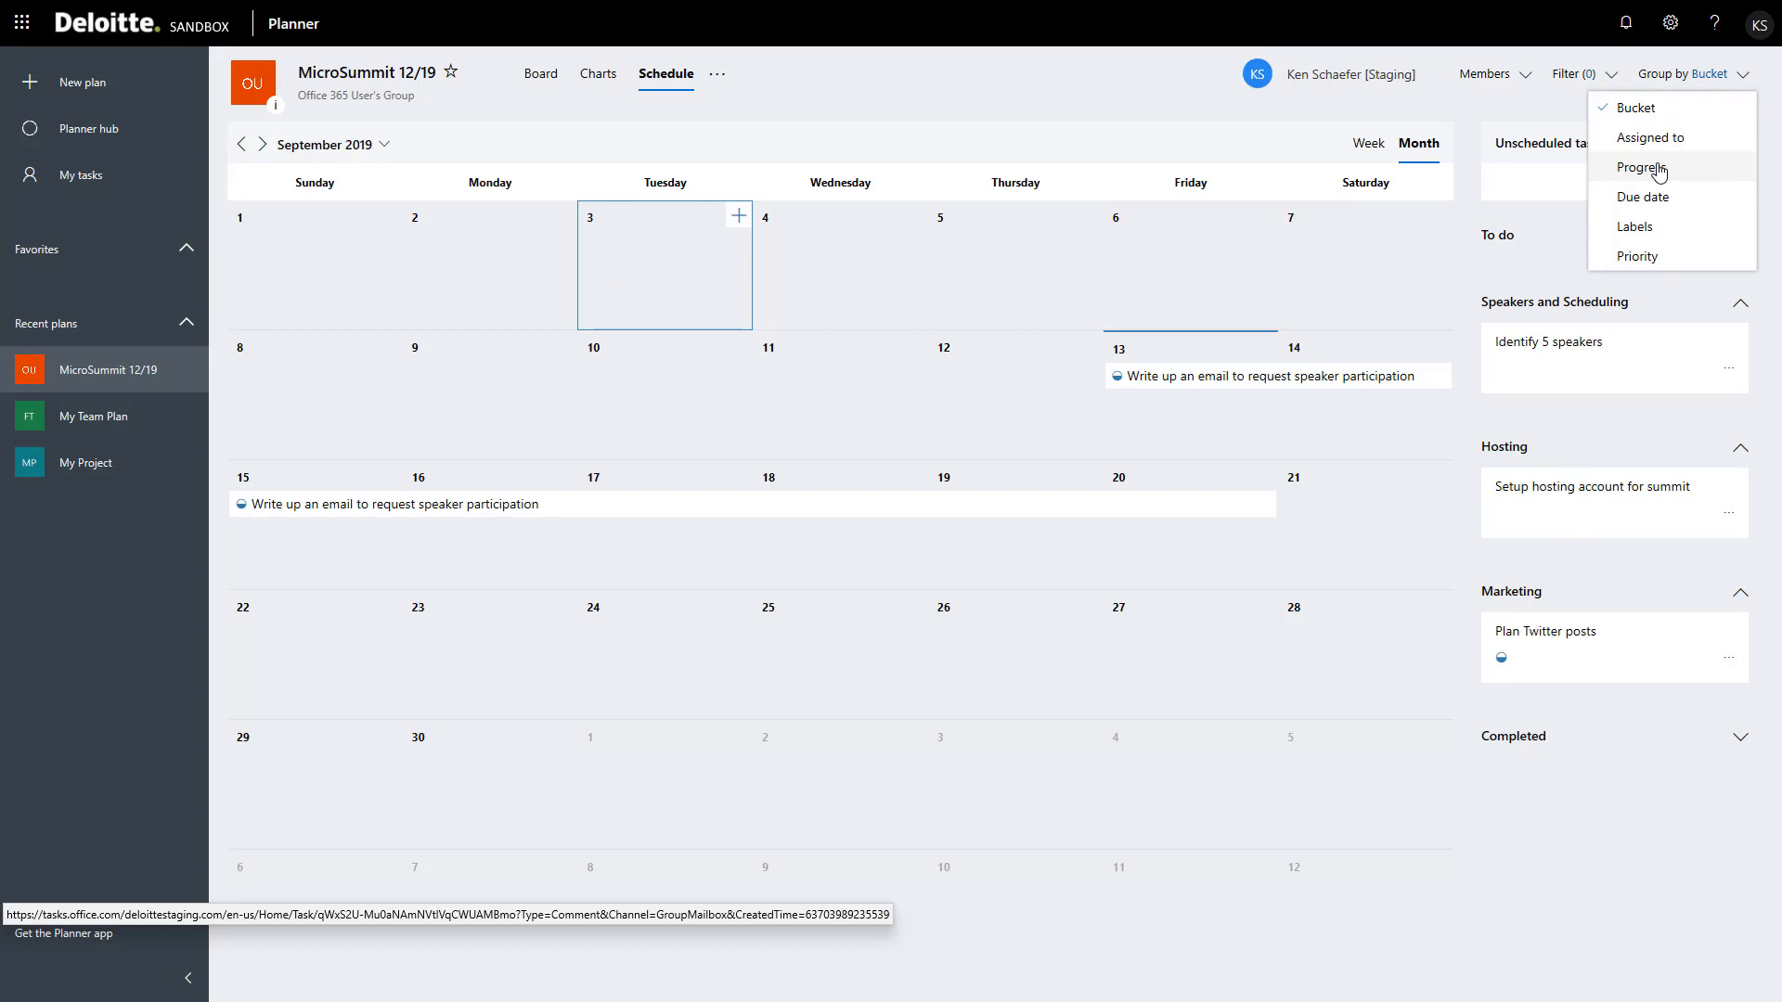
{"action": "left_click", "coordinate": [1659, 170]}
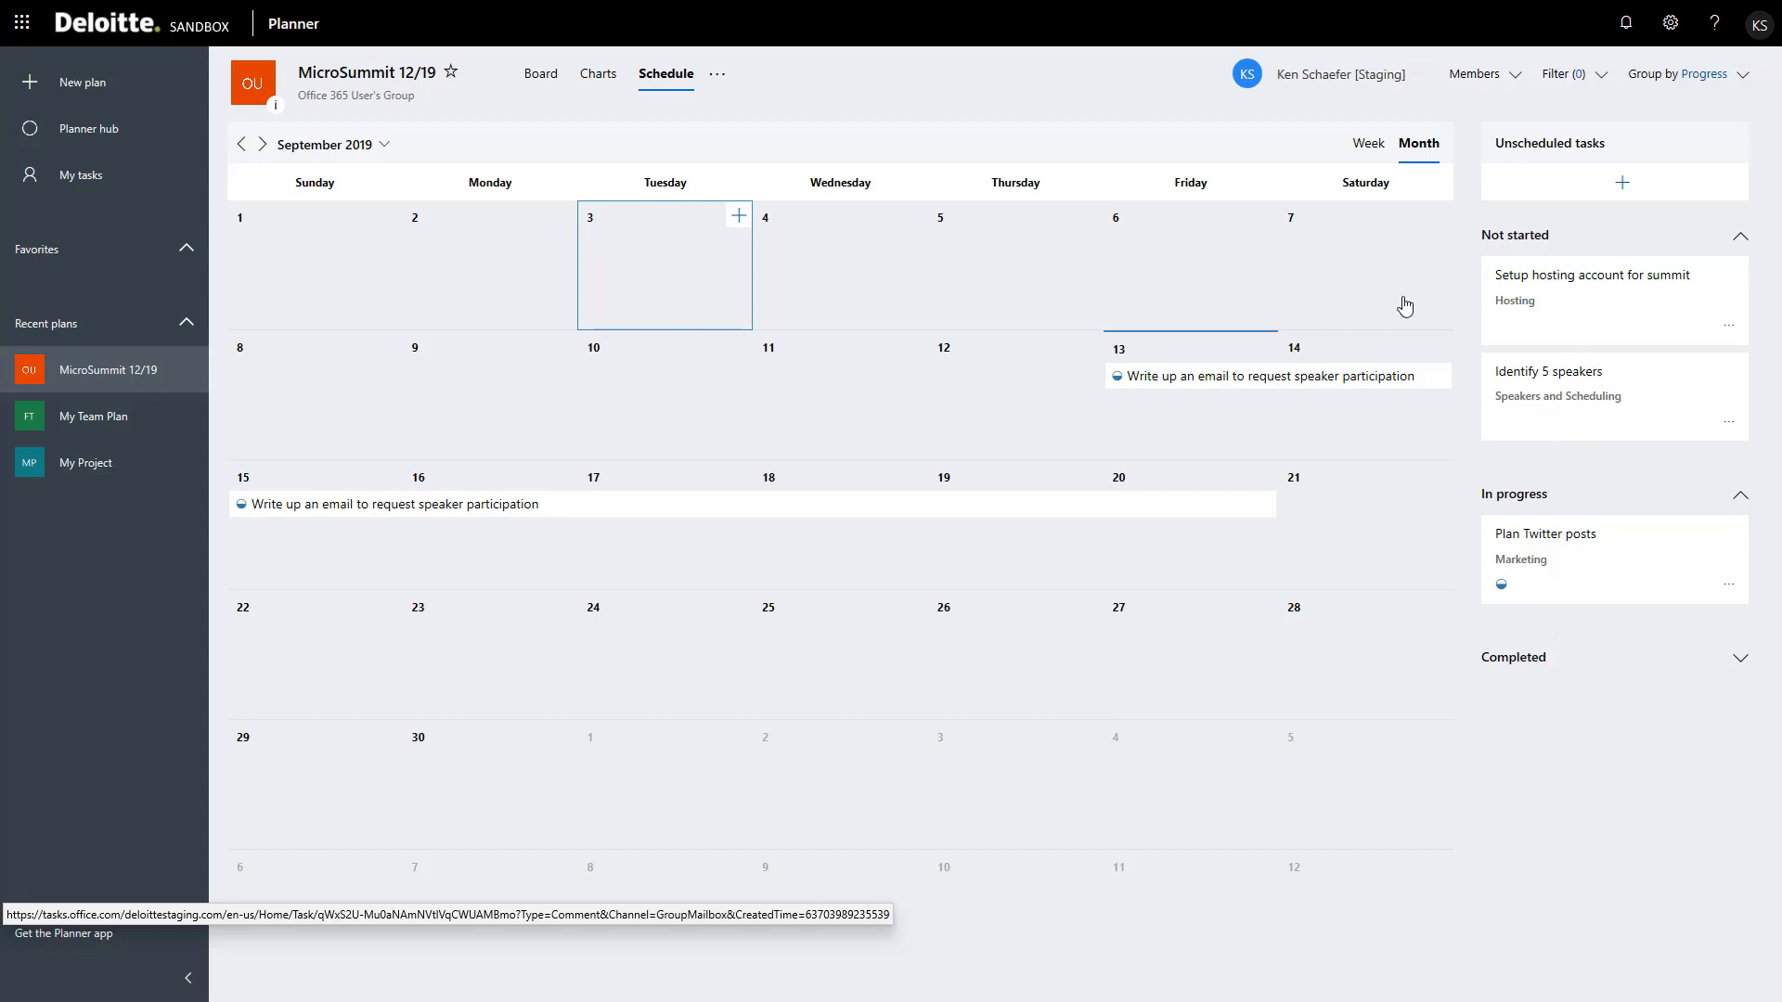
{"action": "left_click", "coordinate": [598, 75]}
{"action": "left_click", "coordinate": [542, 92]}
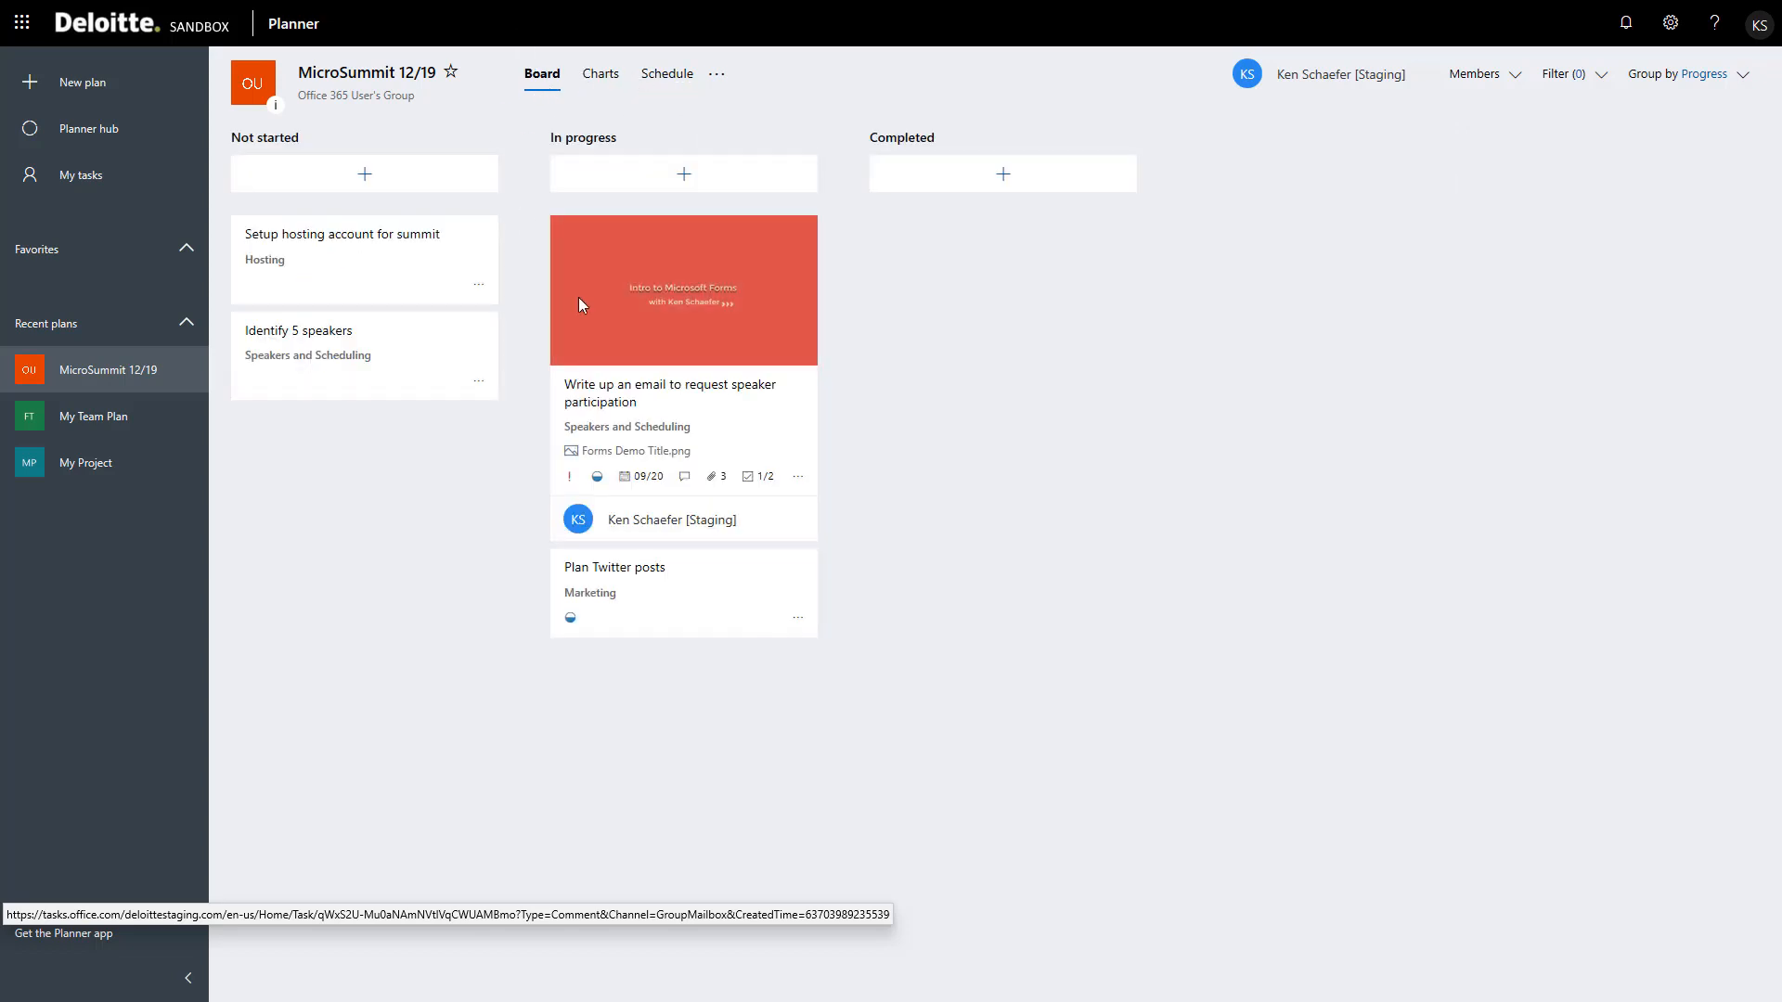
- Open the plan's group conversation in Outlook and view the task comment email and the group welcome email
{"action": "left_click", "coordinate": [722, 82]}
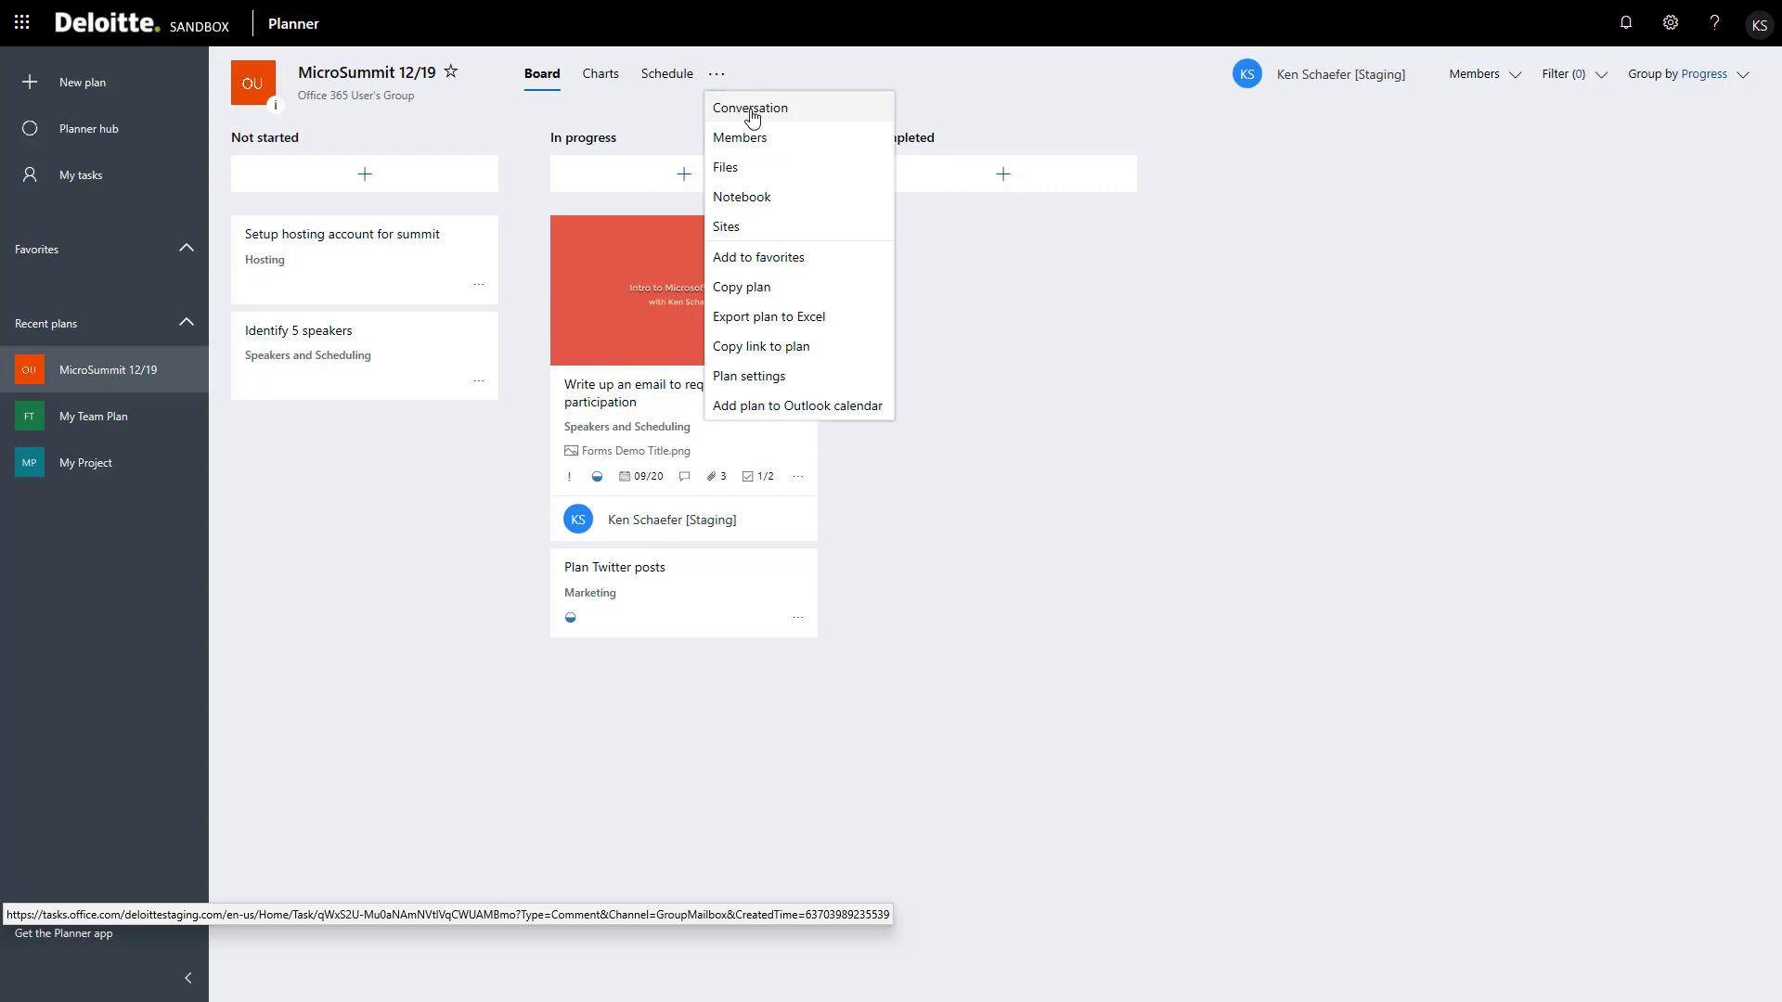
{"action": "left_click", "coordinate": [752, 111]}
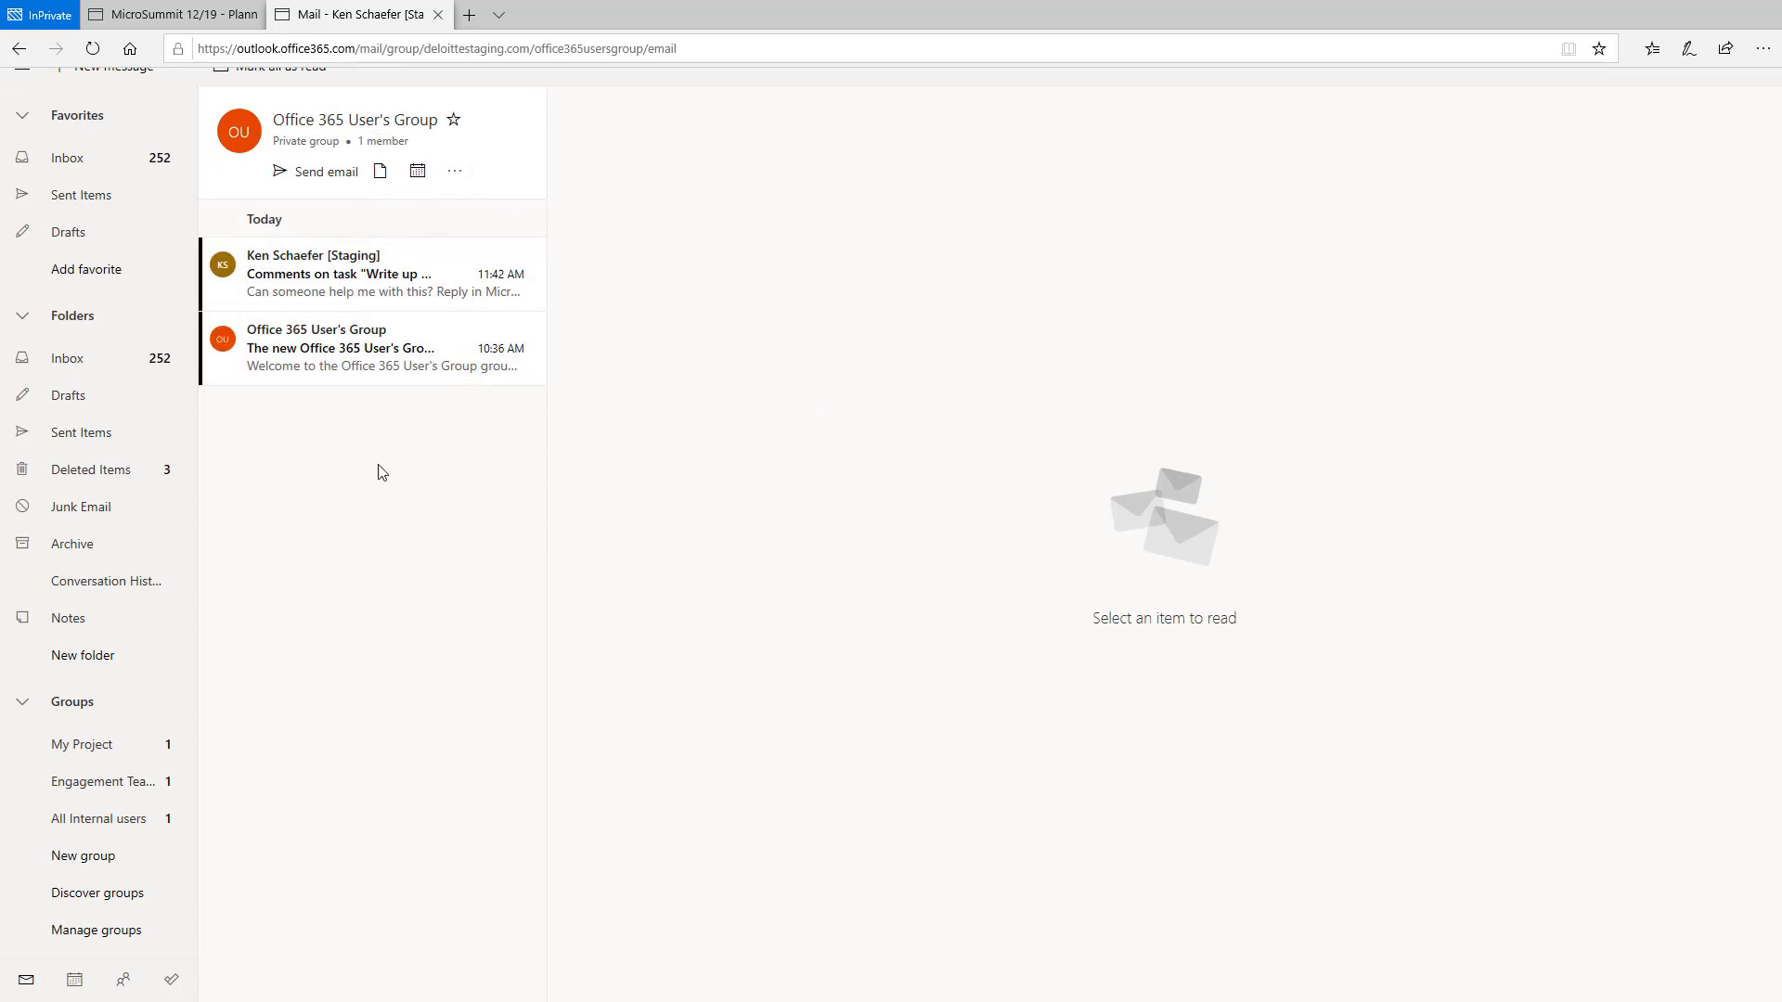
{"action": "left_click", "coordinate": [348, 277]}
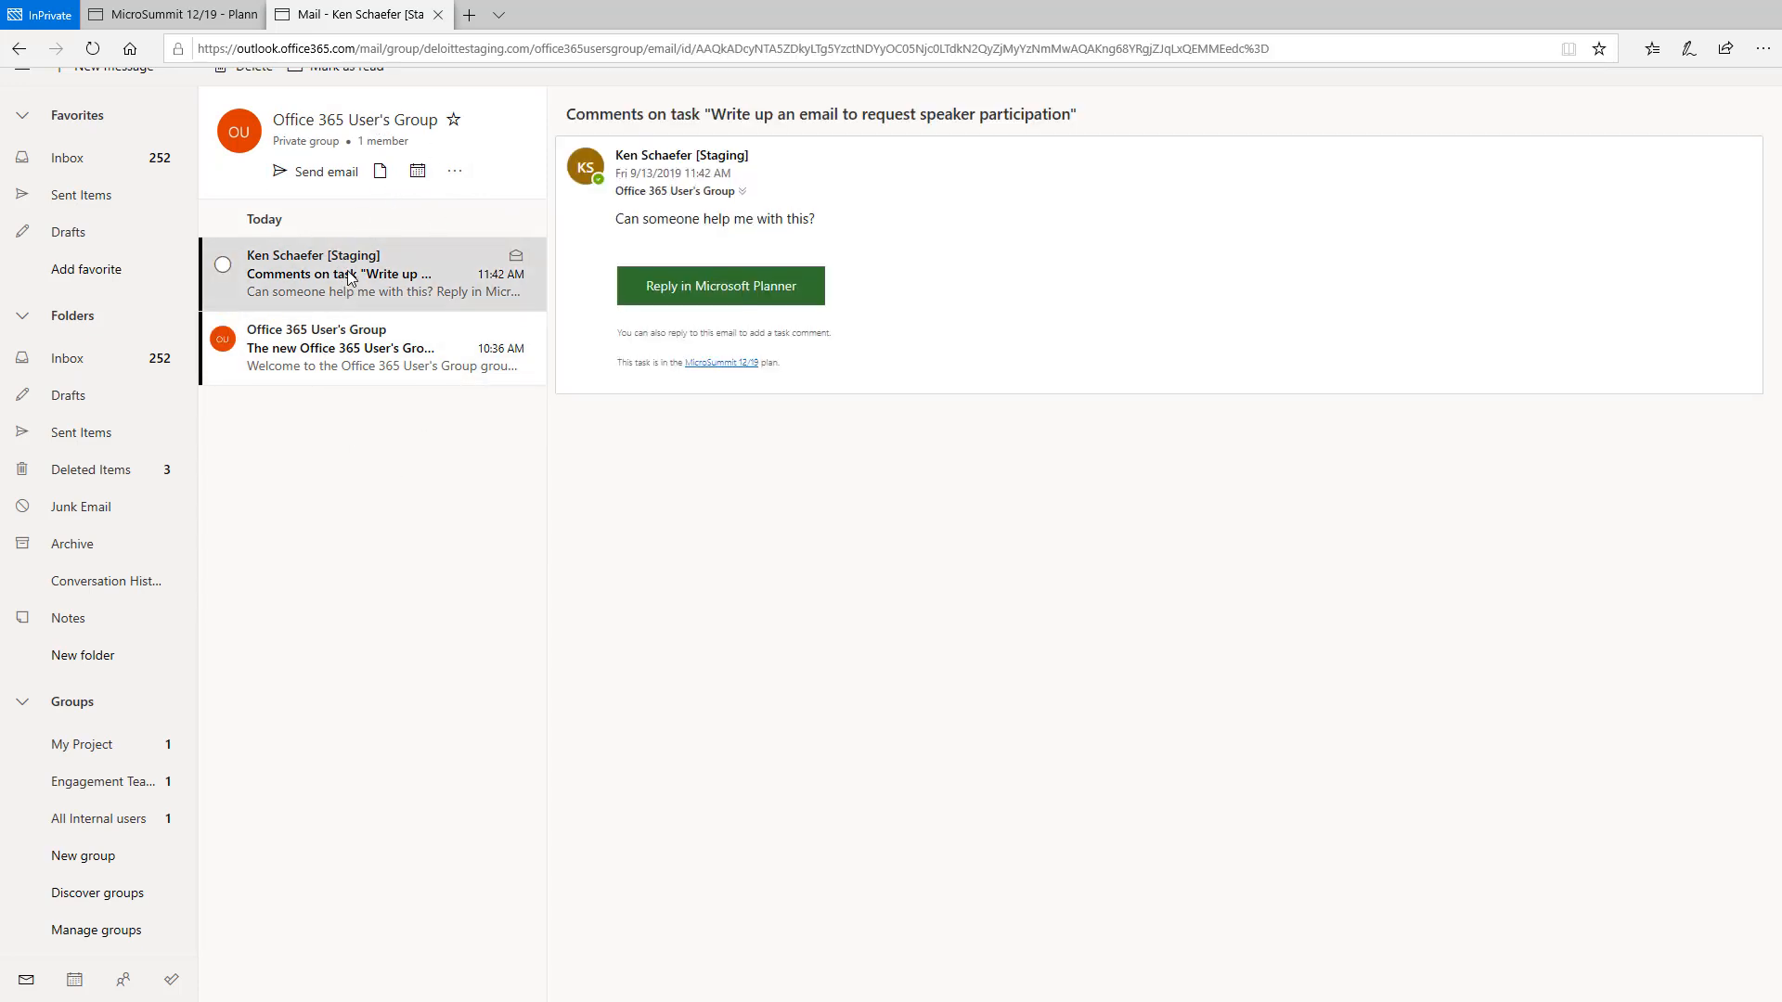
{"action": "left_click", "coordinate": [389, 366]}
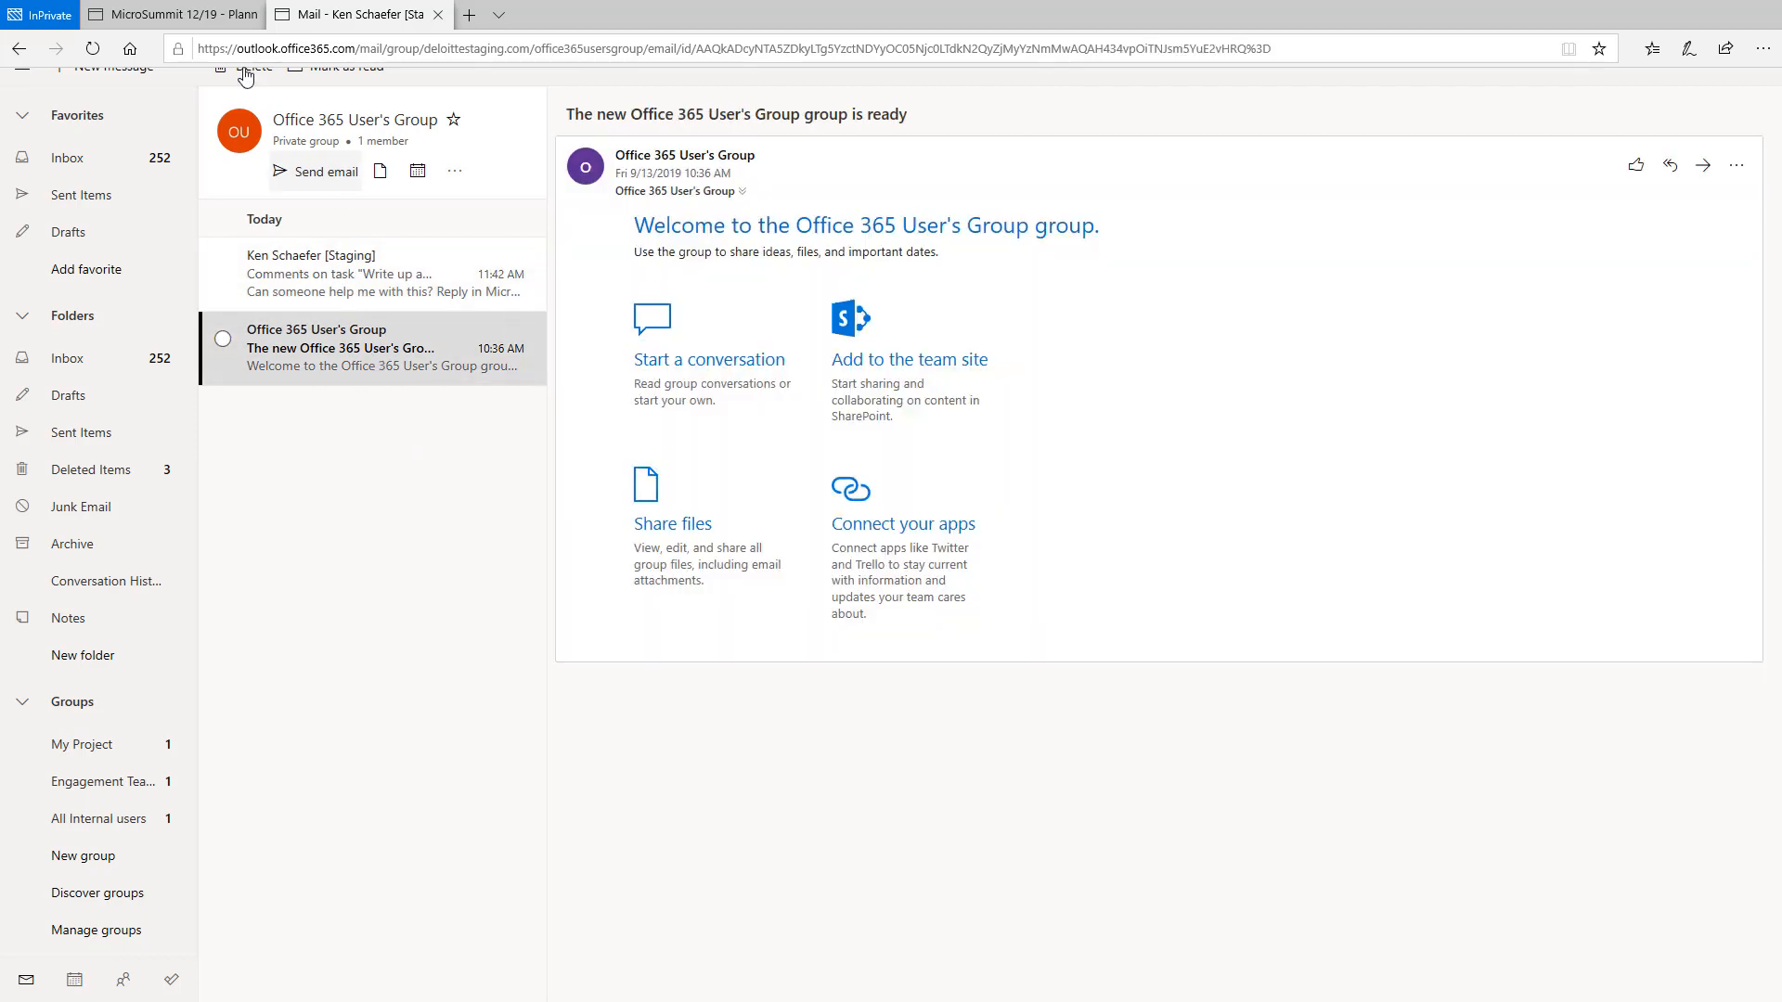
- Switch back to the plan in Planner and open the group's Files in SharePoint
{"action": "left_click", "coordinate": [176, 14]}
{"action": "left_click", "coordinate": [714, 75]}
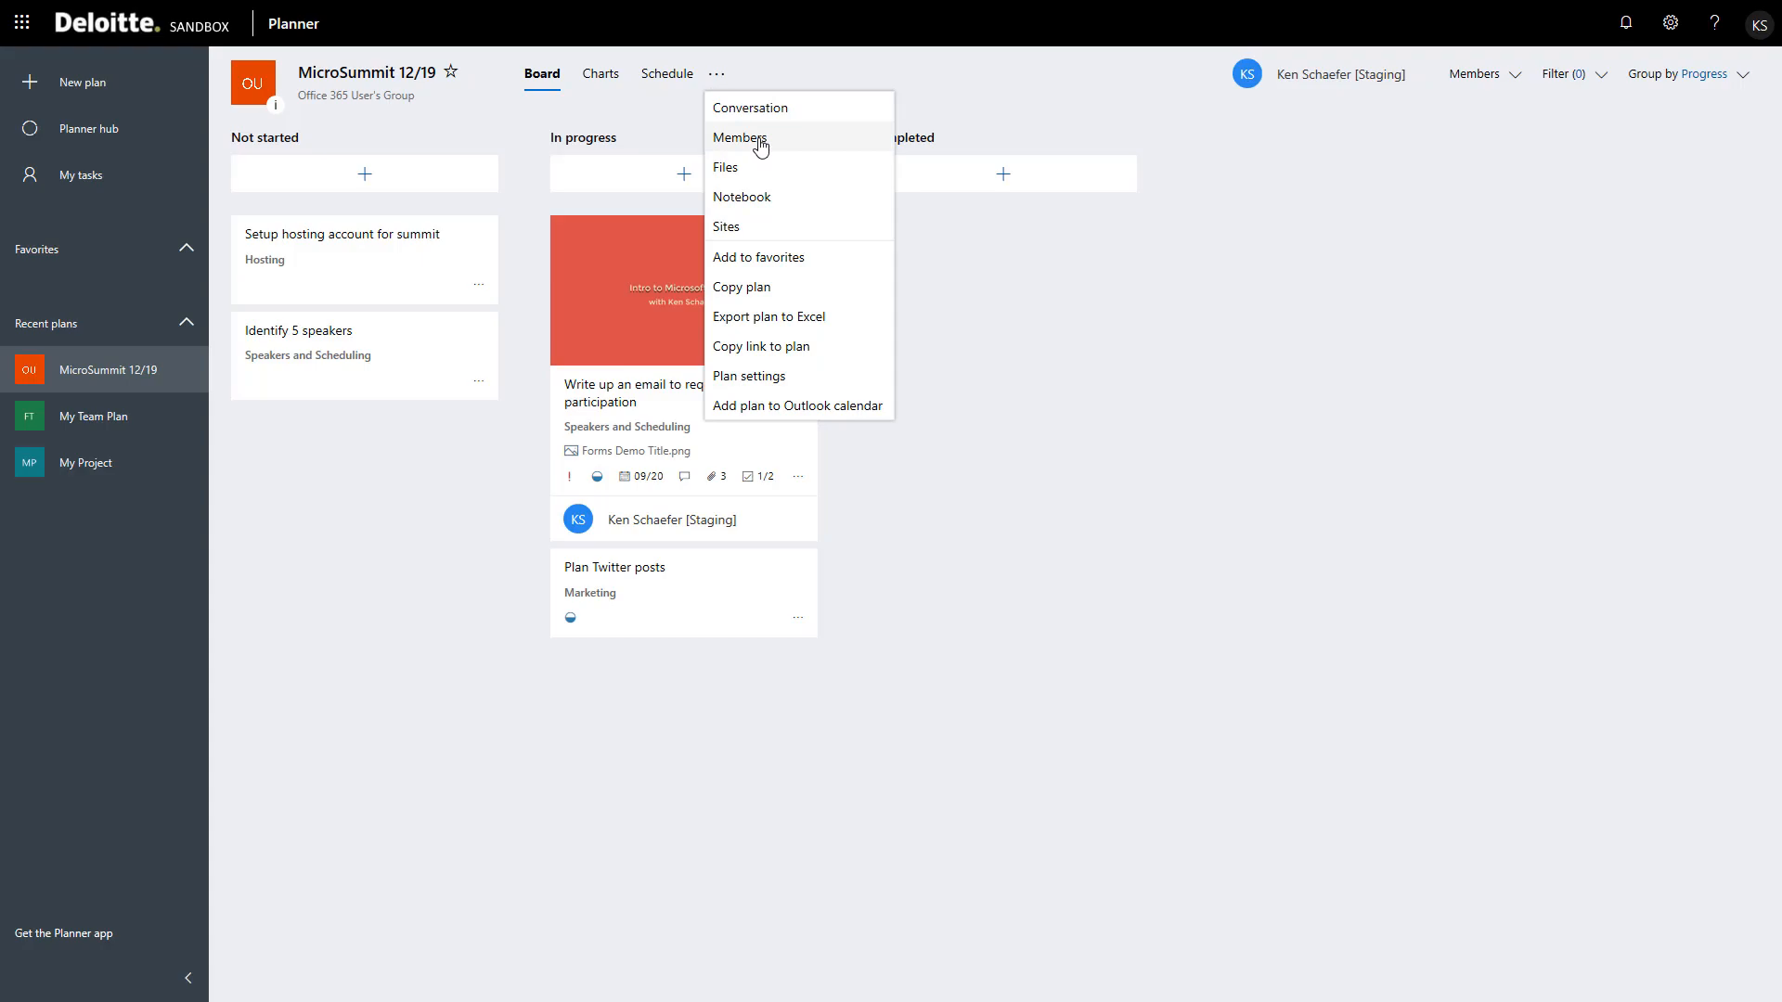
{"action": "left_click", "coordinate": [743, 172]}
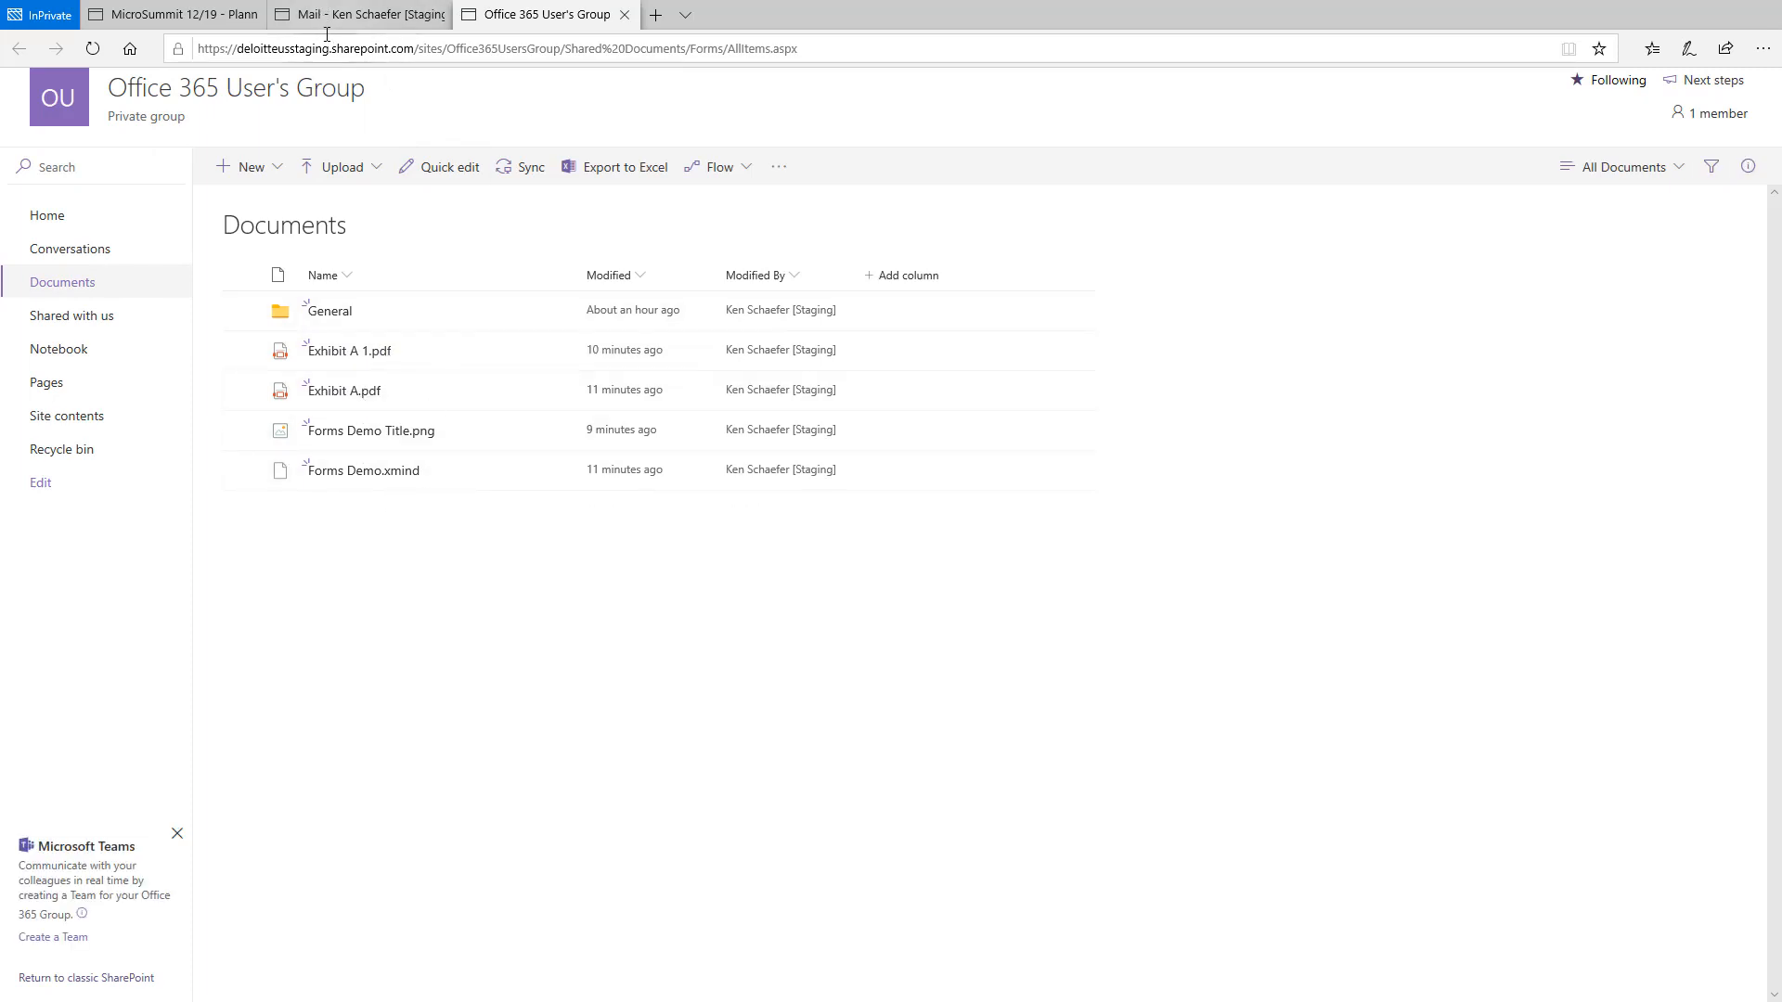
- Return to the plan board from SharePoint and open the group's Files once more
{"action": "left_click", "coordinate": [181, 14]}
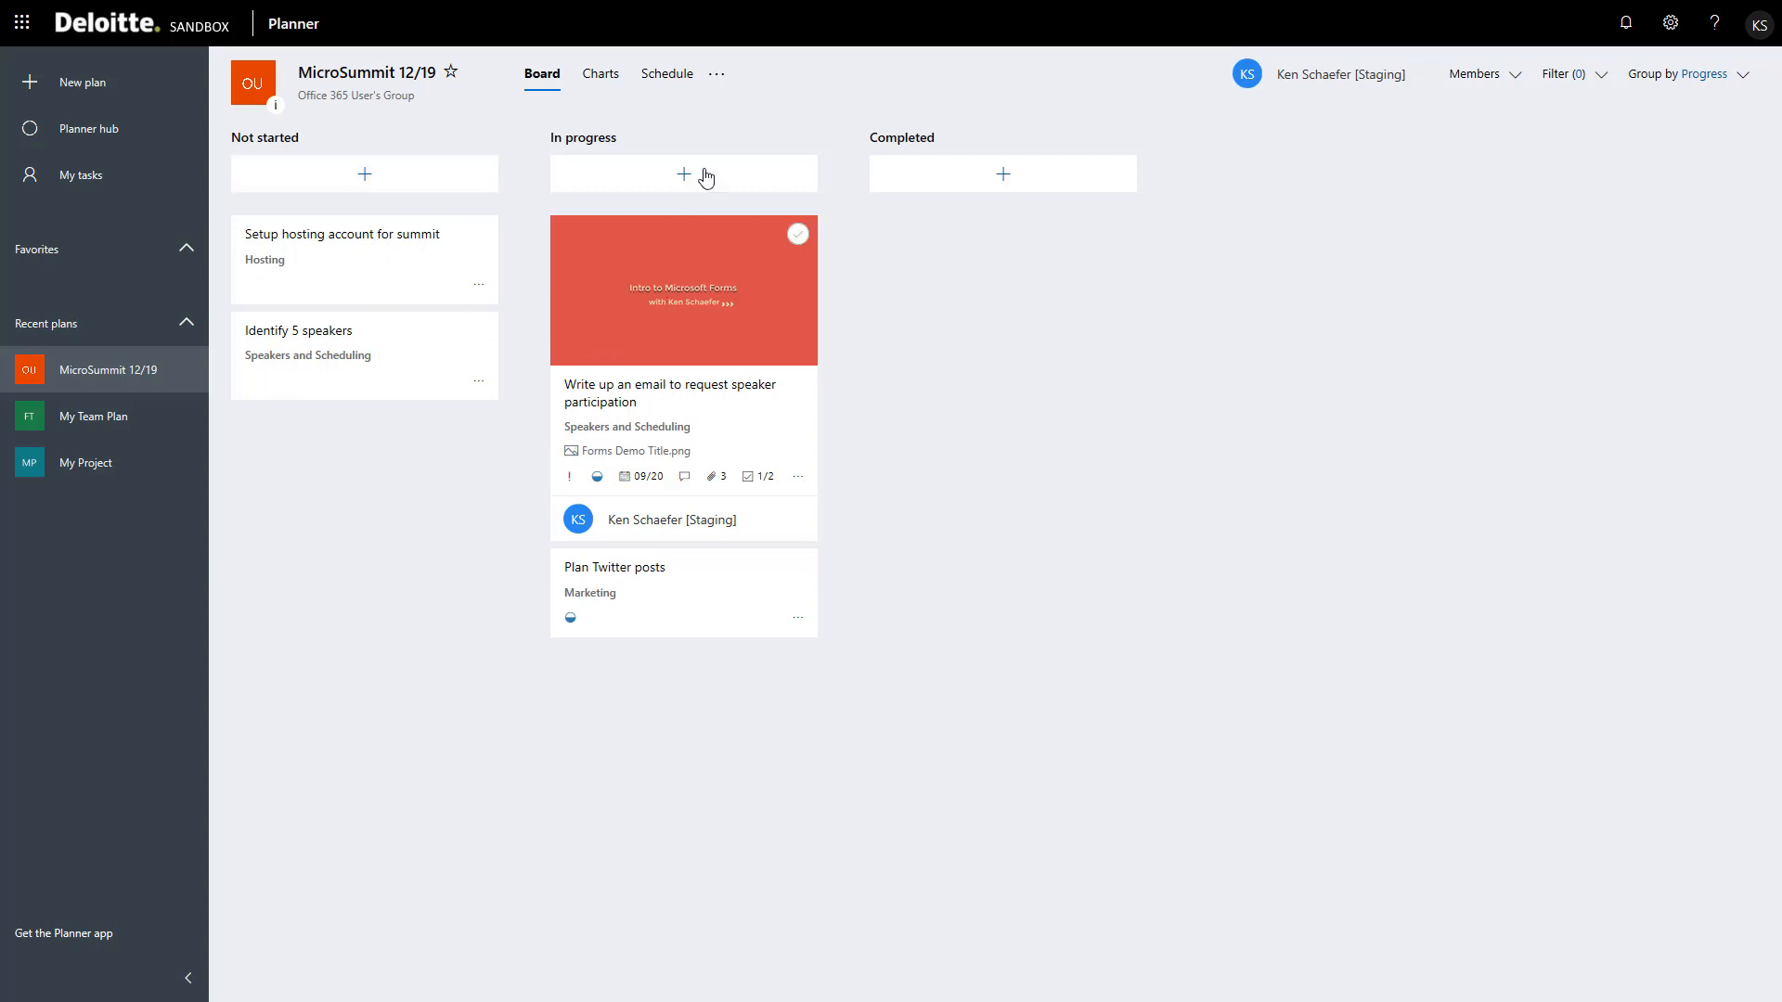
{"action": "left_click", "coordinate": [716, 73]}
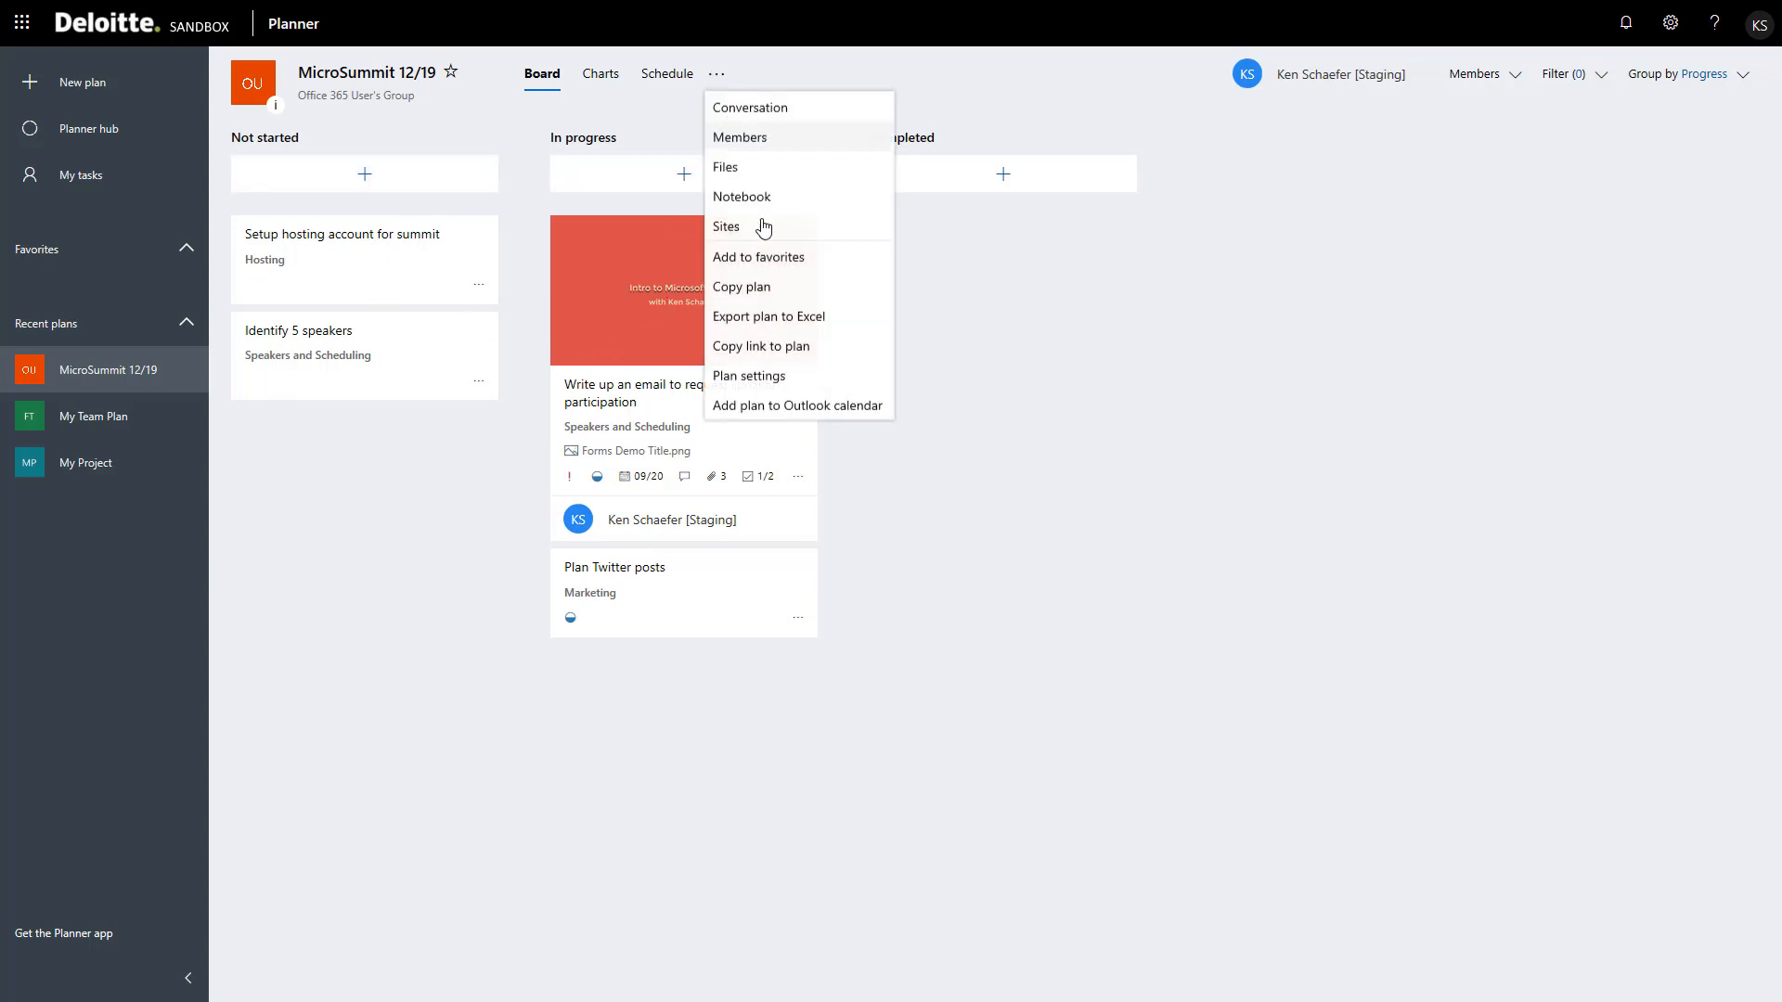
{"action": "left_click", "coordinate": [742, 168]}
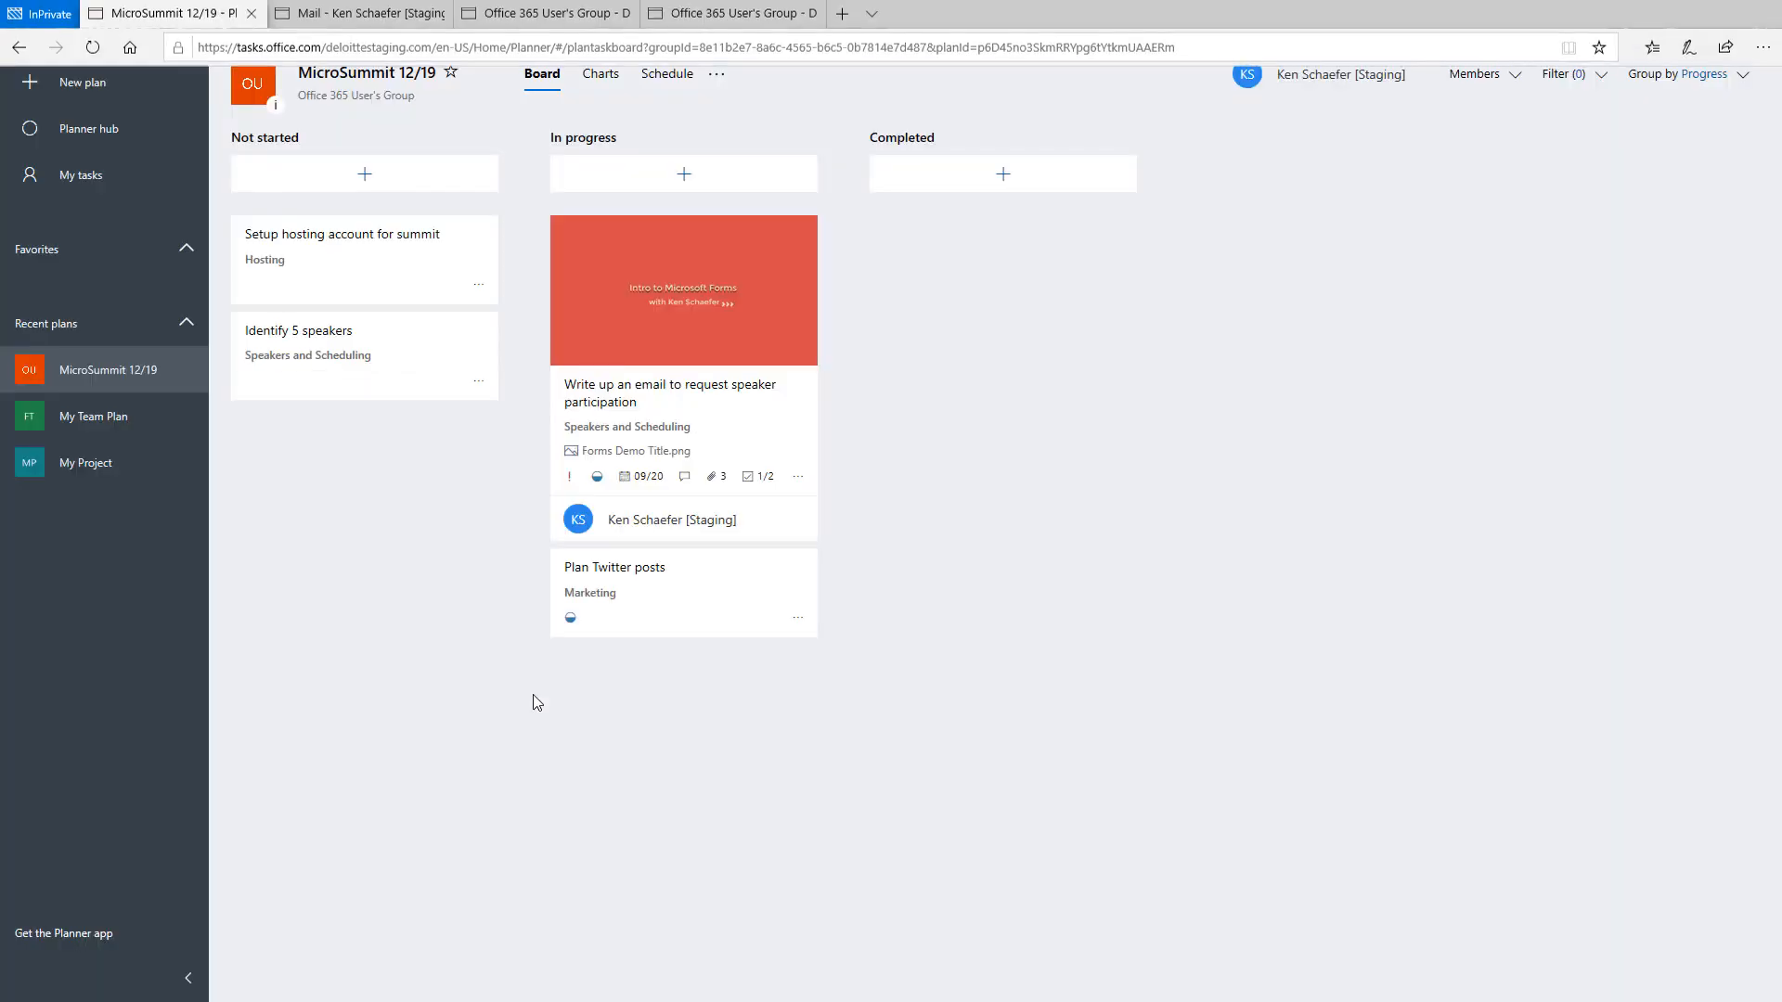
{"action": "left_click", "coordinate": [716, 74]}
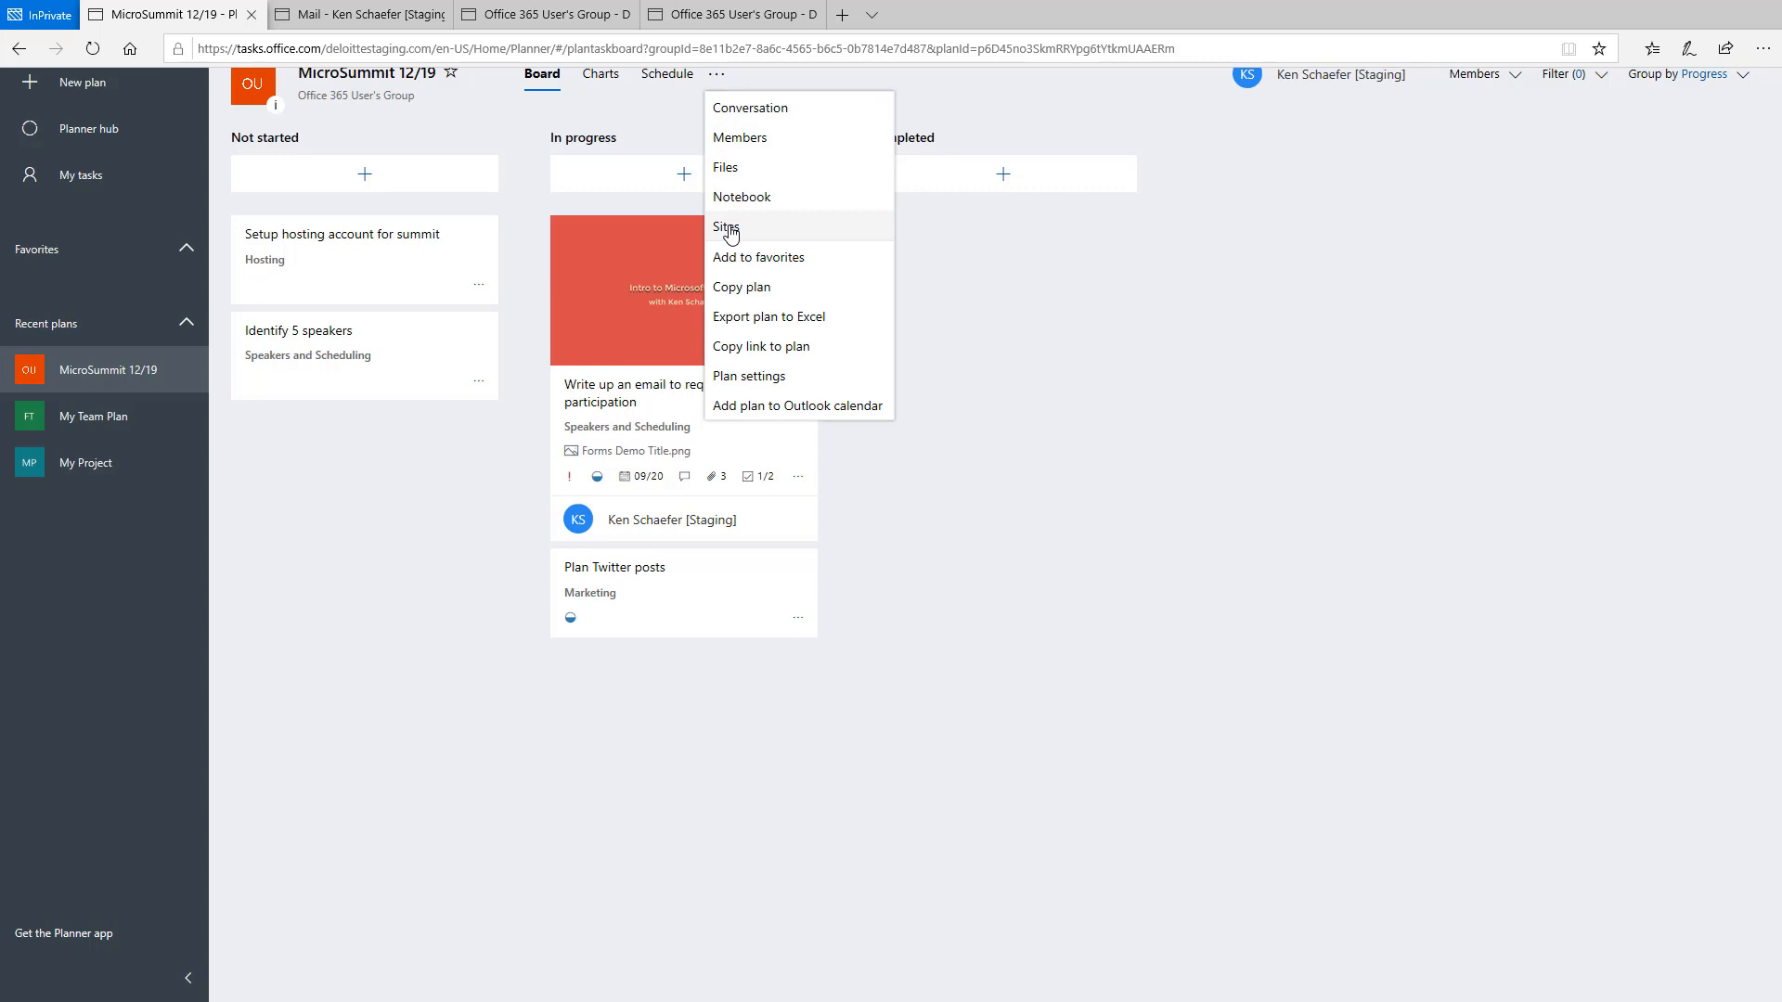
{"action": "left_click", "coordinate": [1121, 447]}
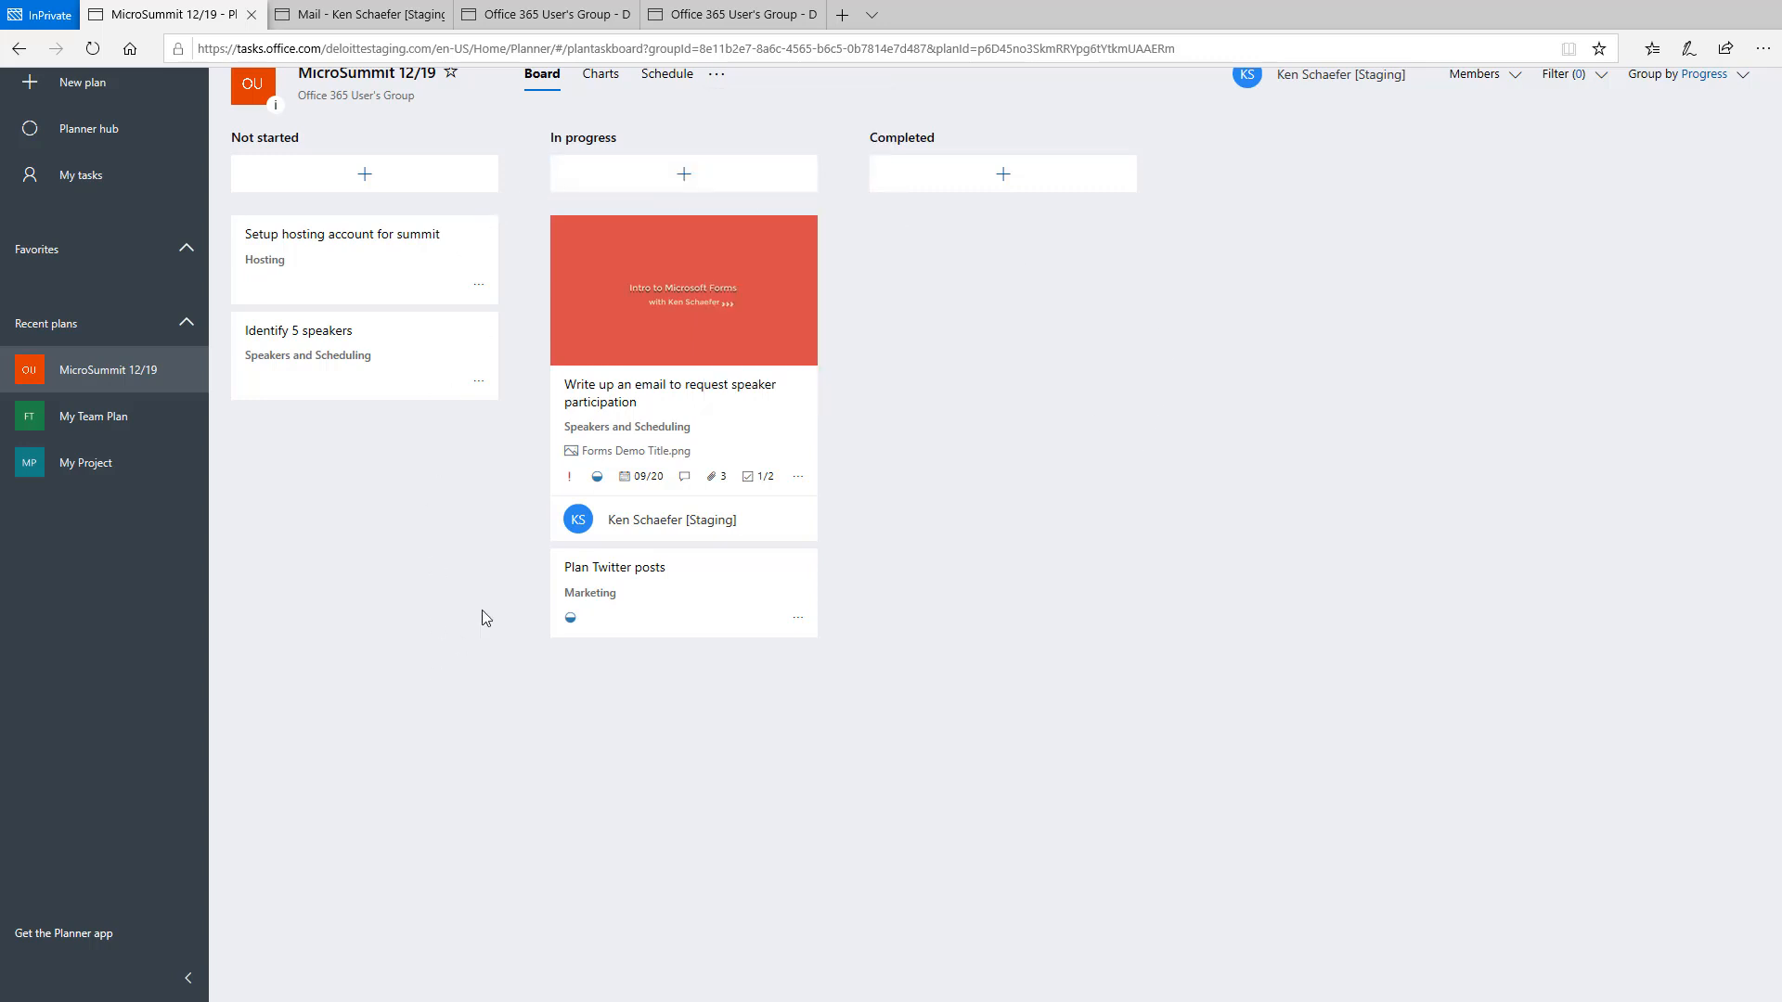
{"action": "left_click", "coordinate": [718, 79]}
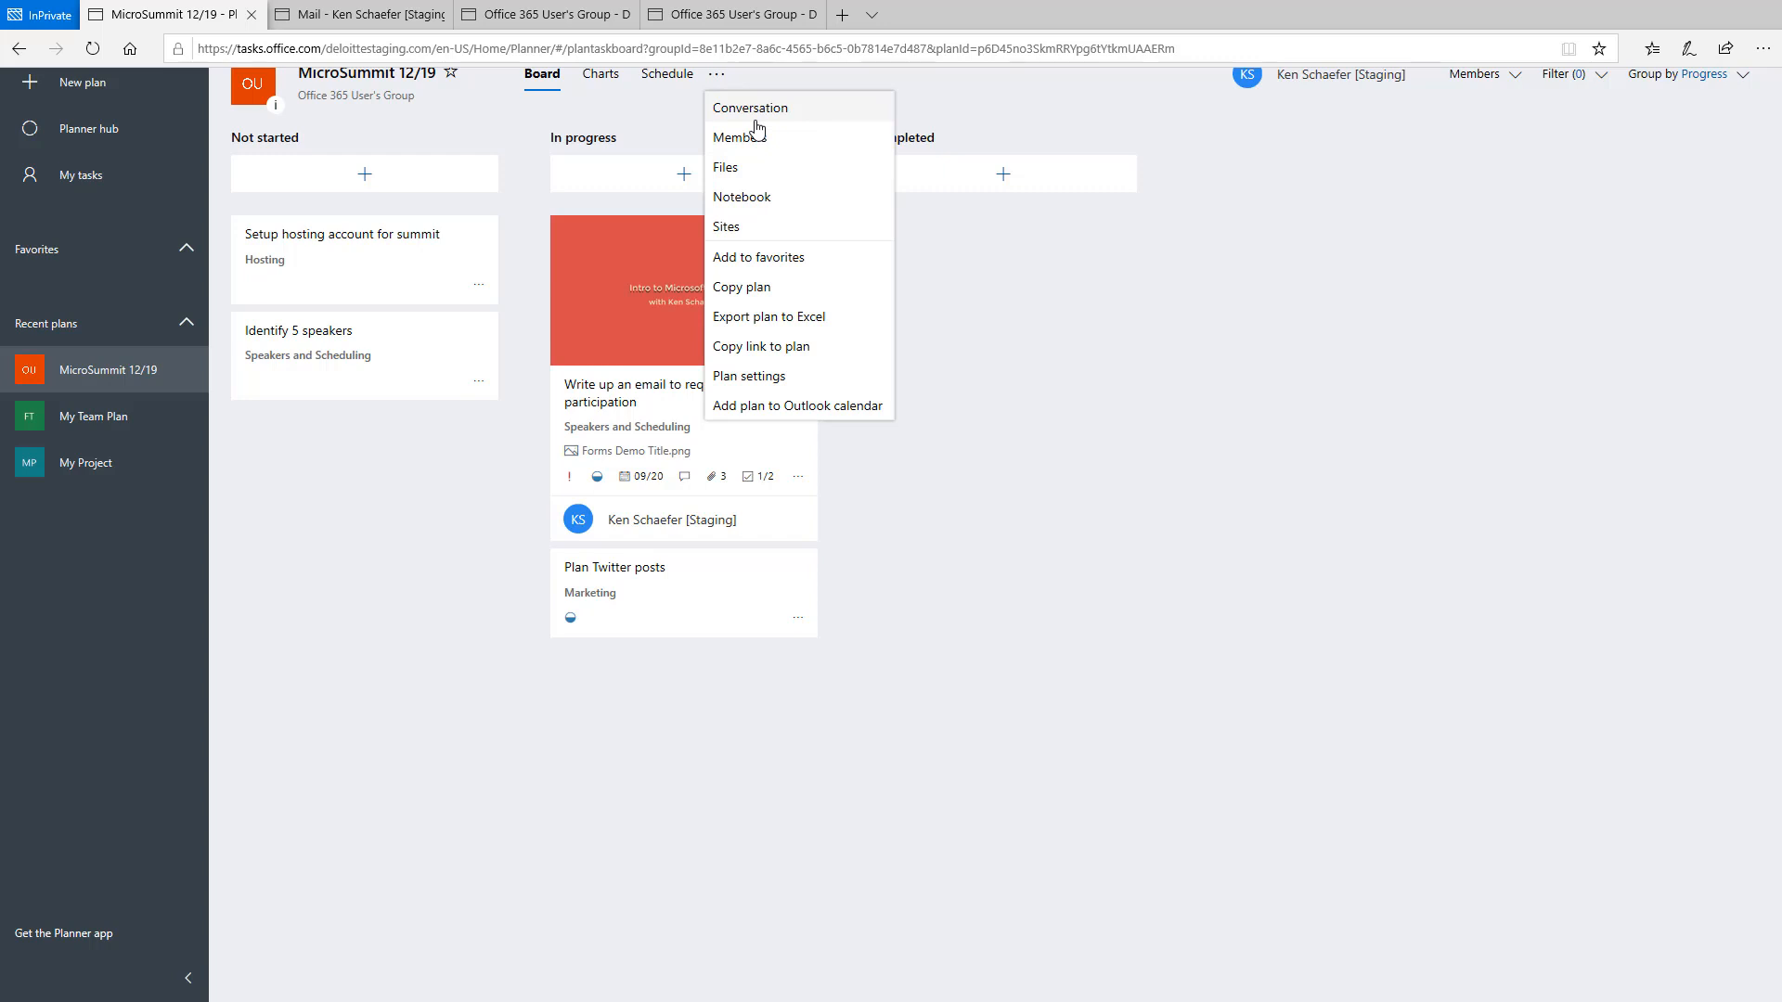
{"action": "left_click", "coordinate": [830, 847]}
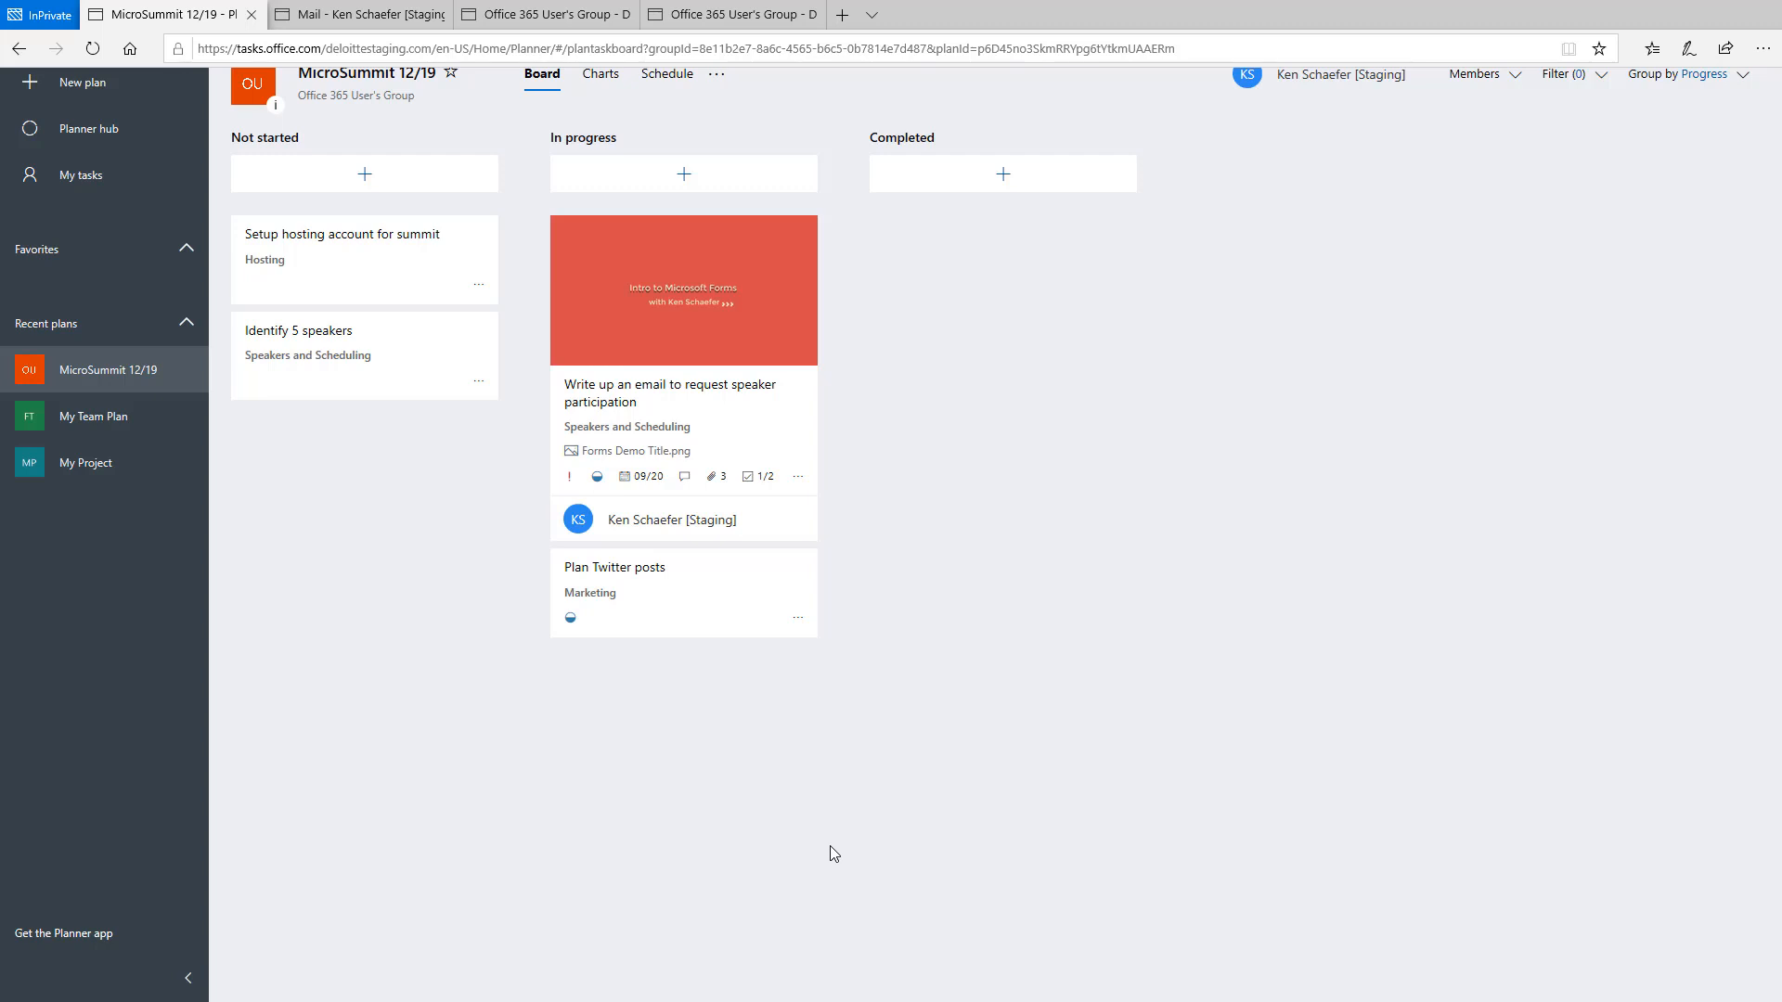
- Open the Planner hub, compare all plans with the recent ones, and mark MicroSummit 12/19 as a favorite
{"action": "left_click", "coordinate": [57, 133]}
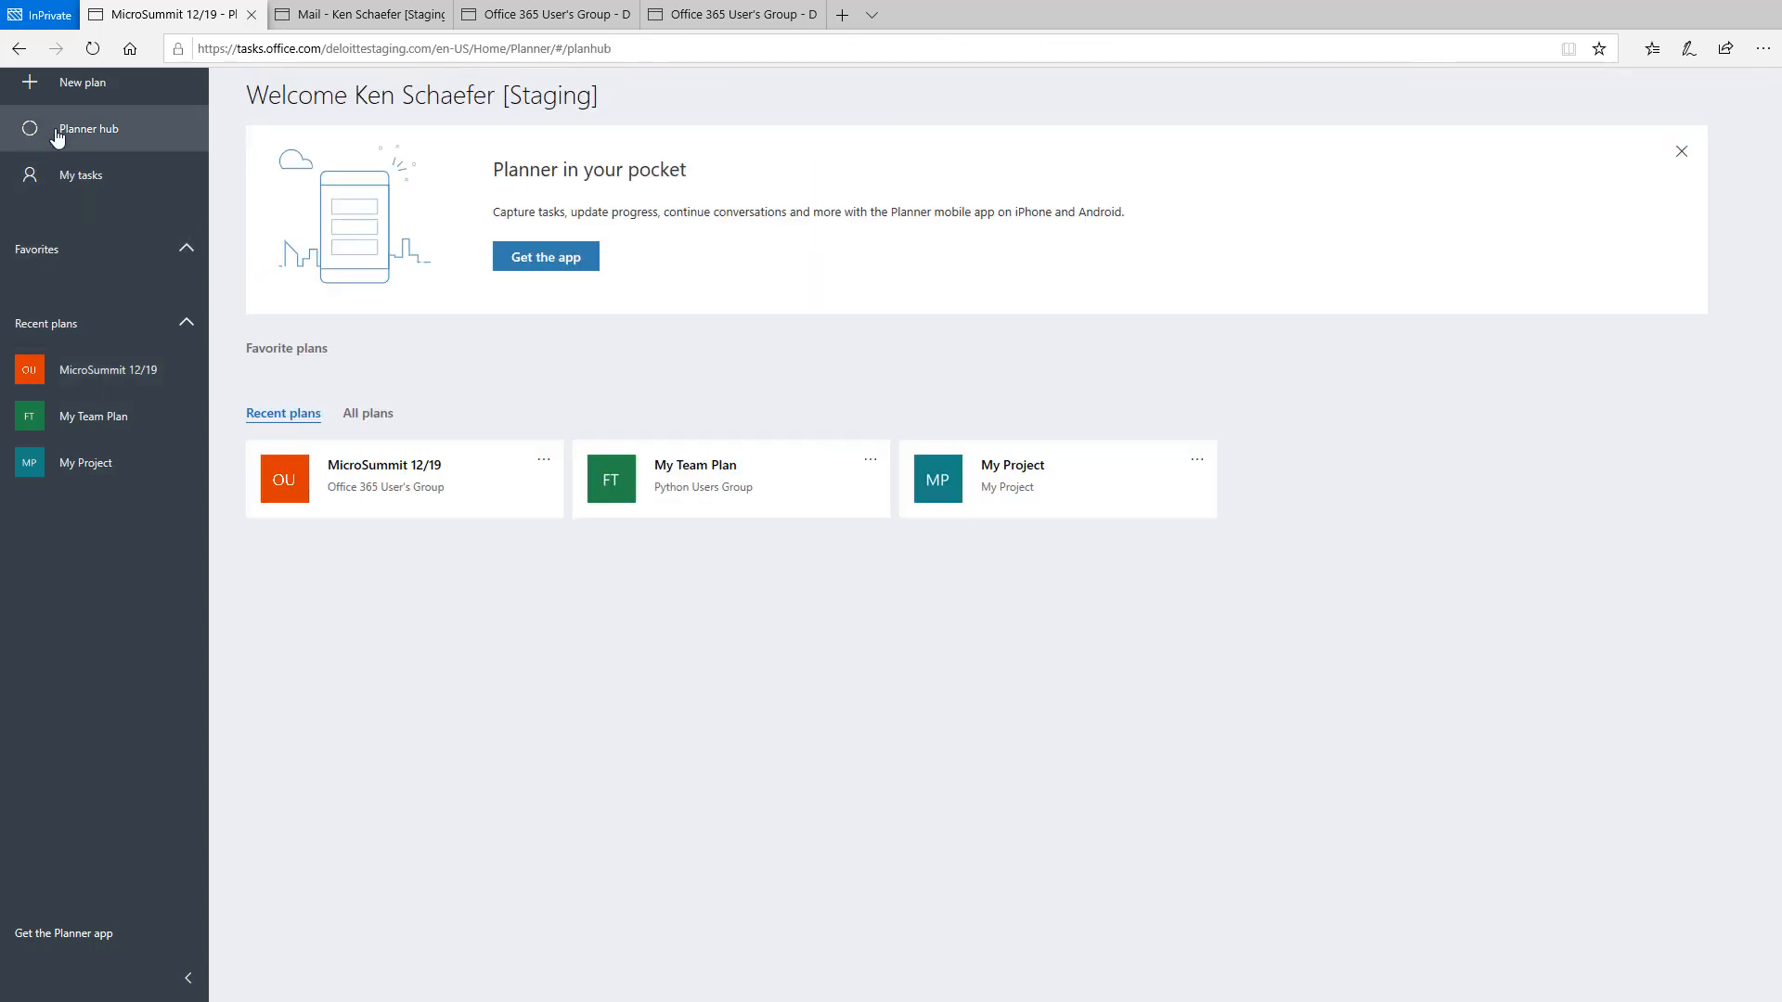
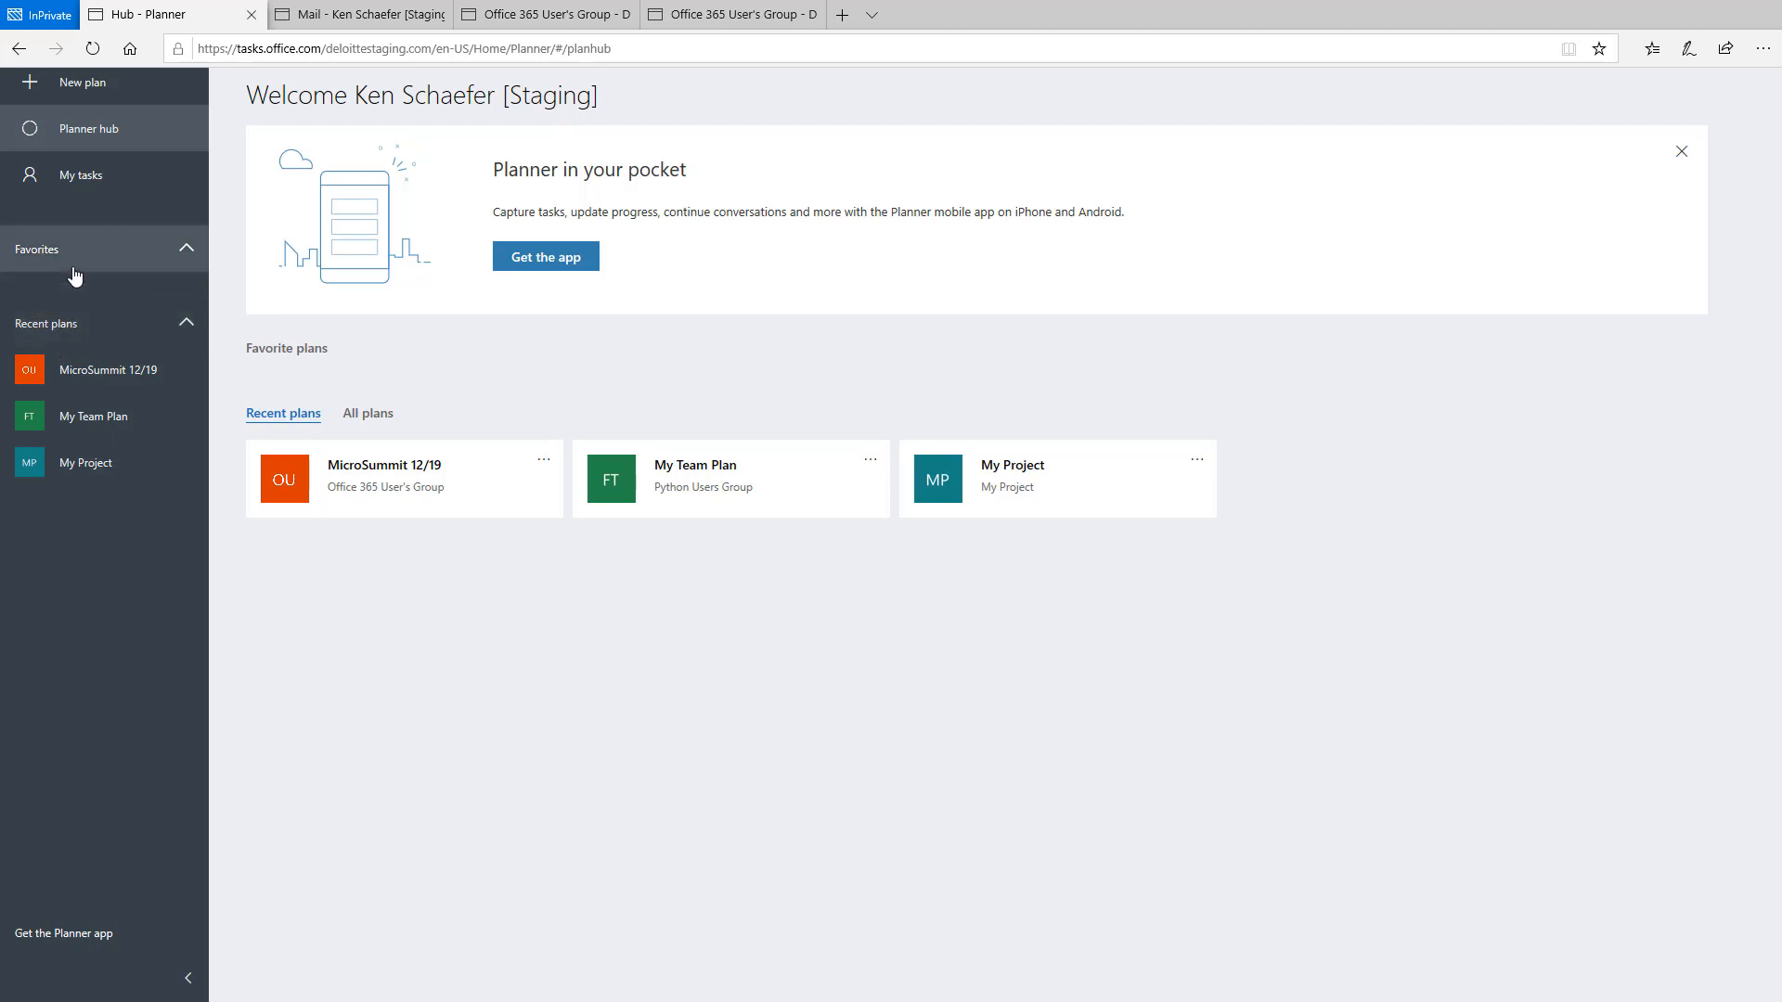
{"action": "left_click", "coordinate": [355, 419]}
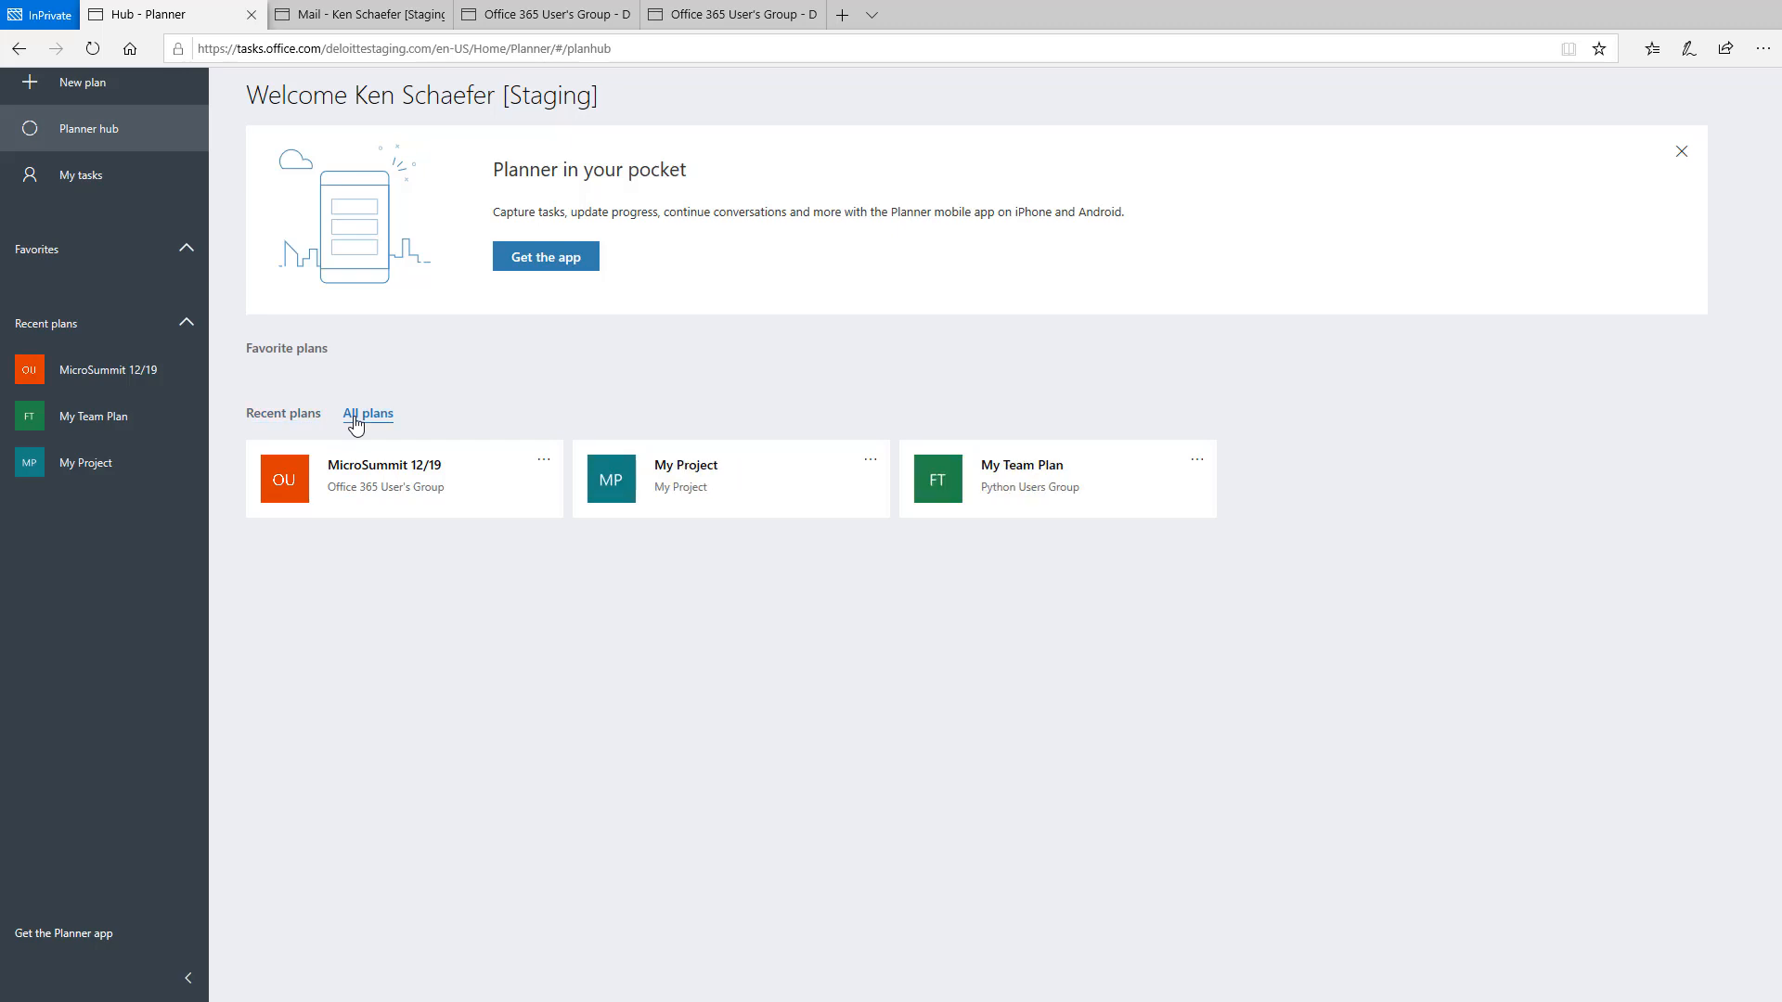
{"action": "left_click", "coordinate": [301, 415]}
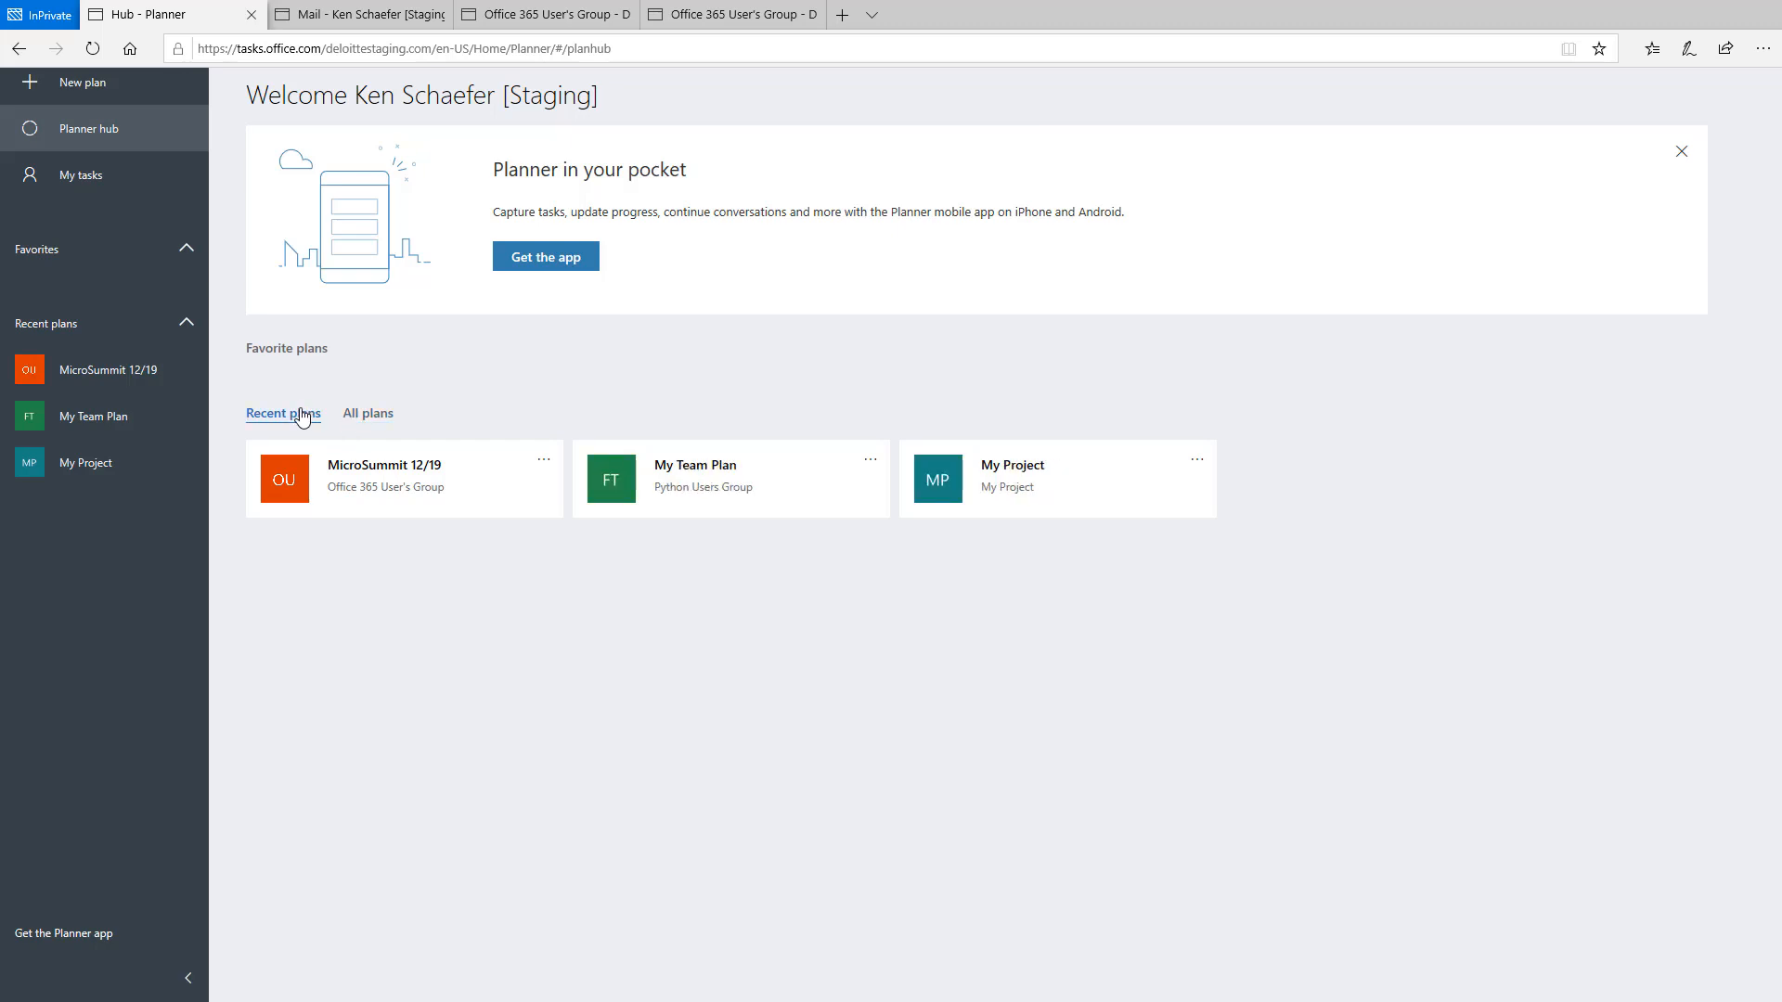
{"action": "mouse_move", "coordinate": [340, 474]}
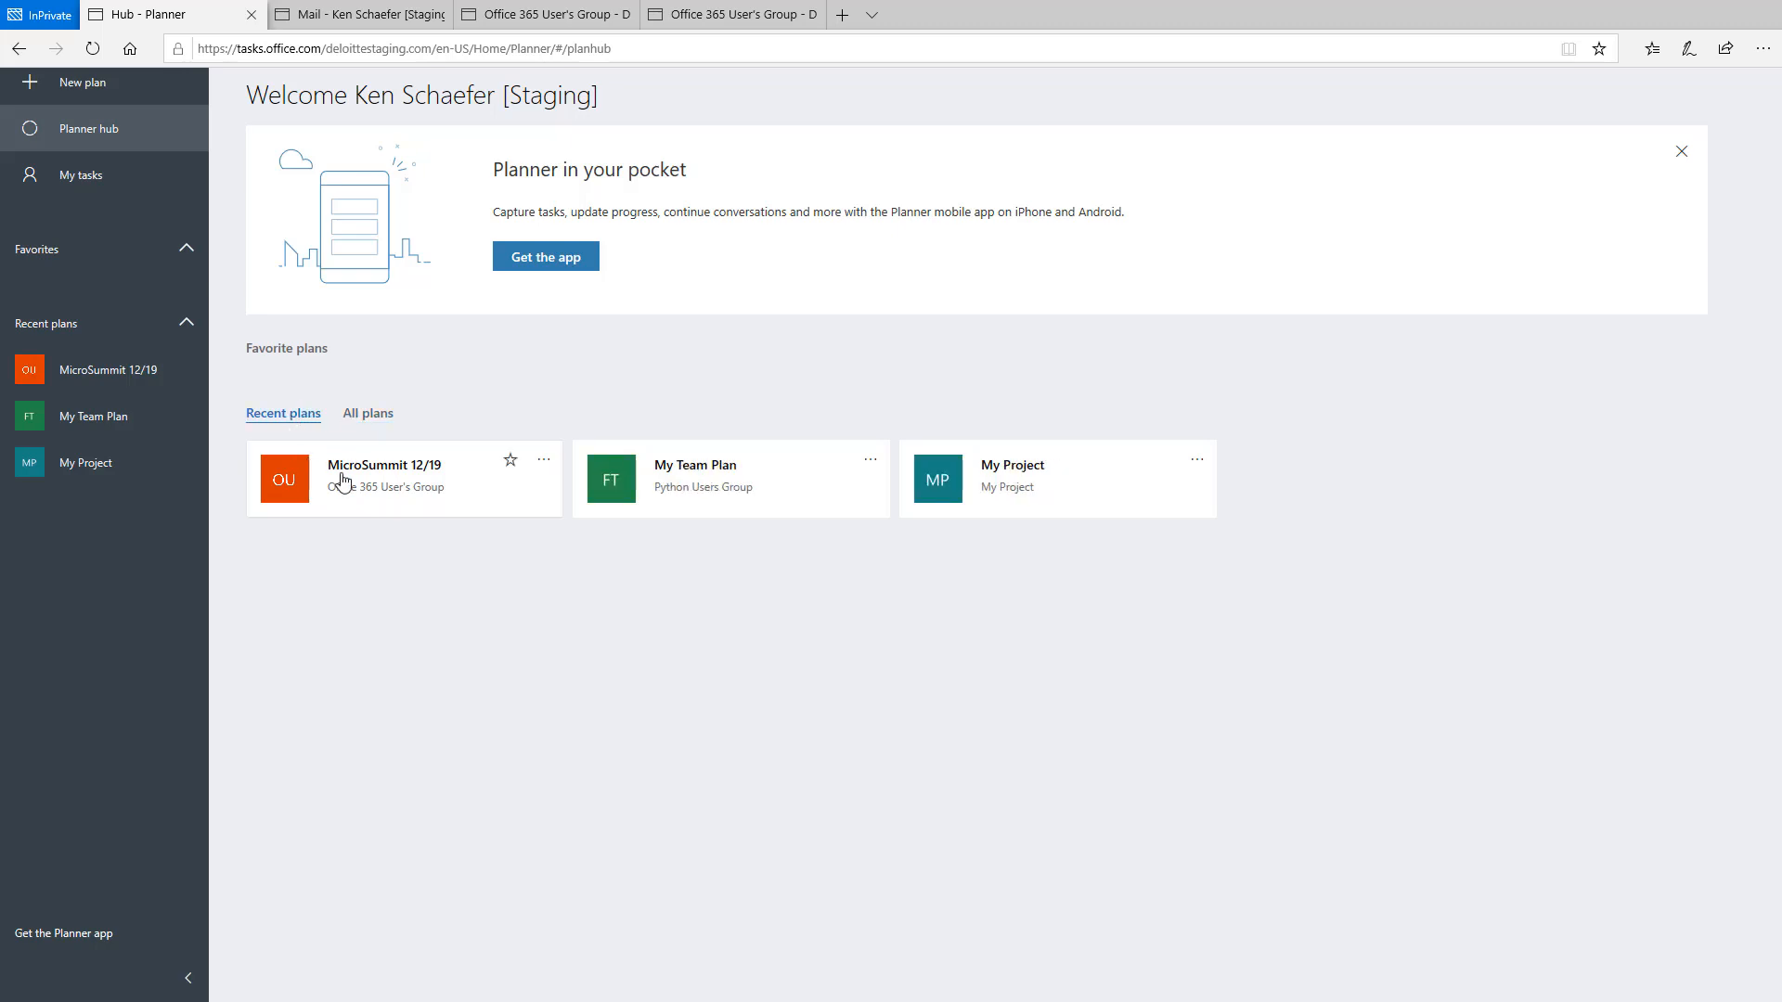
{"action": "left_click", "coordinate": [511, 463]}
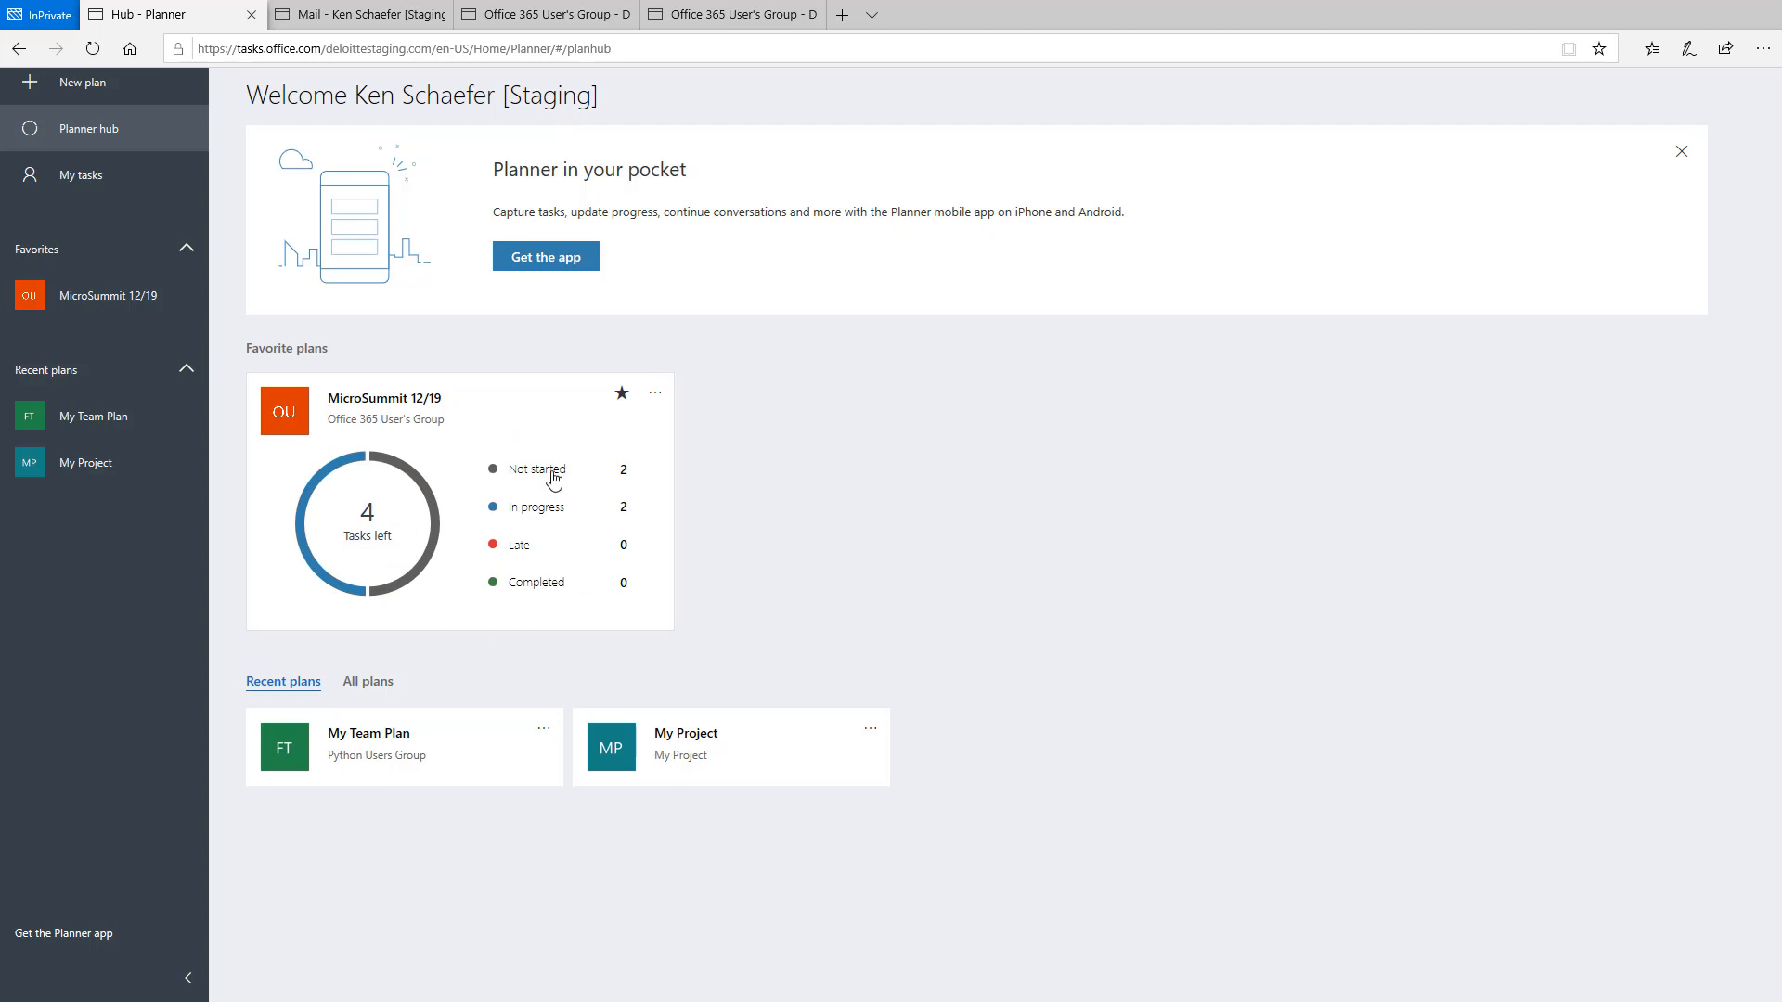
- List all plans in the Planner hub and add My Project to the favorite plans
{"action": "mouse_move", "coordinate": [436, 544]}
{"action": "left_click", "coordinate": [373, 682]}
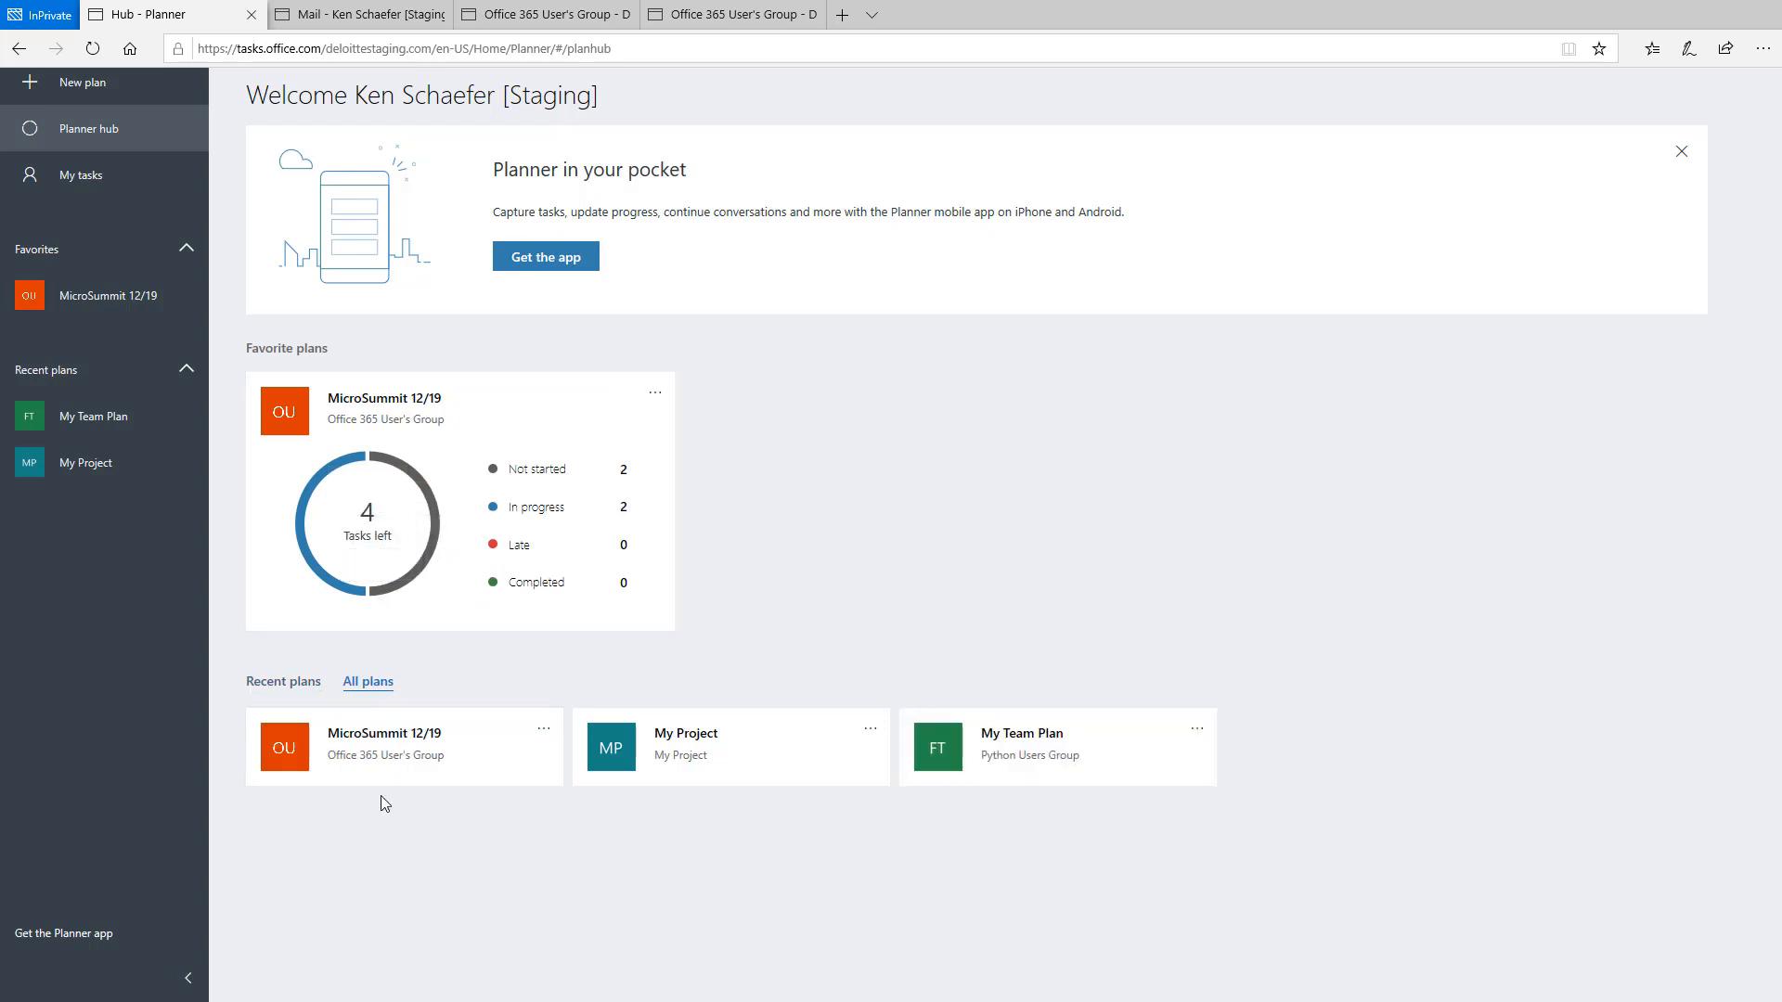
{"action": "left_click", "coordinate": [283, 682]}
{"action": "left_click", "coordinate": [366, 682]}
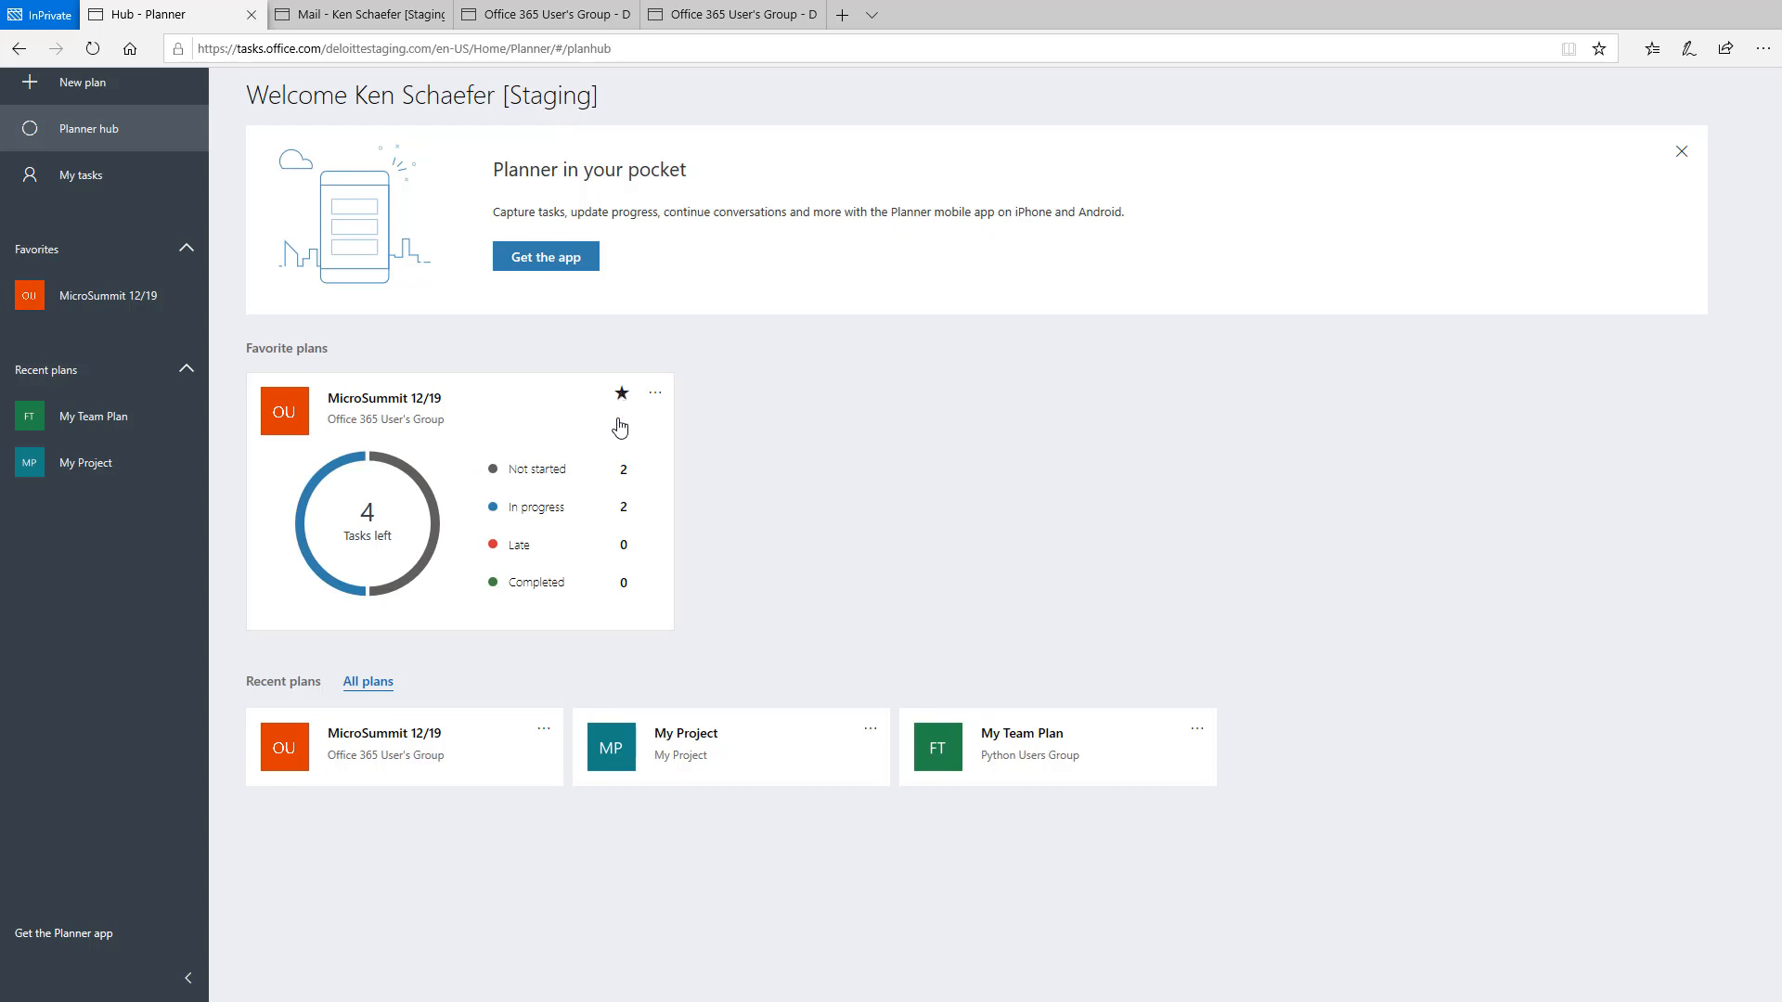
{"action": "left_click", "coordinate": [840, 730]}
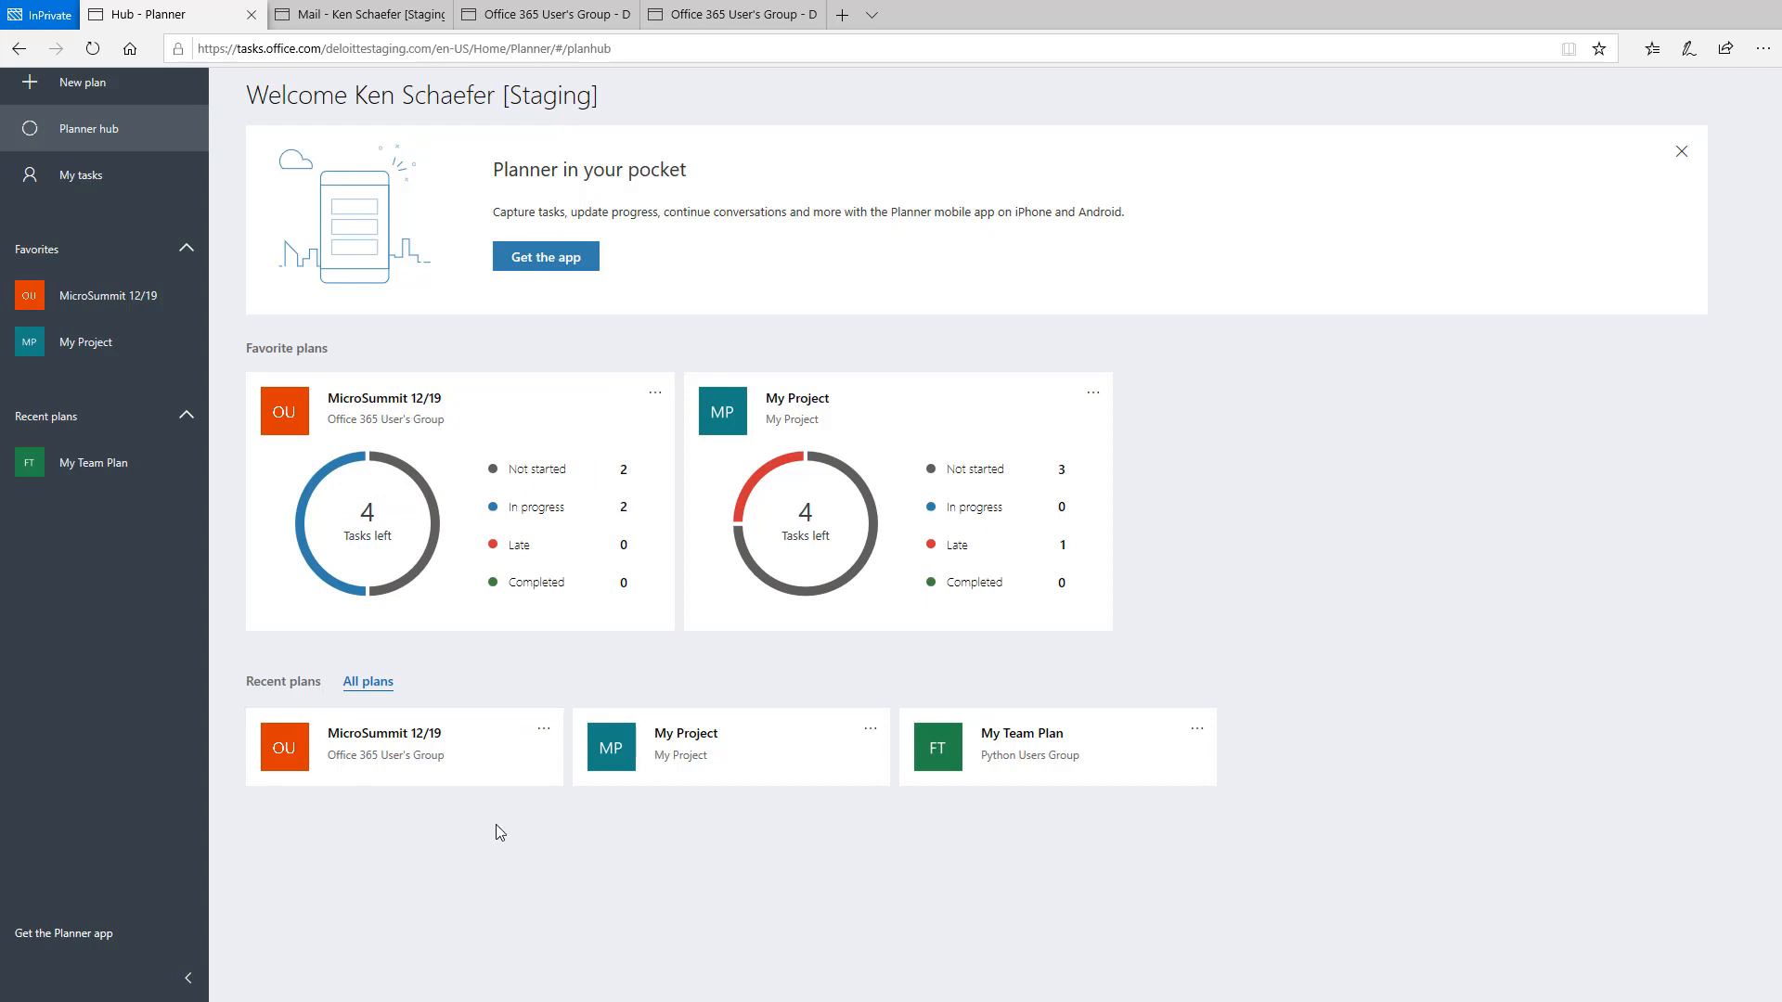
- Open My tasks and move the "Show a planner task in To-Do" task from Not started to Completed
{"action": "left_click", "coordinate": [75, 184]}
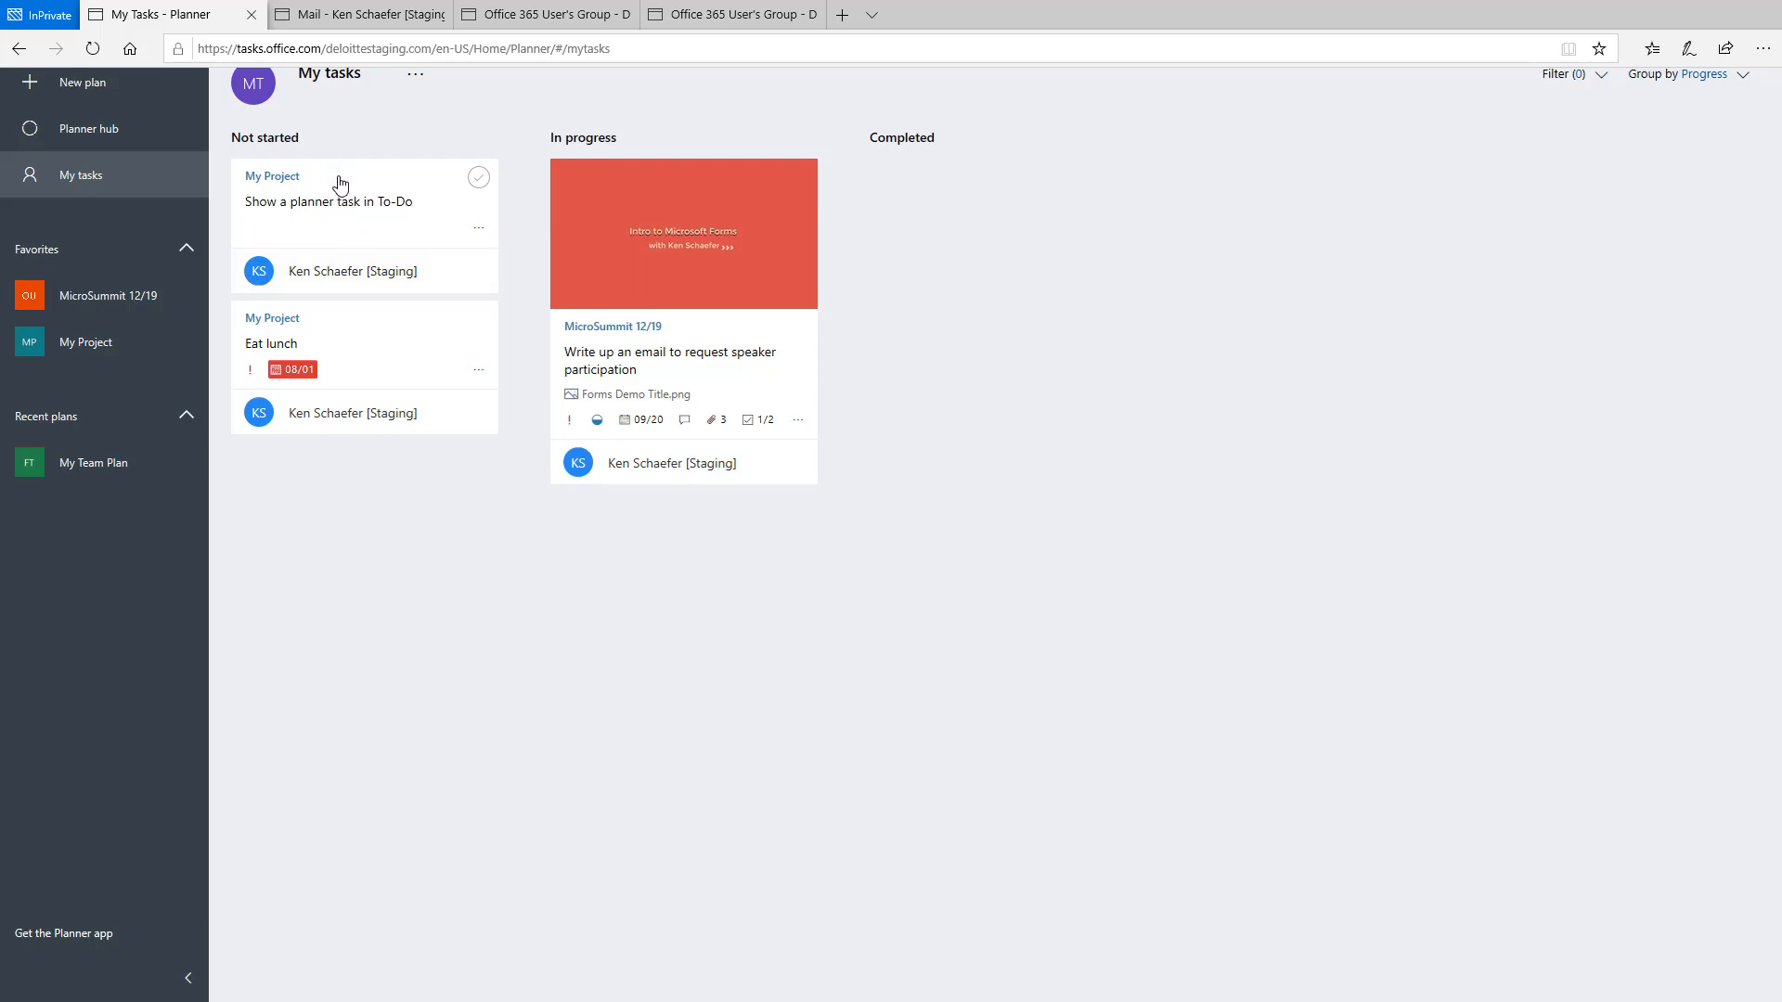
{"action": "left_click_drag", "start_coordinate": [340, 183], "coordinate": [991, 177]}
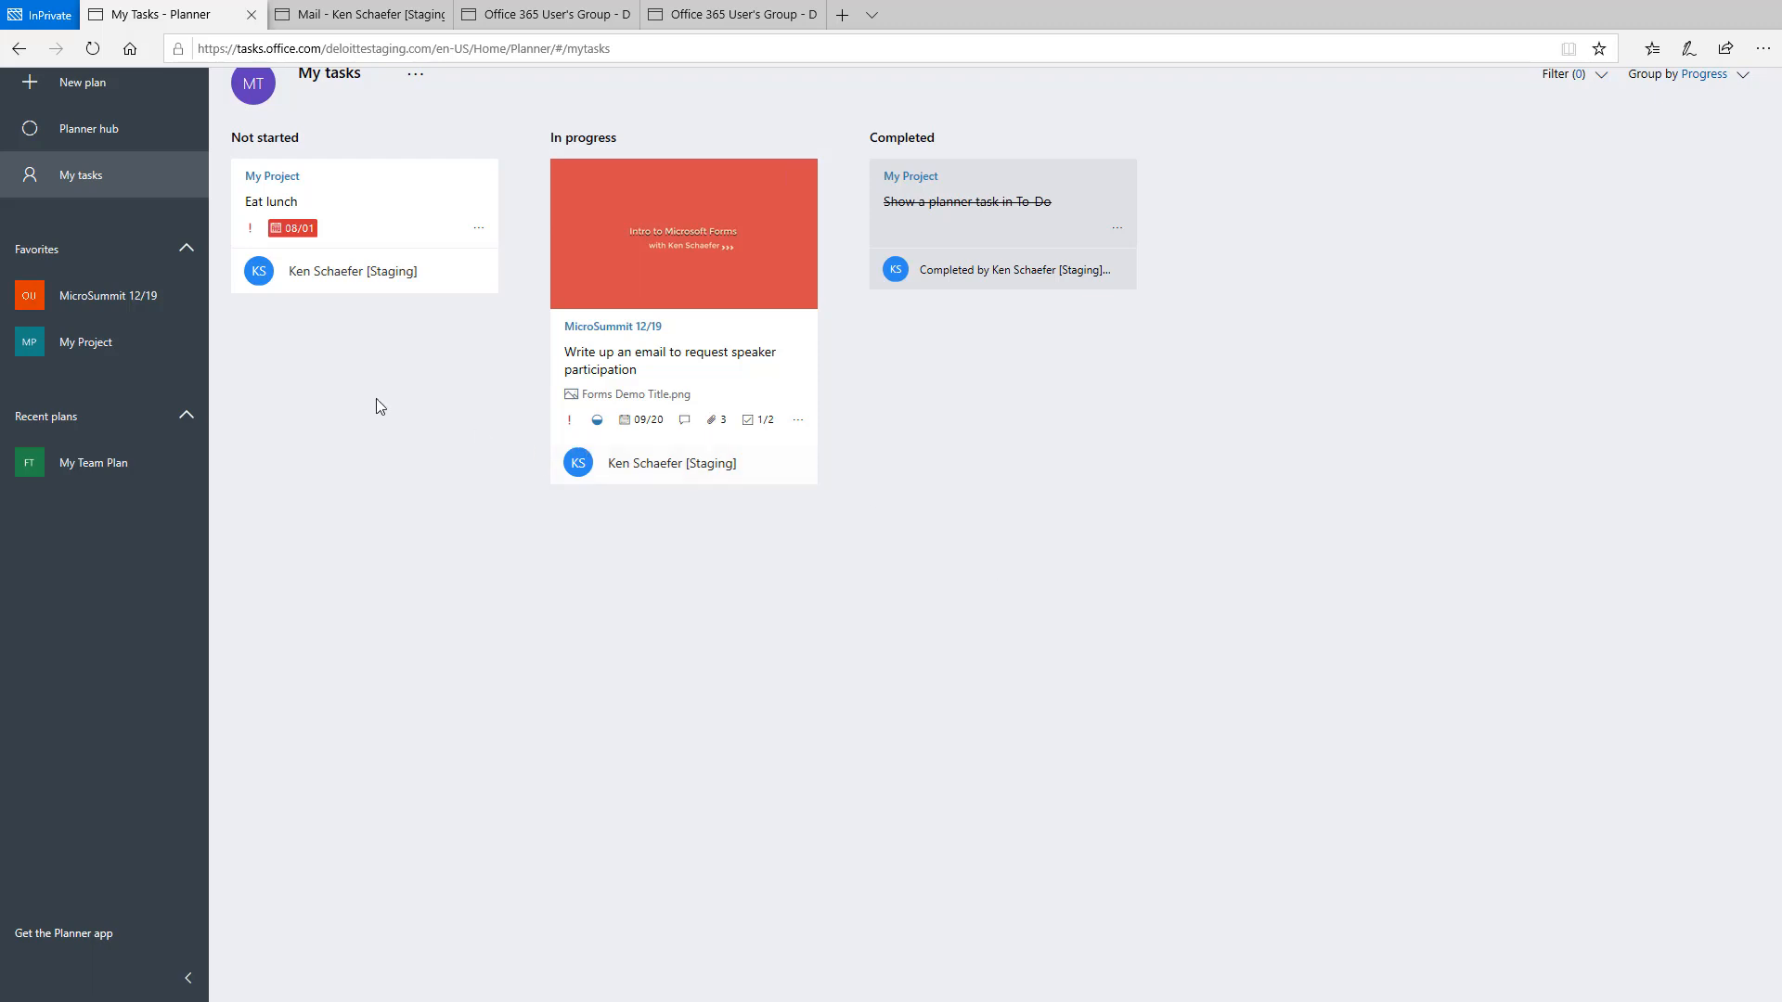
- View the MicroSummit 12/19 board and My tasks once more, and return to the Planner hub
{"action": "left_click", "coordinate": [116, 308]}
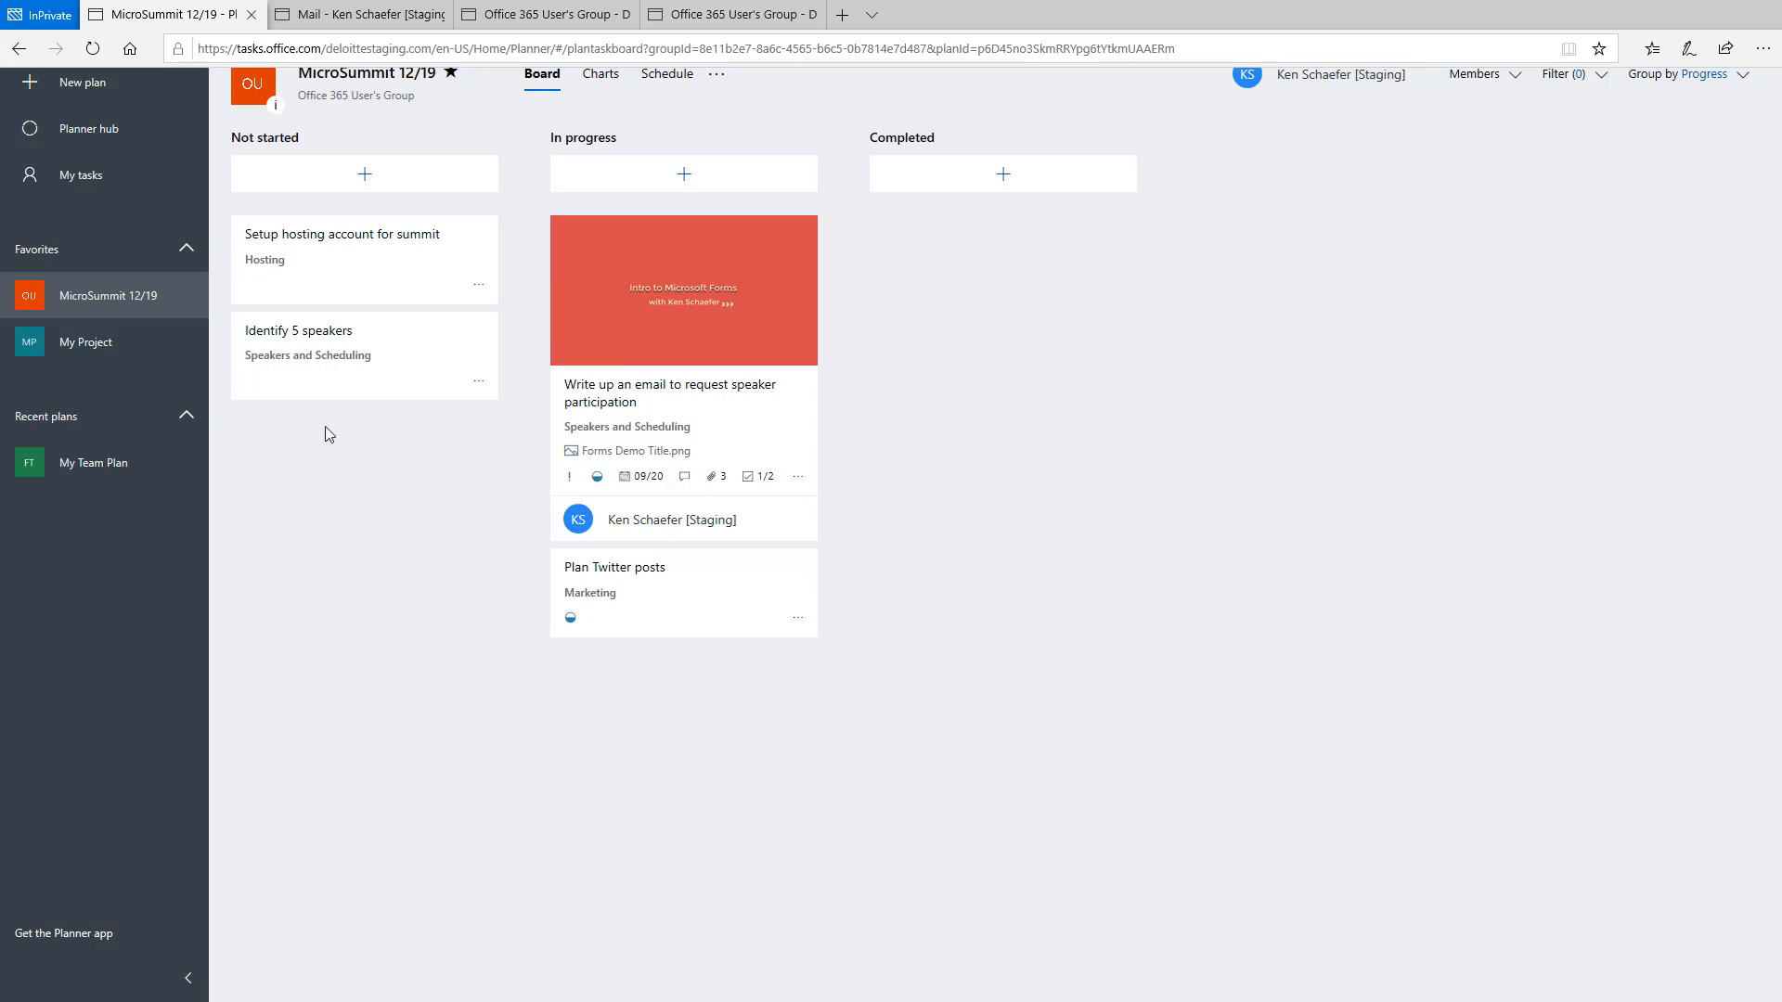
{"action": "left_click", "coordinate": [105, 189]}
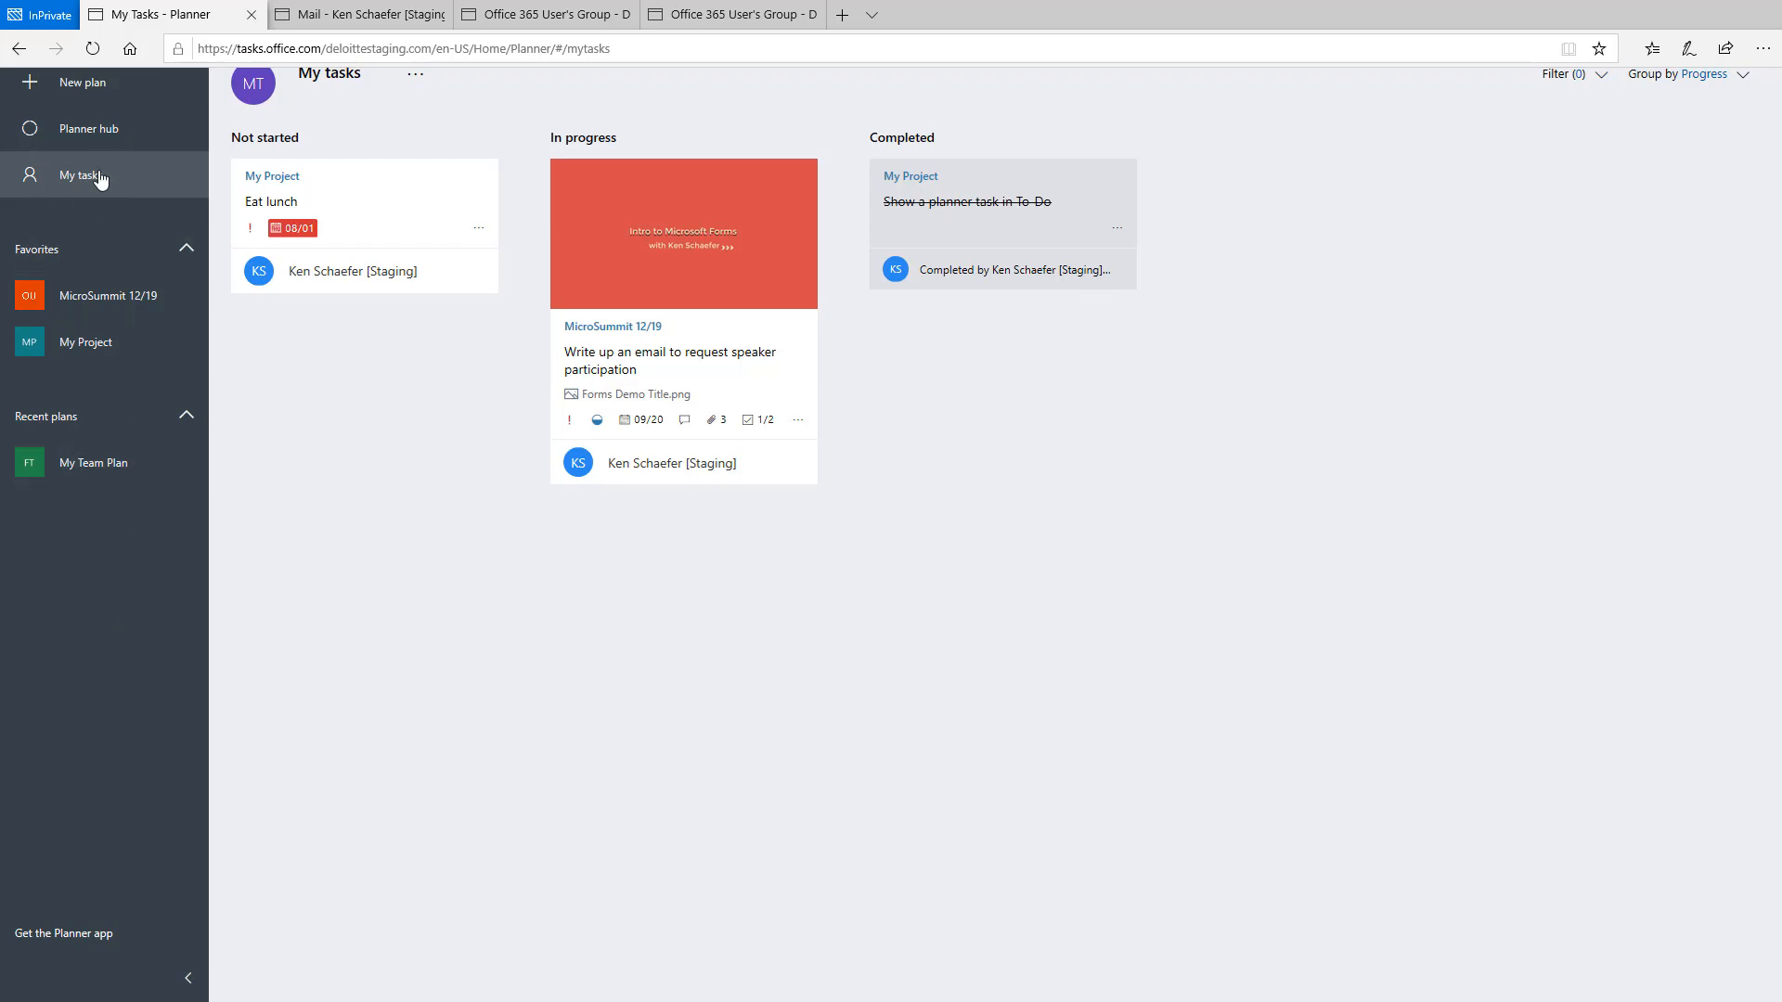
{"action": "left_click", "coordinate": [190, 137]}
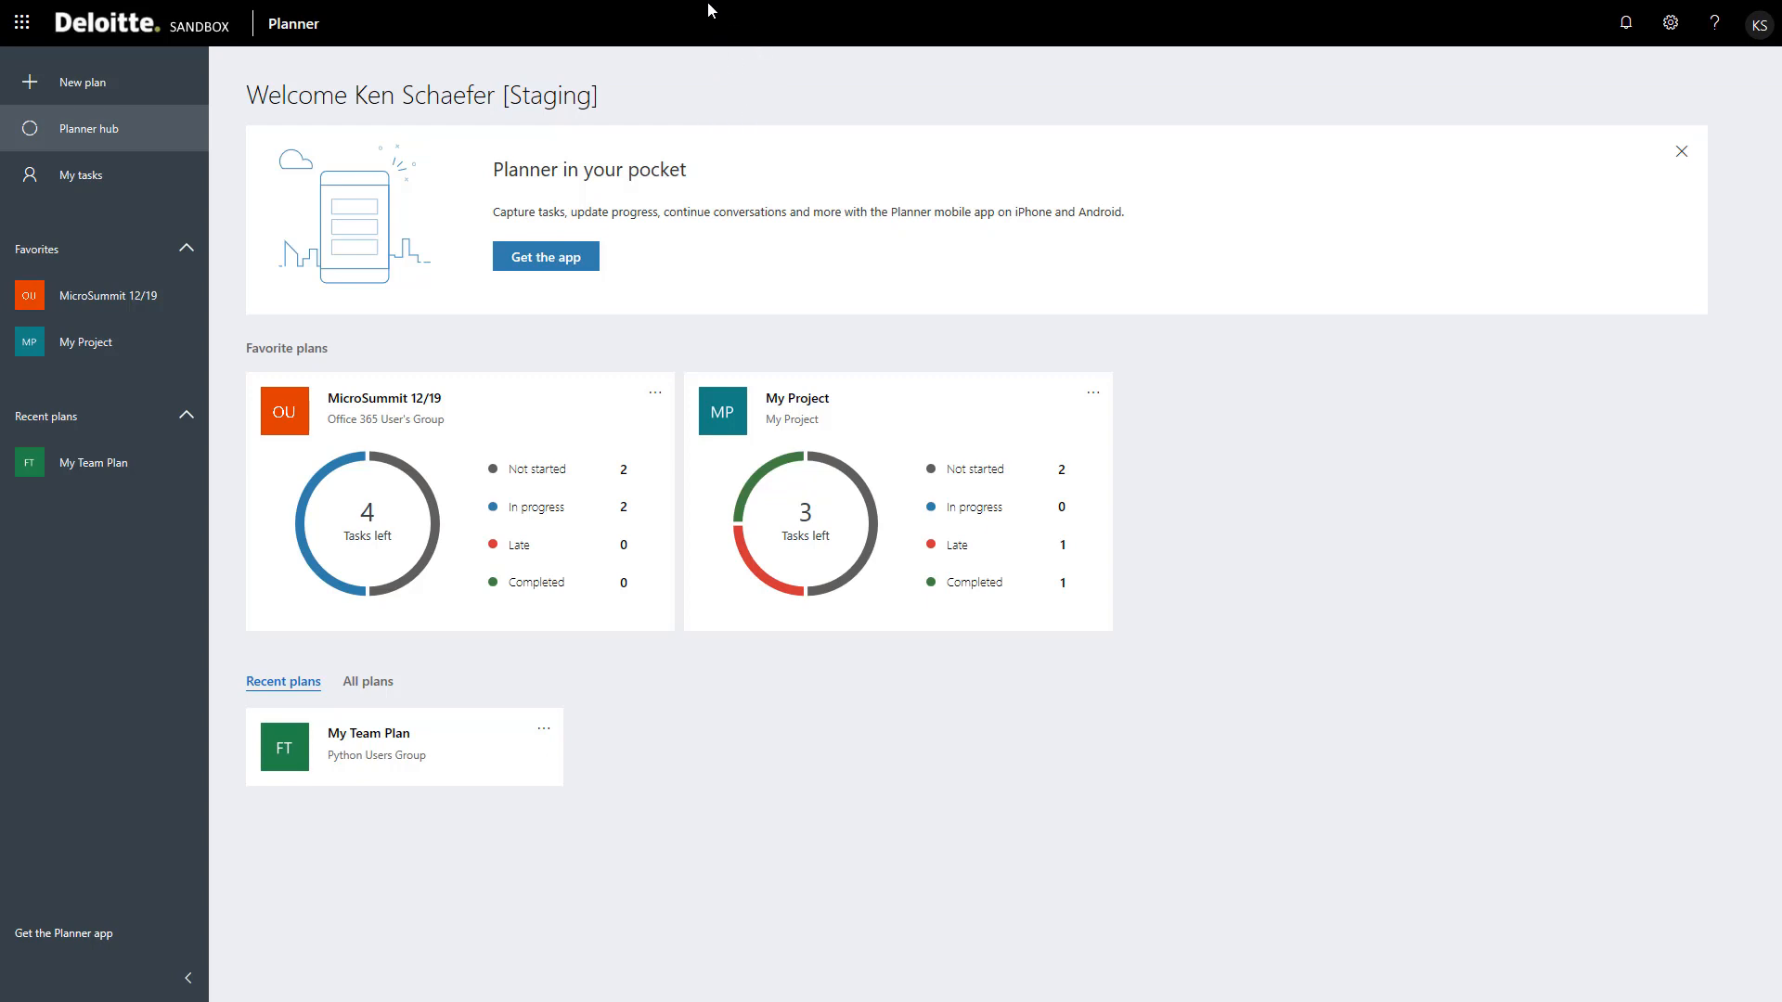
- Switch to To Do and view the details of the planned task "Write up an email to request speaker participation"
{"action": "left_click", "coordinate": [22, 26]}
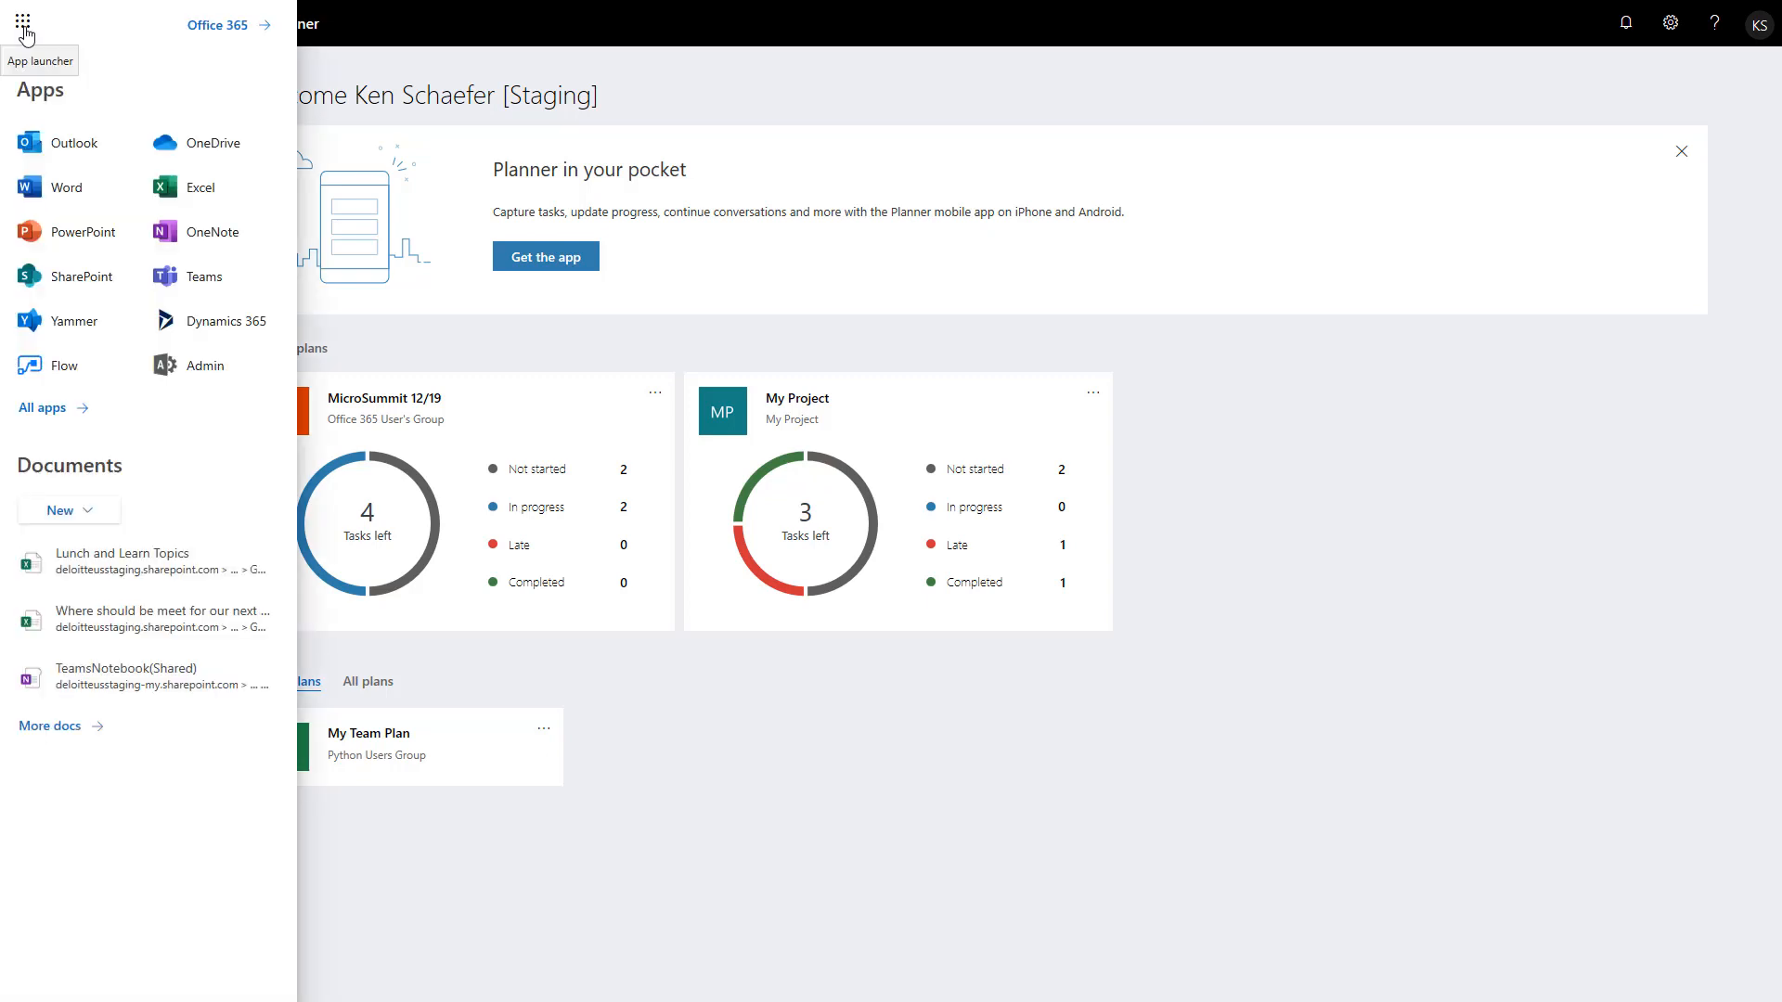
{"action": "left_click", "coordinate": [44, 408]}
{"action": "scroll", "coordinate": [153, 529], "scroll_direction": "down", "scroll_amount": 6}
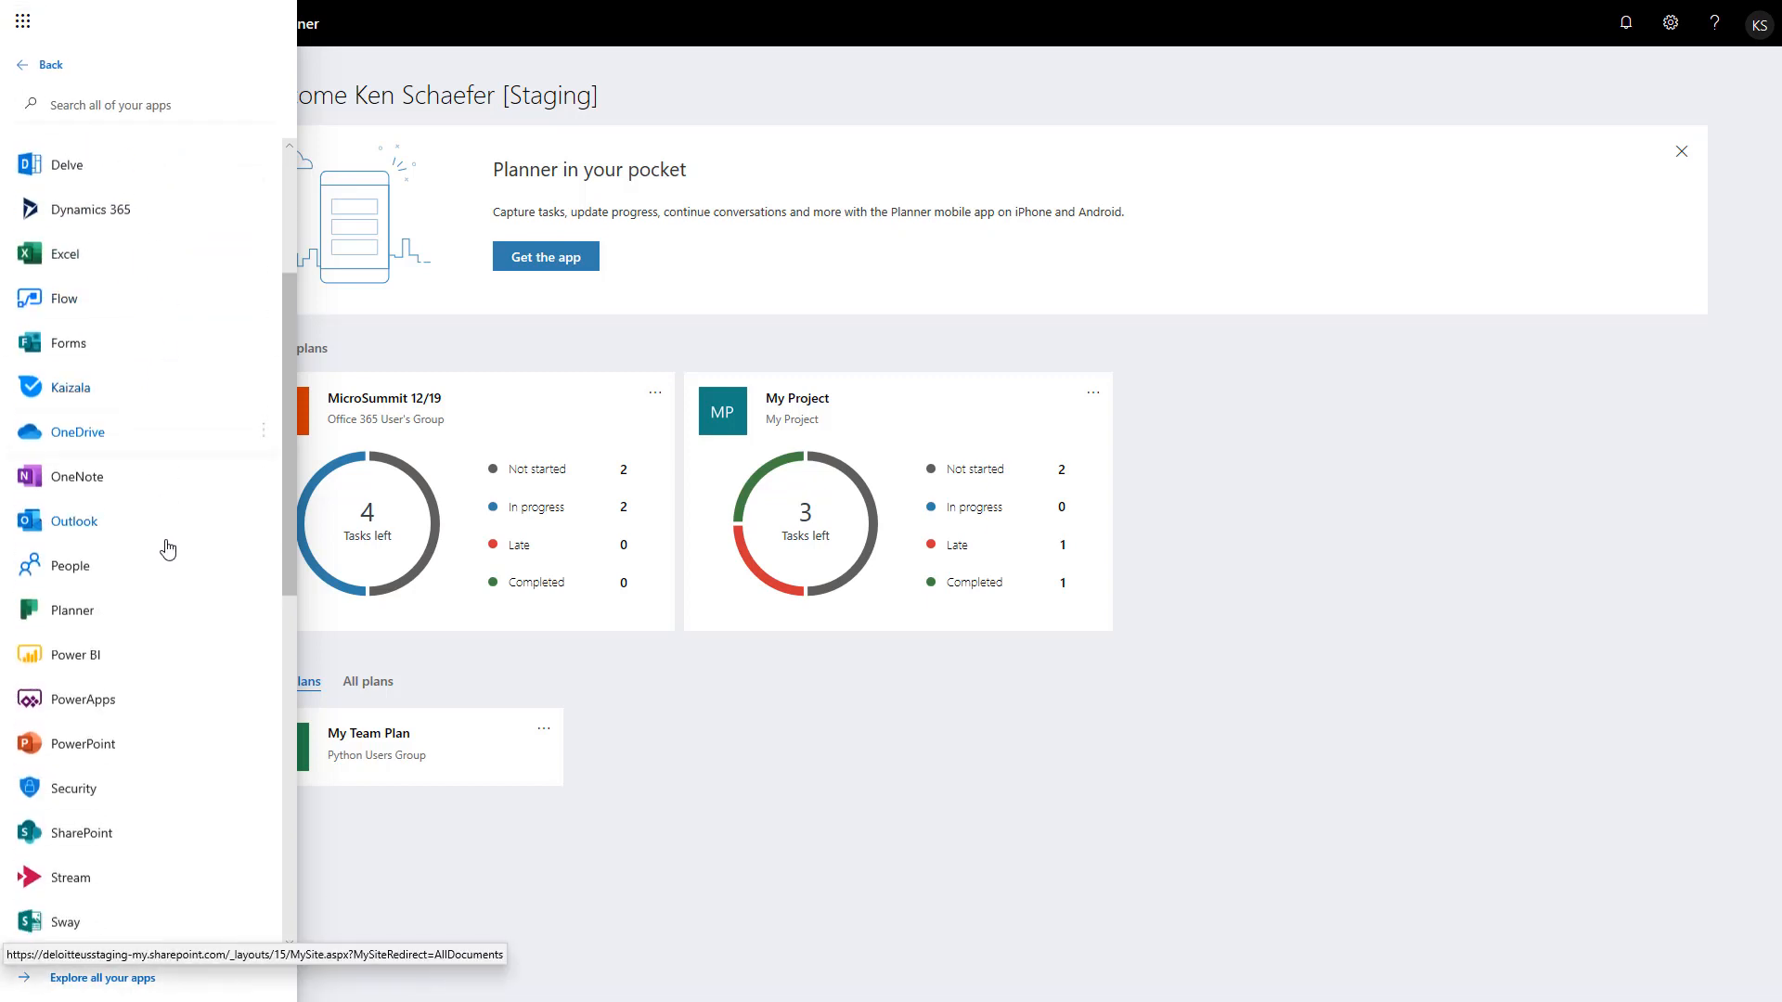
{"action": "scroll", "coordinate": [177, 680], "scroll_direction": "down", "scroll_amount": 3}
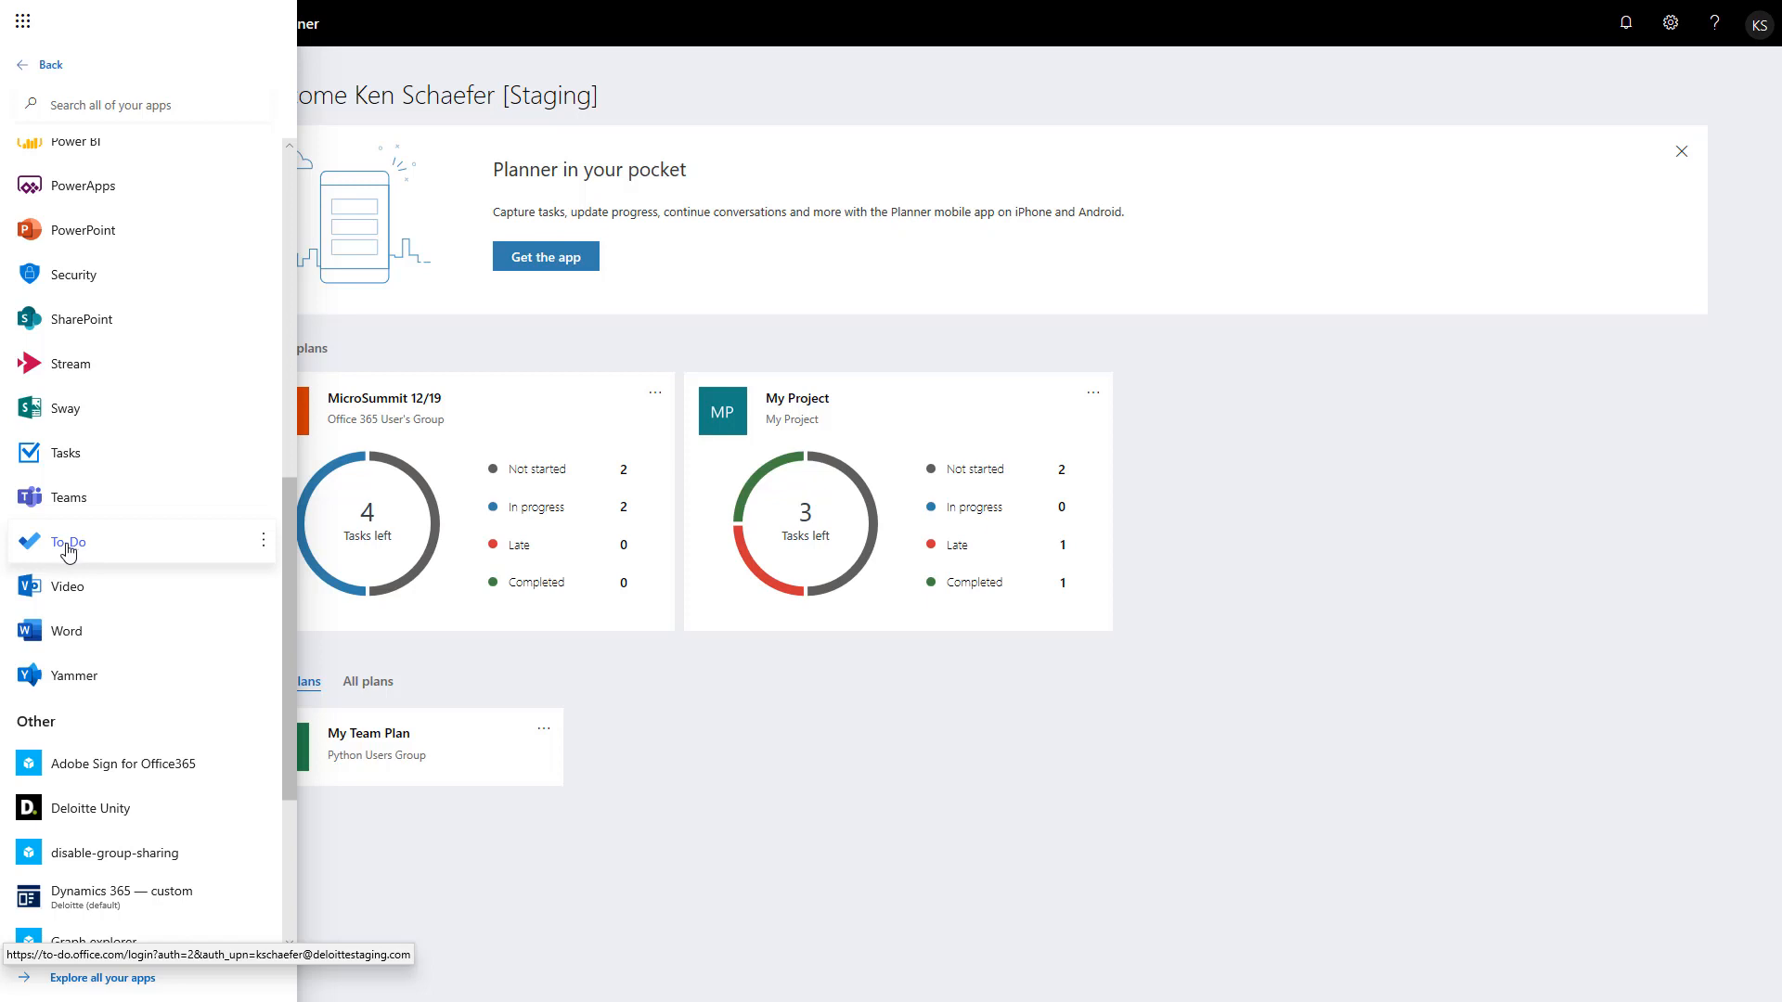
{"action": "left_click", "coordinate": [68, 547]}
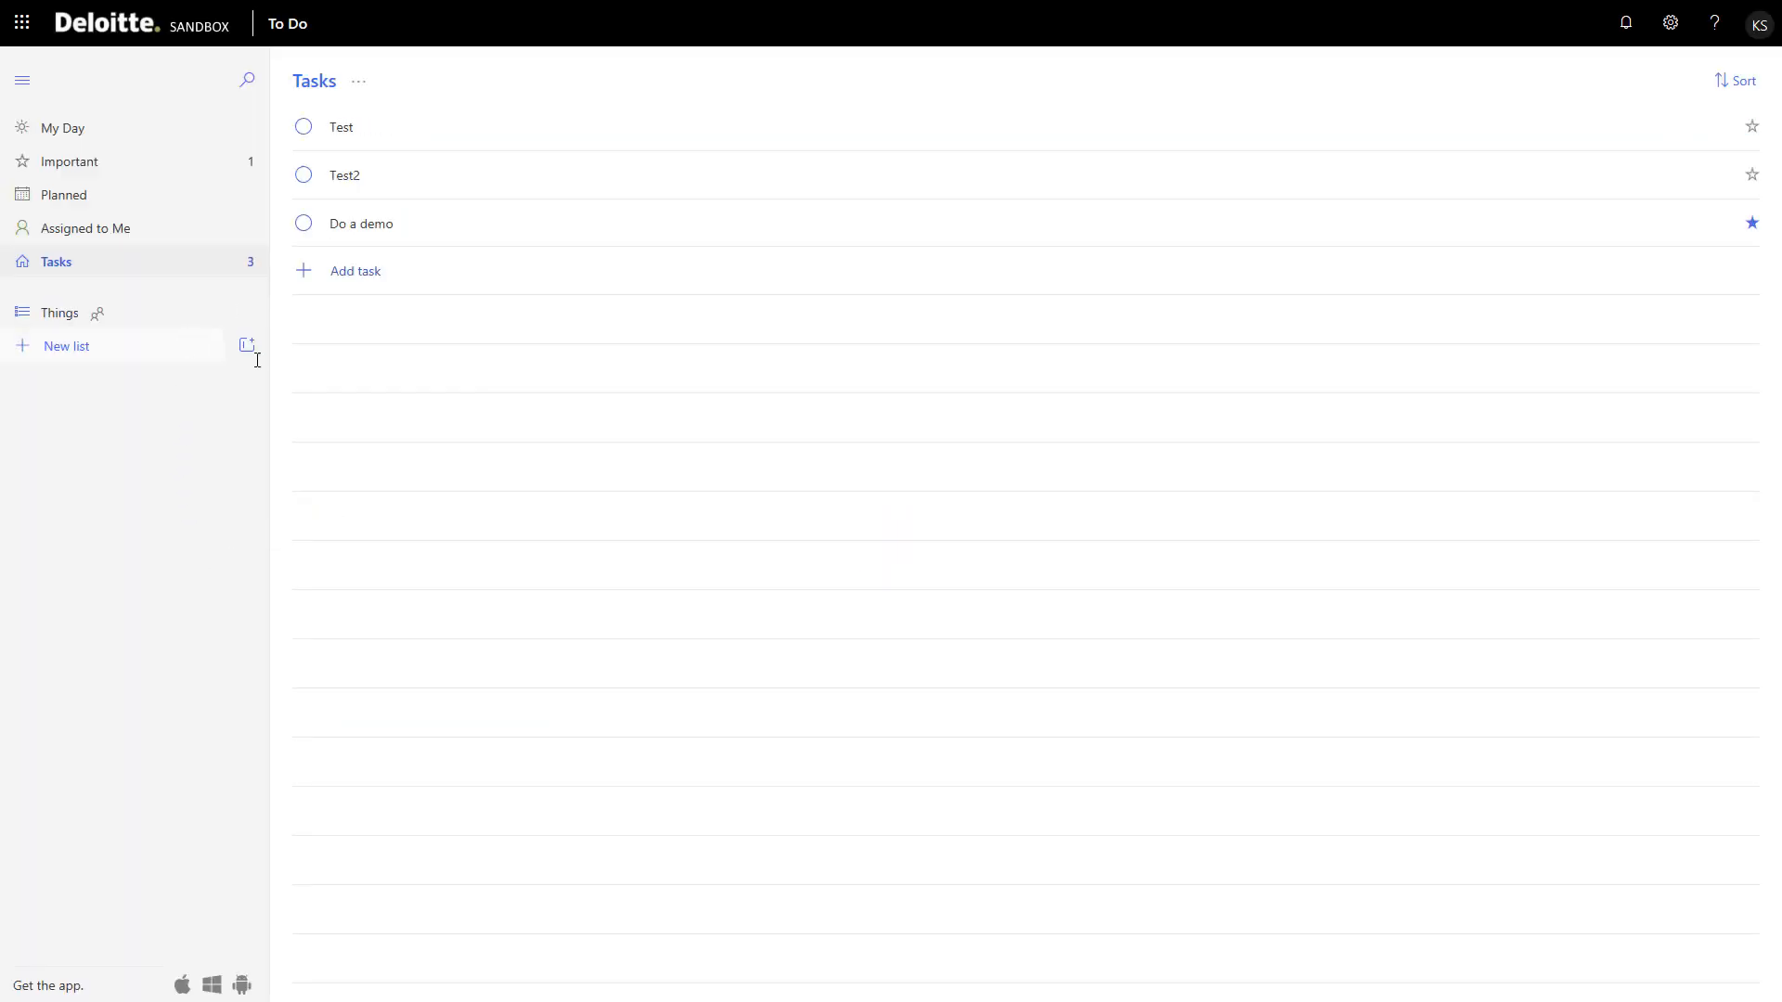
{"action": "left_click", "coordinate": [65, 202]}
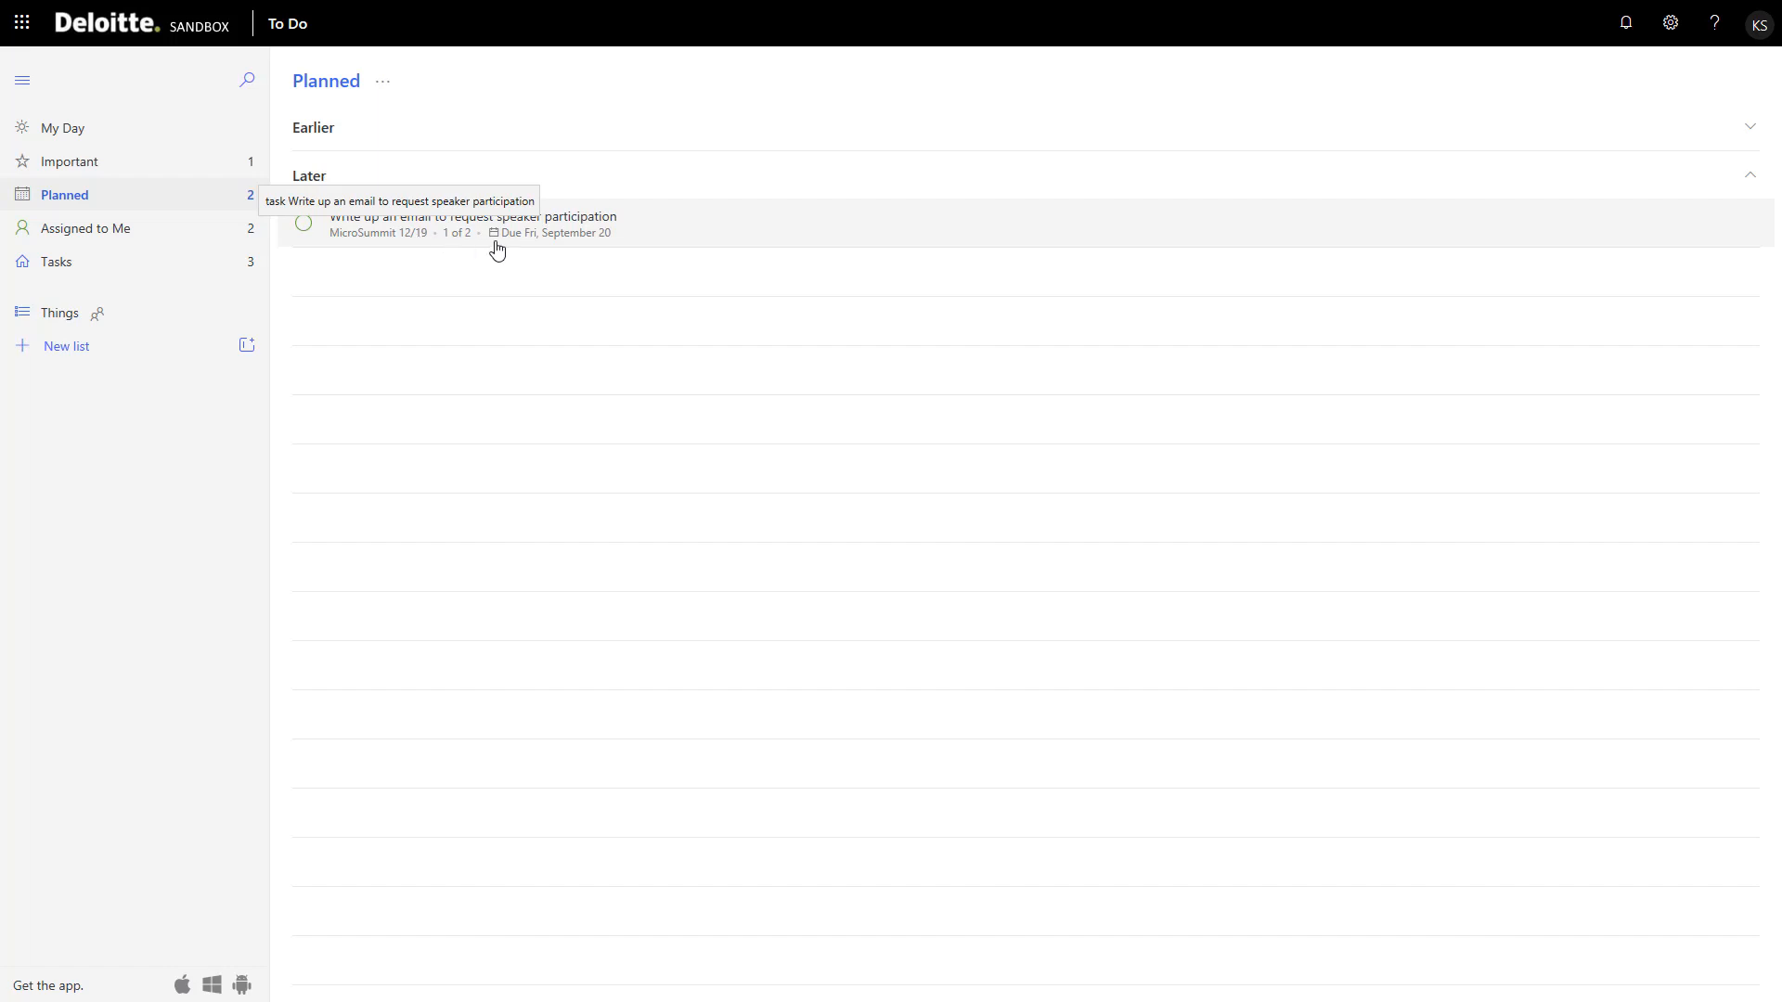
{"action": "left_click", "coordinate": [608, 241]}
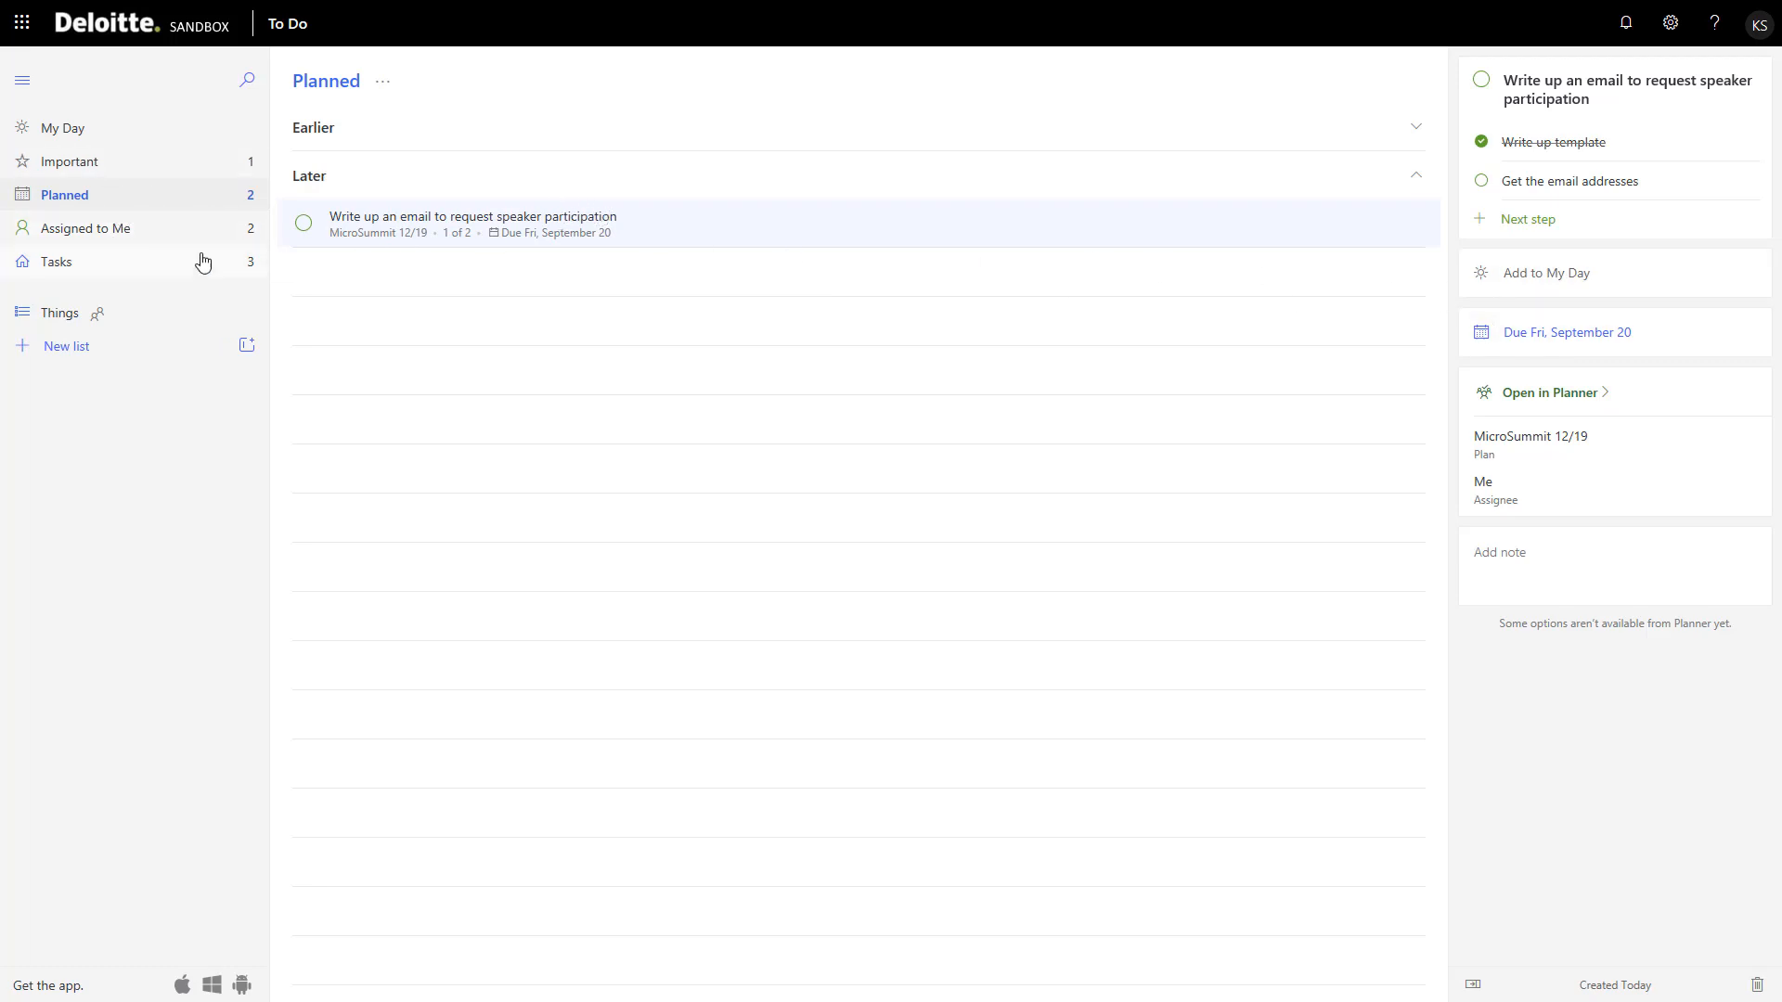
- Review the Planner tasks under Assigned to Me in To Do and compare them with the Tasks list
{"action": "left_click", "coordinate": [117, 234]}
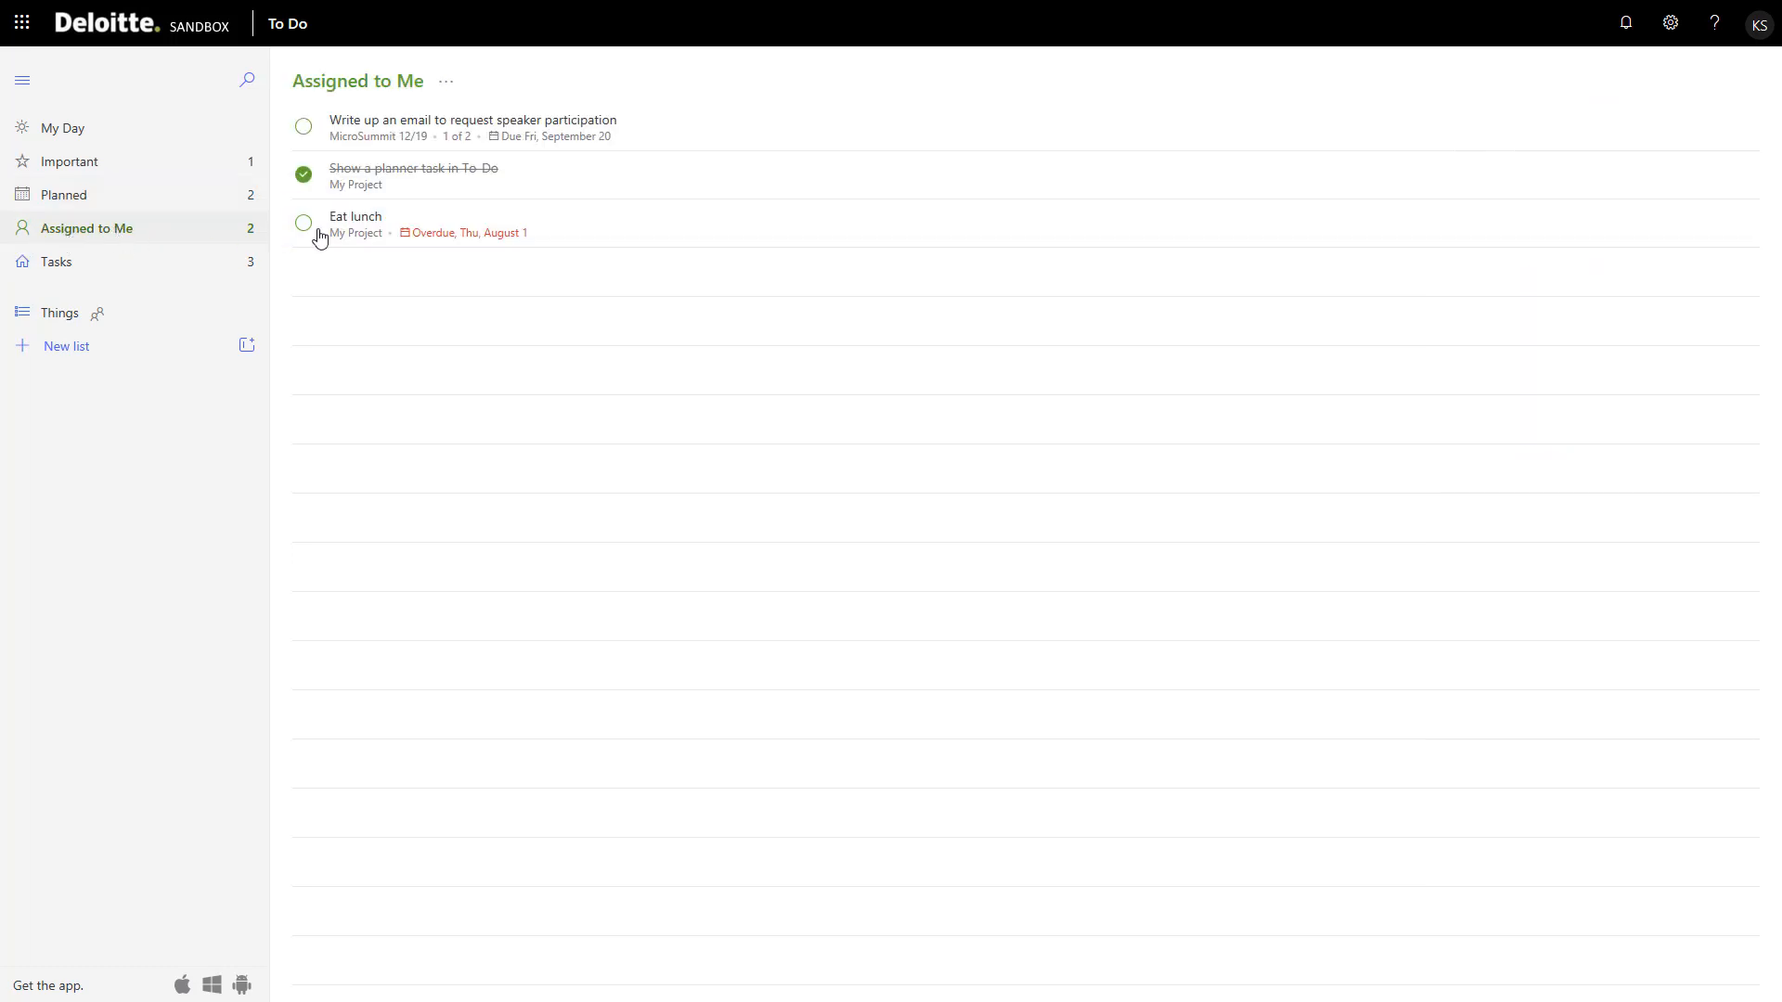
{"action": "left_click_drag", "start_coordinate": [354, 243], "coordinate": [361, 146]}
{"action": "left_click", "coordinate": [80, 274]}
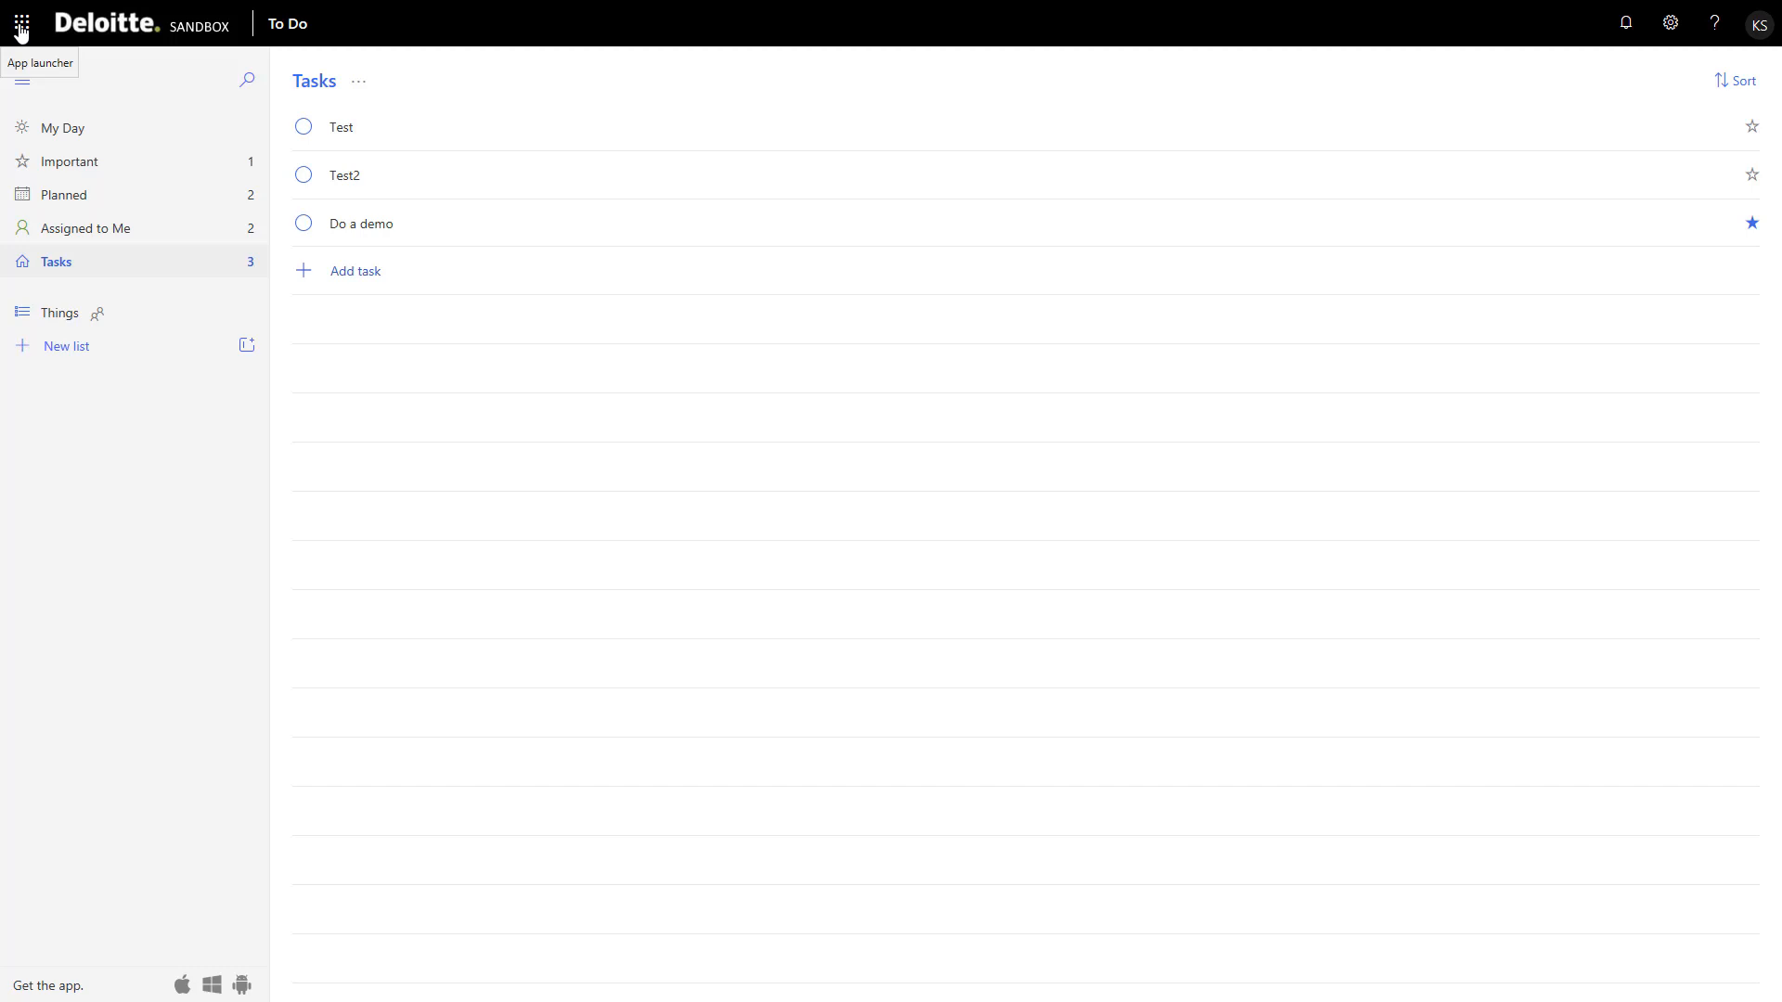
{"action": "left_click", "coordinate": [93, 229]}
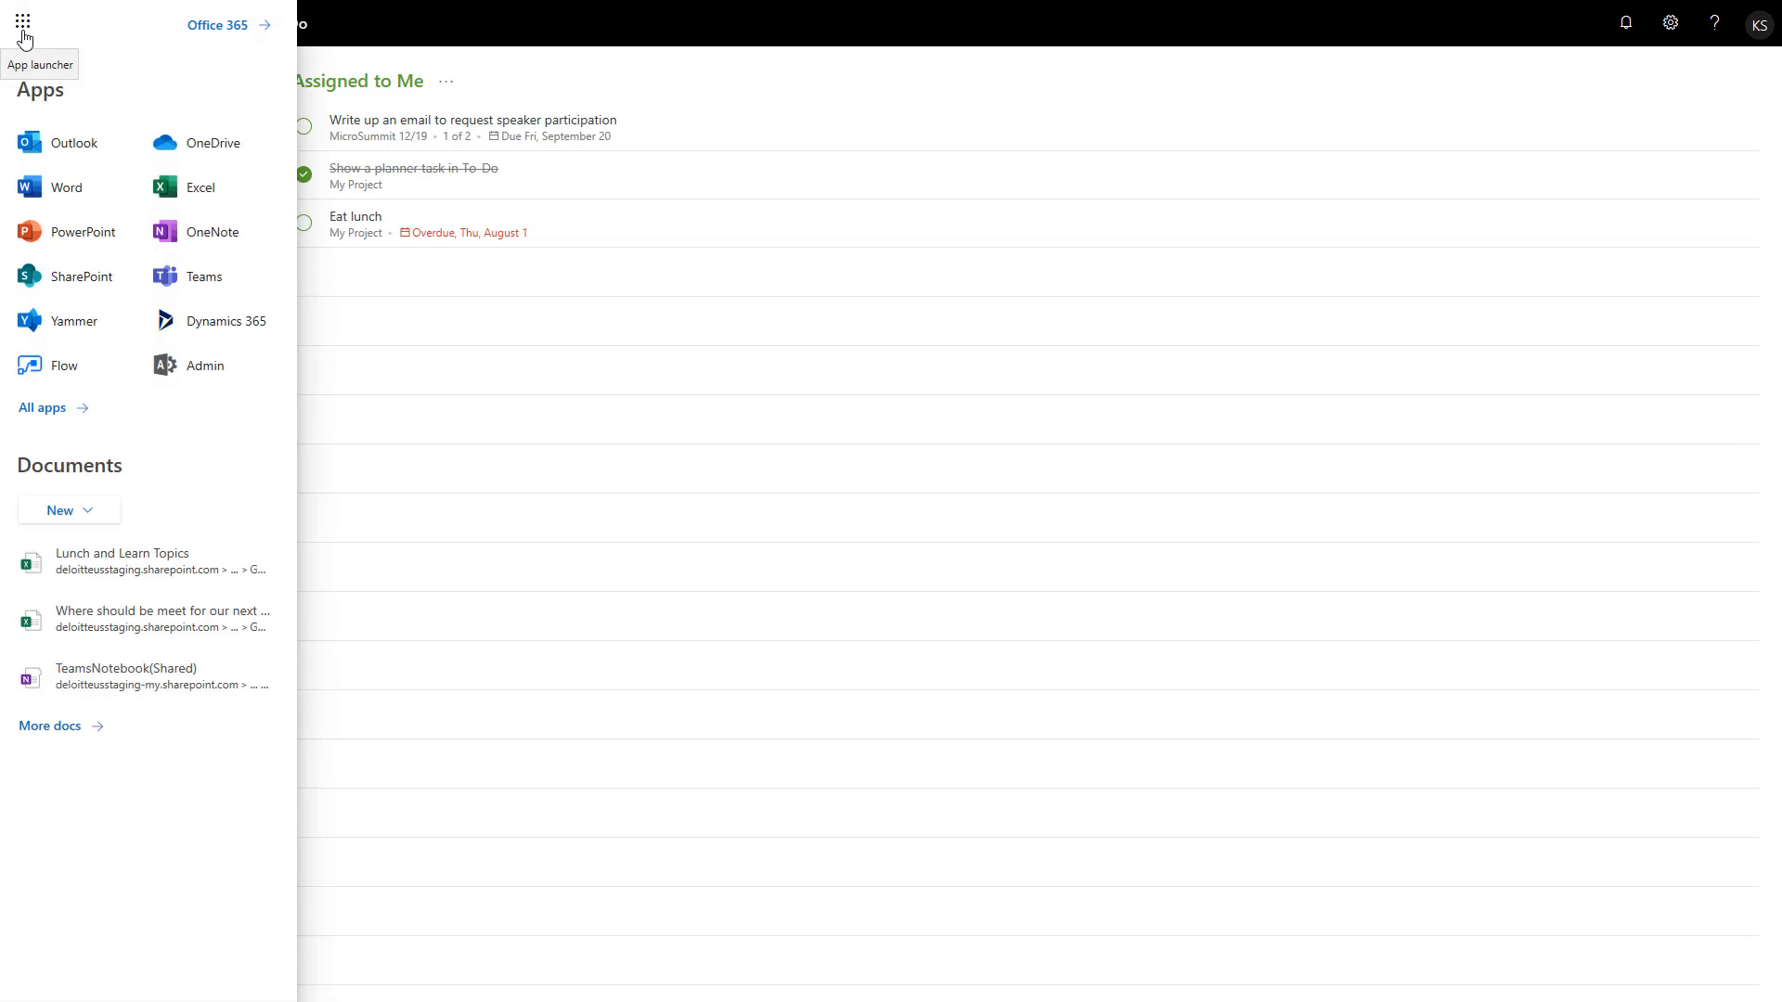
- Switch to Microsoft Teams, open the Office 365 User's Group team and dismiss the desktop notifications prompt
{"action": "left_click", "coordinate": [173, 278]}
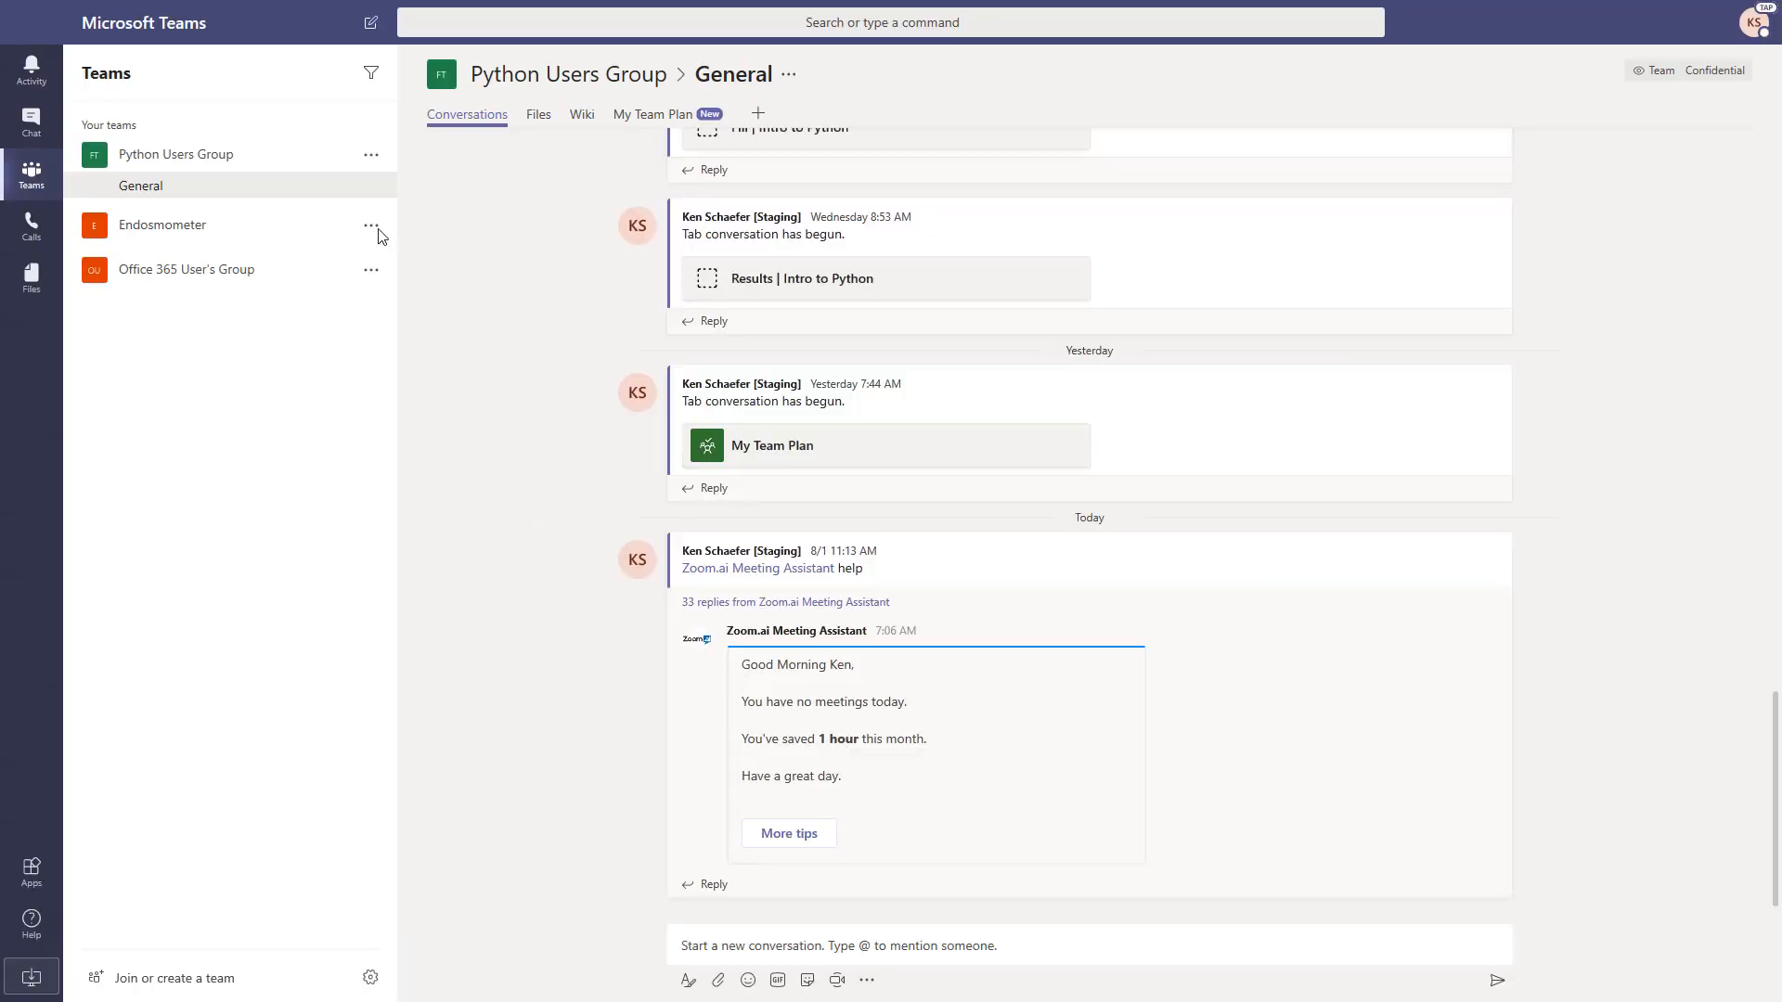
{"action": "left_click", "coordinate": [226, 269]}
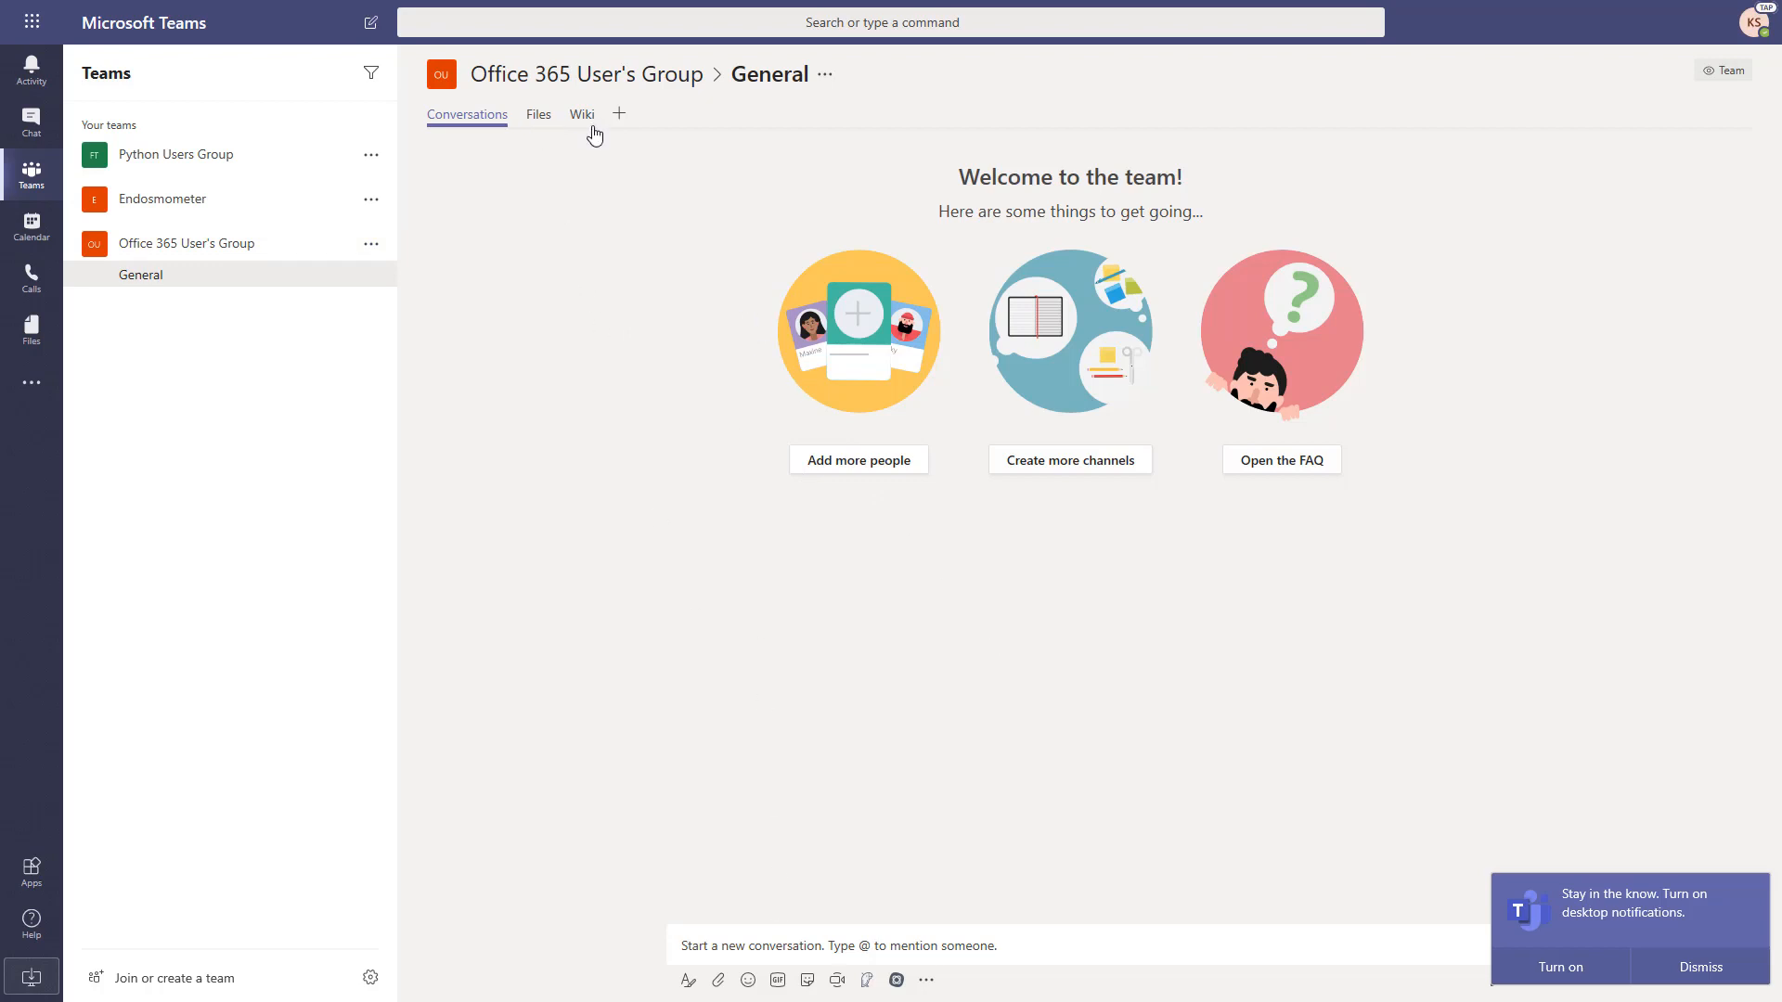
{"action": "left_click", "coordinate": [1690, 968]}
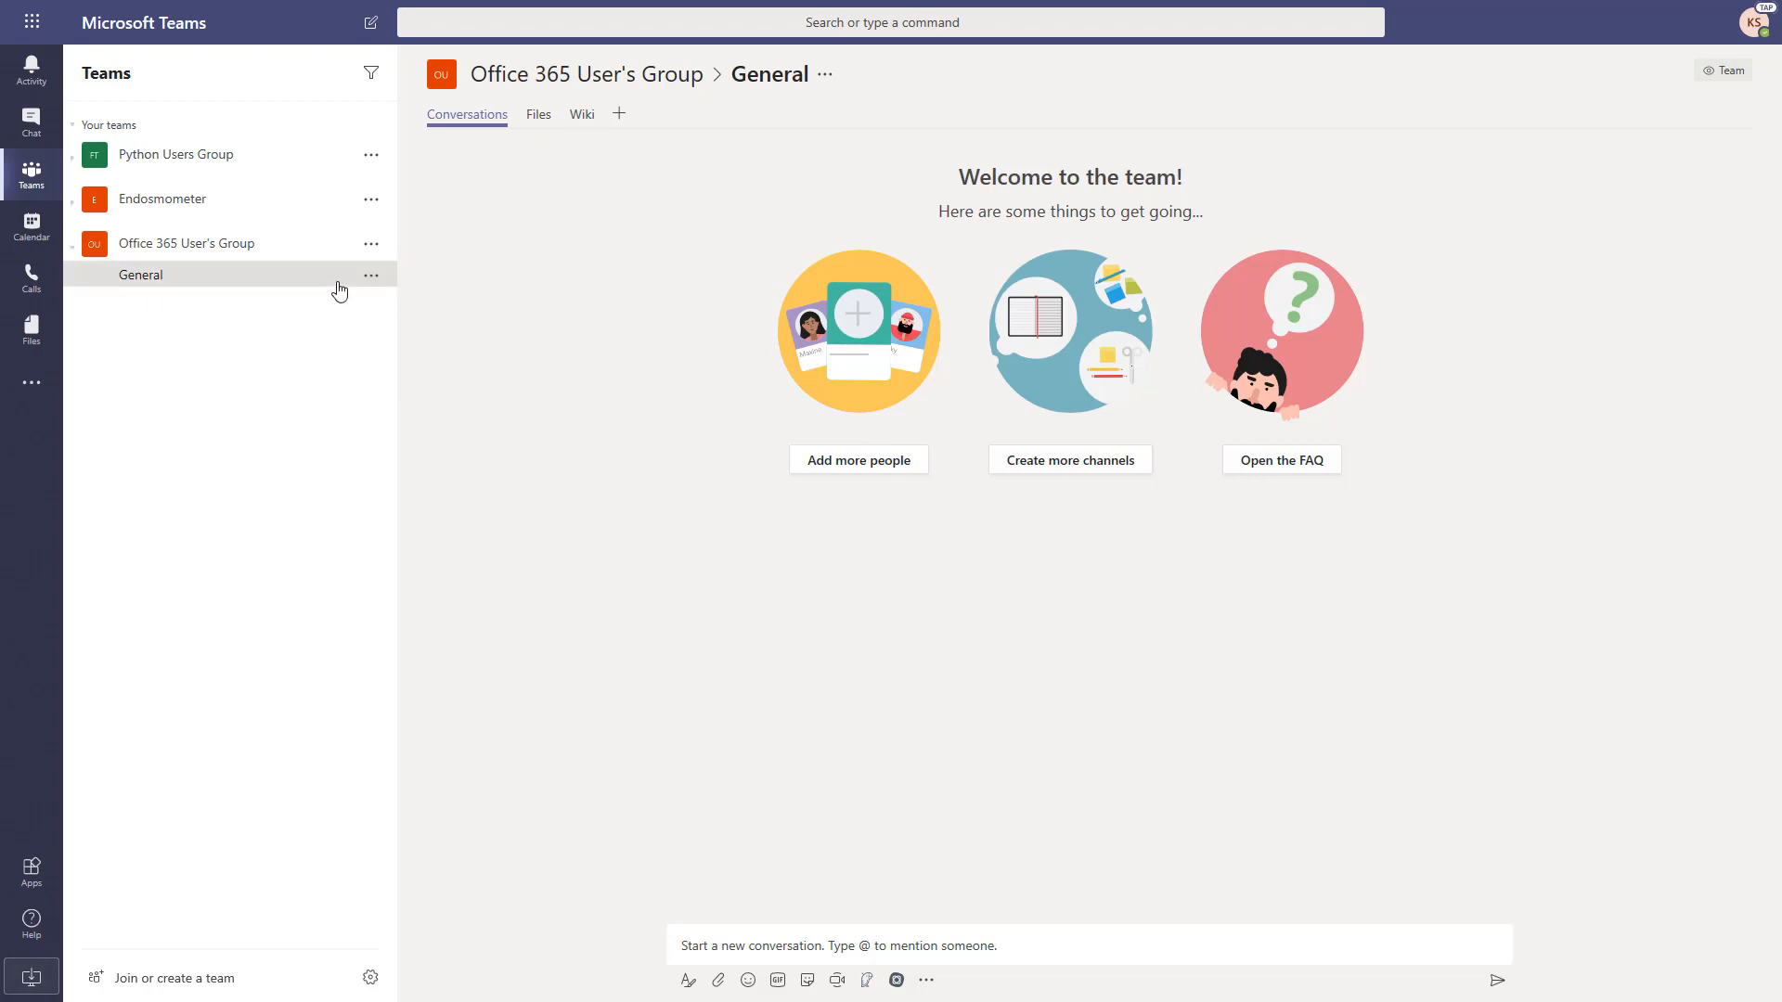
- Add a Planner tab to the General channel using the existing plan MicroSummit 12/19, with posting to the channel enabled
{"action": "left_click", "coordinate": [619, 115]}
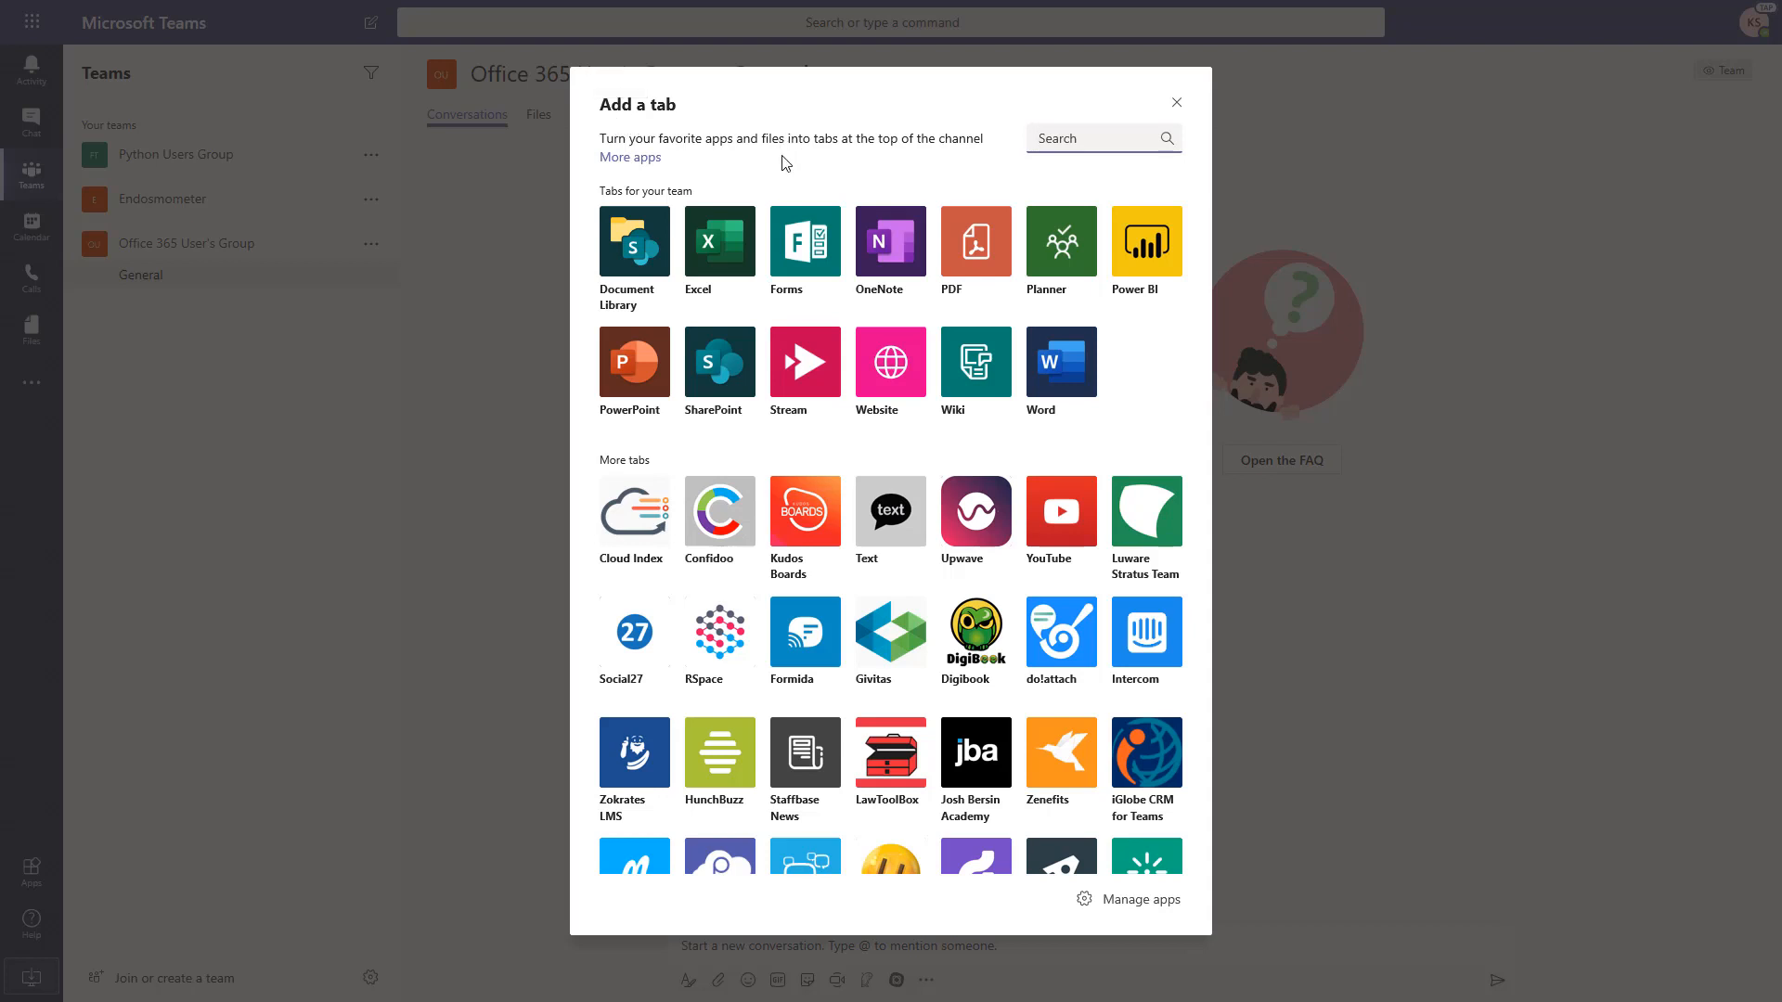
{"action": "left_click", "coordinate": [1050, 263]}
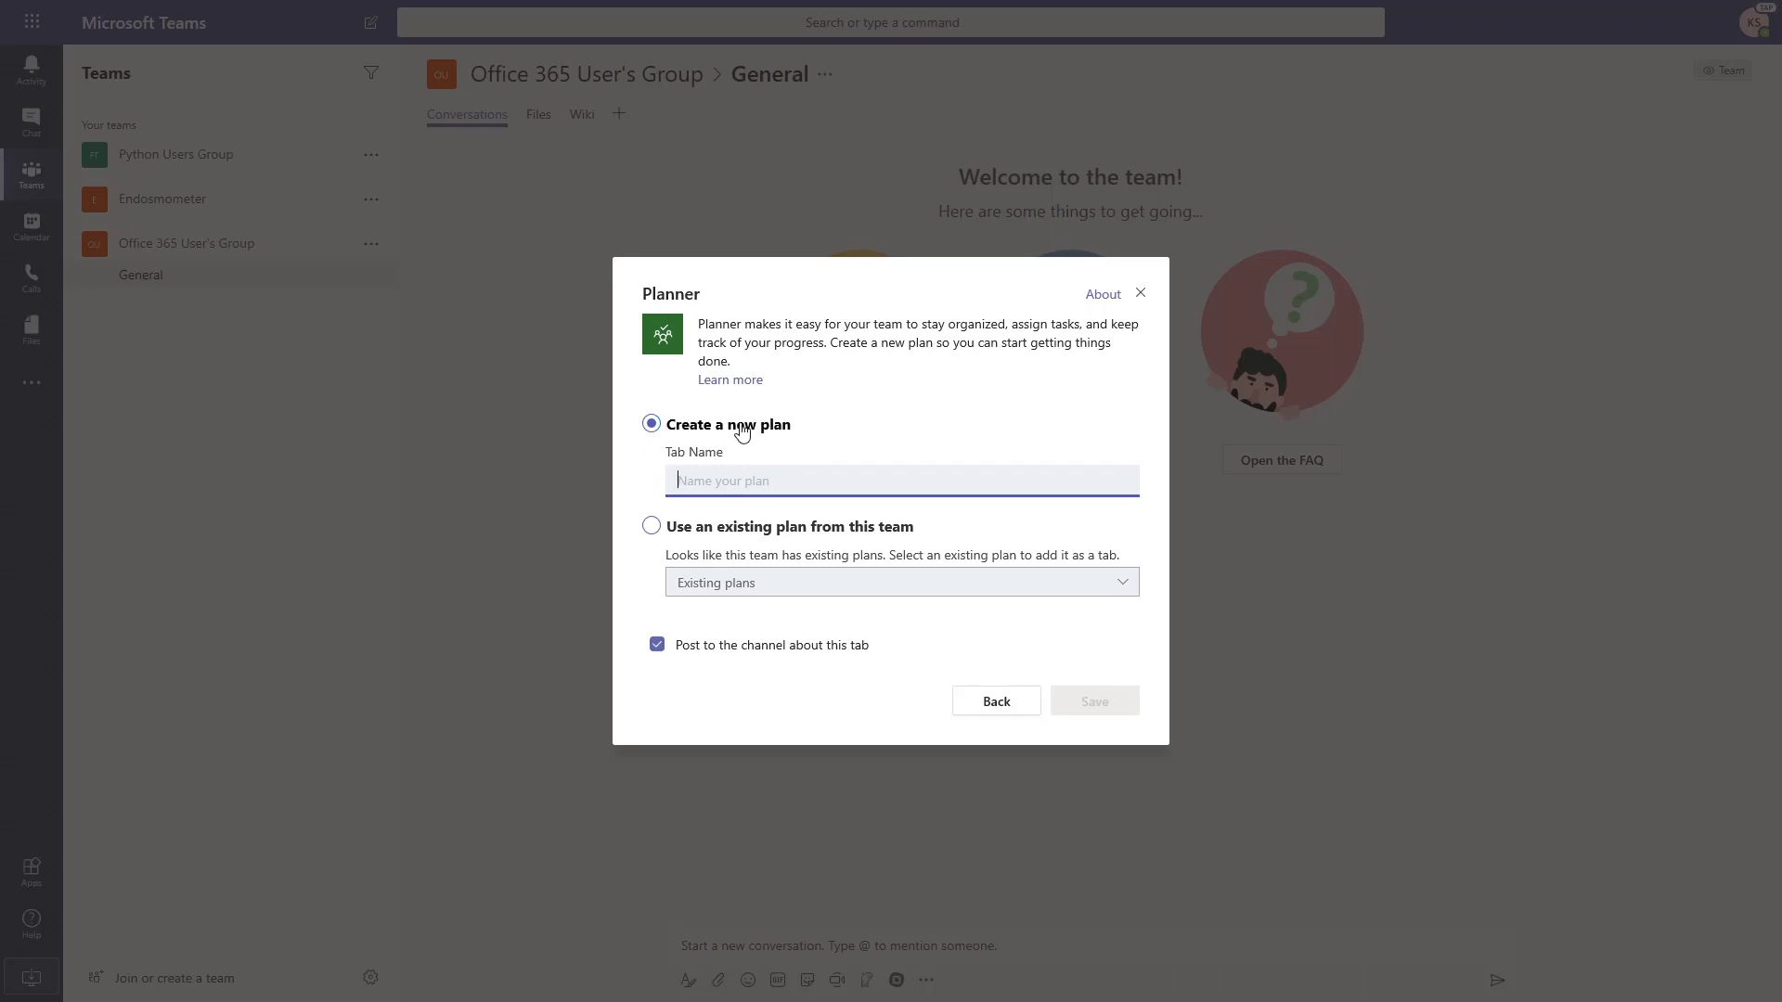
{"action": "left_click", "coordinate": [654, 534]}
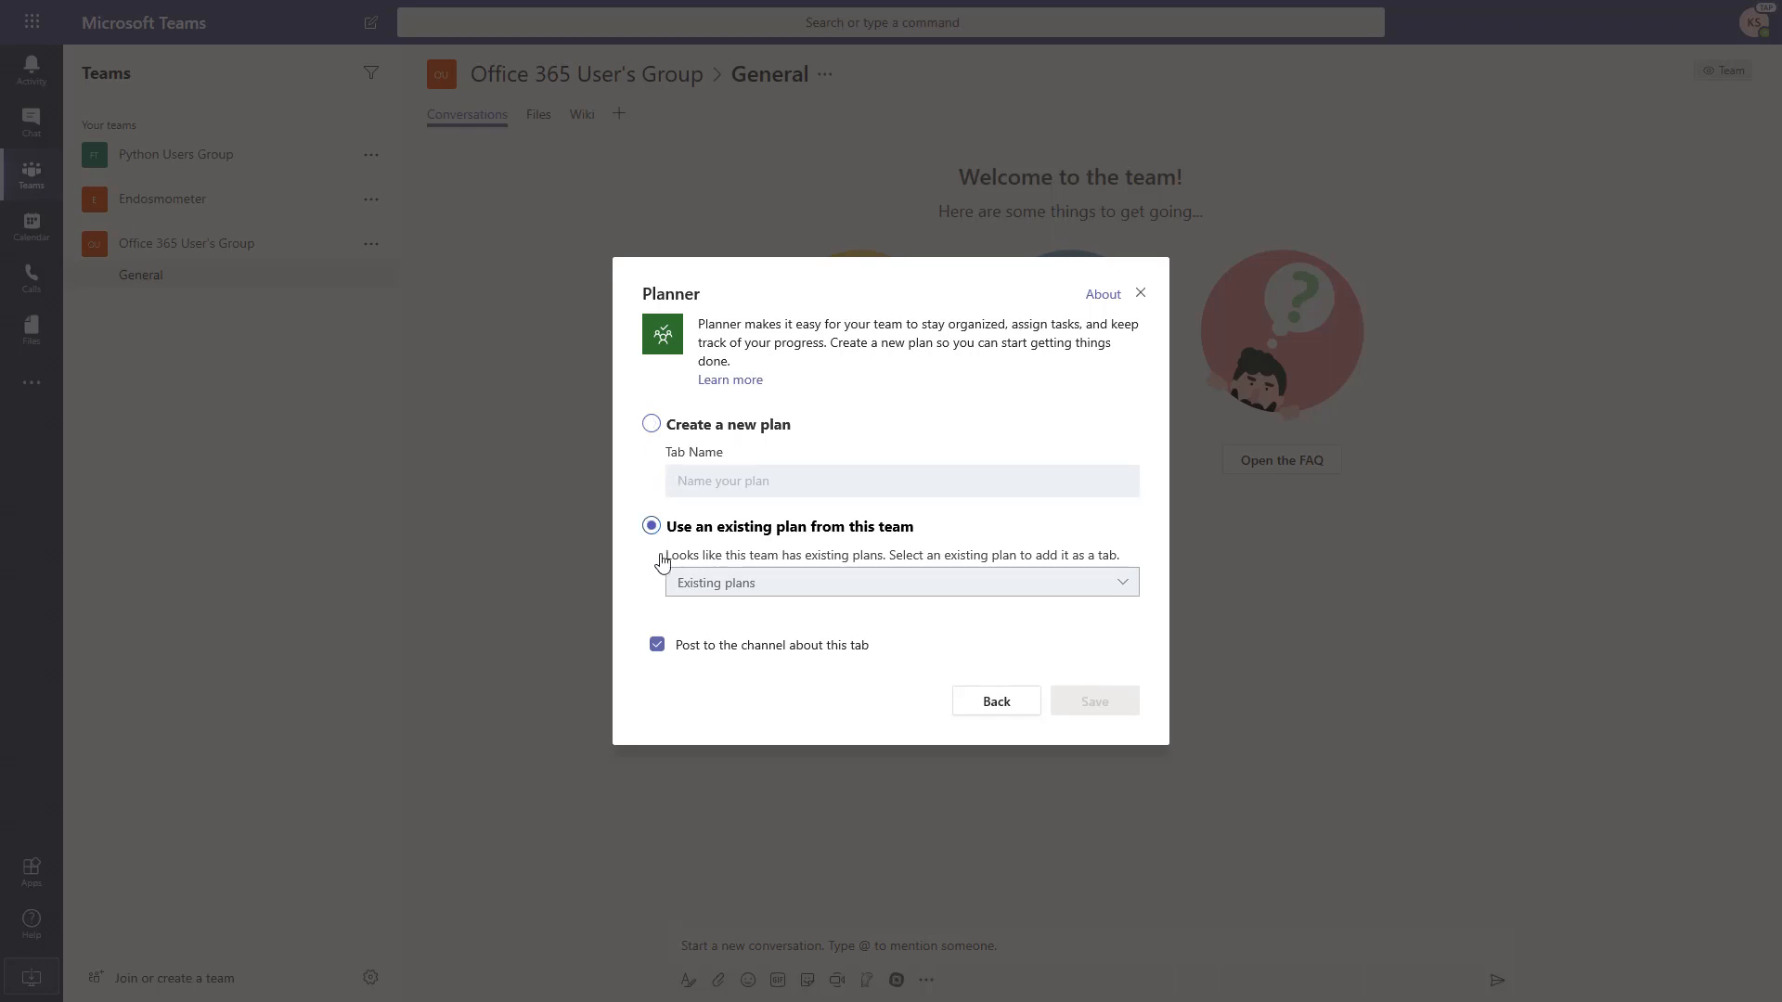
{"action": "left_click", "coordinate": [996, 594]}
{"action": "left_click", "coordinate": [995, 594]}
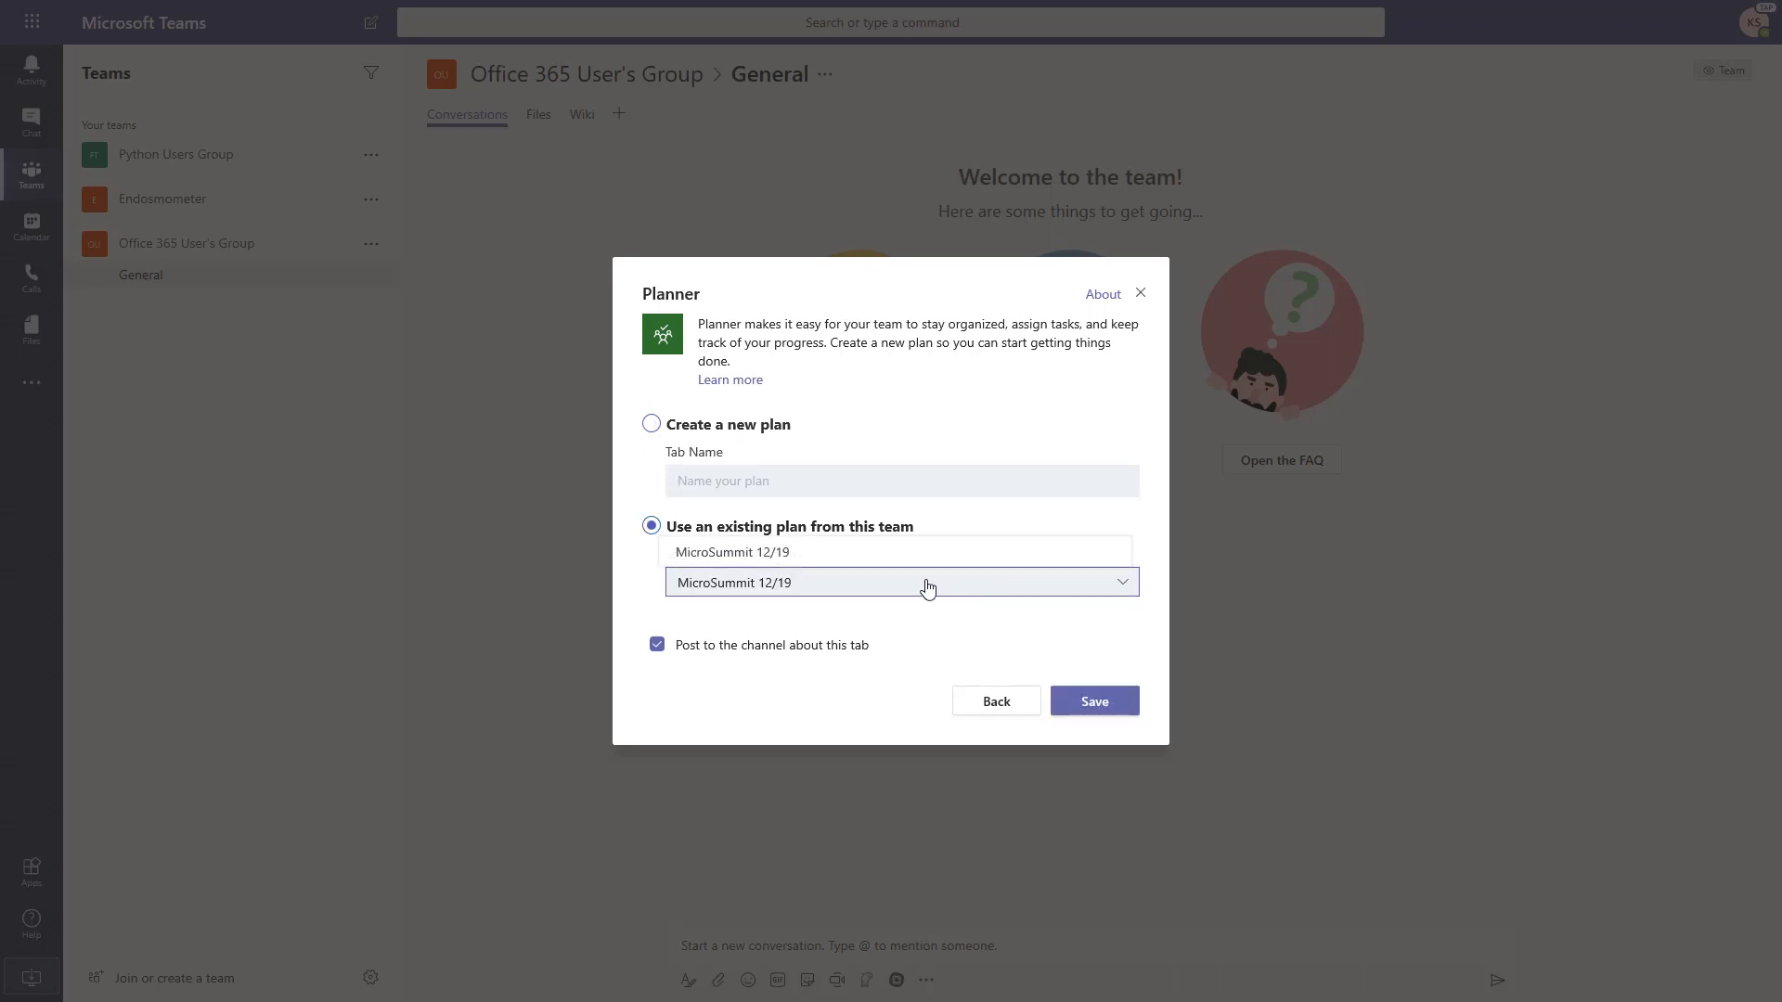
{"action": "left_click", "coordinate": [780, 581]}
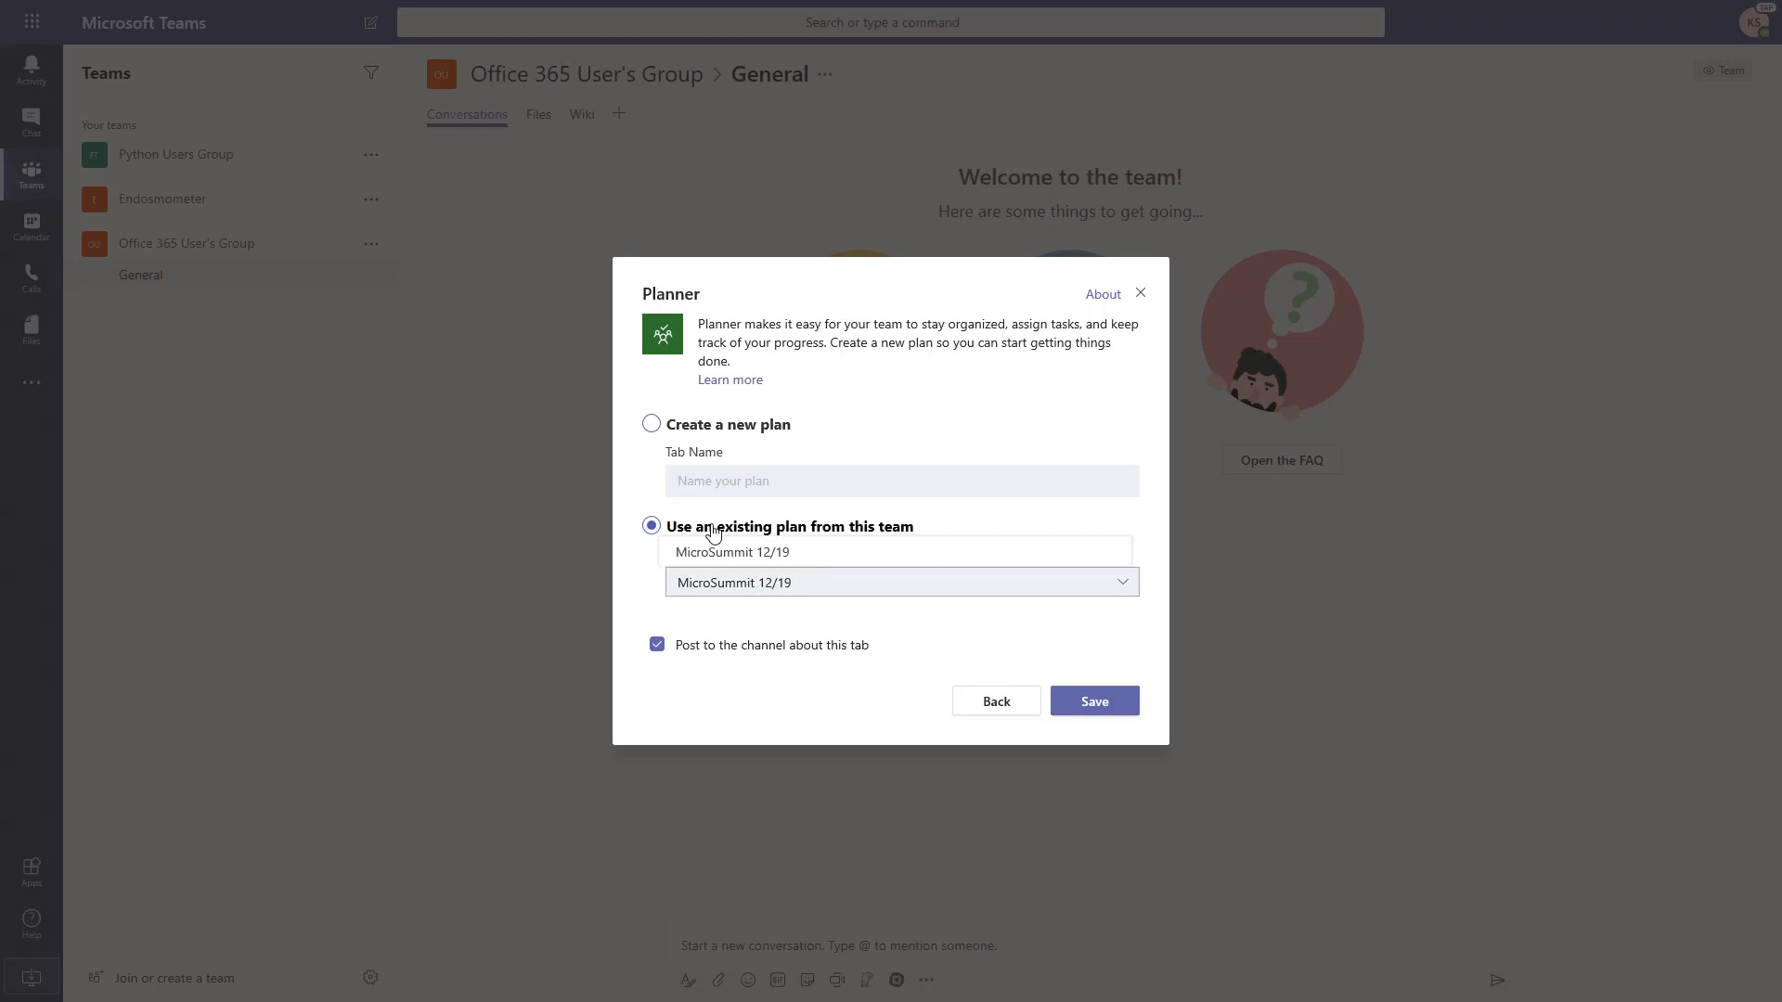
{"action": "left_click", "coordinate": [779, 582]}
{"action": "left_click", "coordinate": [765, 585]}
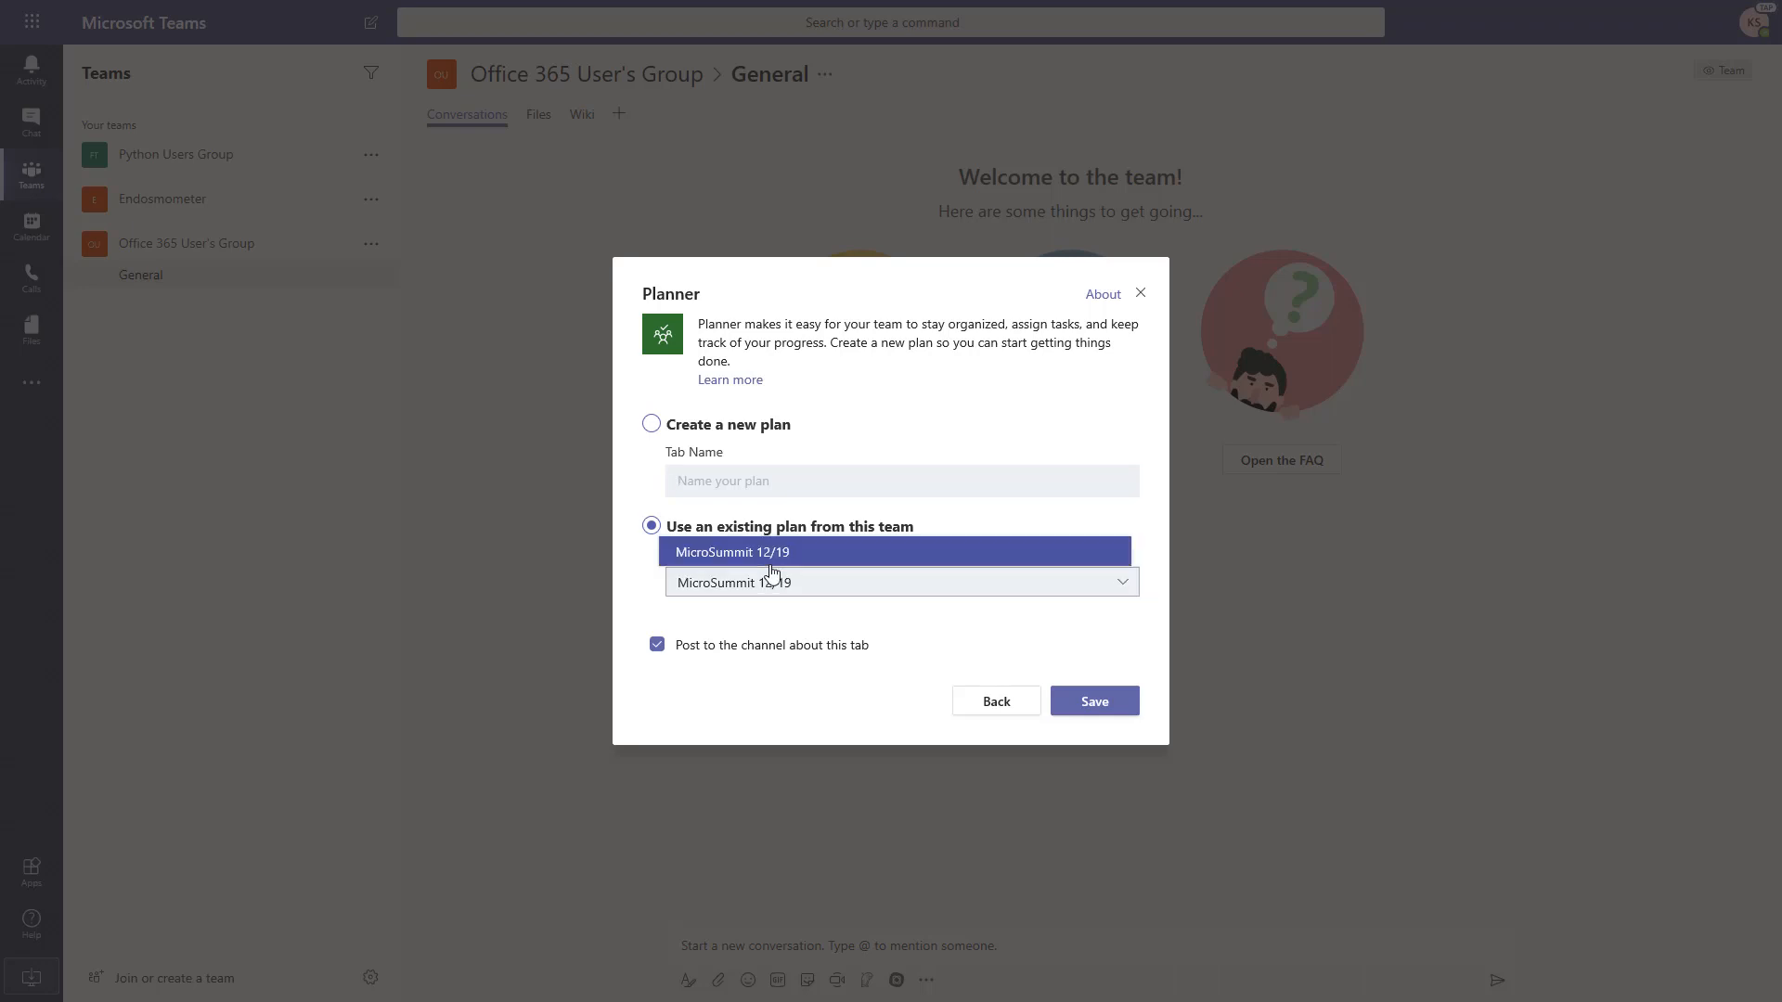
{"action": "left_click", "coordinate": [759, 551]}
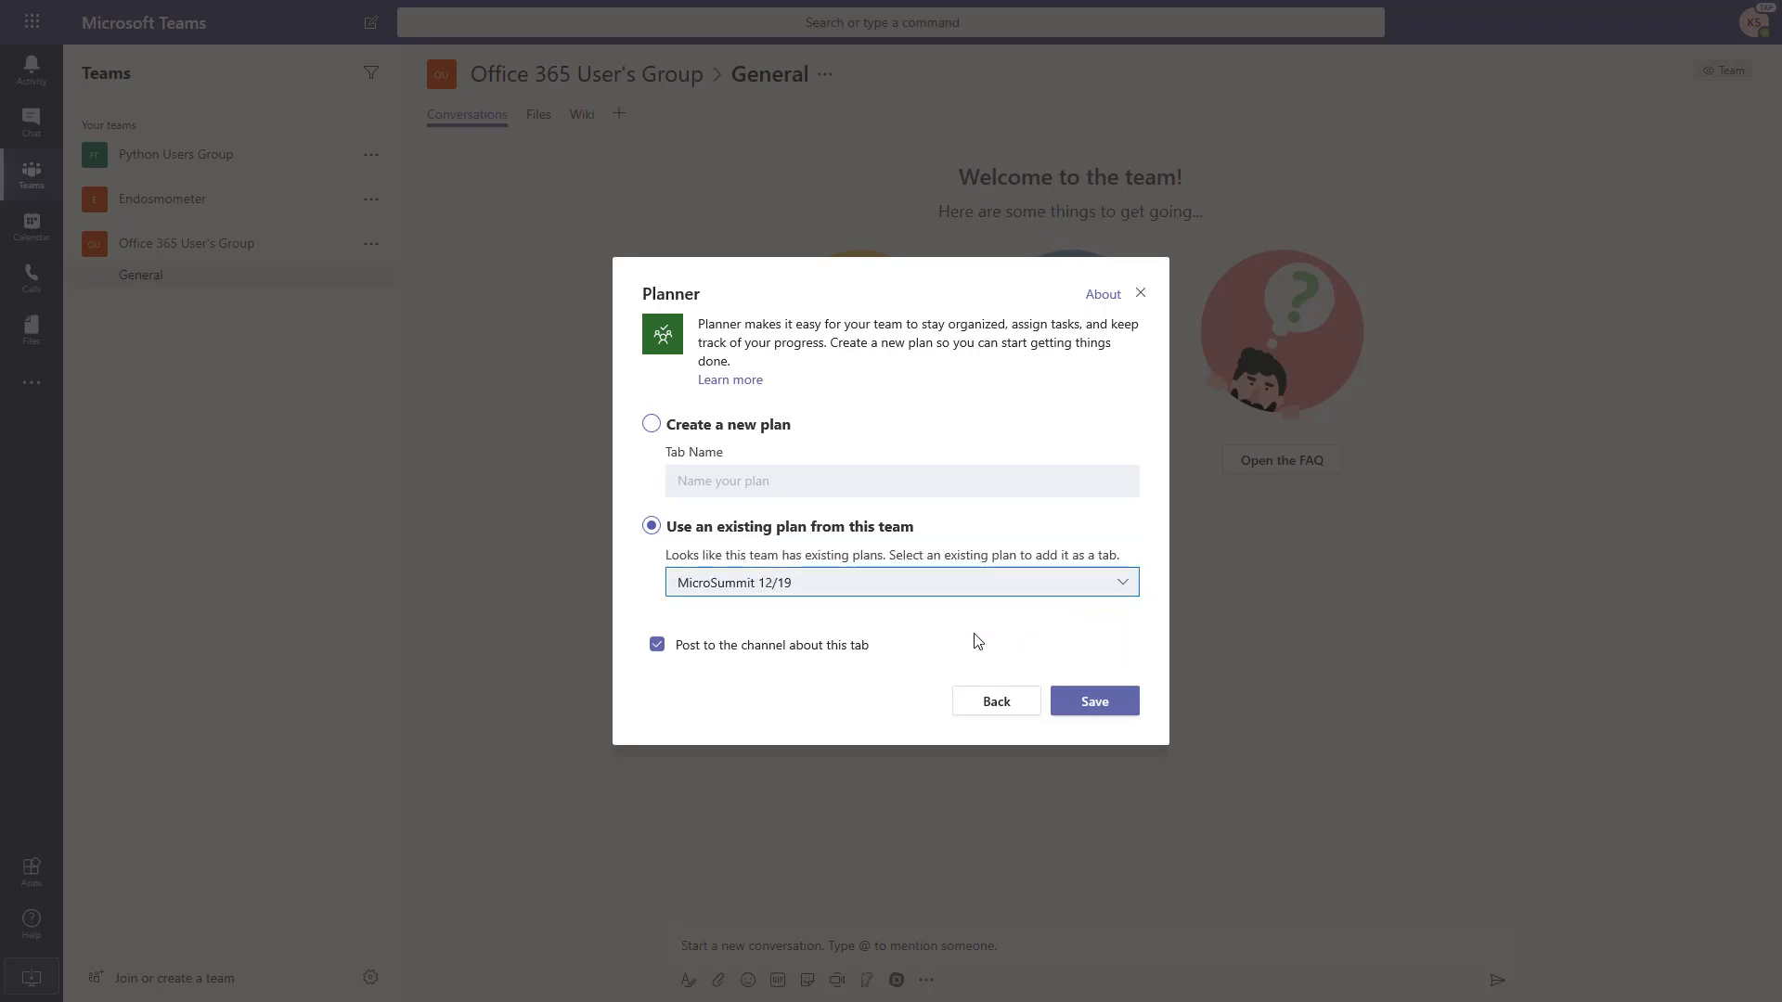
{"action": "left_click", "coordinate": [1095, 703]}
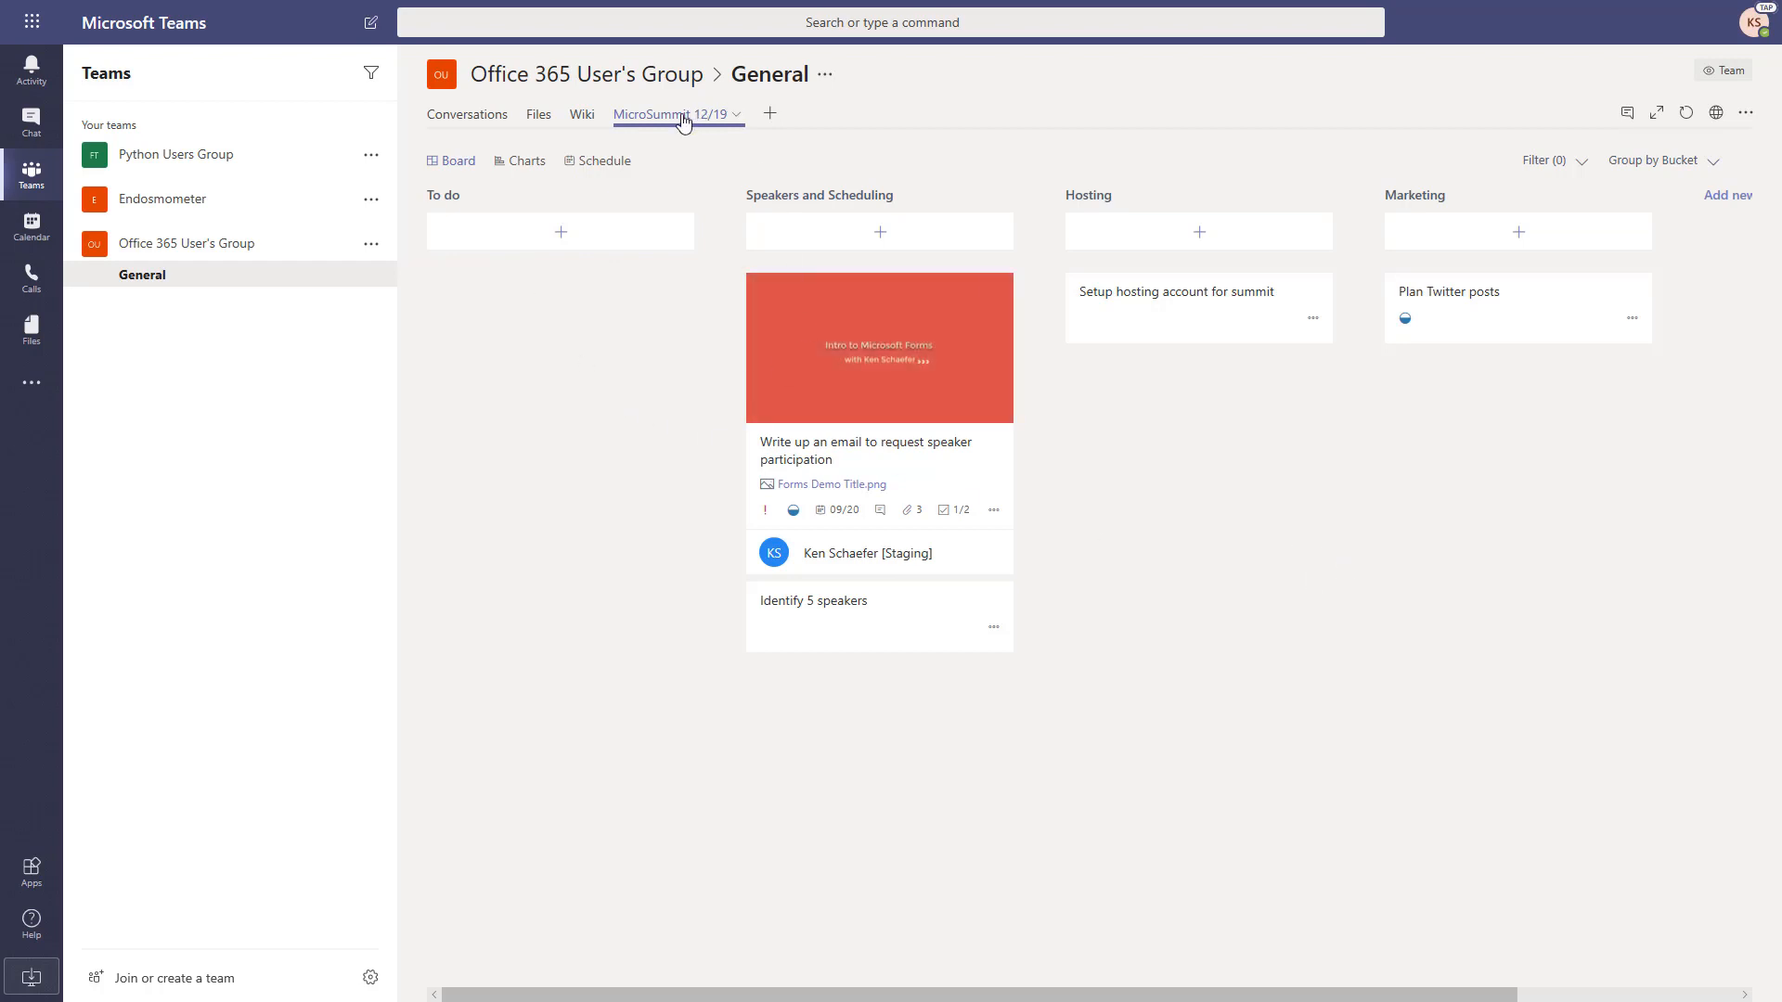
- View the plan's Charts and Schedule in the channel tab, and return to the Board view
{"action": "left_click", "coordinate": [520, 174]}
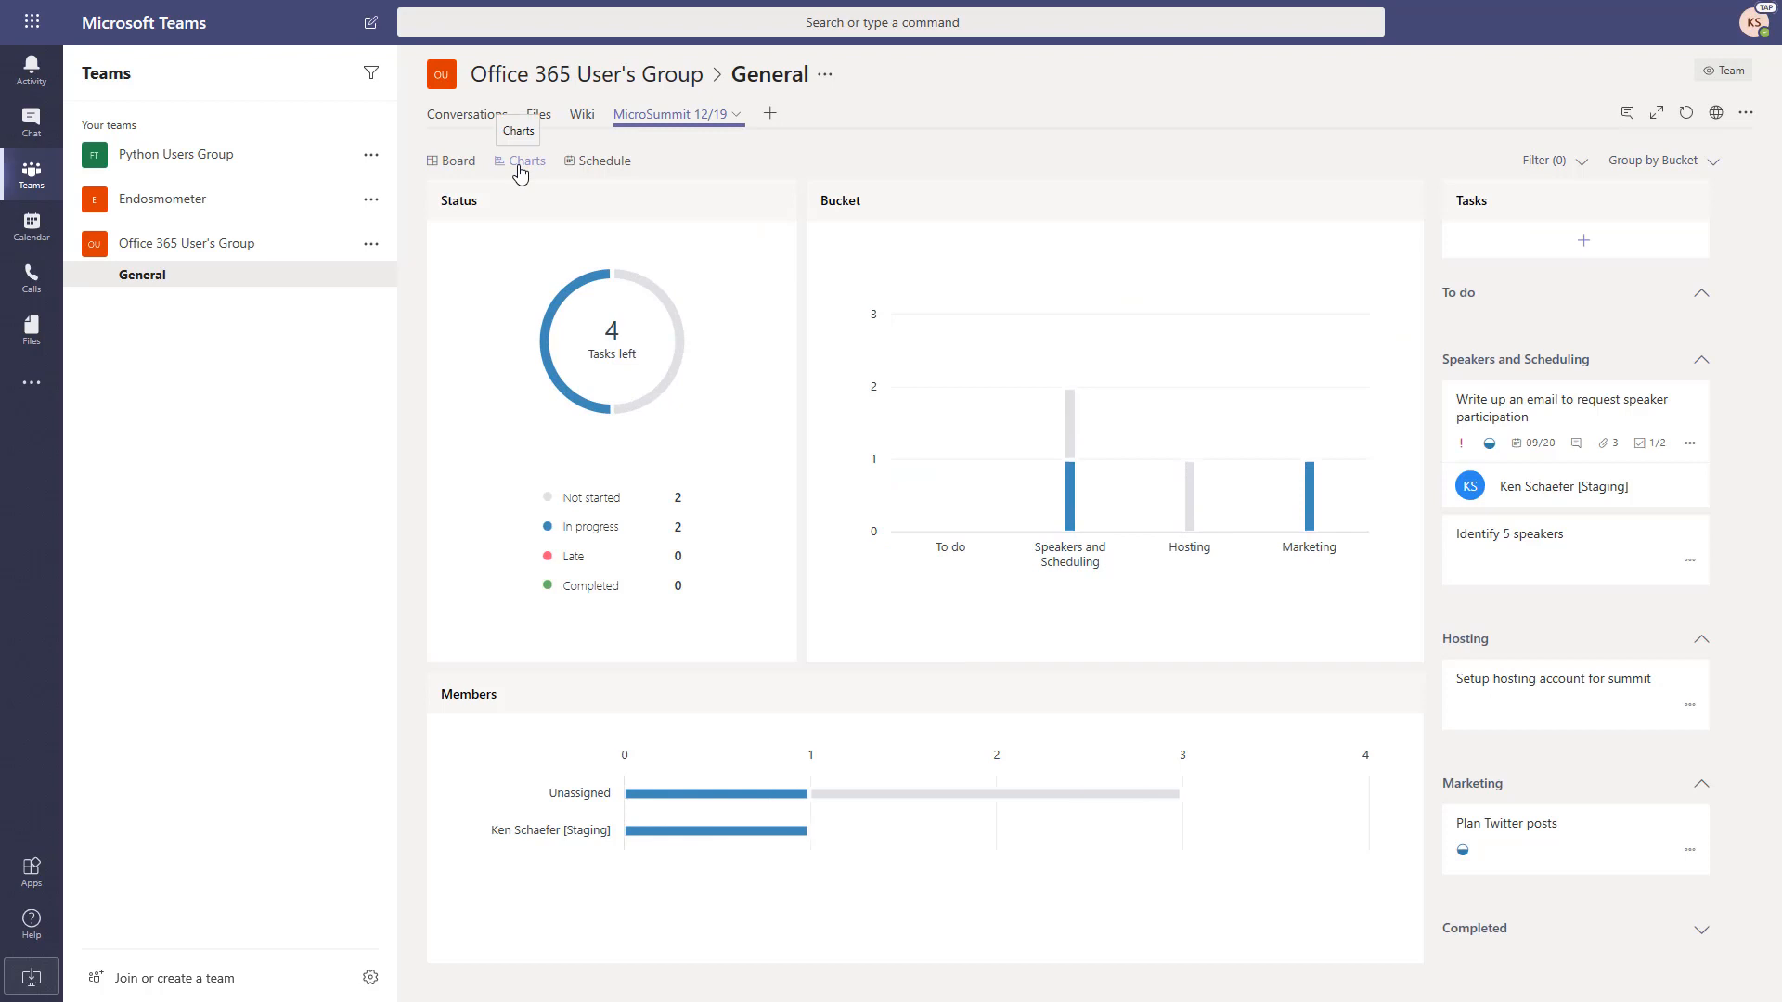
{"action": "left_click", "coordinate": [604, 163]}
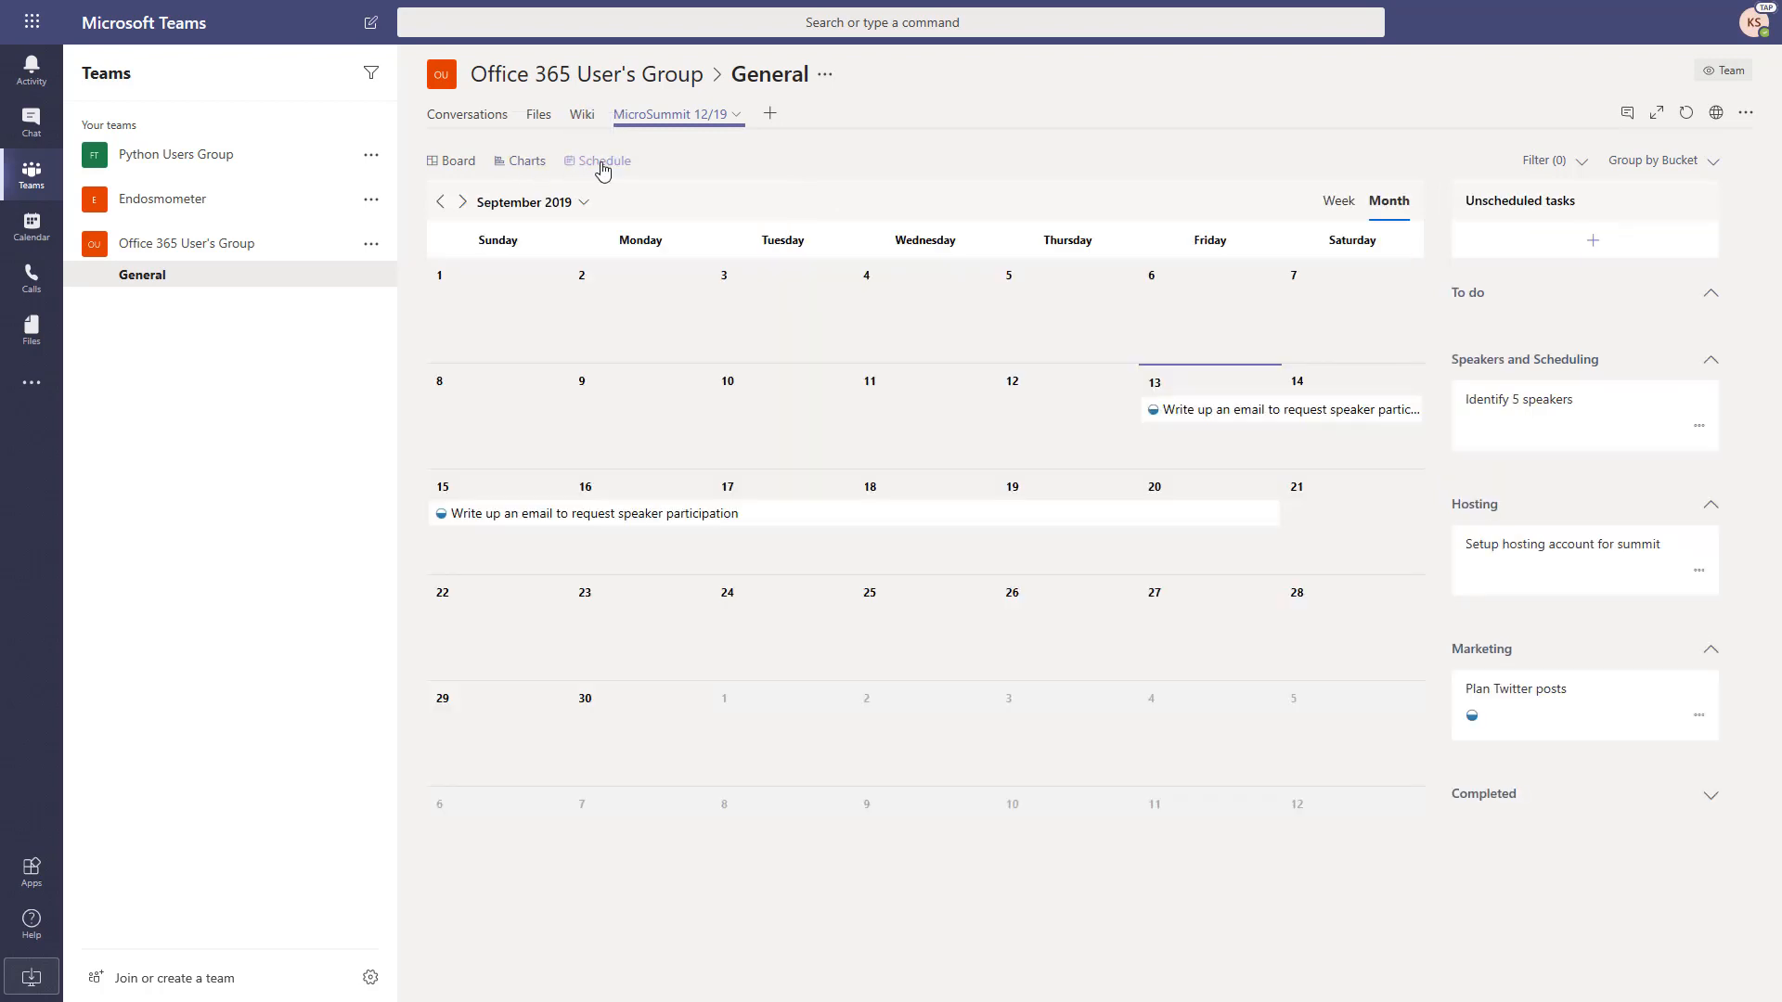
{"action": "left_click", "coordinate": [454, 167]}
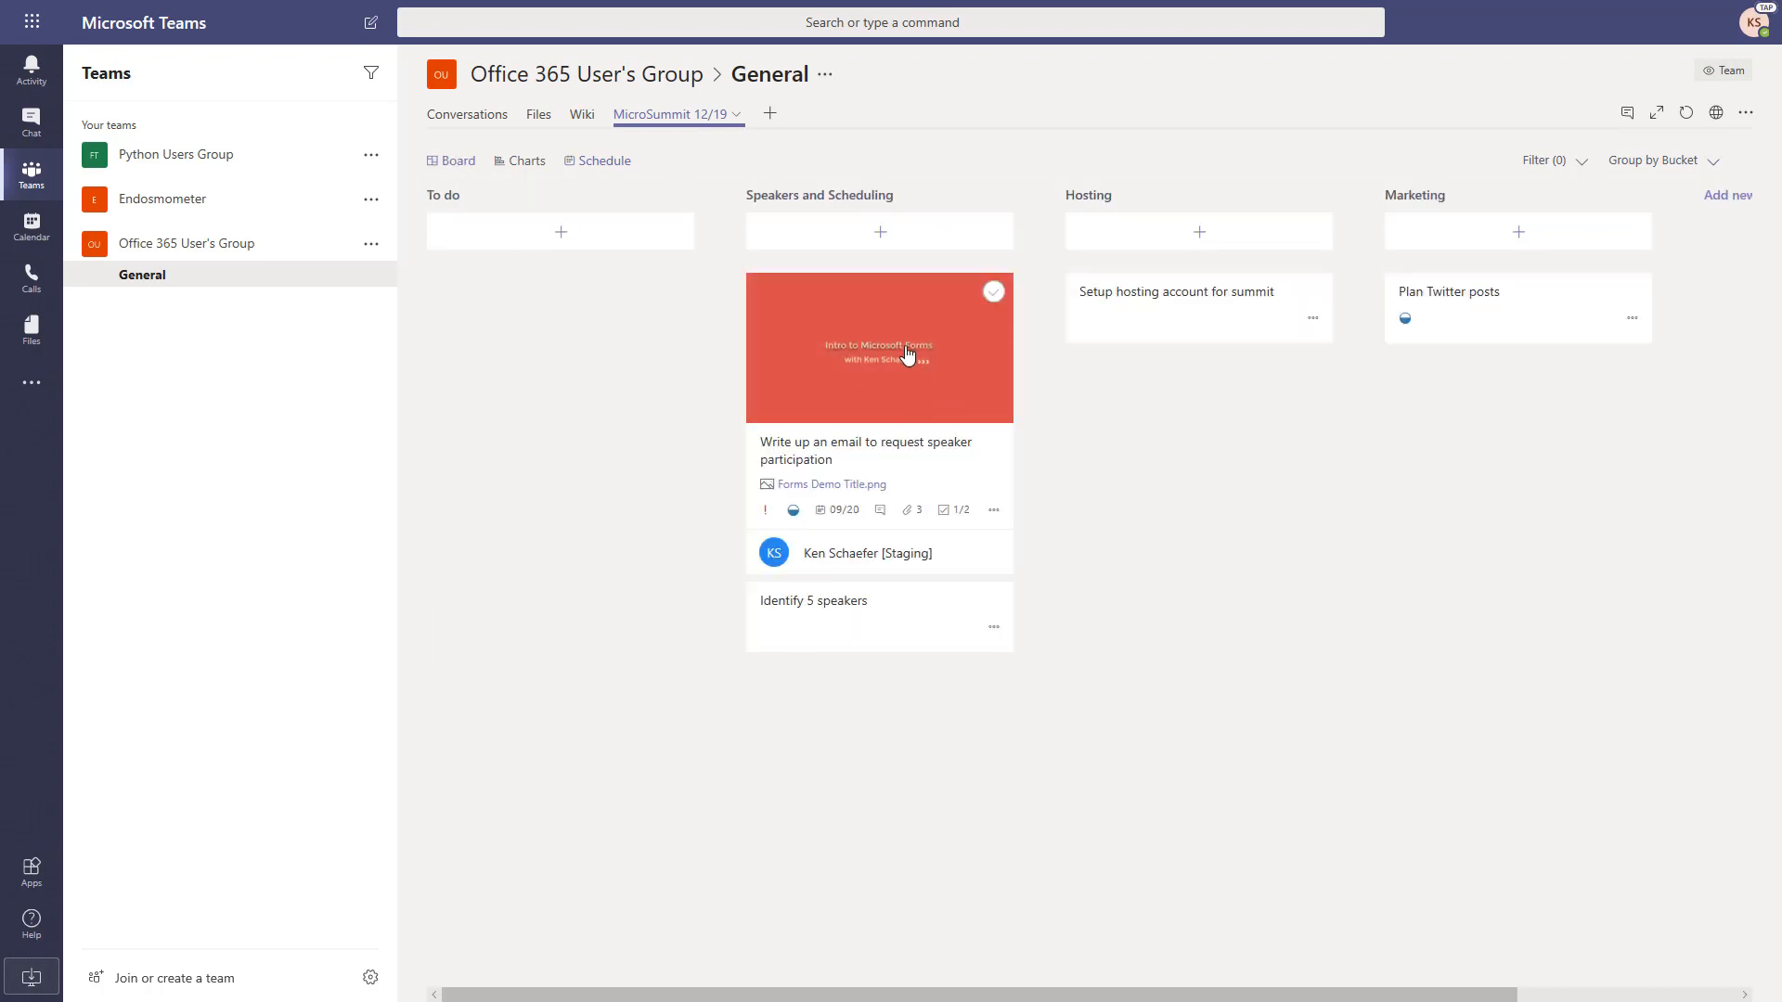
- Move the task "Write up an email to request speaker participation" to the Hosting bucket and back to Speakers and Scheduling
{"action": "left_click_drag", "start_coordinate": [925, 411], "coordinate": [1207, 334]}
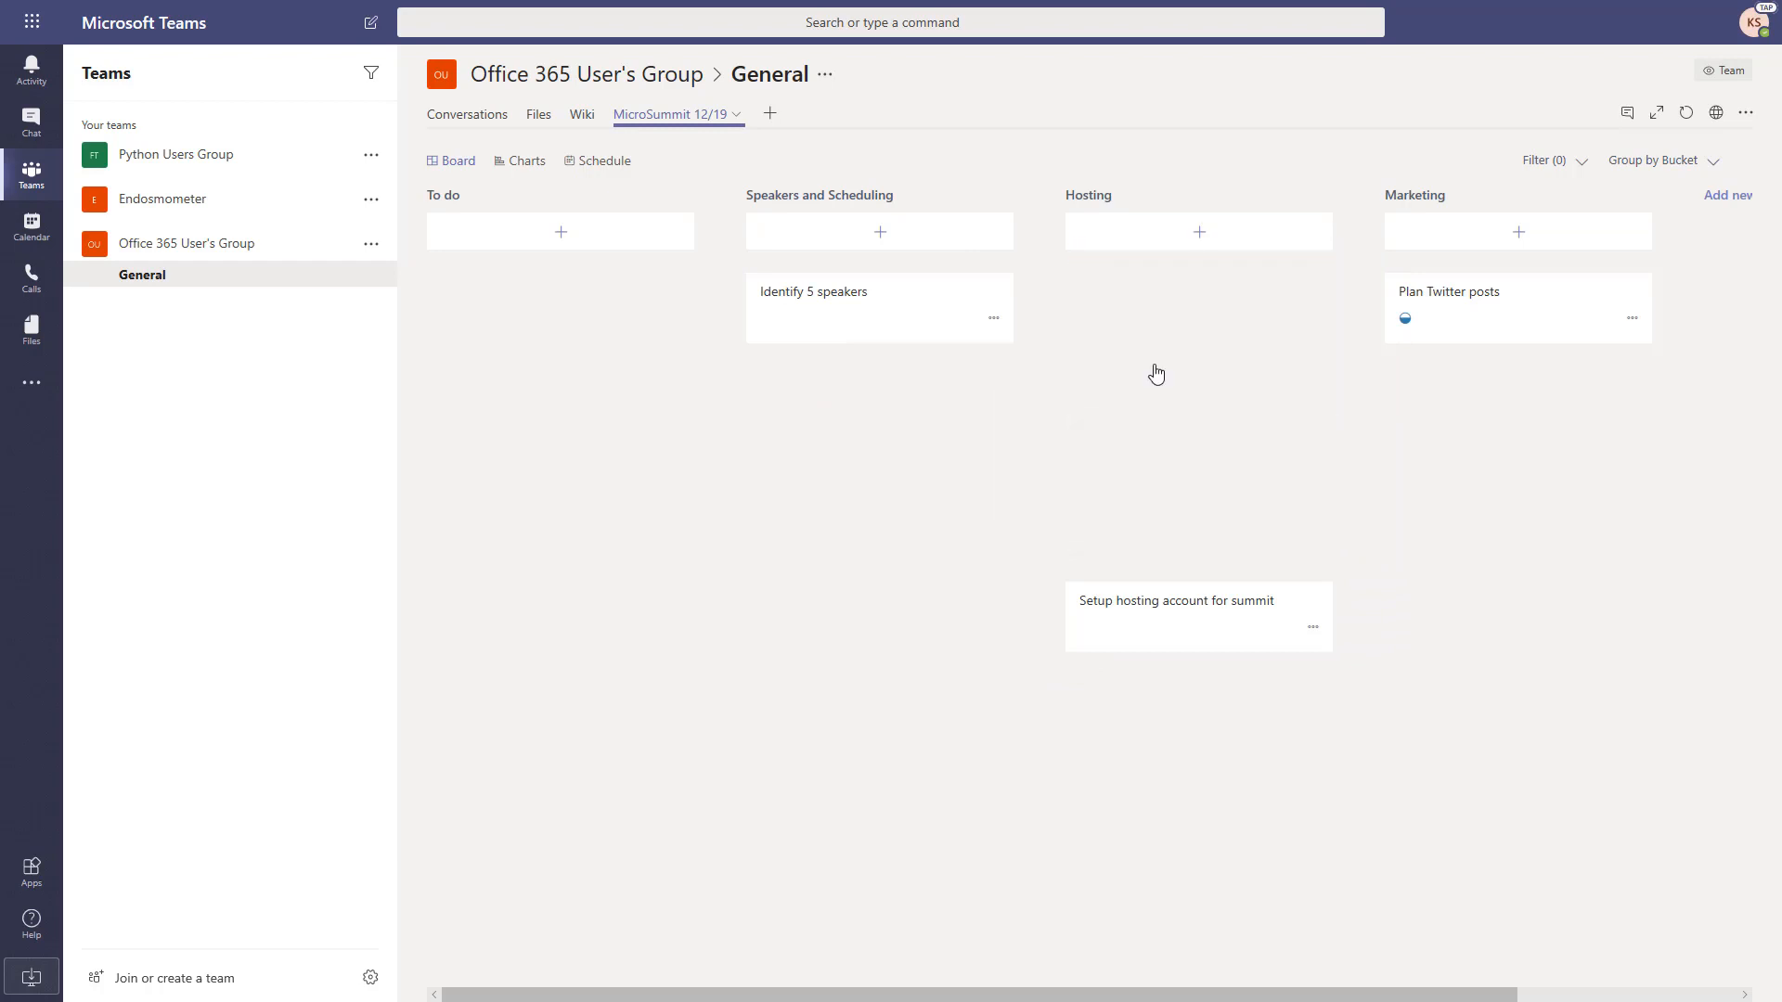
{"action": "left_click_drag", "start_coordinate": [1076, 289], "coordinate": [812, 260]}
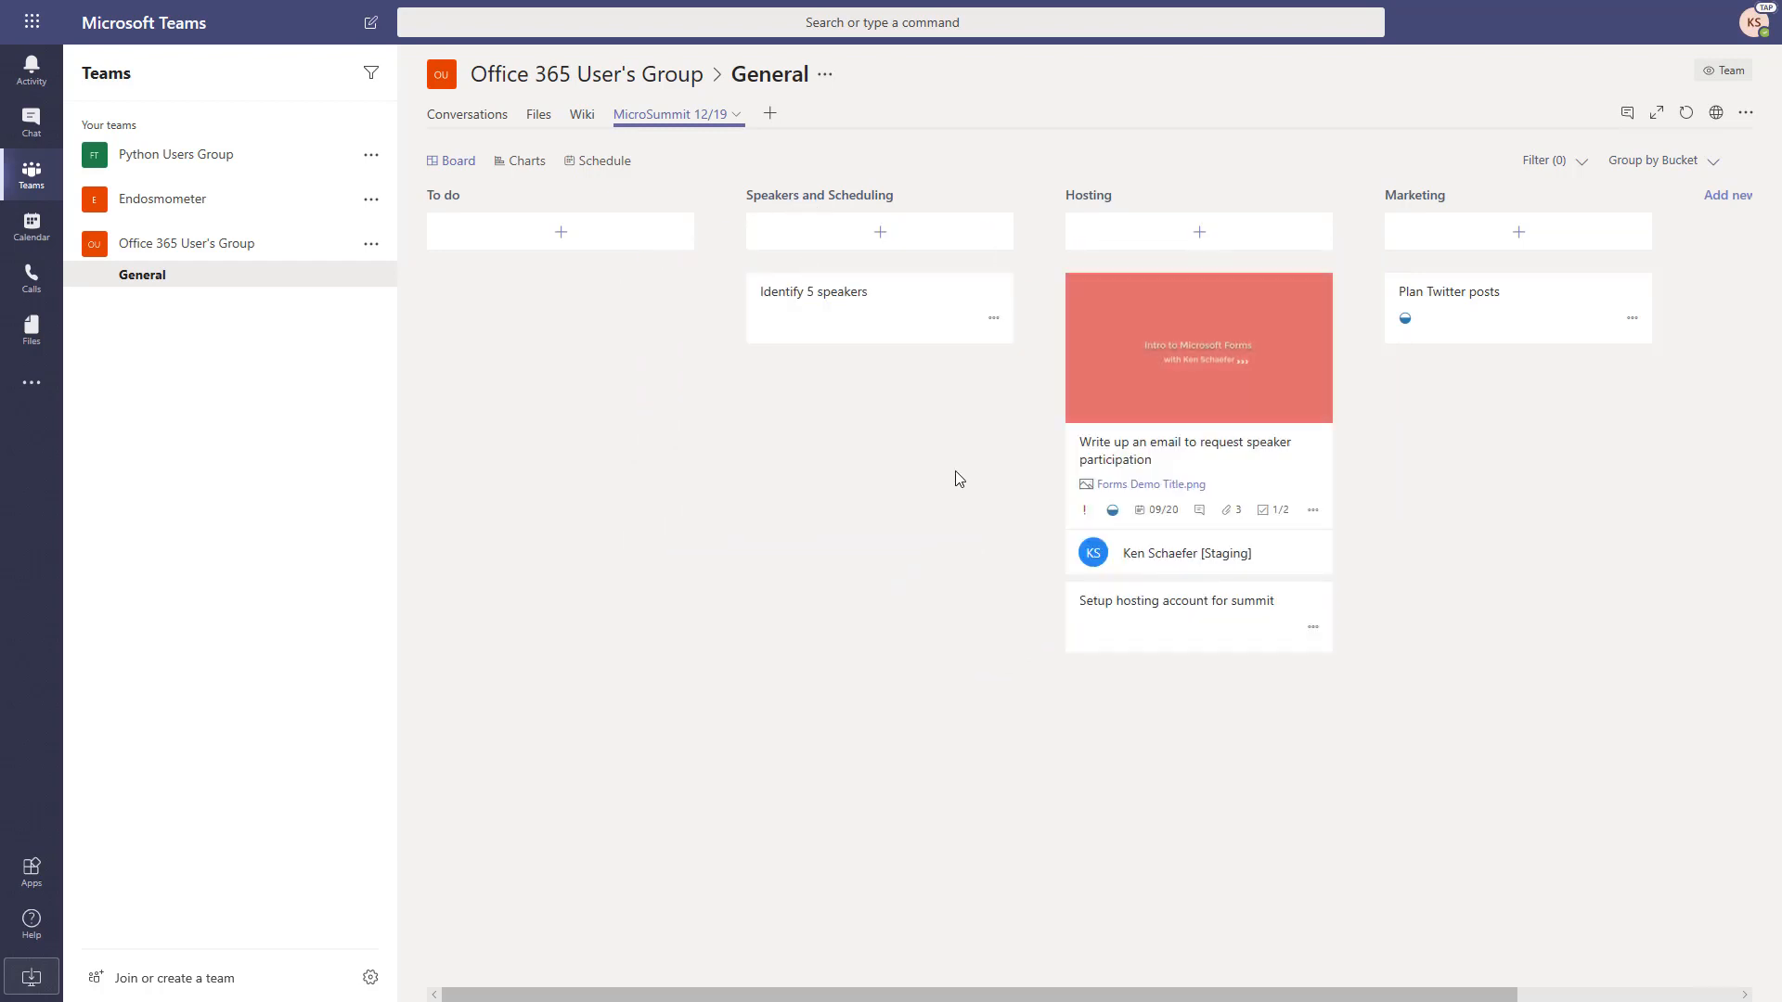
{"action": "left_click_drag", "start_coordinate": [1145, 310], "coordinate": [811, 287]}
- Look at the new task form in the To do bucket and the details of "Write up an email to request speaker participation"
{"action": "left_click", "coordinate": [553, 243]}
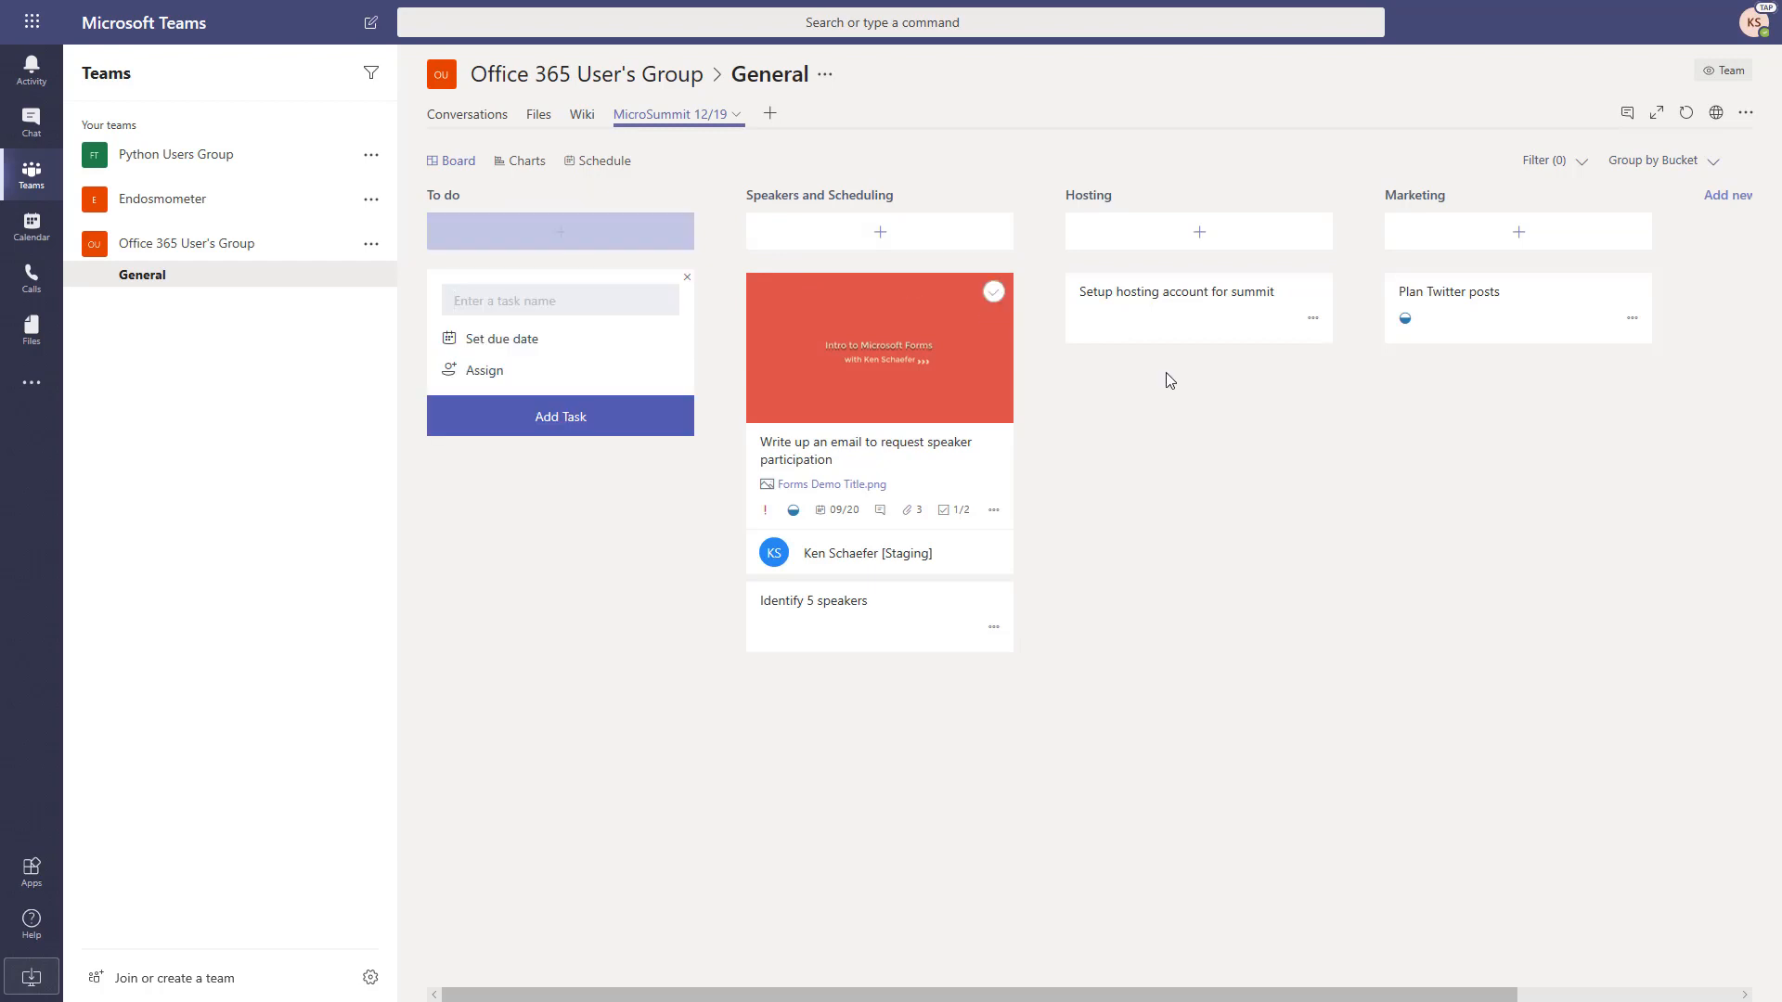
{"action": "left_click", "coordinate": [933, 459]}
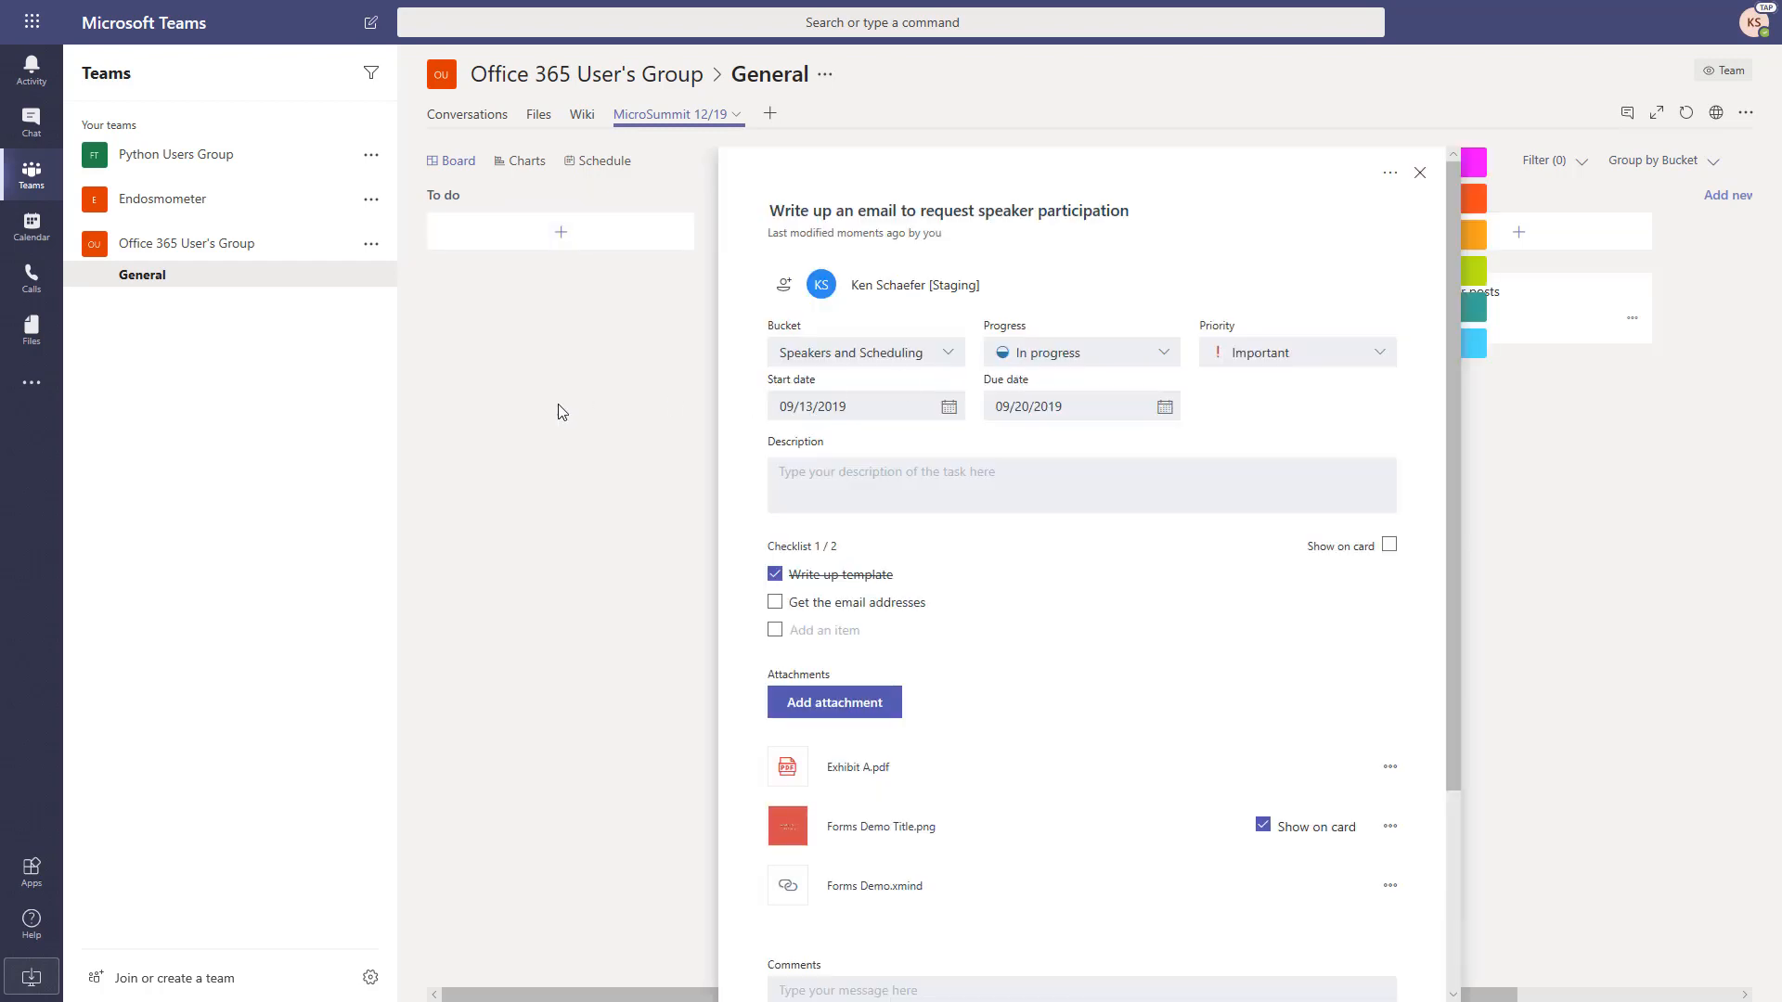
{"action": "left_click", "coordinate": [517, 421]}
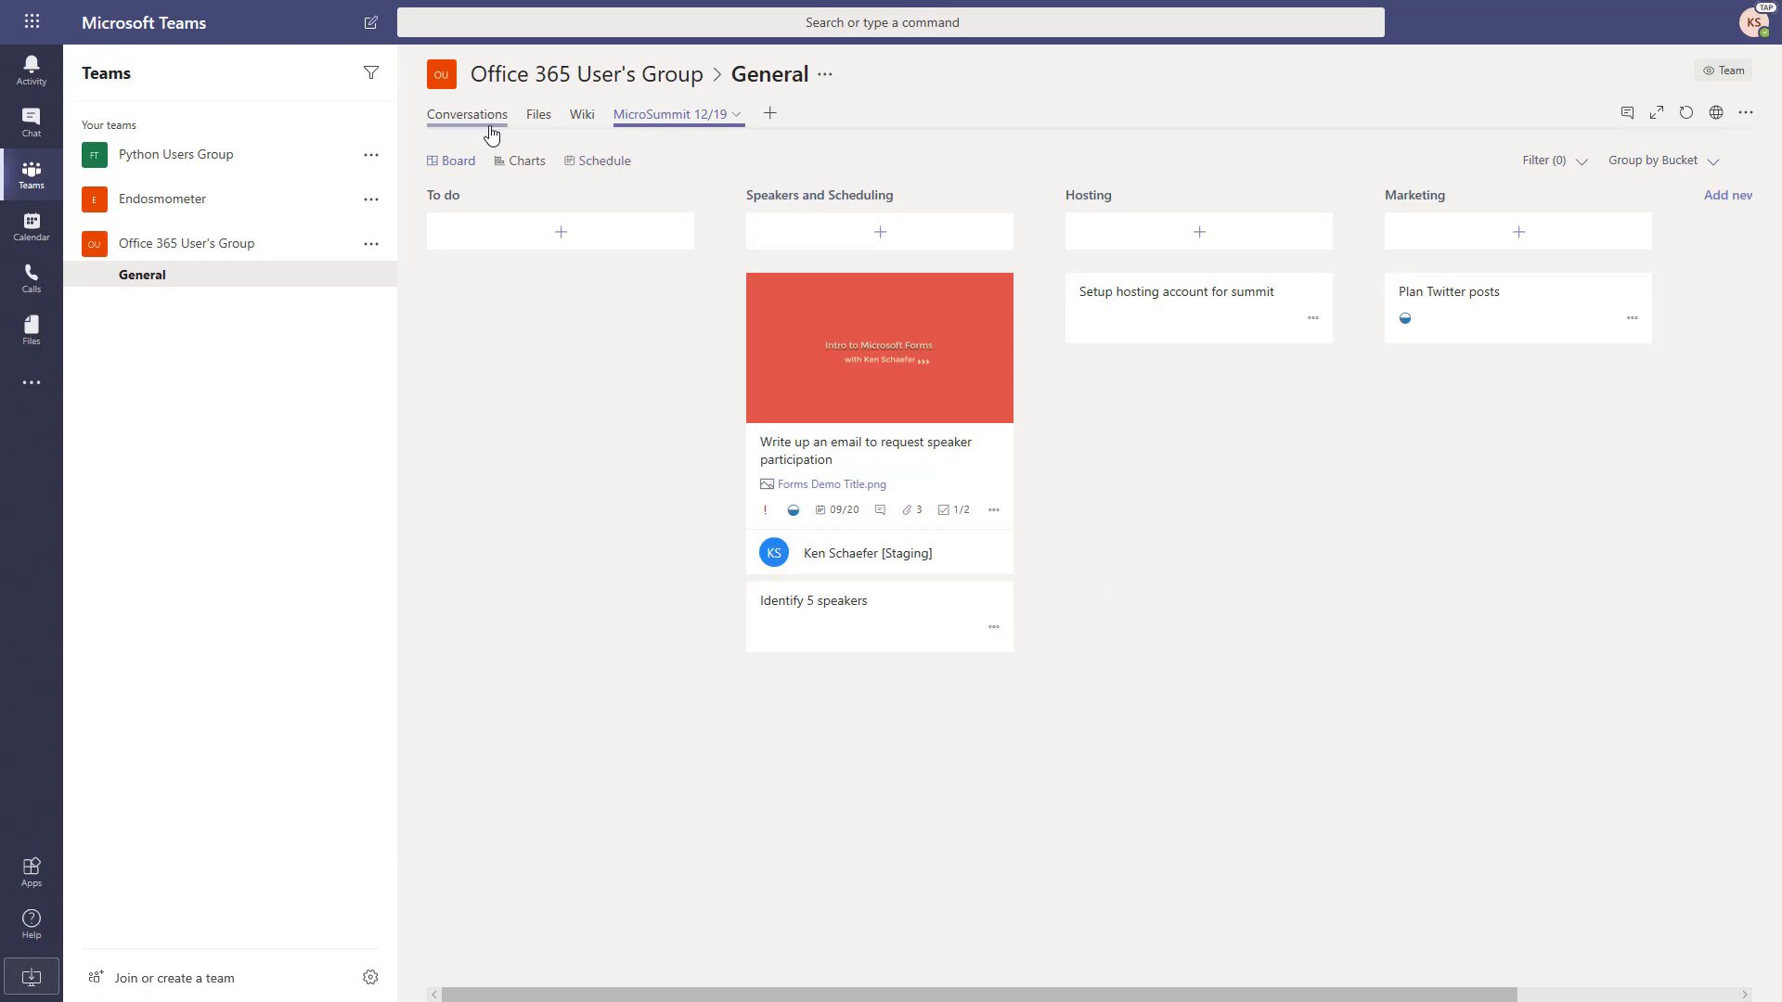
{"action": "left_click", "coordinate": [371, 243]}
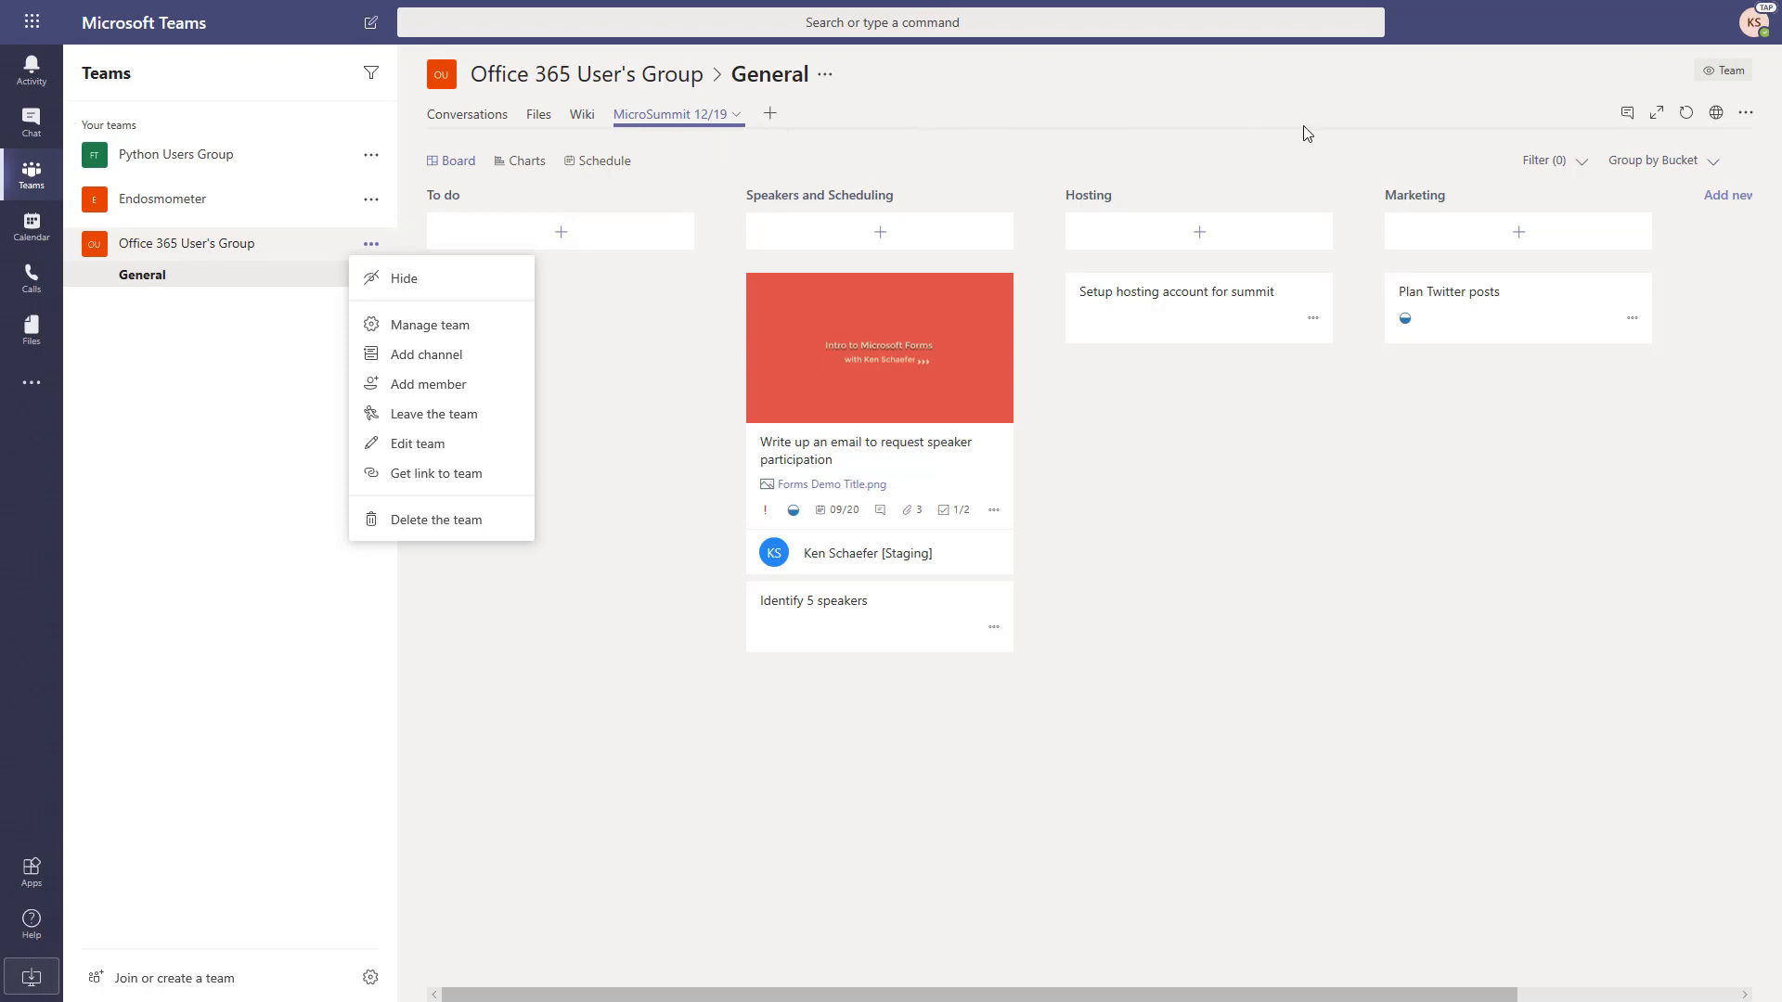
{"action": "left_click", "coordinate": [1745, 112]}
{"action": "left_click", "coordinate": [1745, 112]}
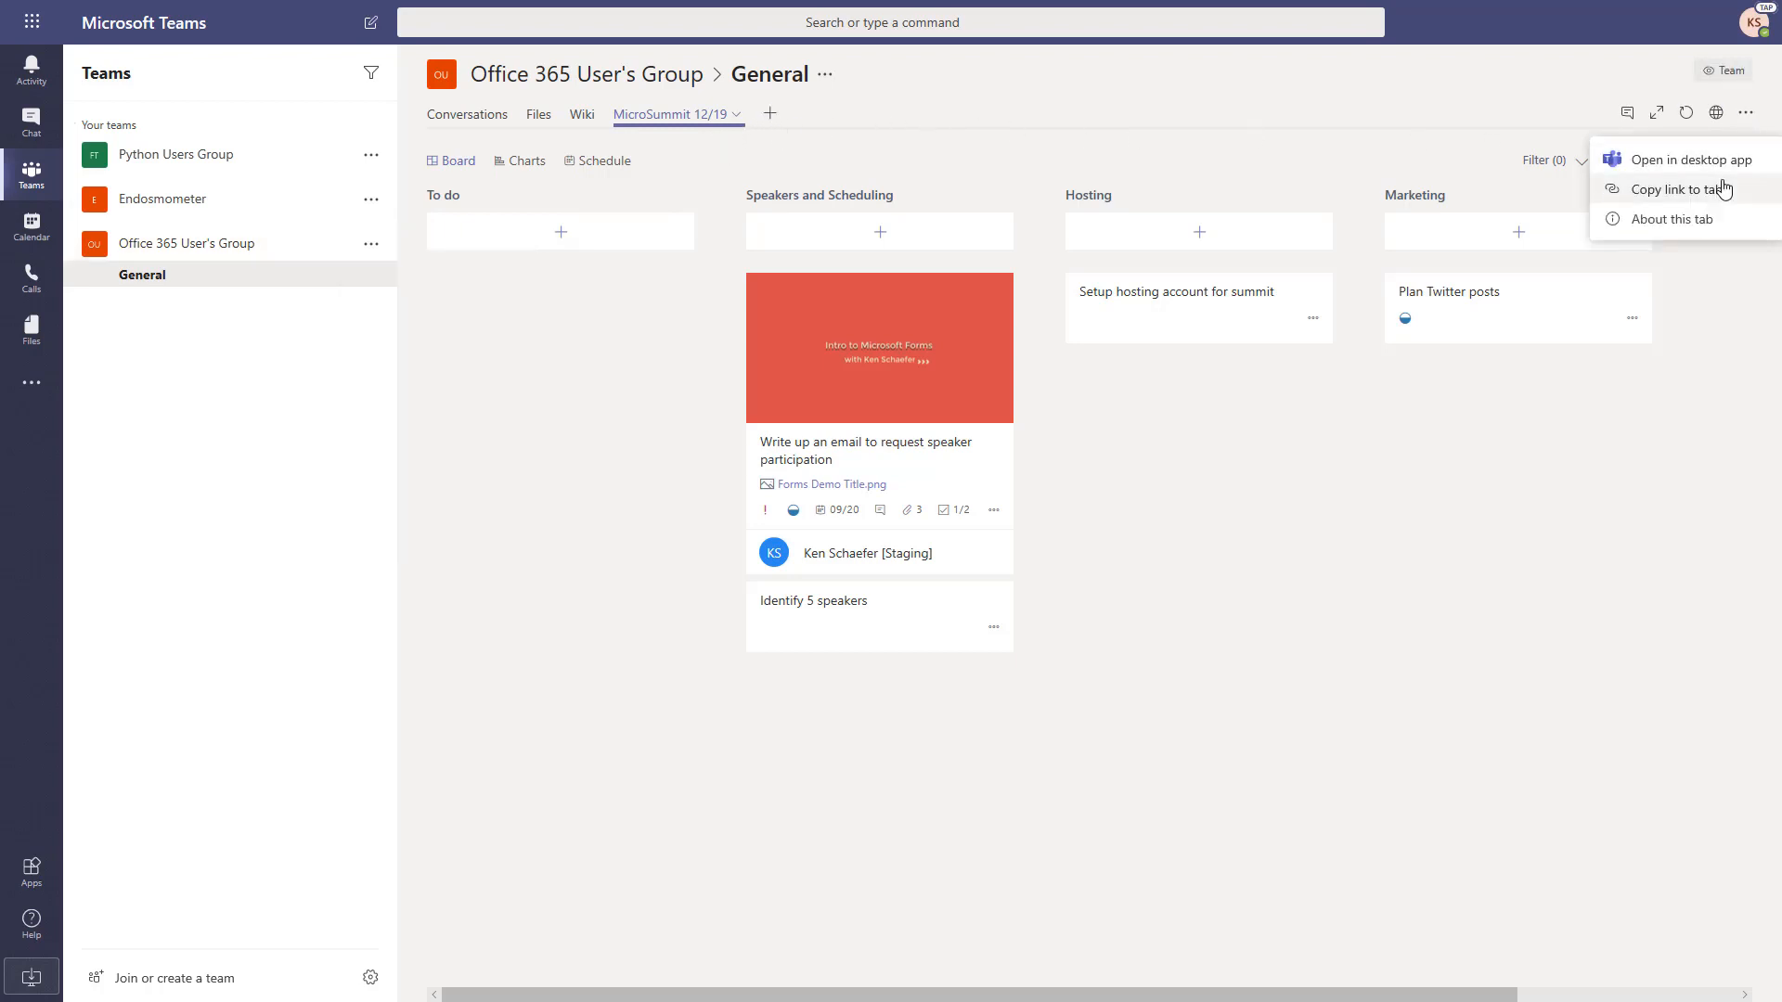
{"action": "left_click", "coordinate": [1115, 122]}
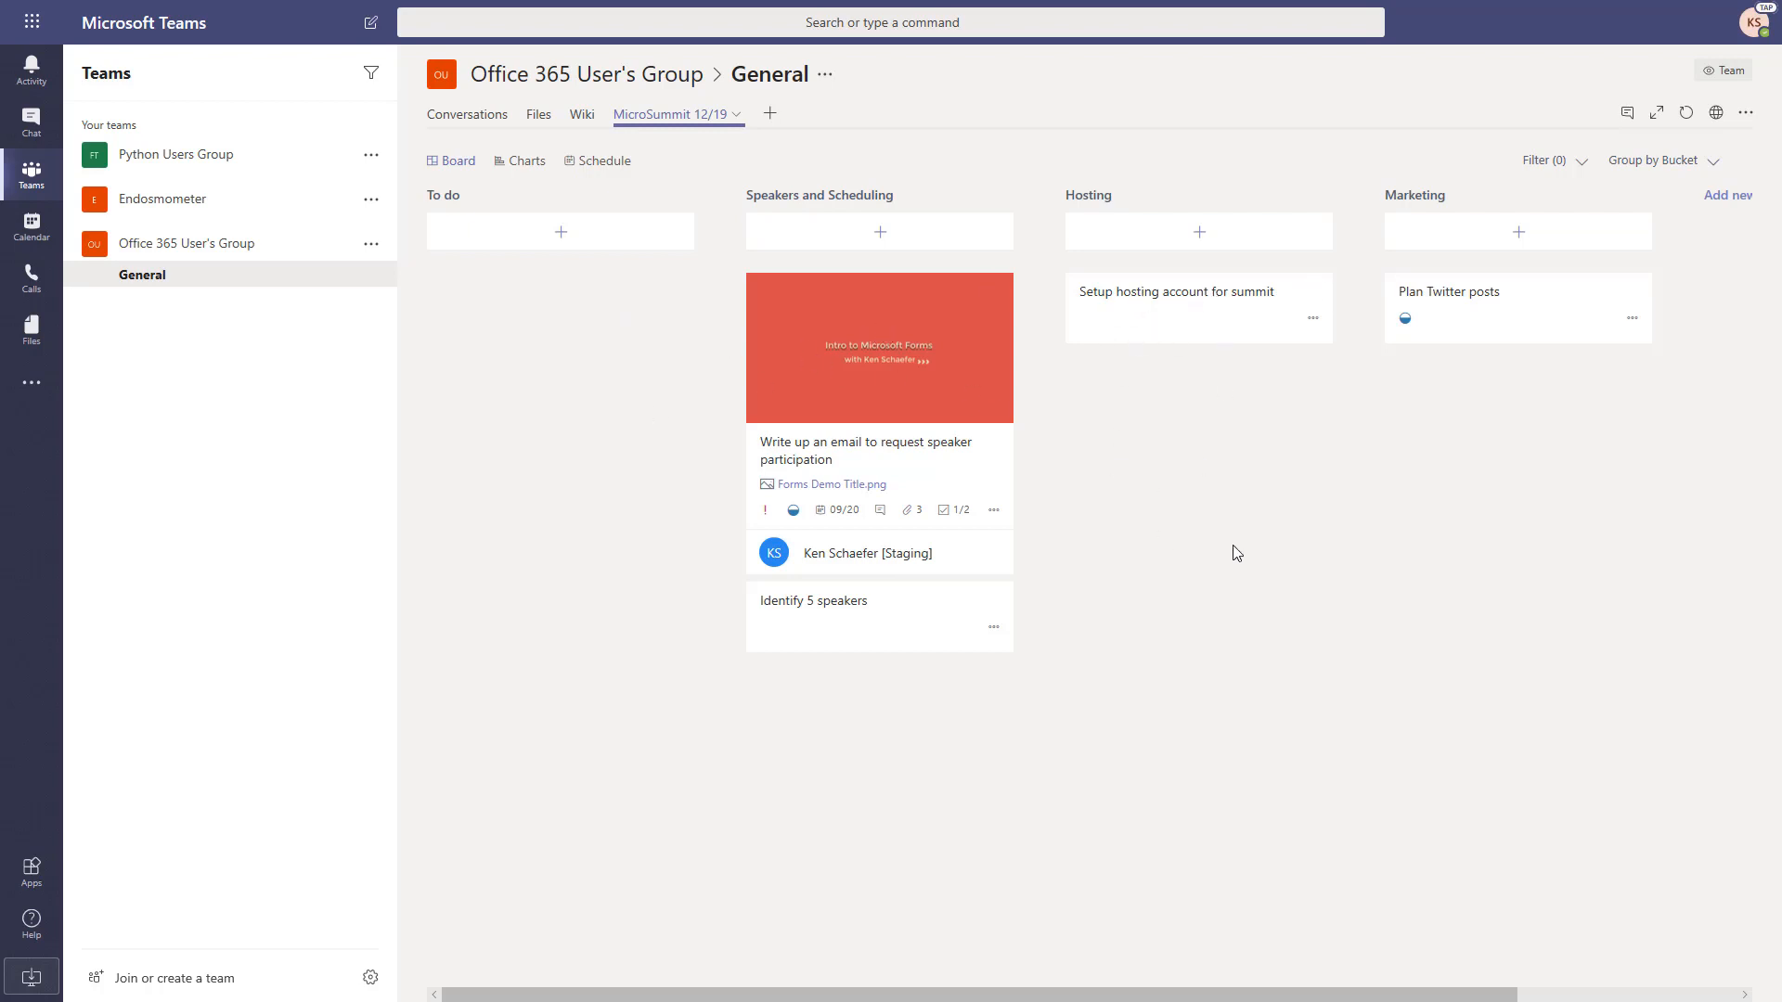
- Group the board's tasks by Progress to view them, and restore the grouping by Bucket
{"action": "left_click", "coordinate": [1711, 161]}
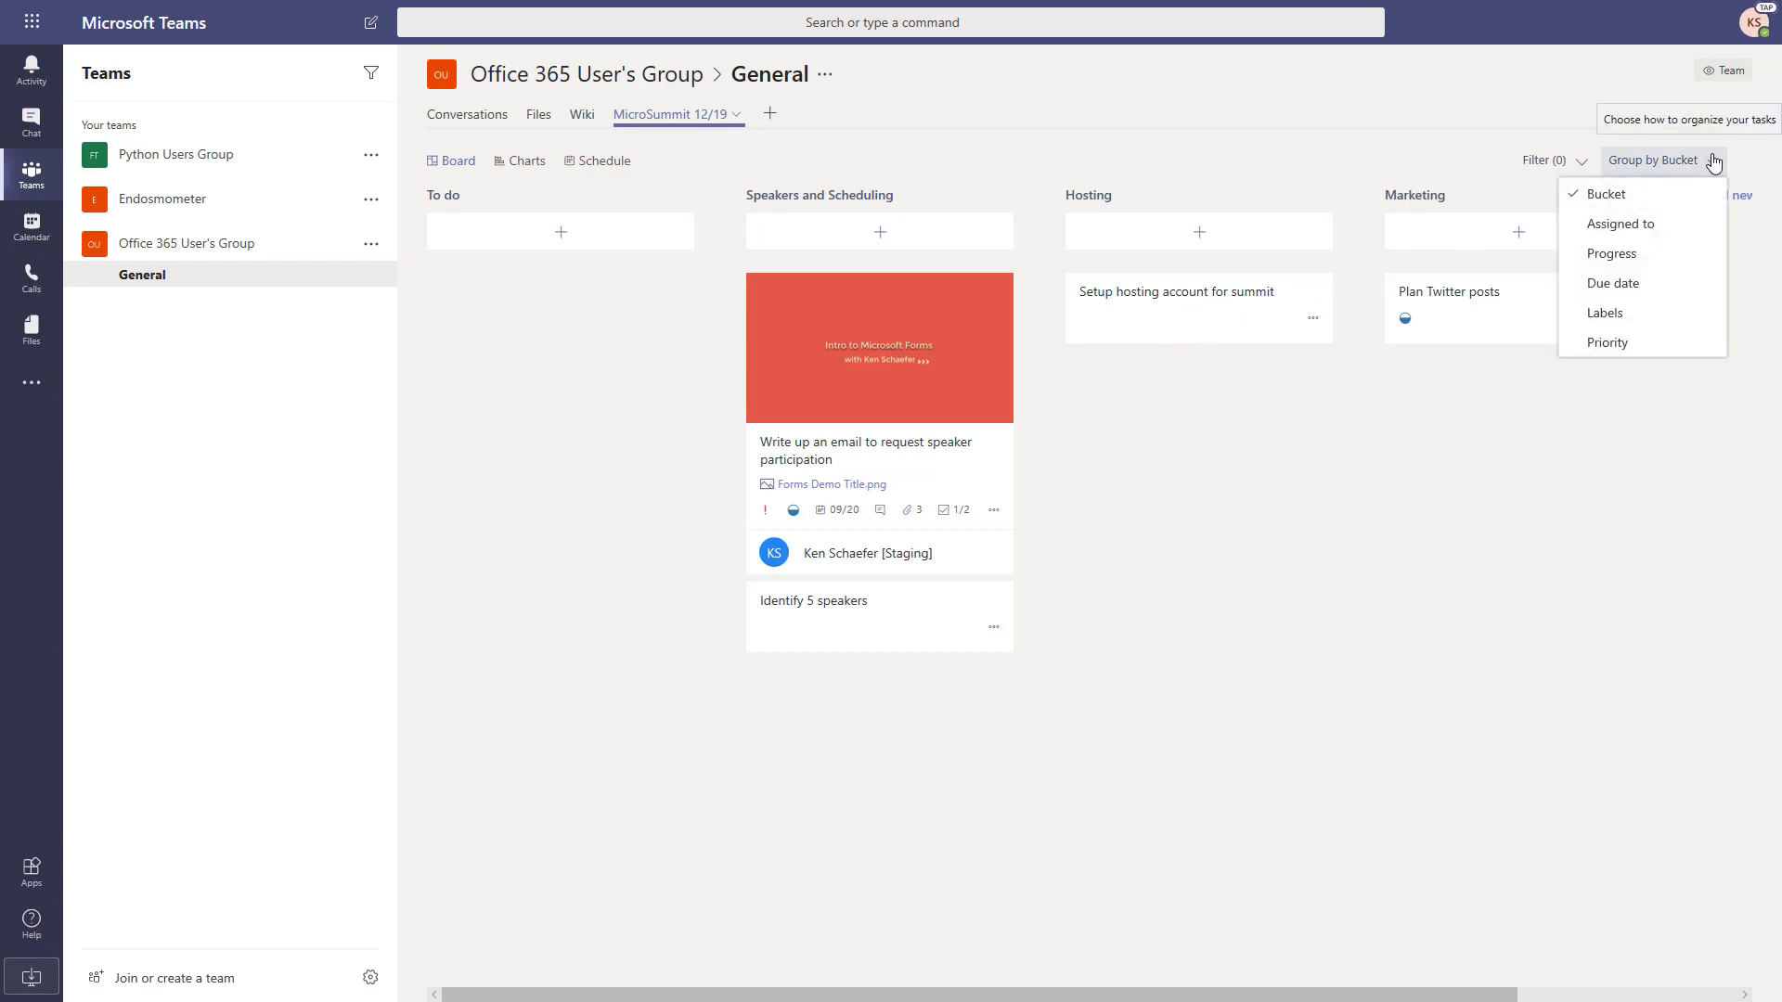
{"action": "left_click", "coordinate": [1628, 260]}
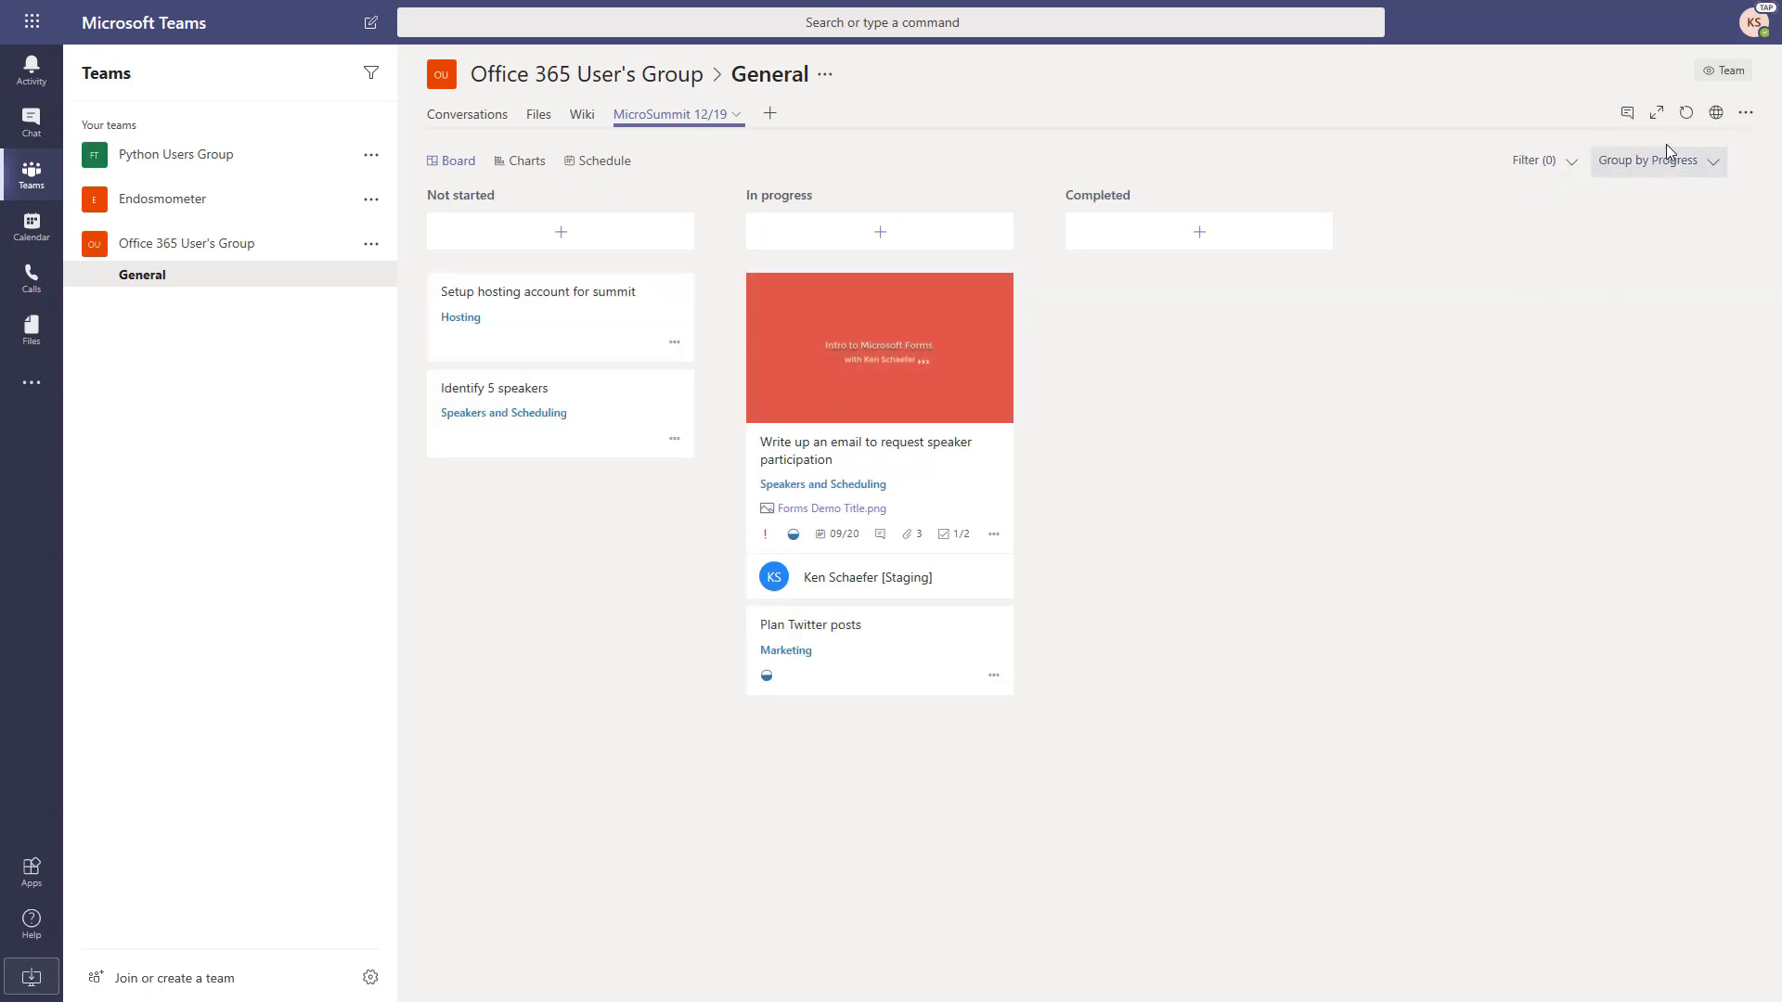
{"action": "left_click", "coordinate": [1713, 163]}
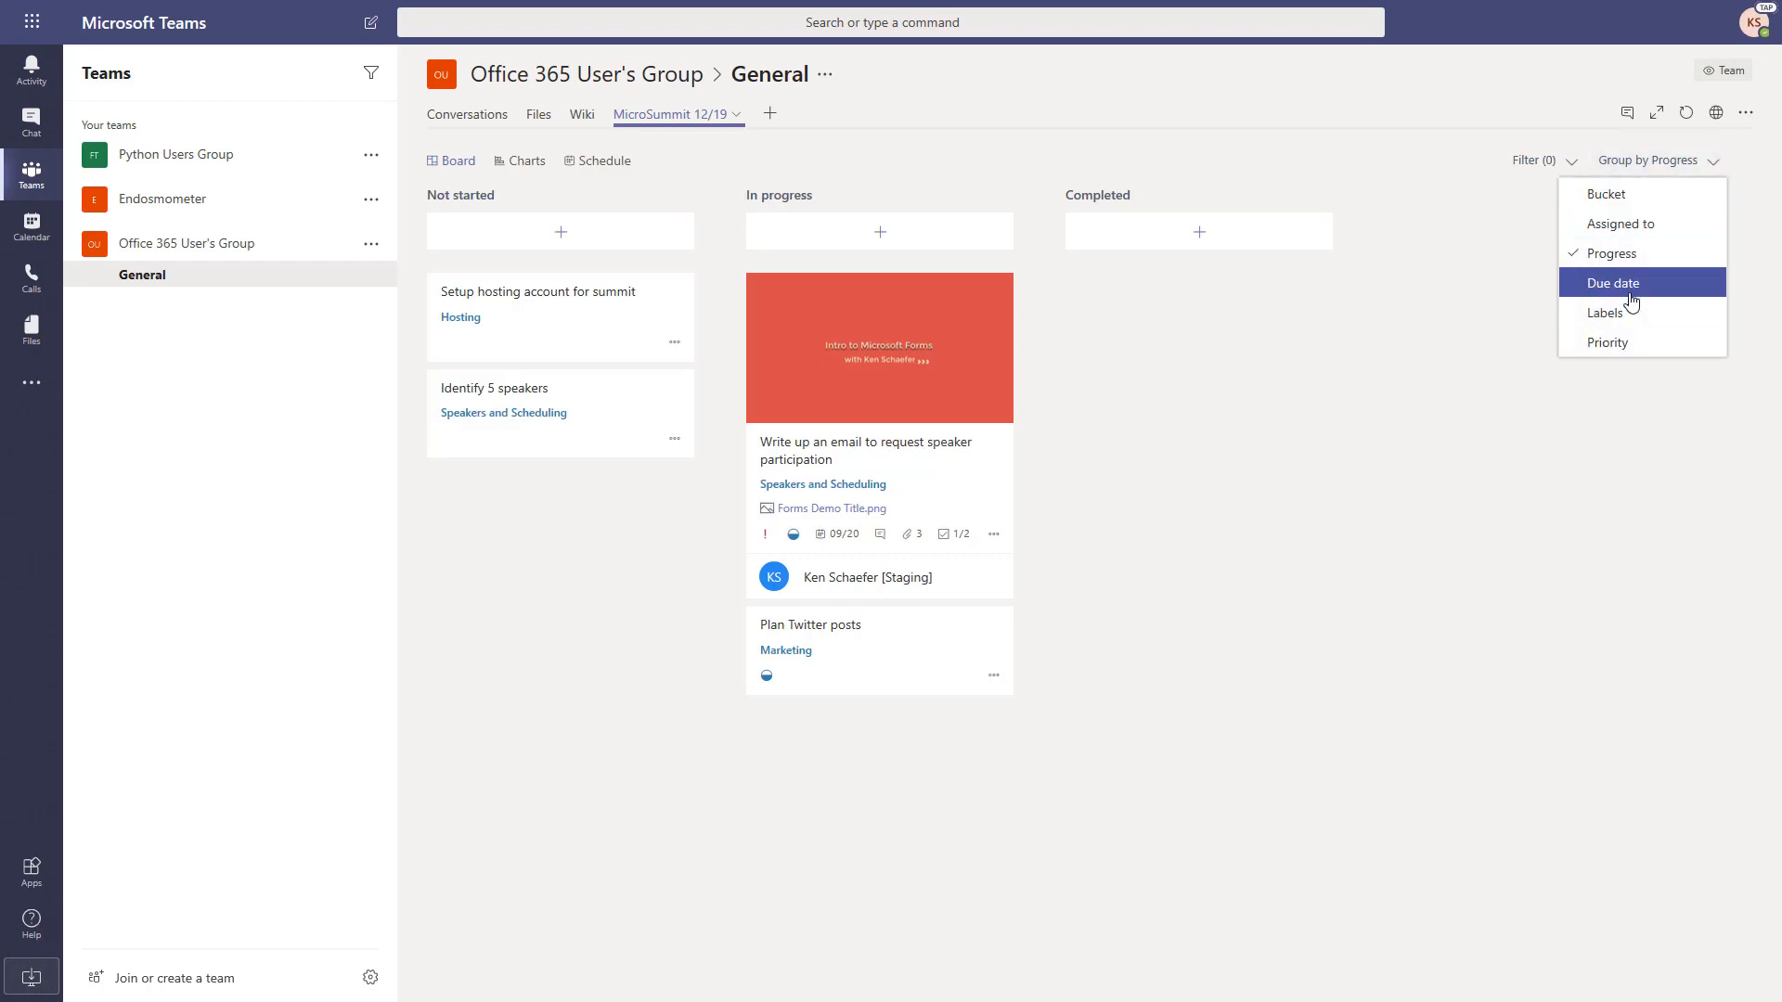
{"action": "left_click", "coordinate": [1624, 200]}
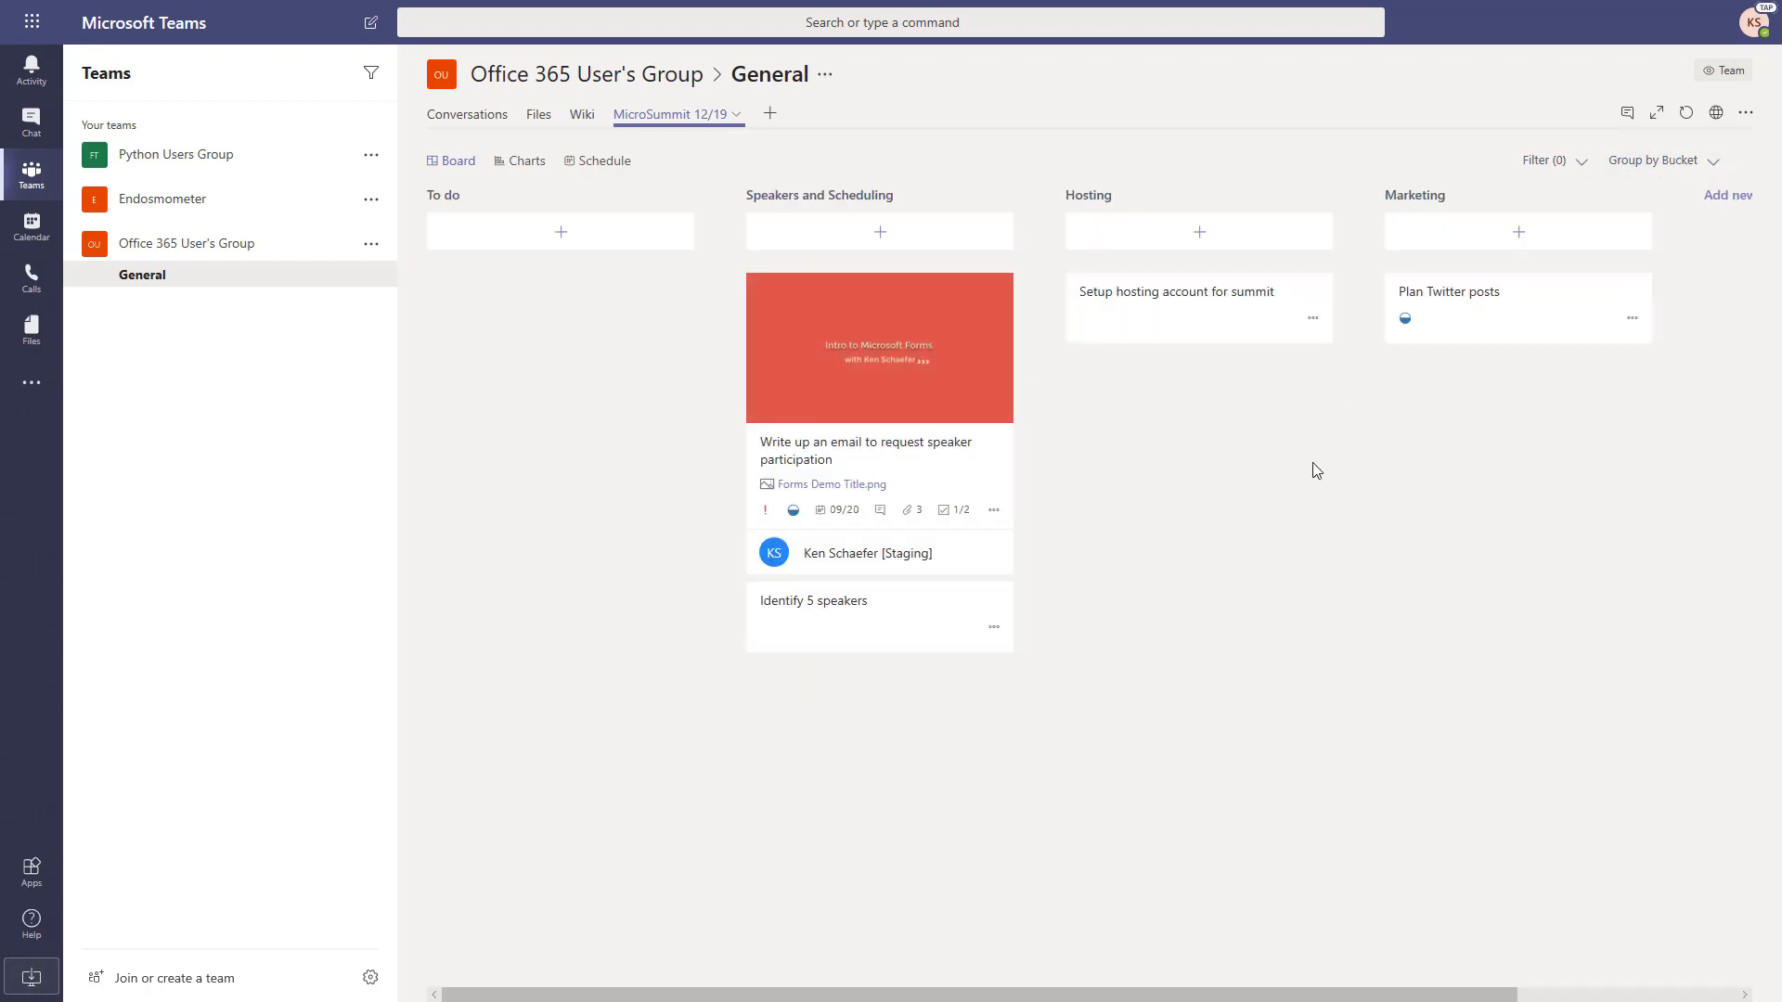